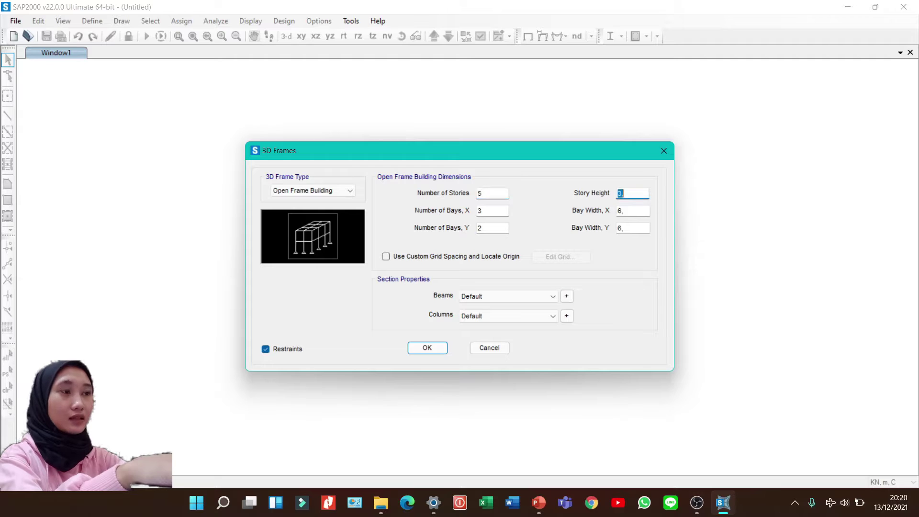
Step: Set the story height to 4,5 m, with 5 bays of 6 m in X and 3 bays of 5 m in Y
text(4,5)
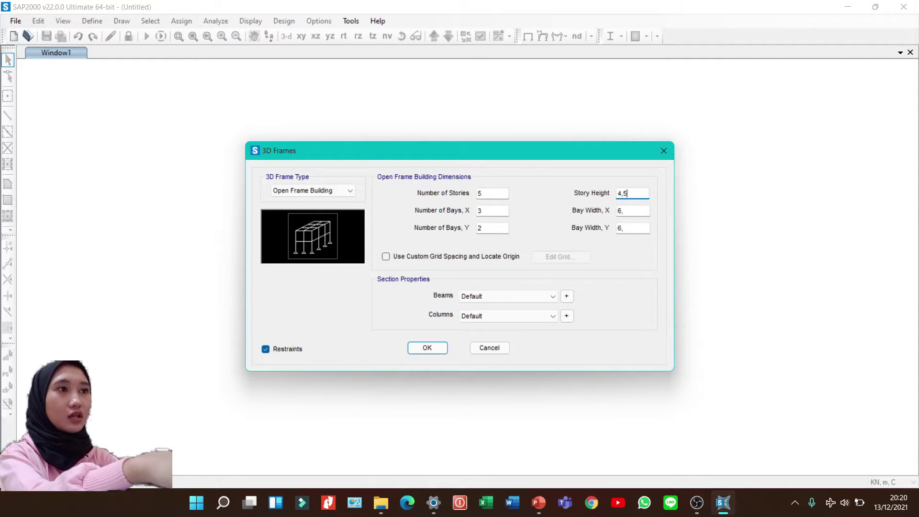
key(Tab)
text(5)
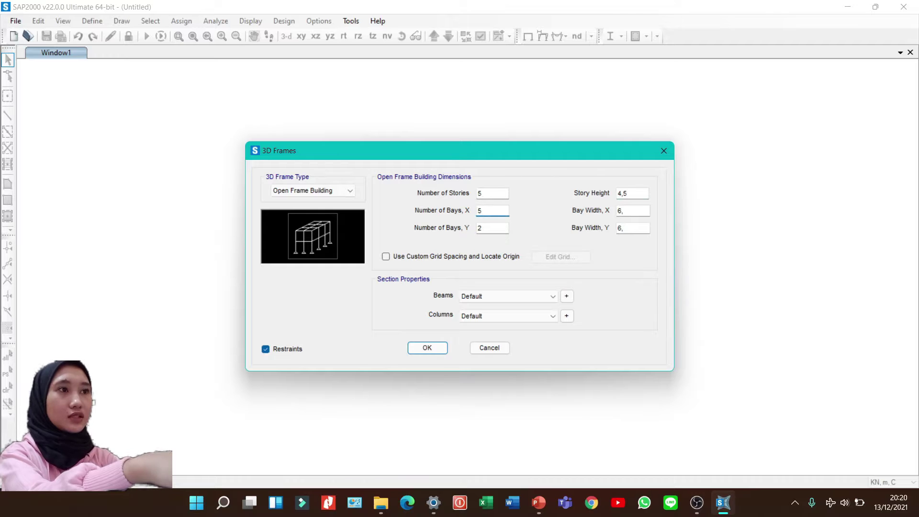
key(Tab)
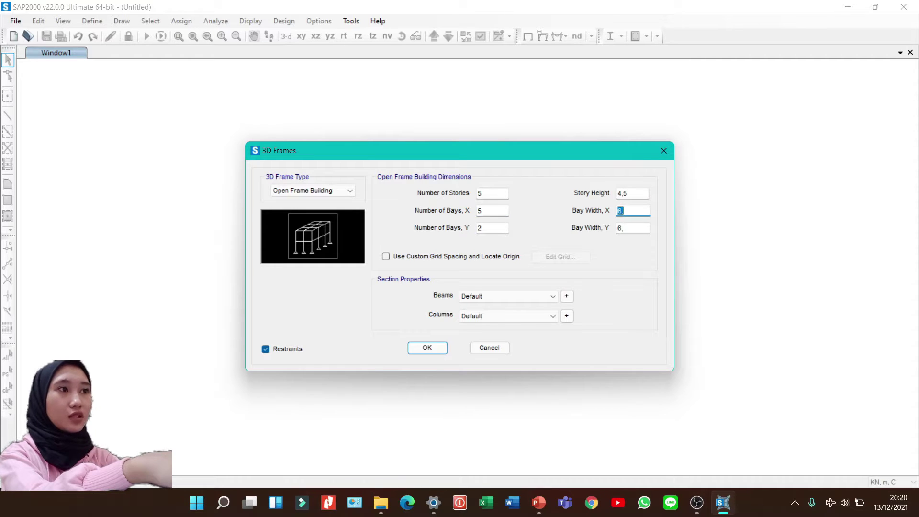
text(6)
key(Tab)
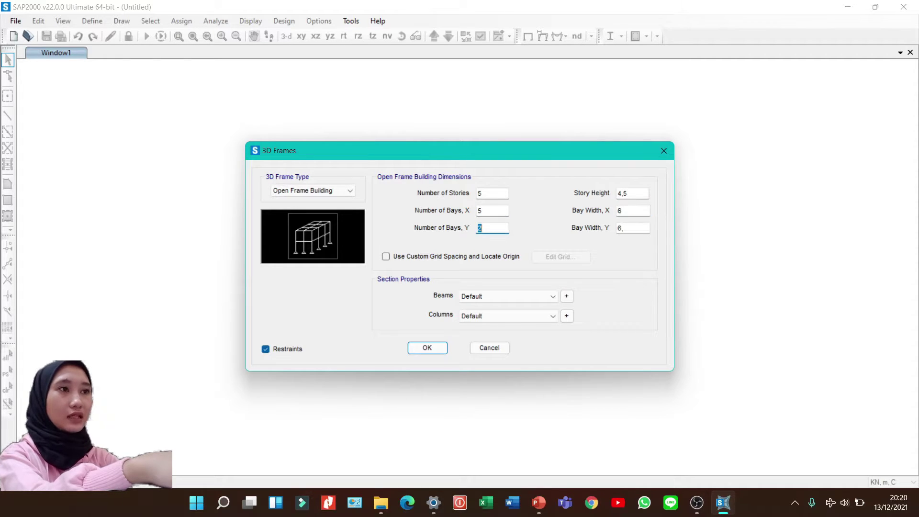
text(3)
key(Tab)
text(5)
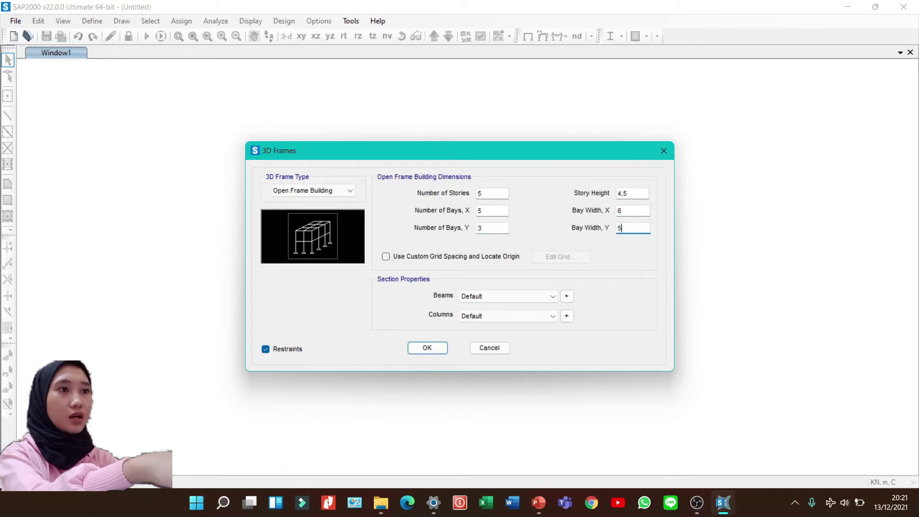
Step: Enable custom grid spacing and set the Z3 grid ordinate to 4,5+3,7 m
click(385, 257)
click(546, 257)
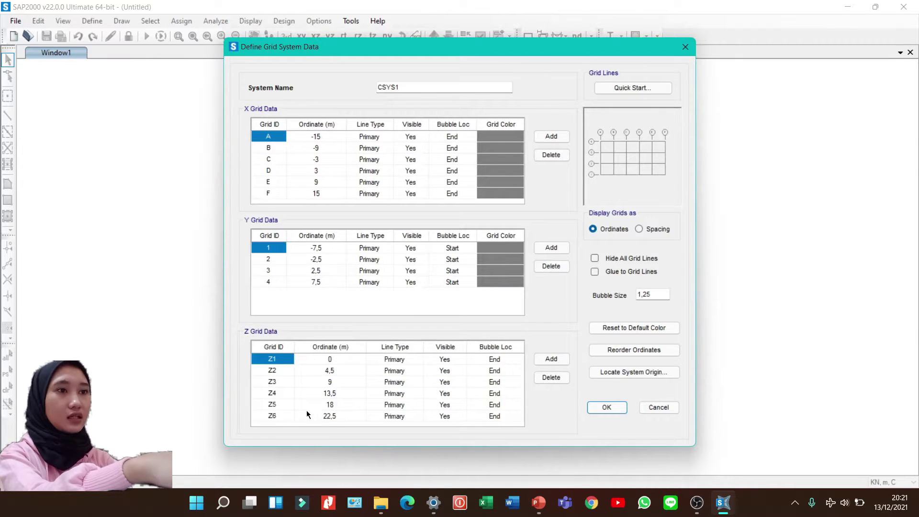
click(315, 376)
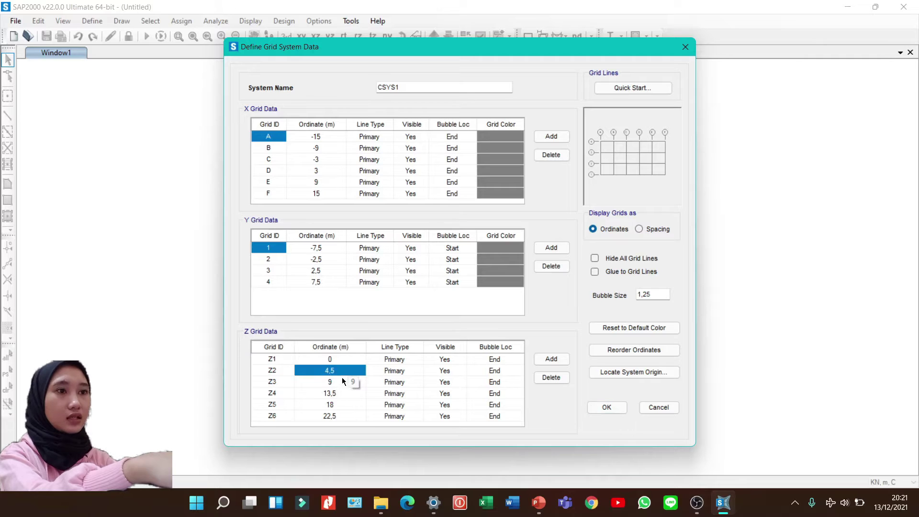
click(342, 378)
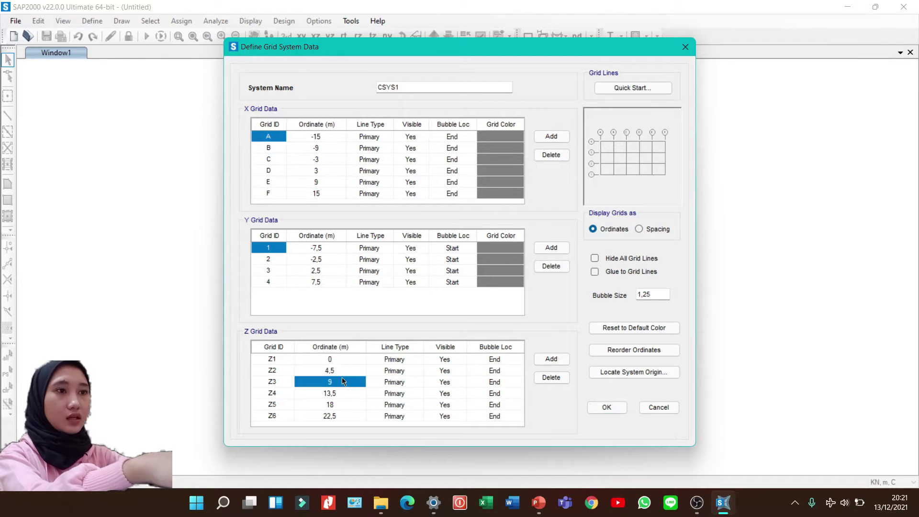
text(4,5+)
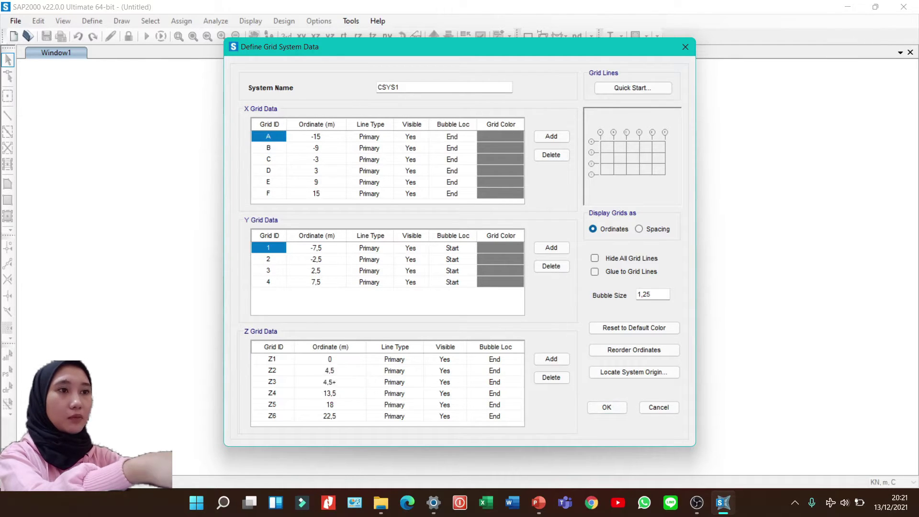
text(3,7)
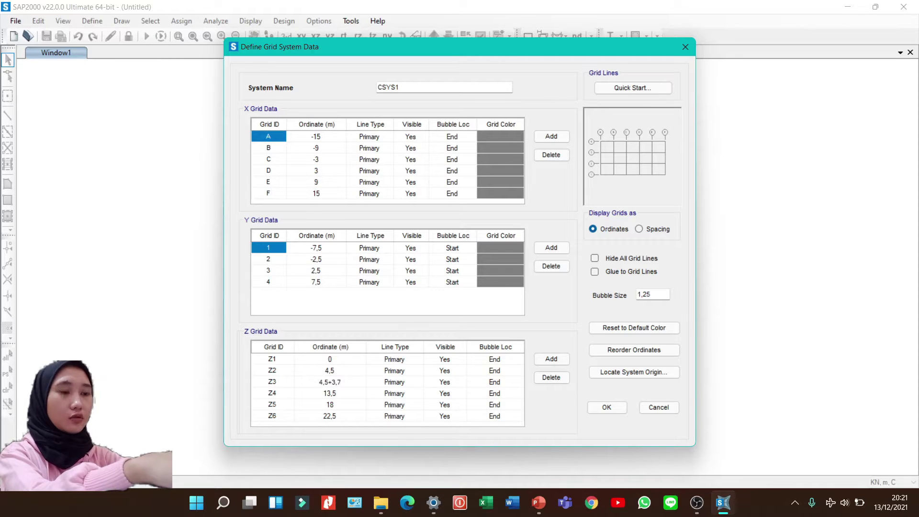
key(Return)
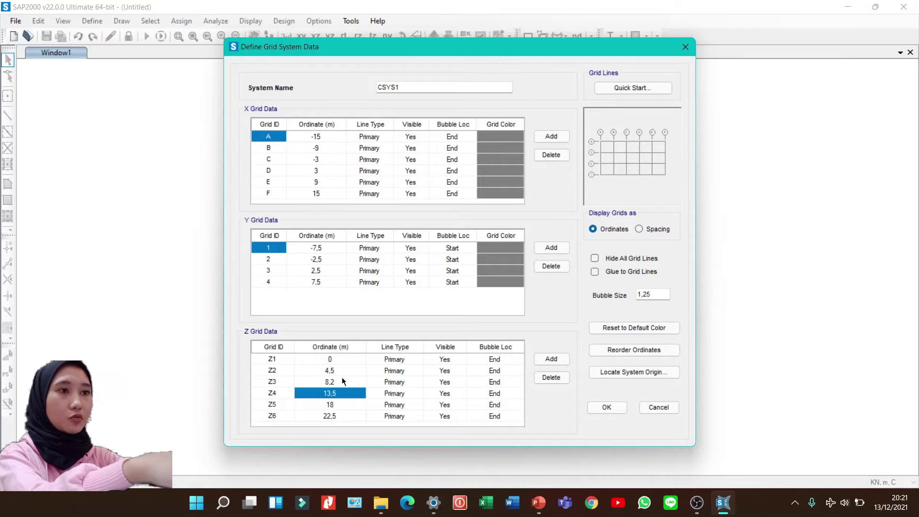
Step: Set the Z4 grid ordinate to 8,2+3,7 m and the Z5 ordinate to 11,9+3,7 m
text(8,2+)
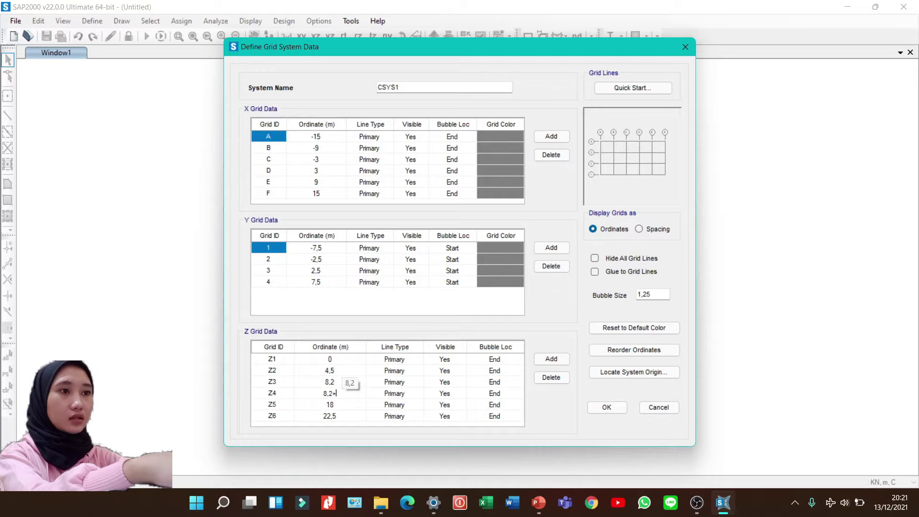
text(3,7)
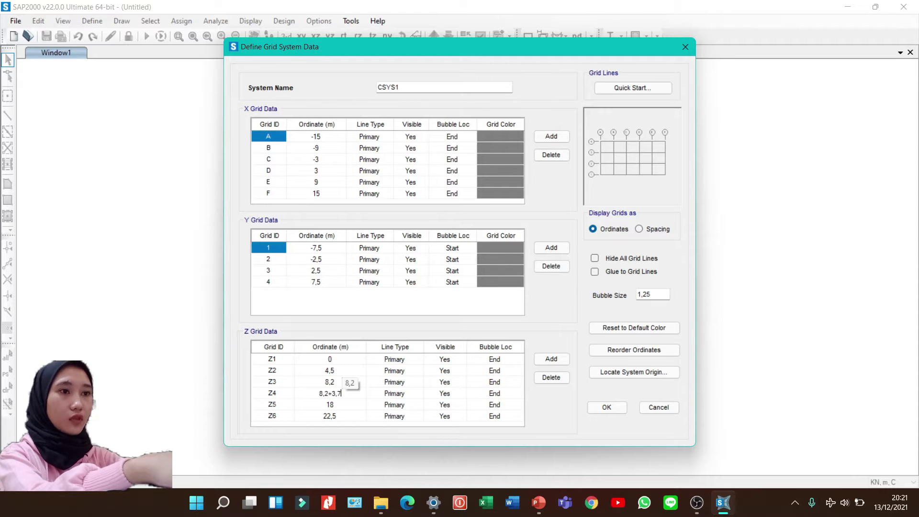
key(Return)
text(11)
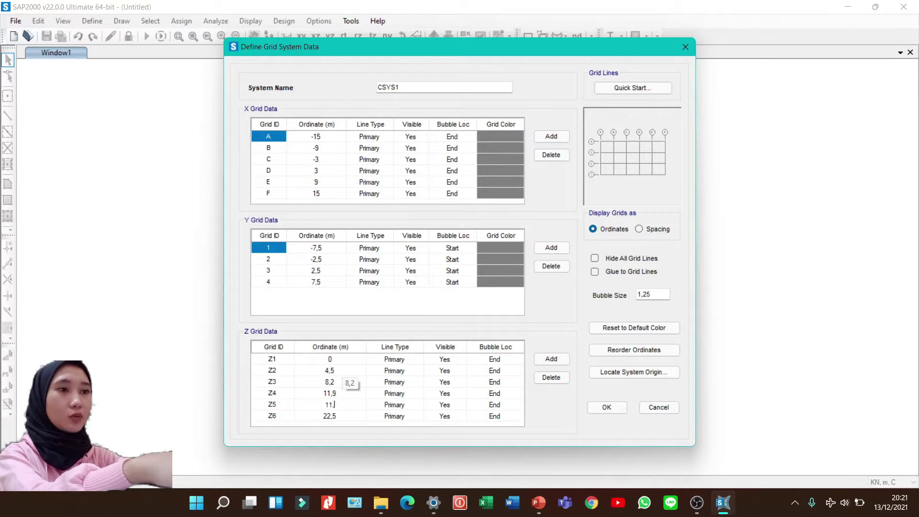
text(,9+)
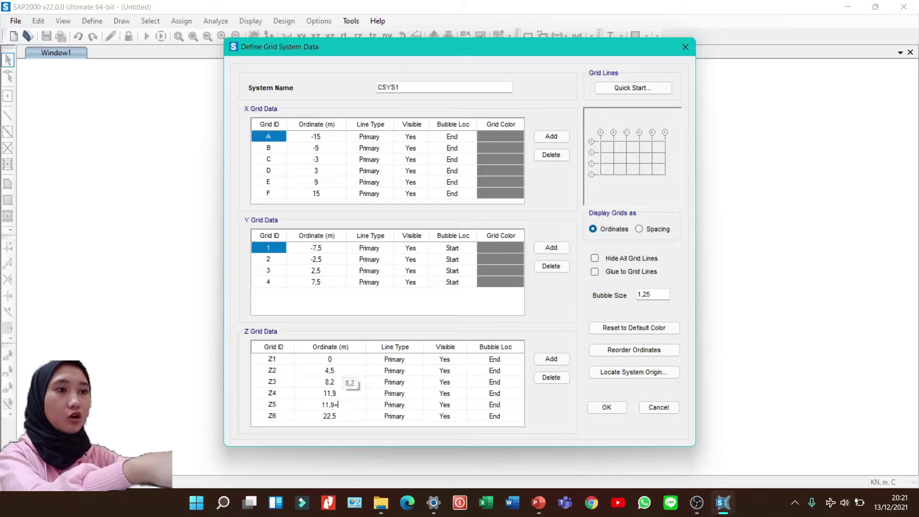
text(3,7)
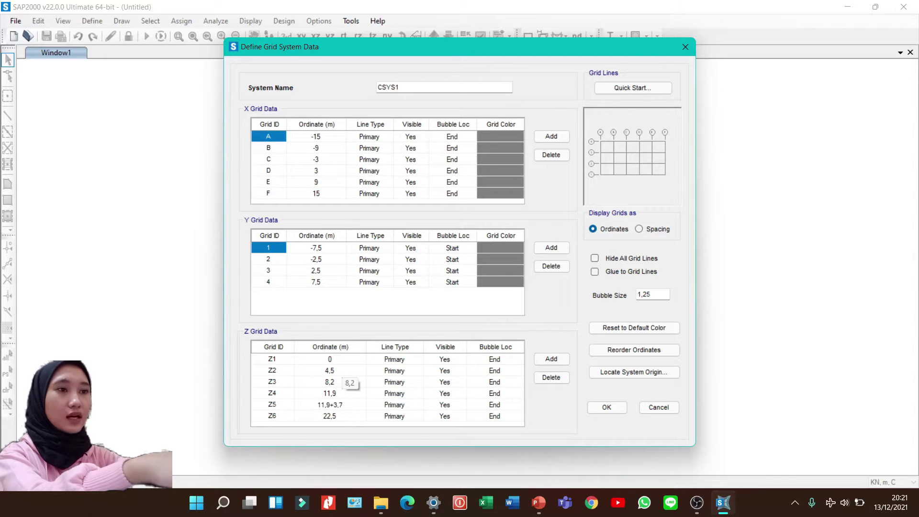
key(Return)
Step: Set the Z6 grid ordinate to 15,6+3,7 m and accept the grid system data
text(1)
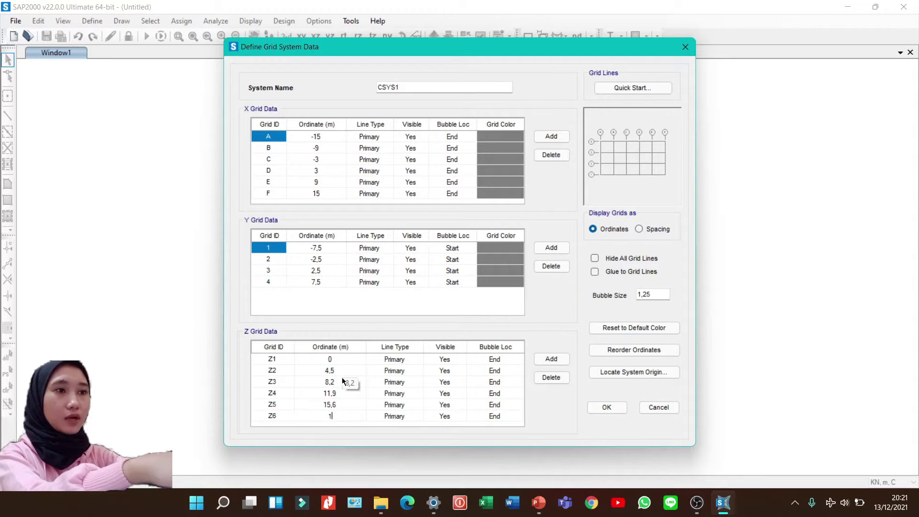
text(5,6)
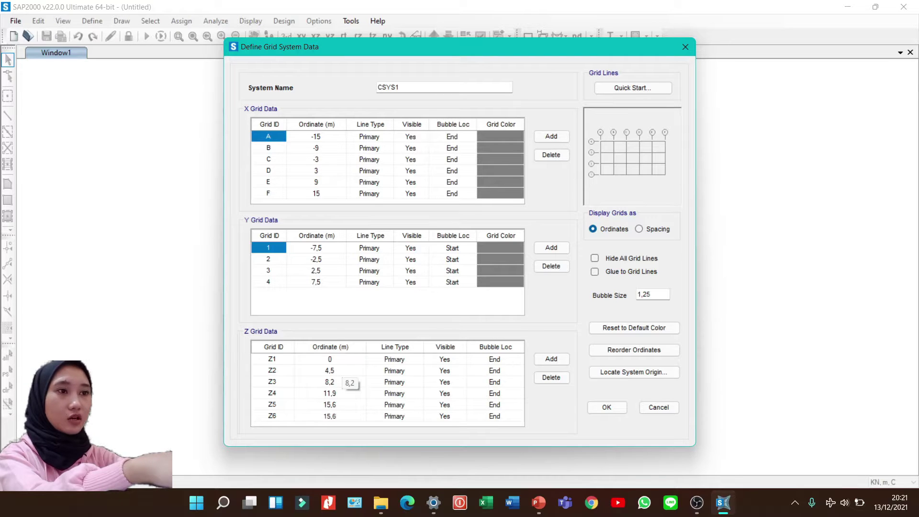
text(+3,7)
key(Return)
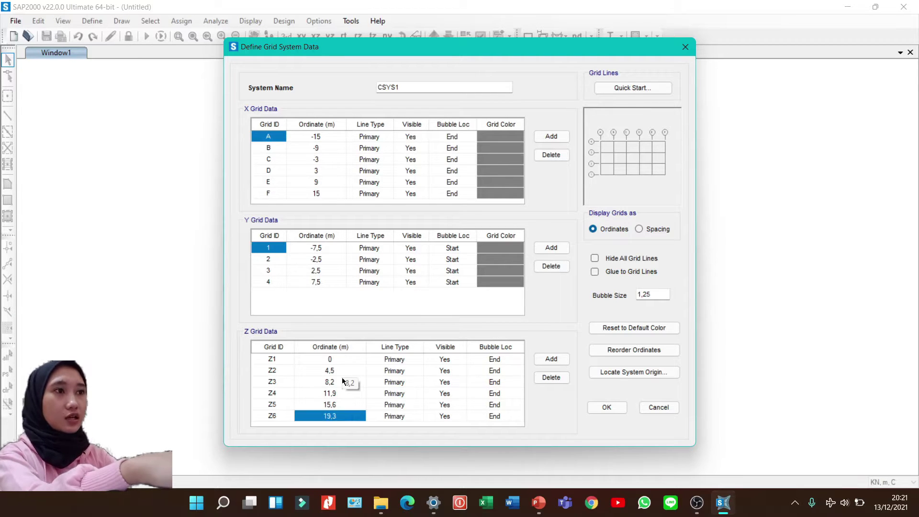
click(608, 408)
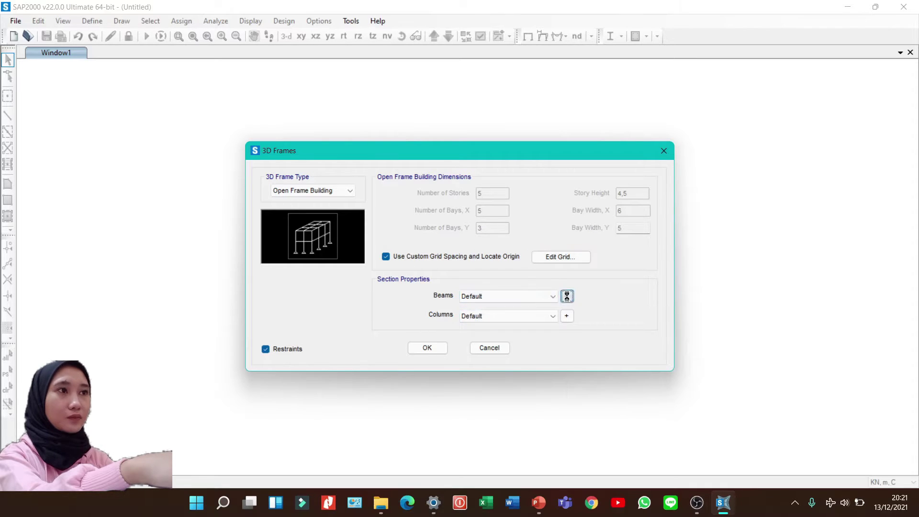
Step: Add a rectangular concrete frame section from the beam section properties and name it k500x500
click(565, 296)
click(548, 178)
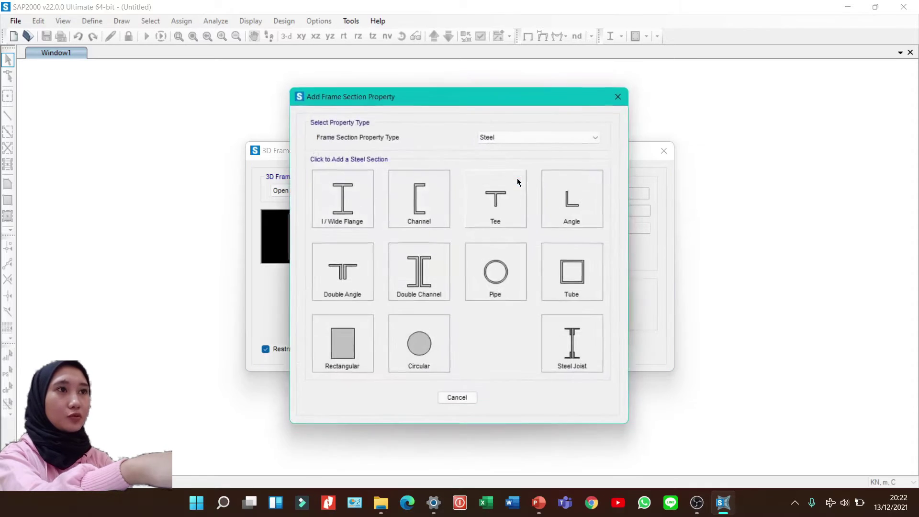
click(507, 137)
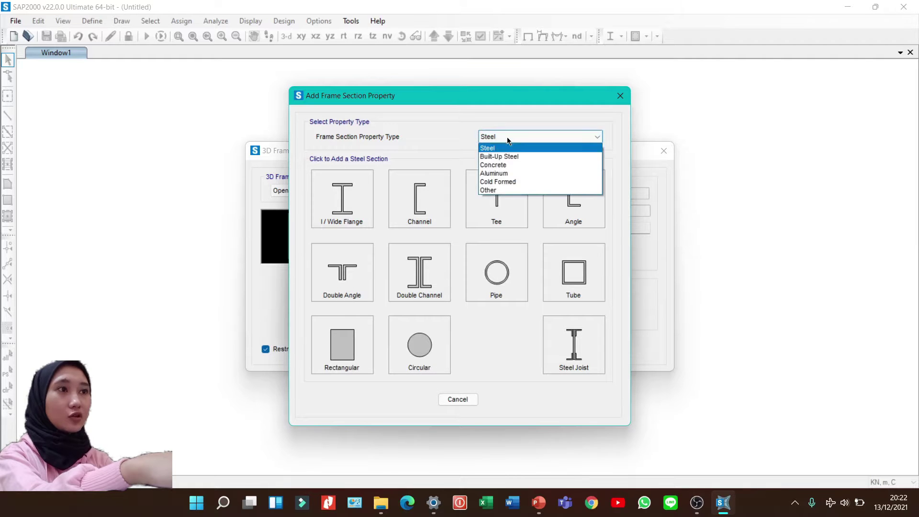
click(498, 165)
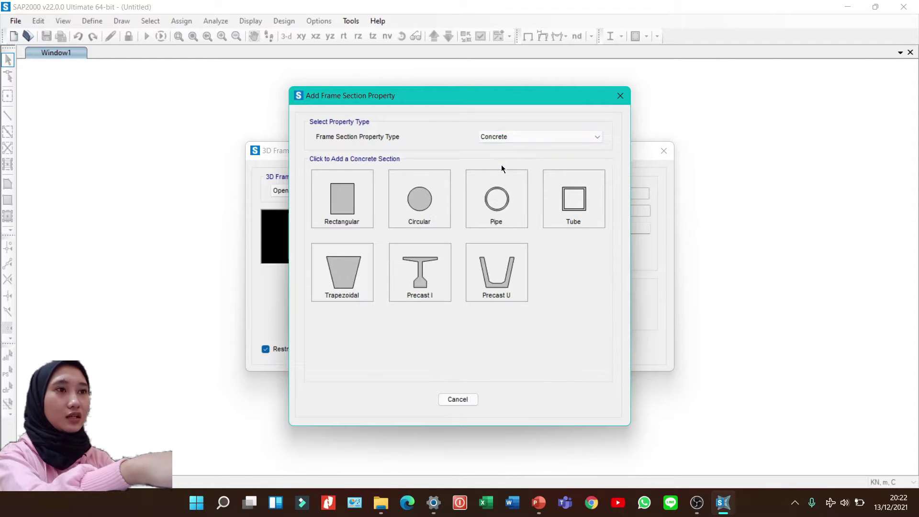
click(351, 203)
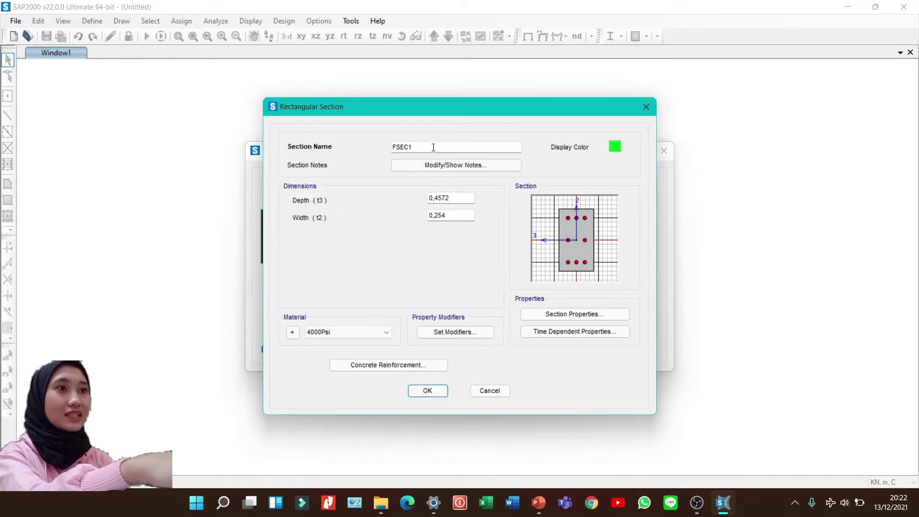
drag(433, 147, 363, 149)
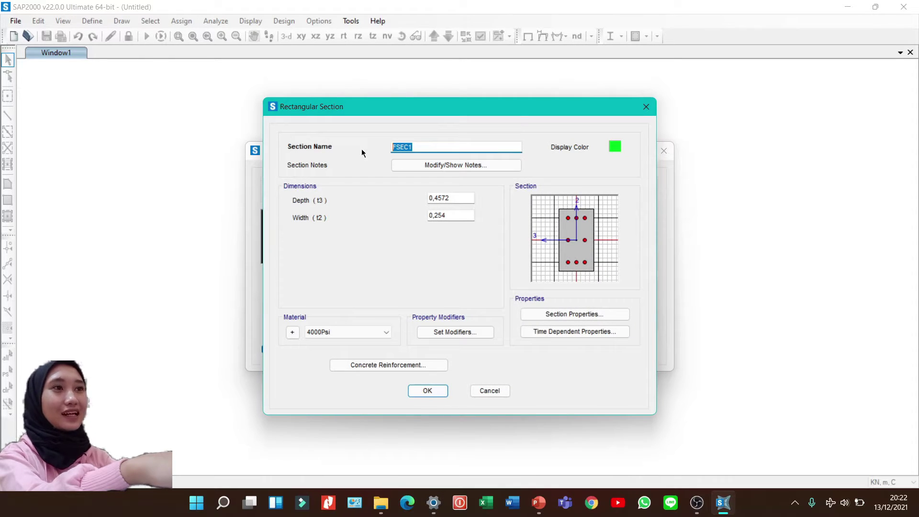
text(k)
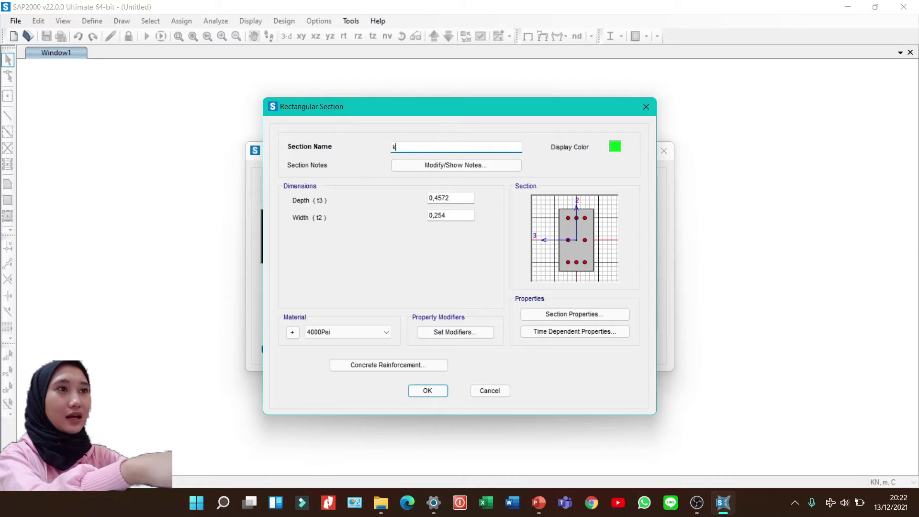
text(500)
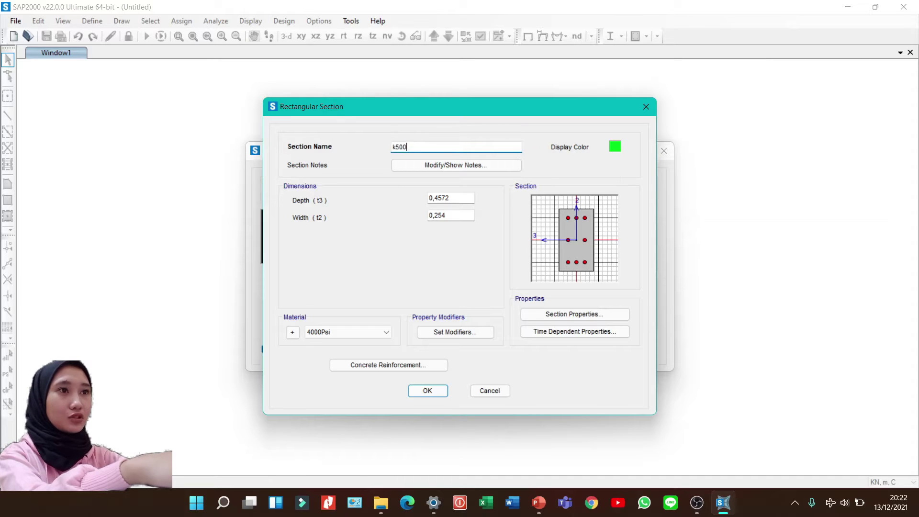
text(x500)
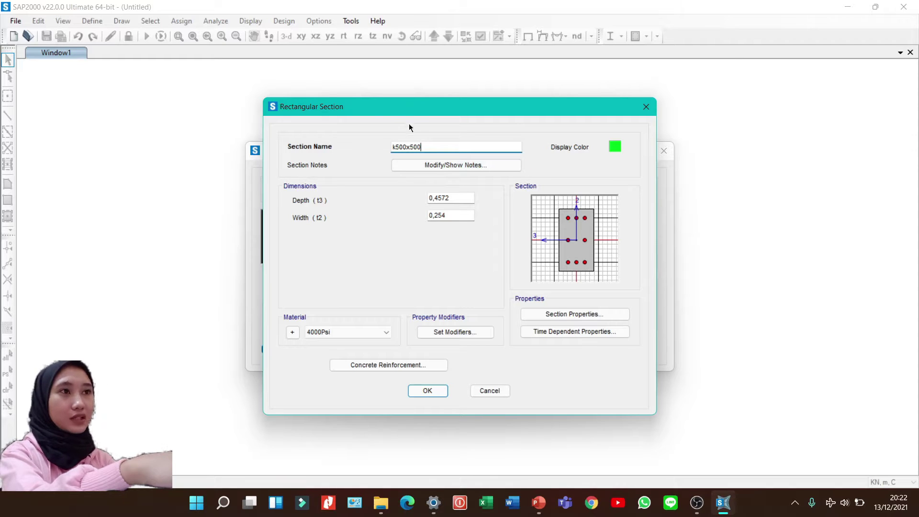
Step: Set both the depth and the width of the k500x500 section to 0,5 m
click(465, 197)
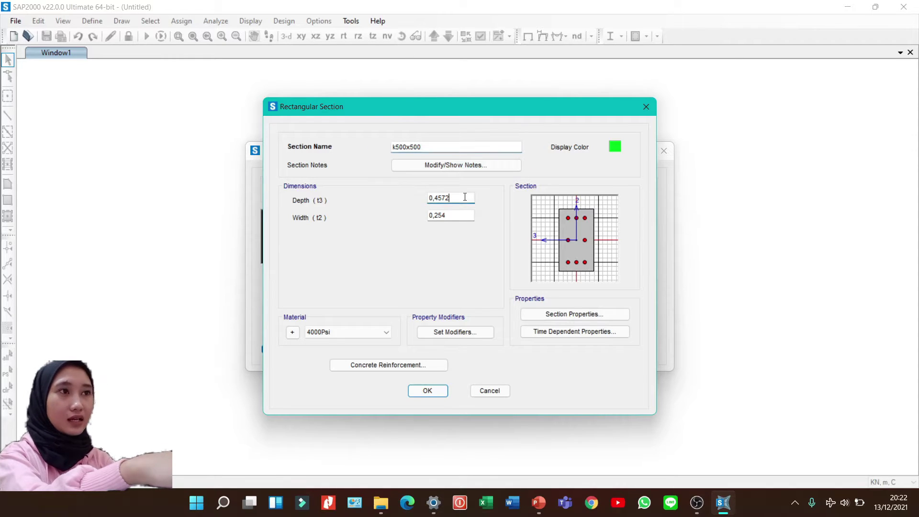
key(BackSpace)
key(BackSpace)
key(BackSpace)
key(BackSpace)
text(5)
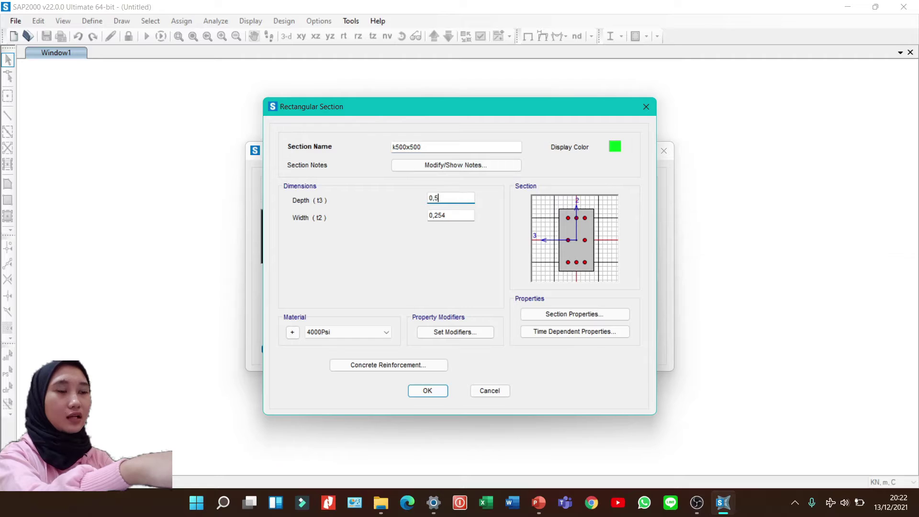
click(450, 216)
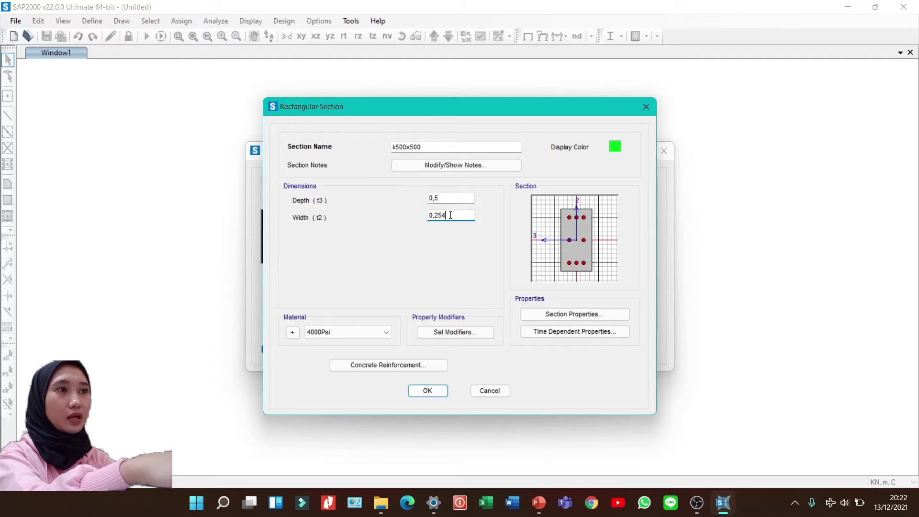
key(BackSpace)
key(BackSpace)
key(BackSpace)
text(5)
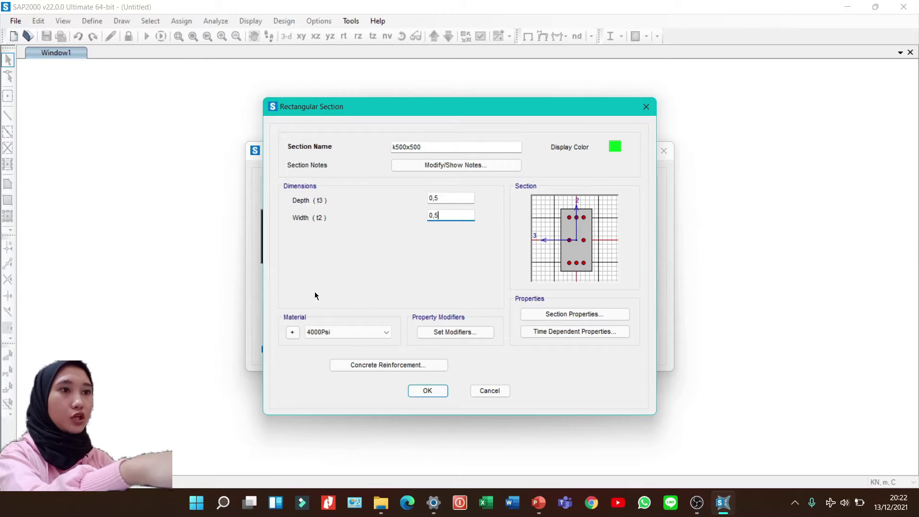
Step: Add a new material for the section with type Concrete and the User standard
click(296, 332)
click(296, 332)
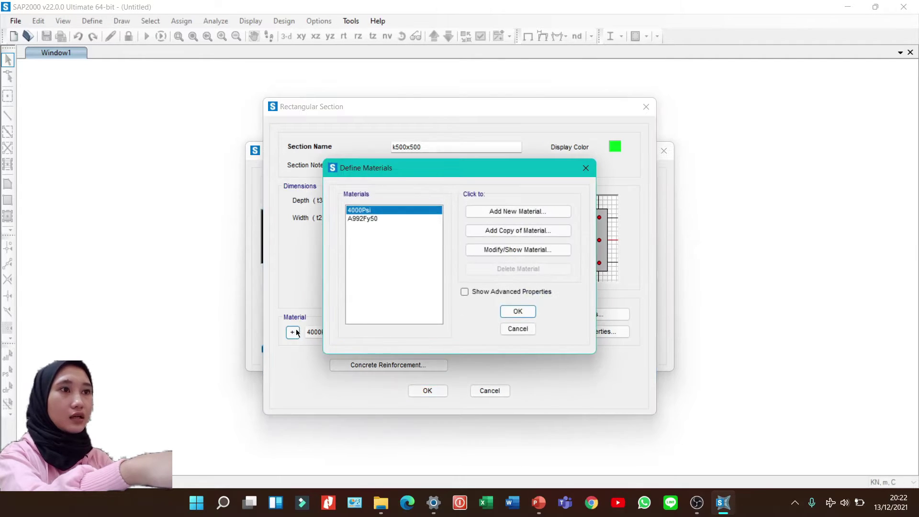
click(500, 212)
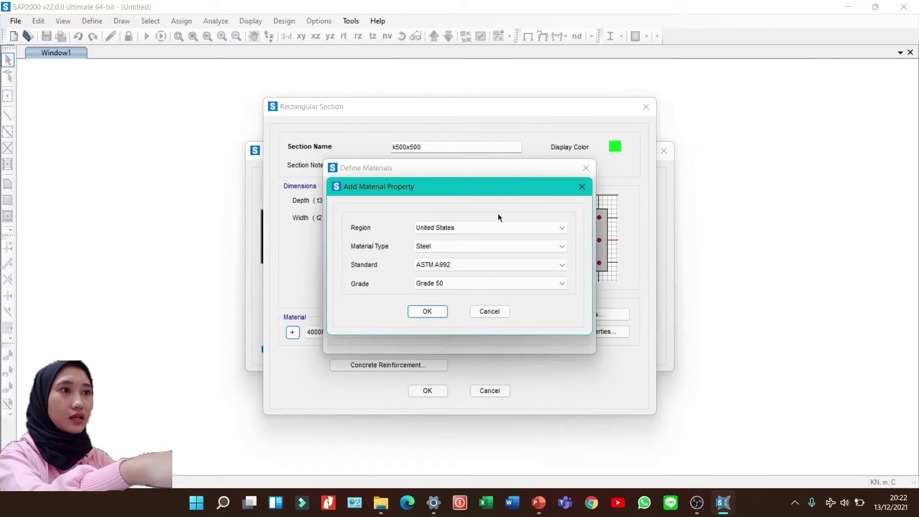
click(480, 244)
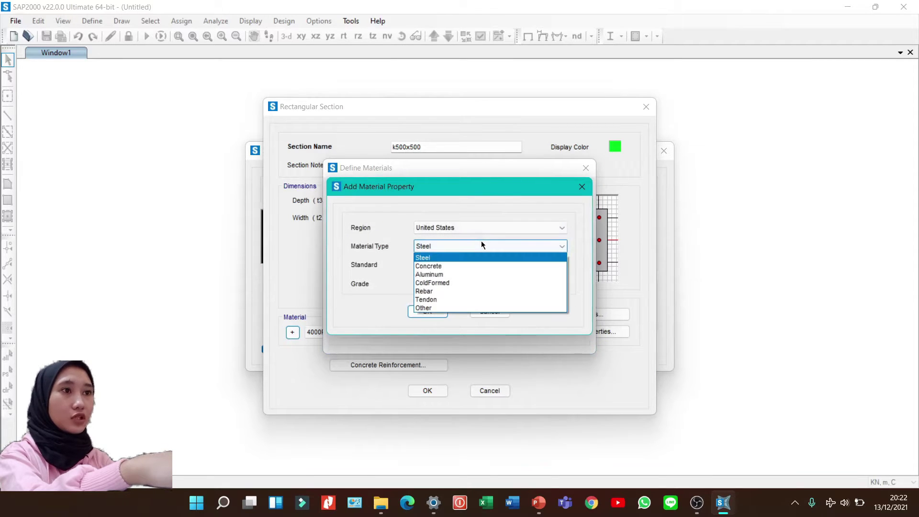
click(475, 266)
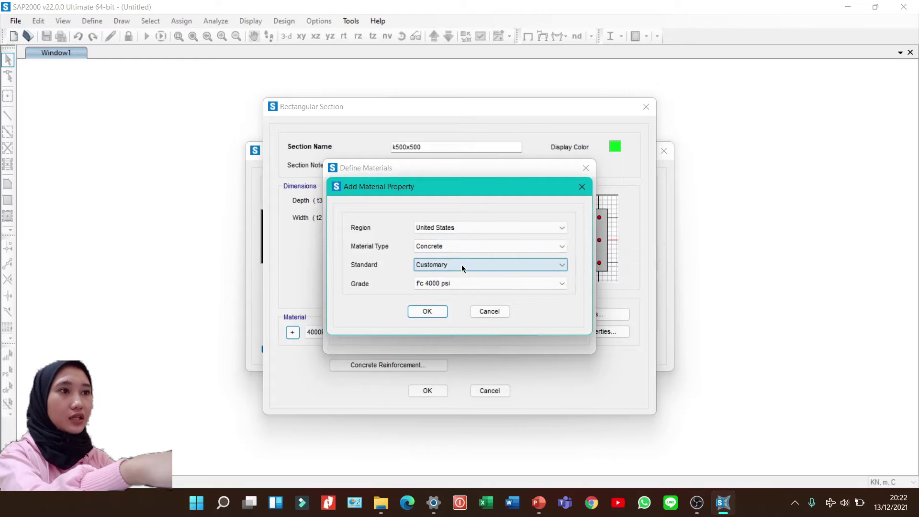
click(461, 266)
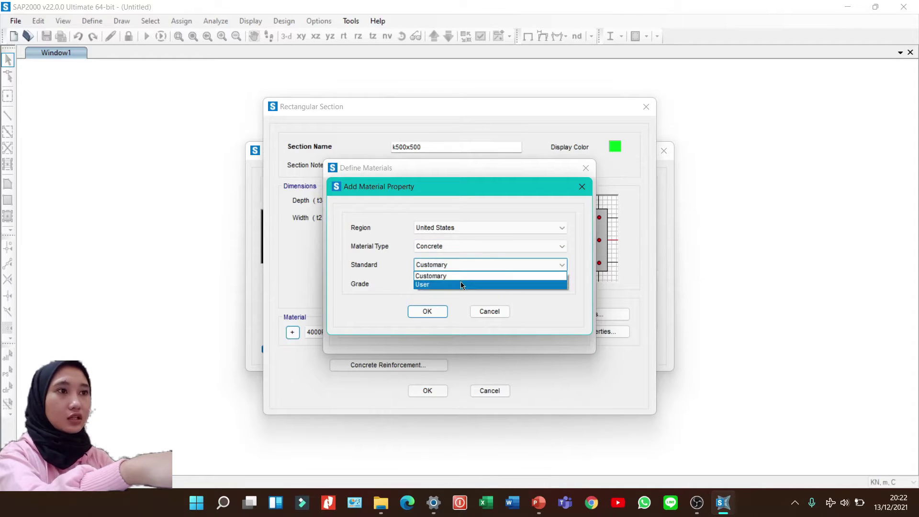
click(461, 285)
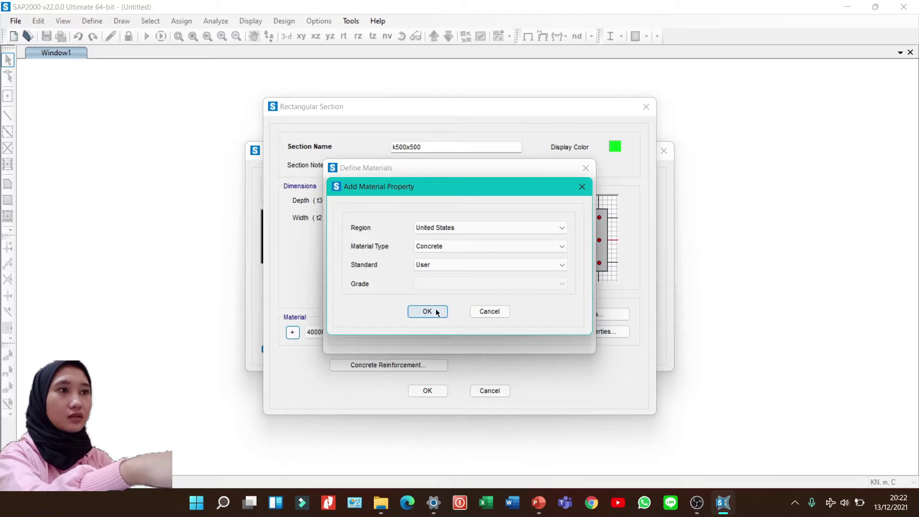
click(436, 311)
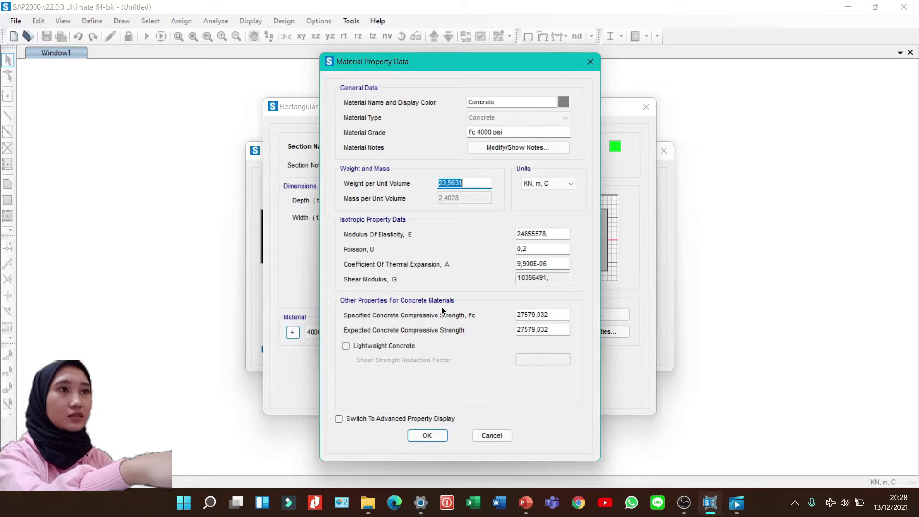
Step: Name the new concrete material fc'30 MPa and give it a light red display color
double_click(497, 102)
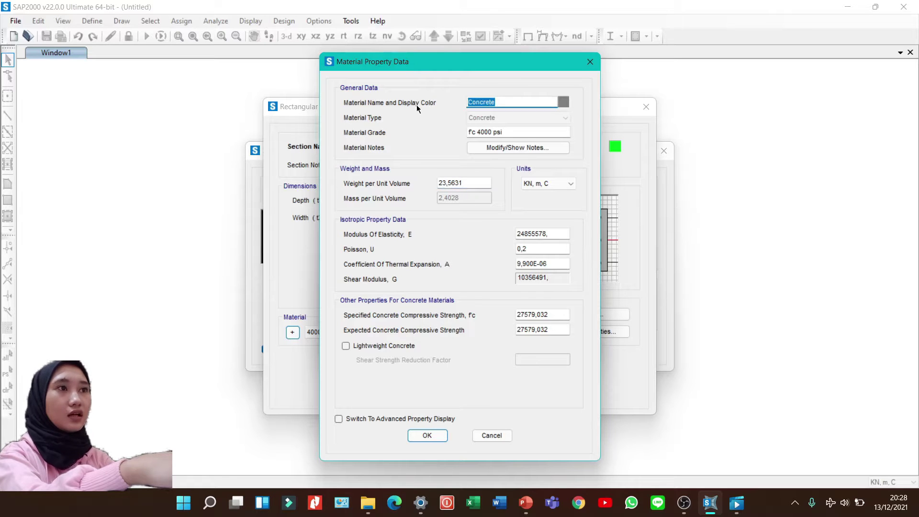
text(fc)
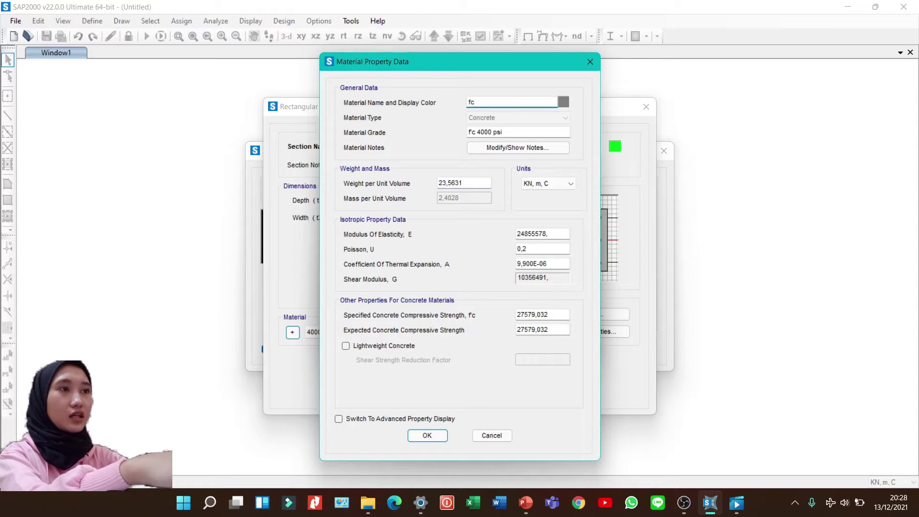
text(')
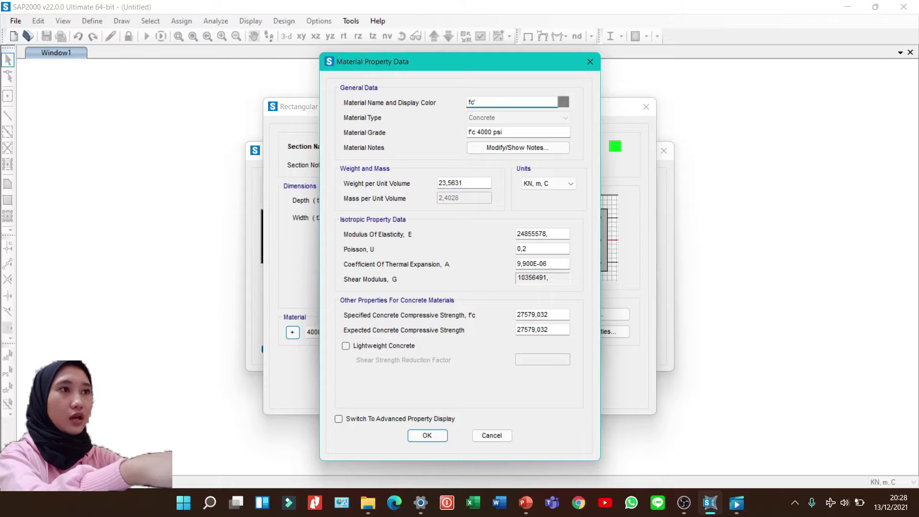
text(30 M)
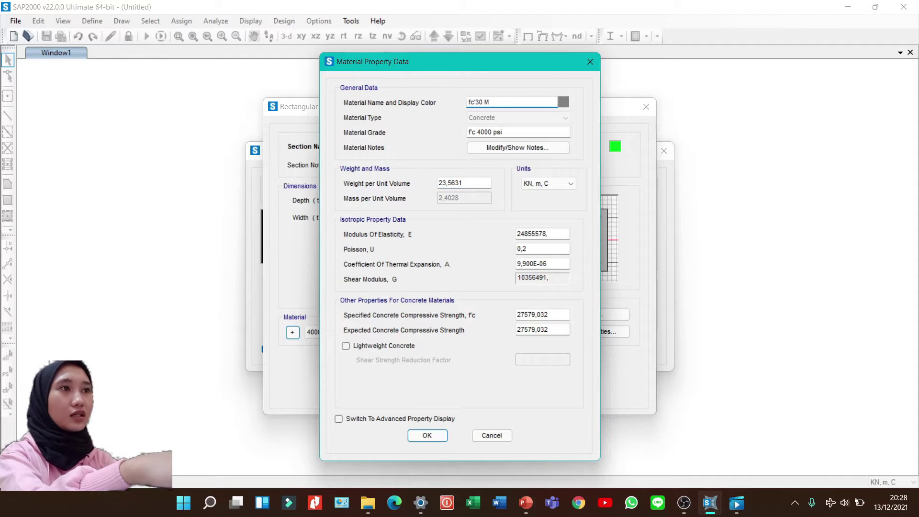
text(Pa)
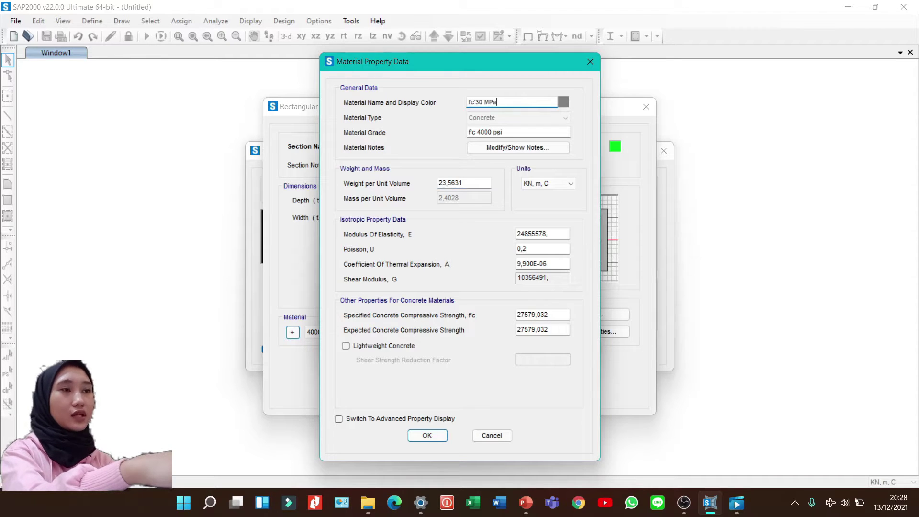
click(563, 103)
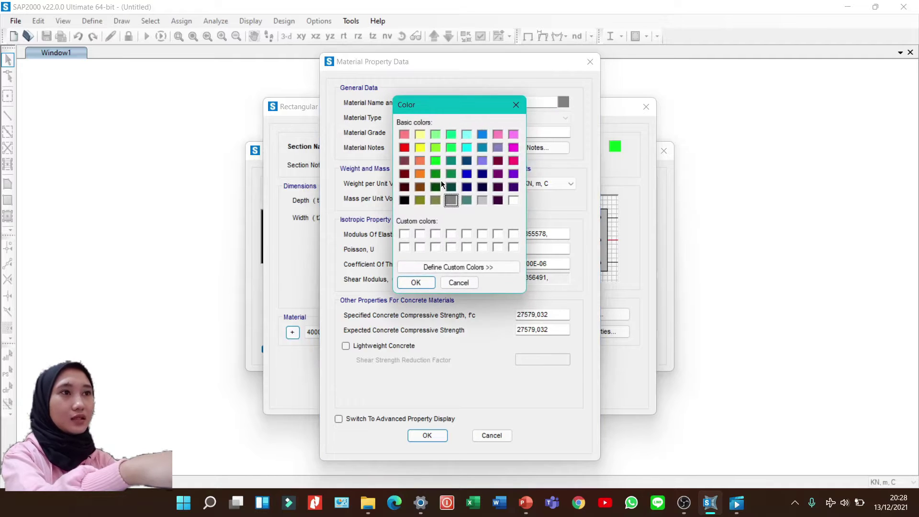
click(405, 136)
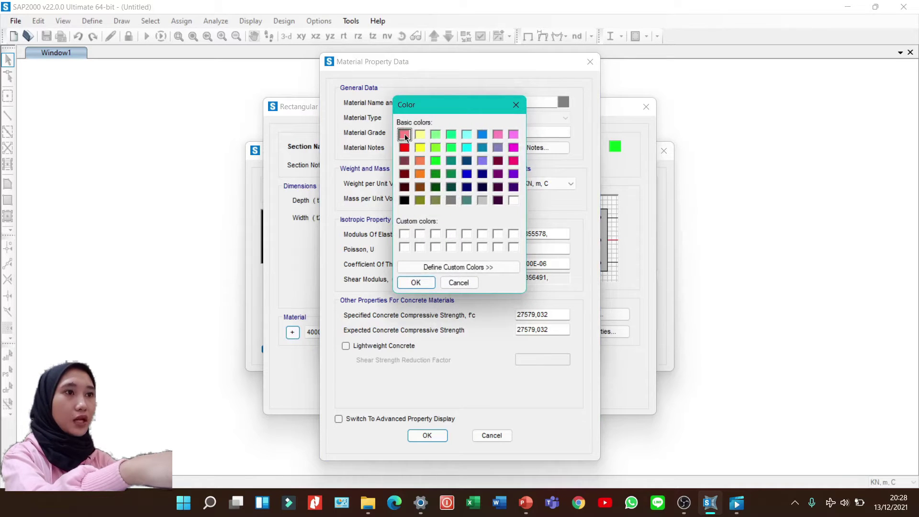
click(413, 283)
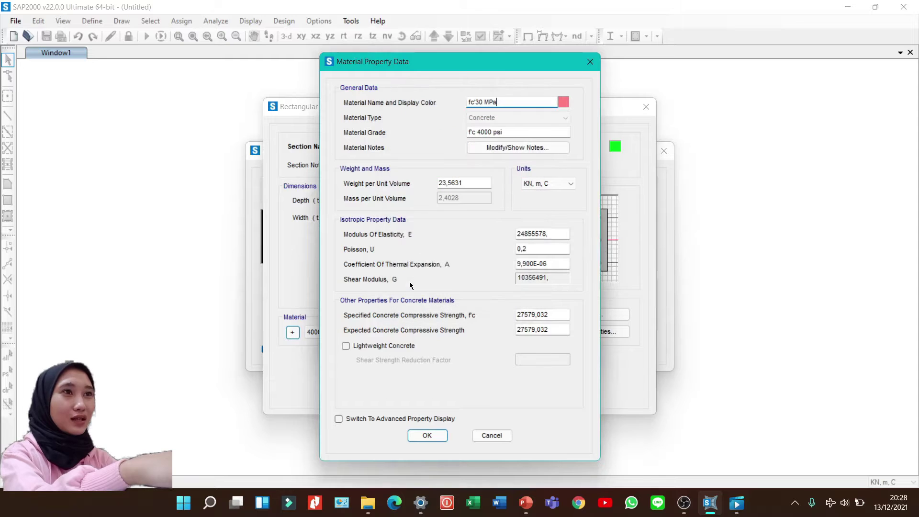
Step: Switch the material units to Kgf, m, C and set the weight per unit volume to 2400
click(550, 184)
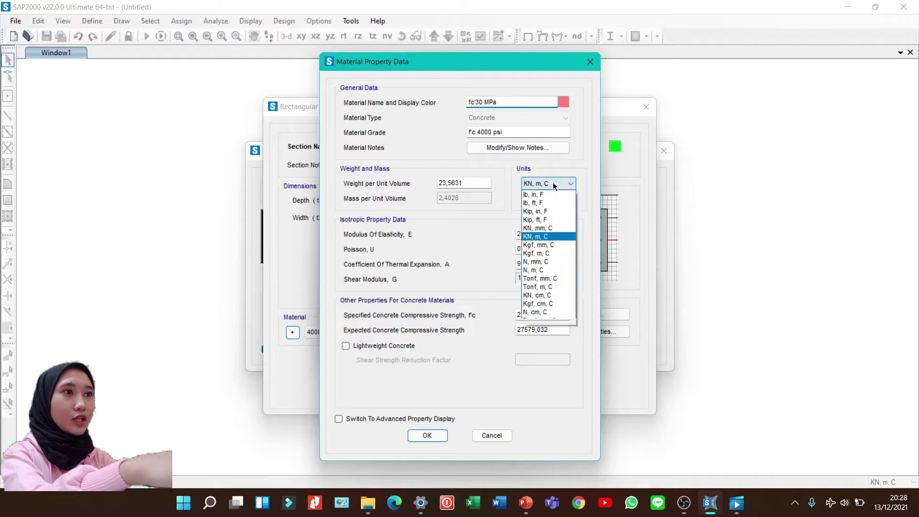
click(552, 252)
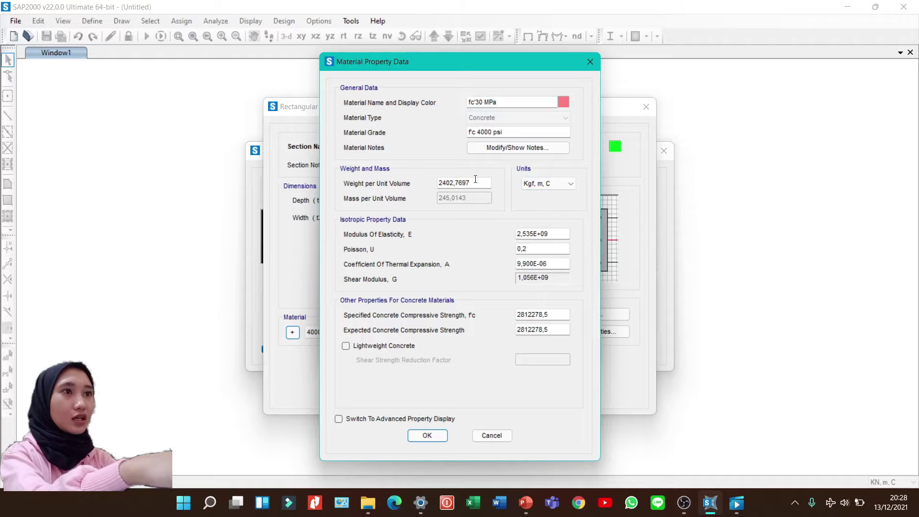
drag(475, 185, 383, 175)
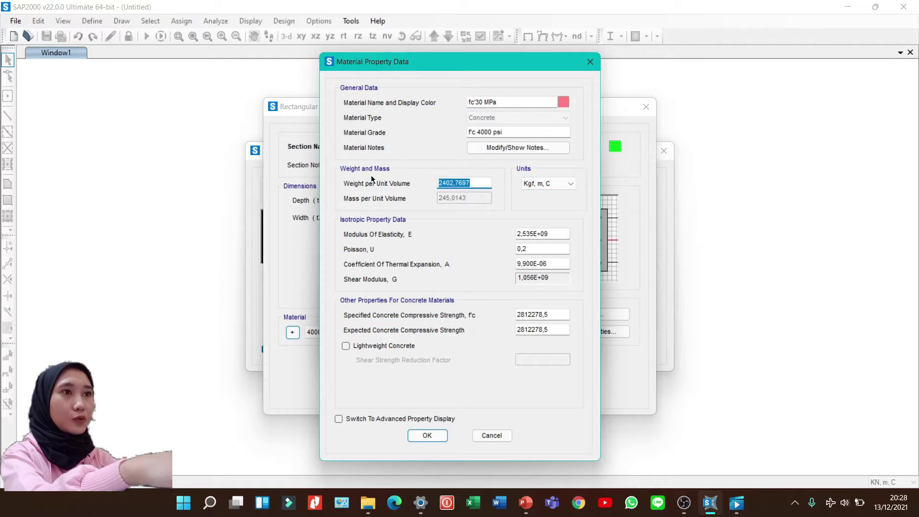
text(2400)
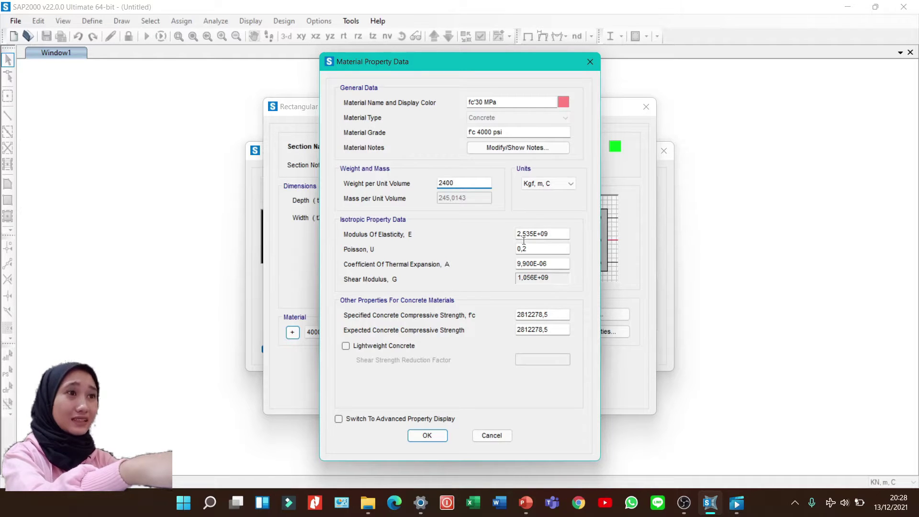
Step: Switch the material units to N, mm, C and enter 4700*sqr(30) as the modulus of elasticity
click(534, 185)
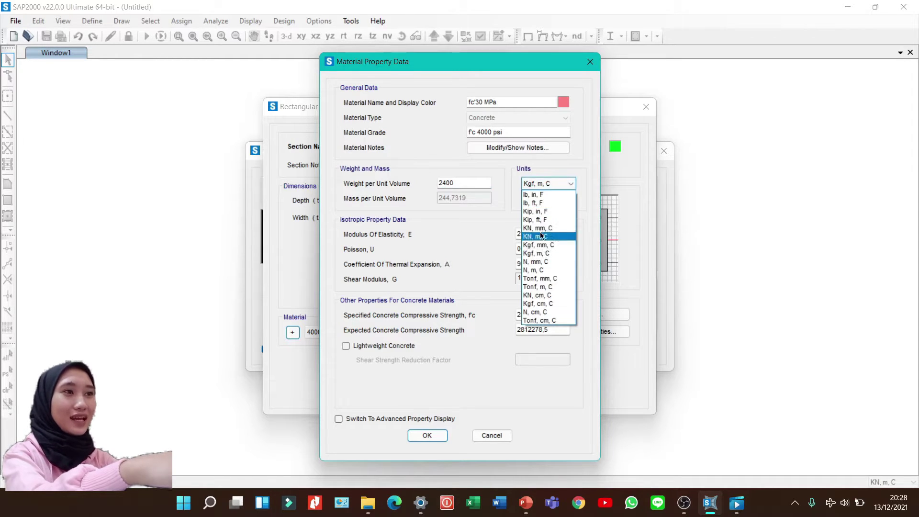
click(541, 262)
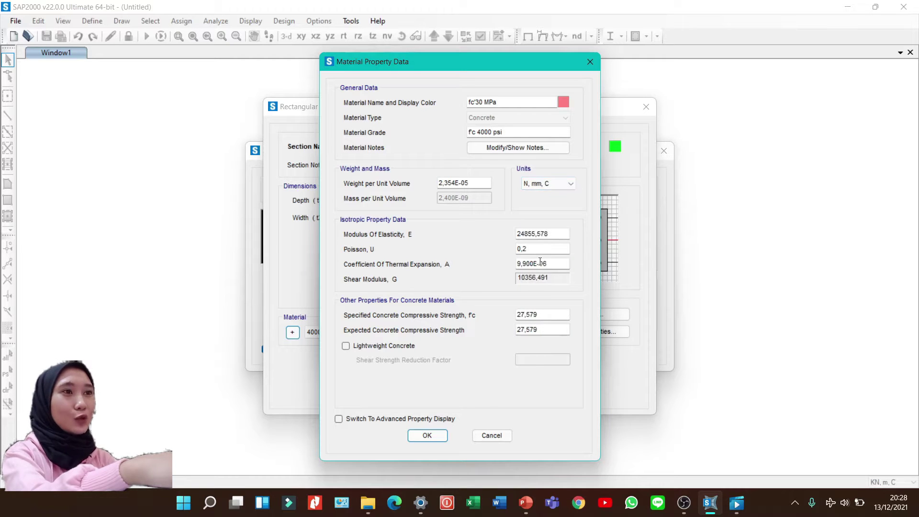
double_click(543, 233)
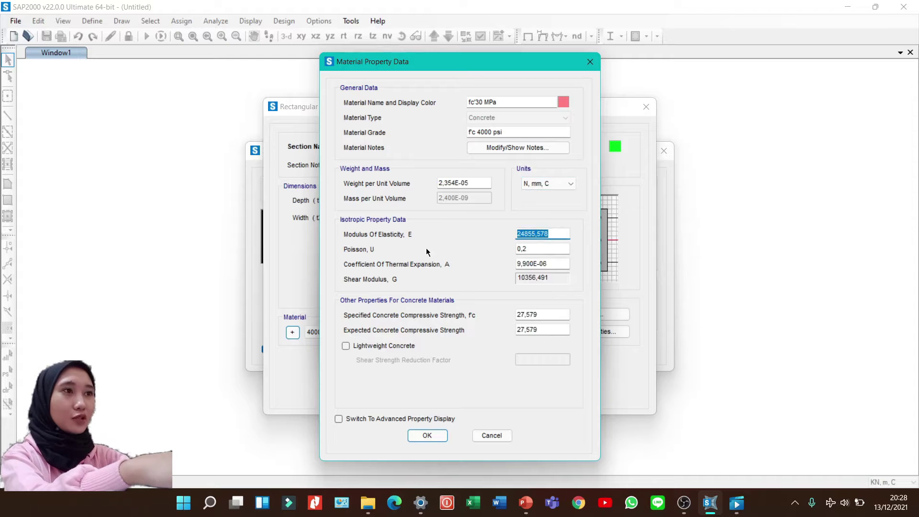
text(4700)
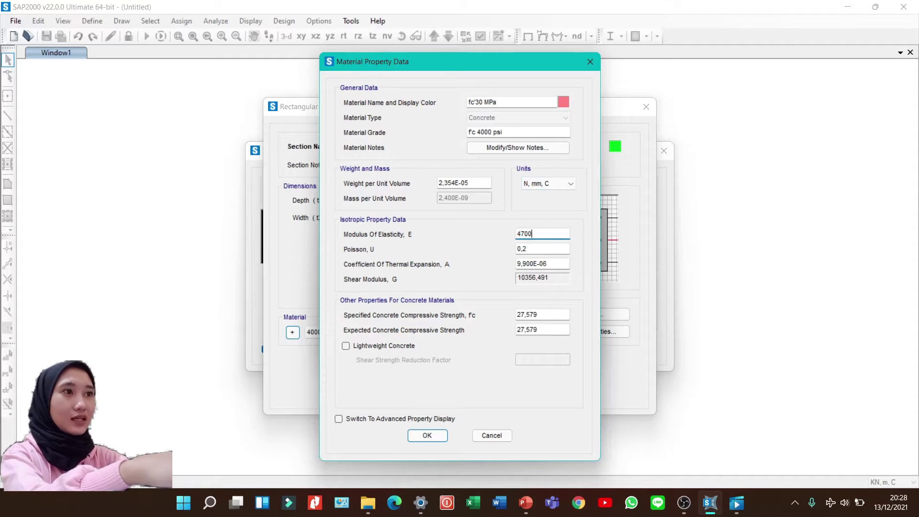
text(*sqr)
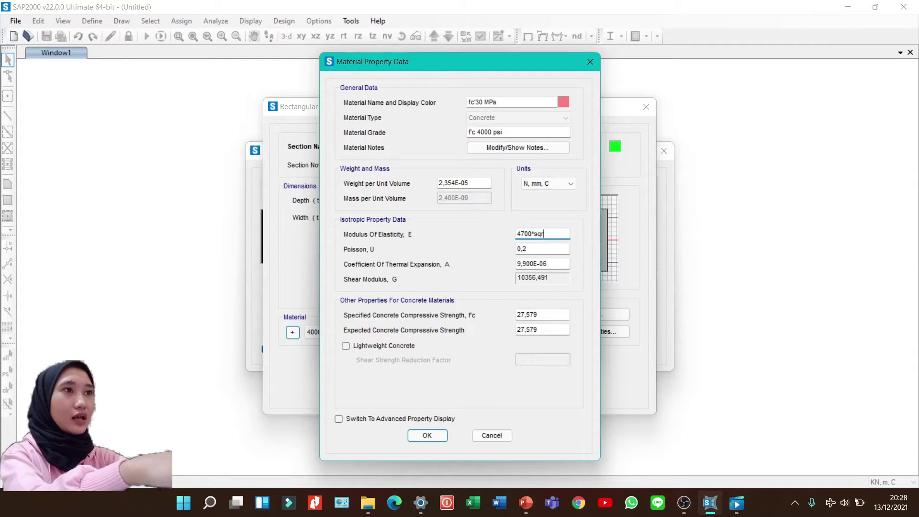
text(t)
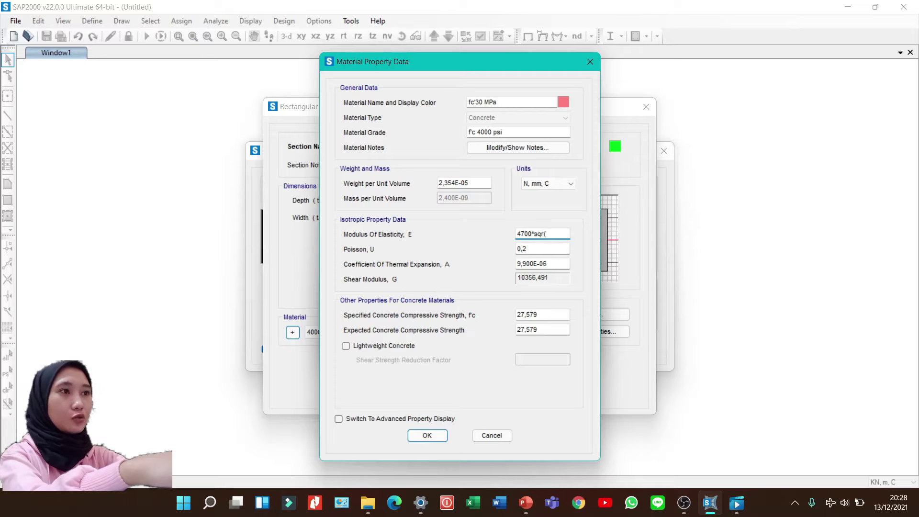
text(3))
key(Left)
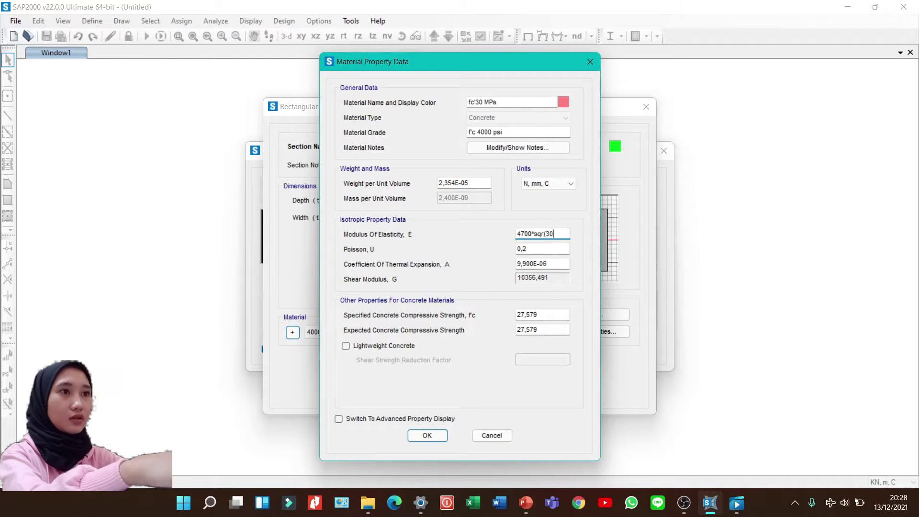
text(0)
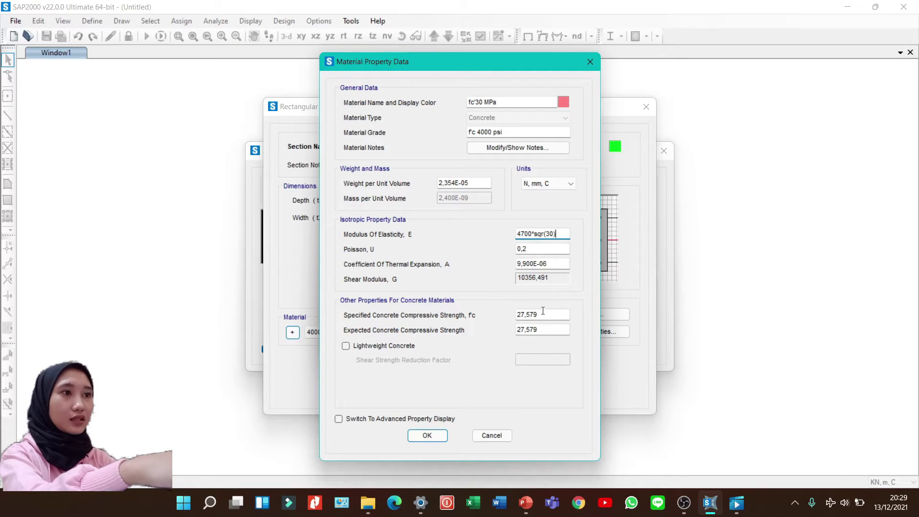
Step: Set both the specified and the expected concrete compressive strength to 30 and accept the material data
drag(542, 311, 500, 312)
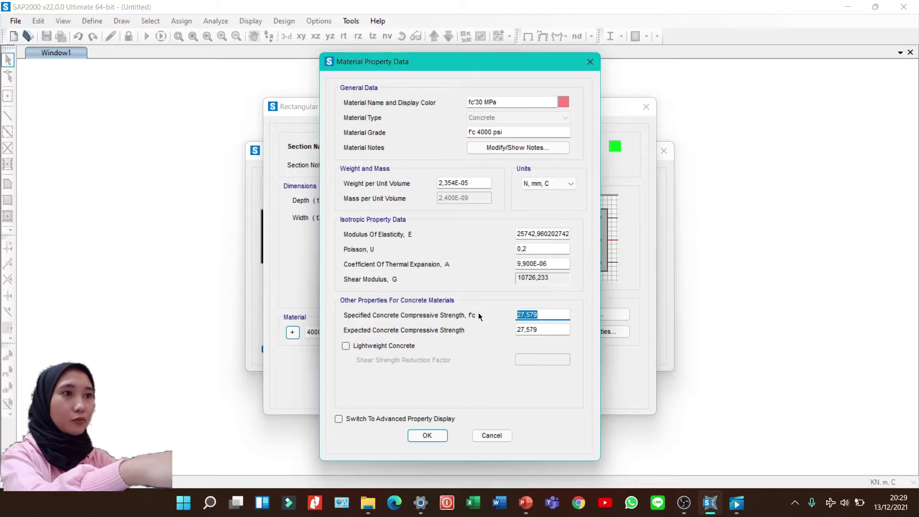
text(30)
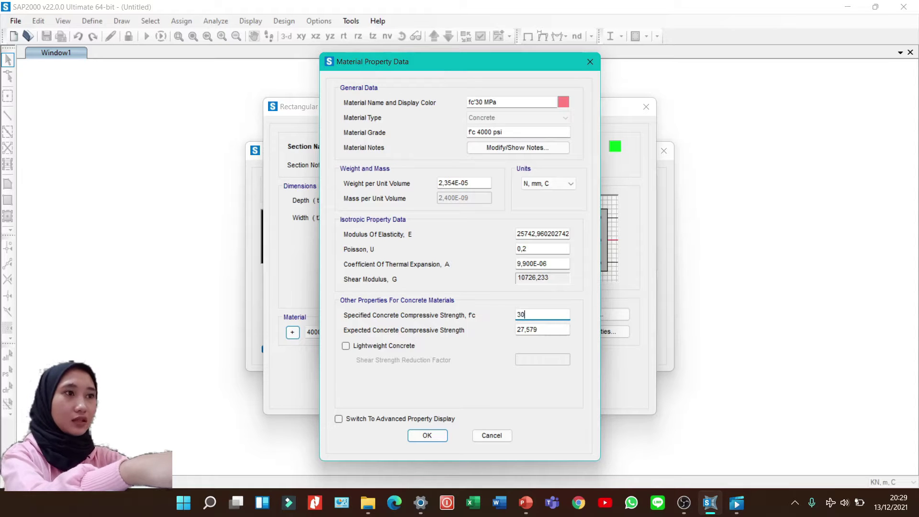
key(Tab)
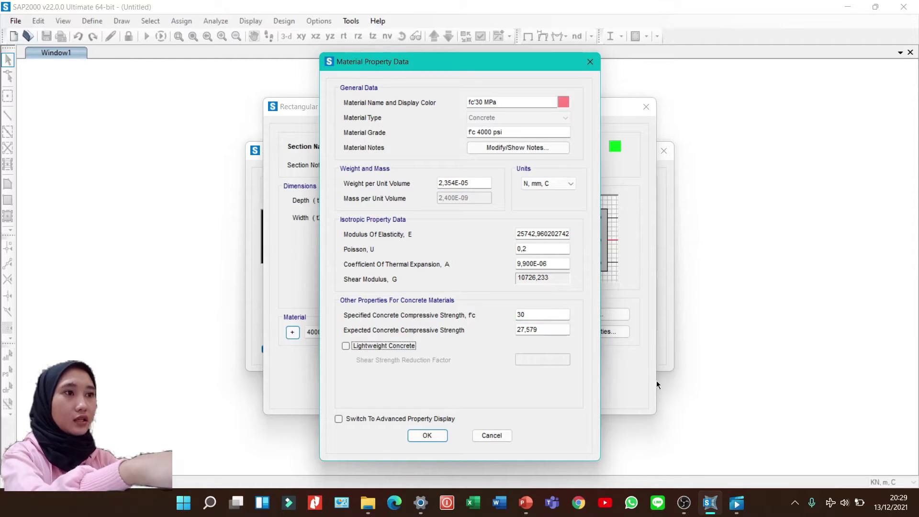
drag(551, 329, 516, 329)
text(30)
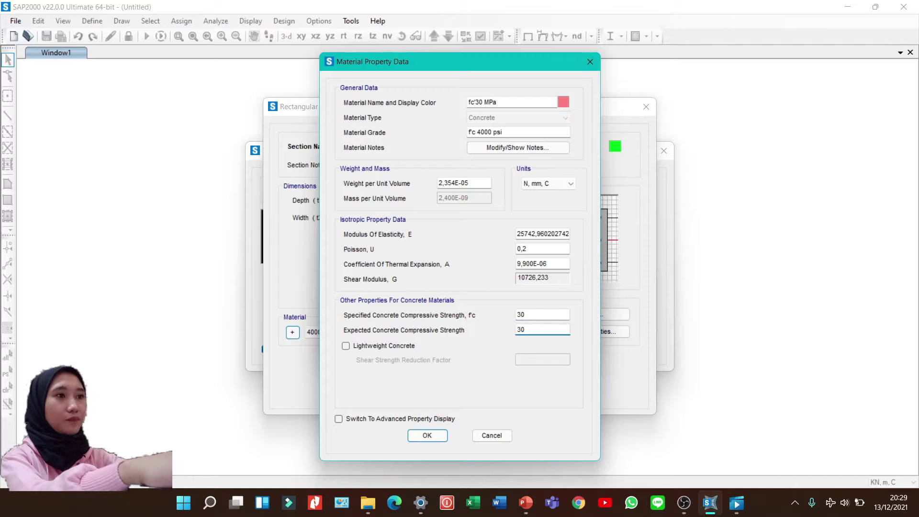
click(427, 435)
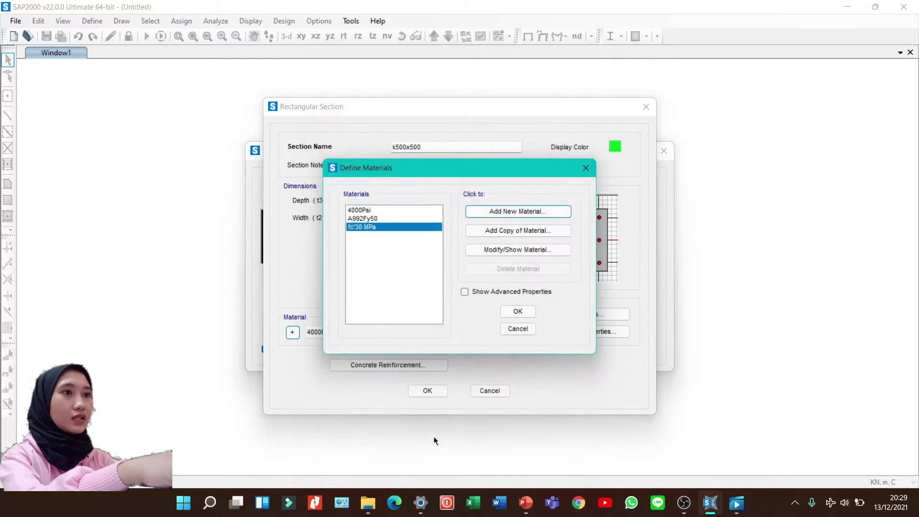
Step: Add a new material of type Rebar with the User standard for the United States region
click(520, 209)
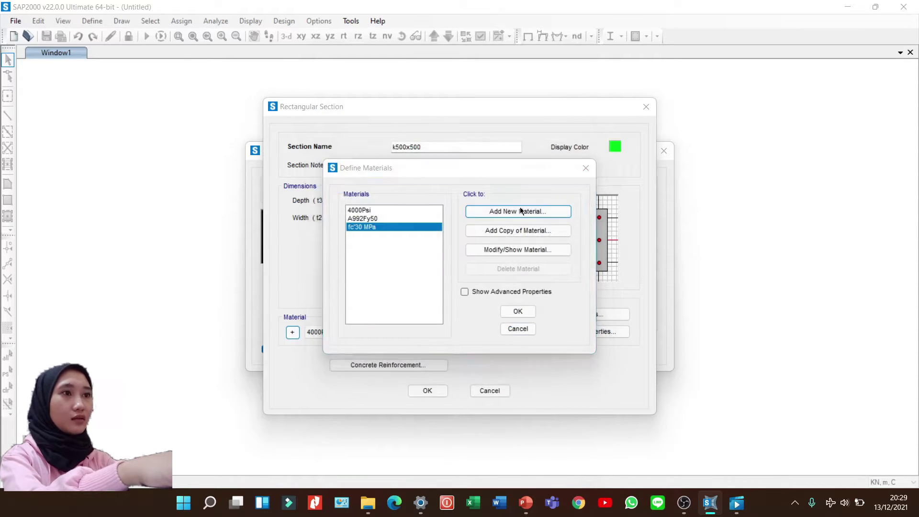
click(490, 243)
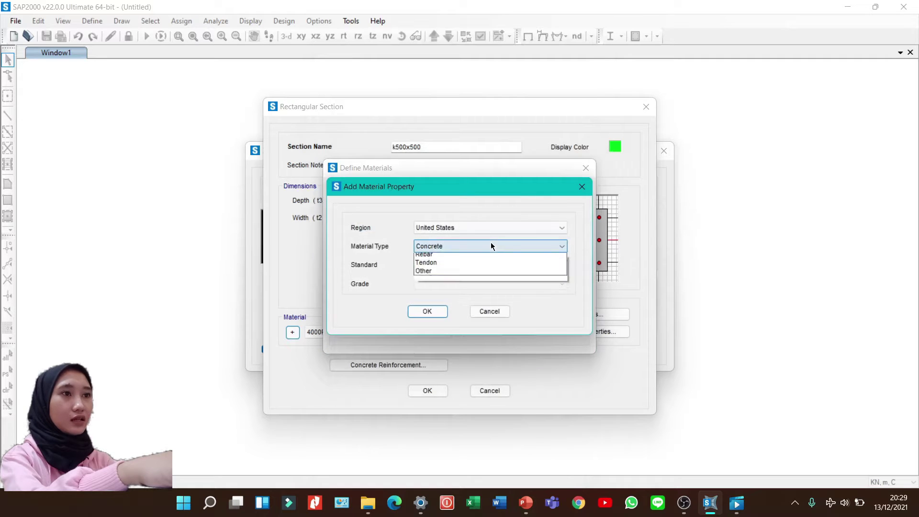
click(451, 291)
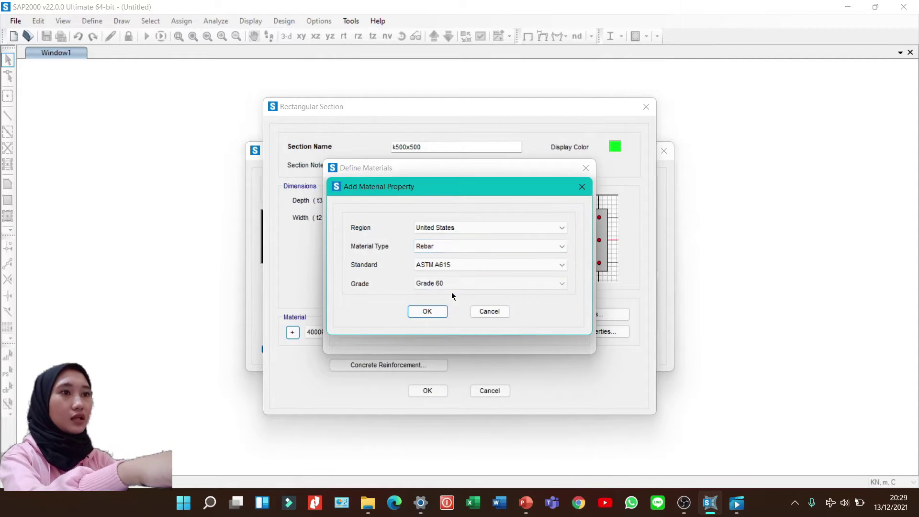
click(449, 264)
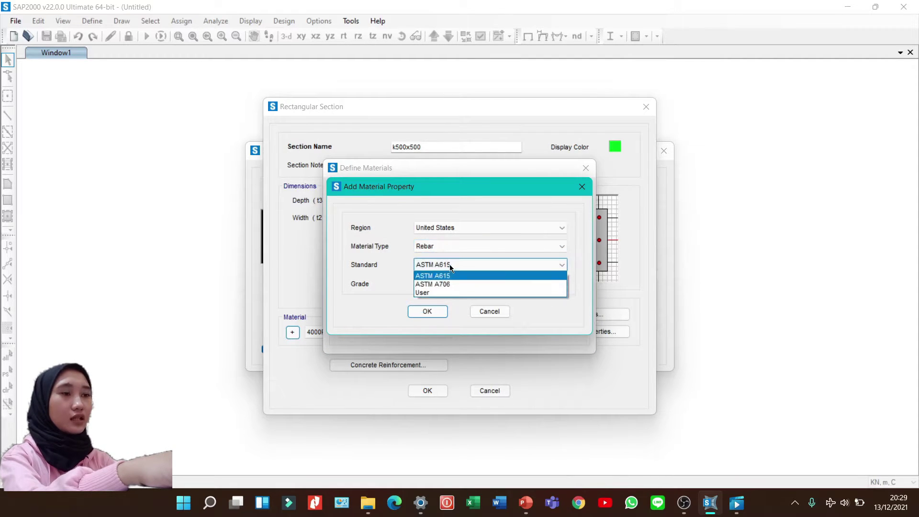
click(436, 292)
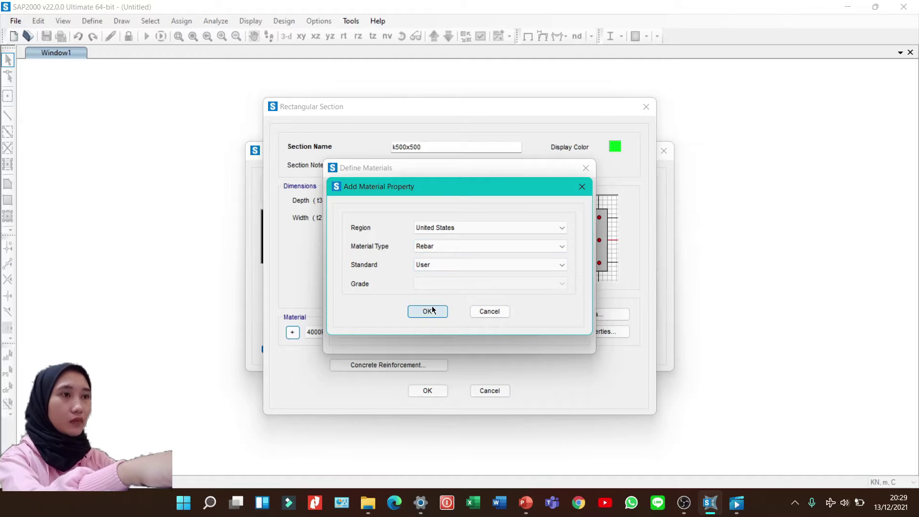
click(432, 310)
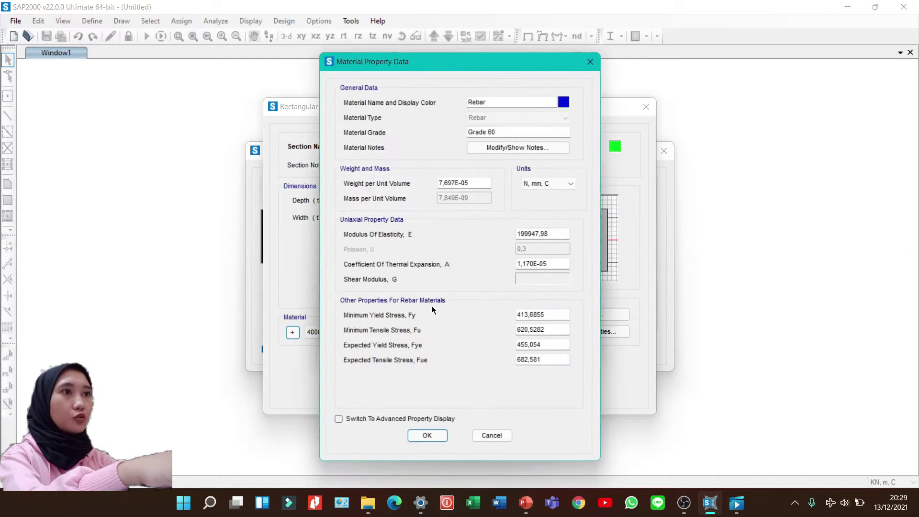
Step: Give the new rebar material a light yellow display color and name it BJTD 40
click(563, 102)
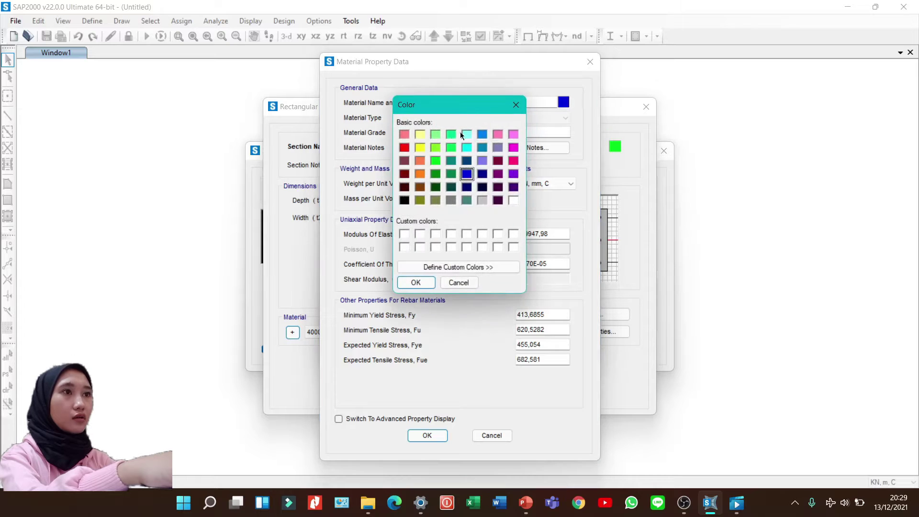
click(419, 135)
click(416, 282)
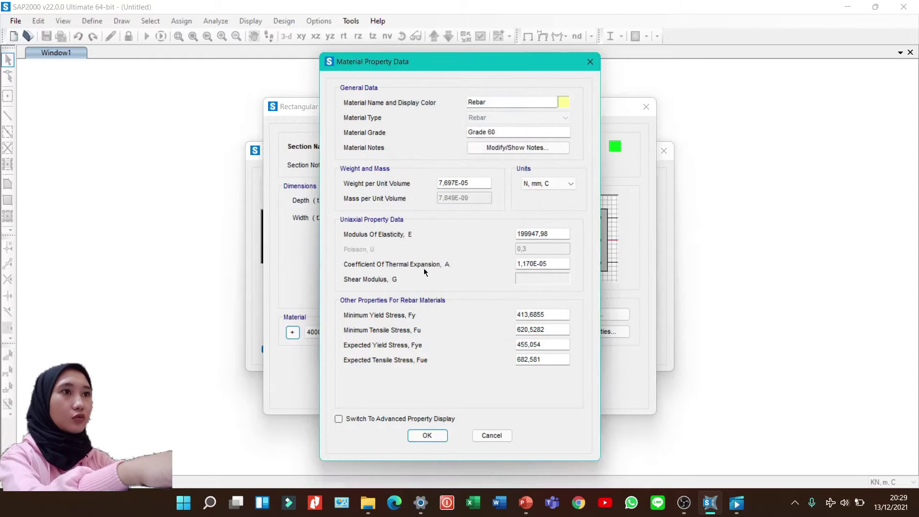
drag(488, 102, 351, 115)
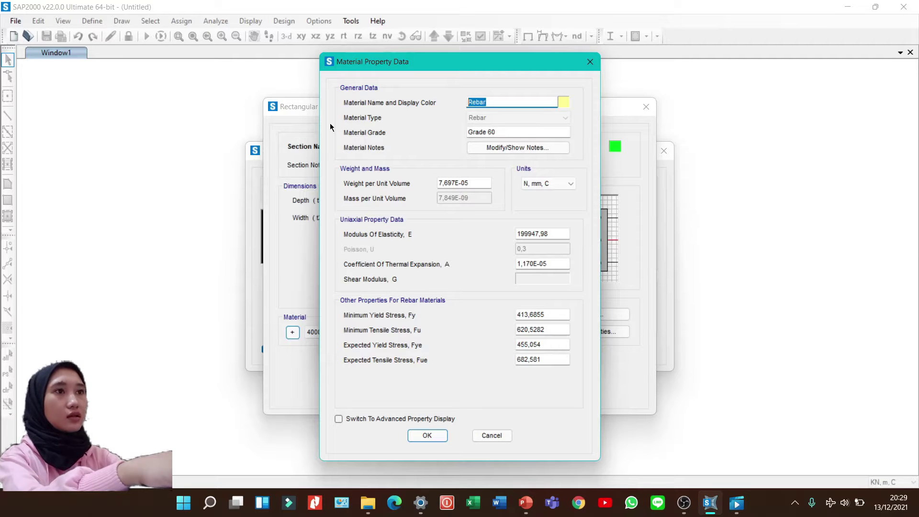
text(B)
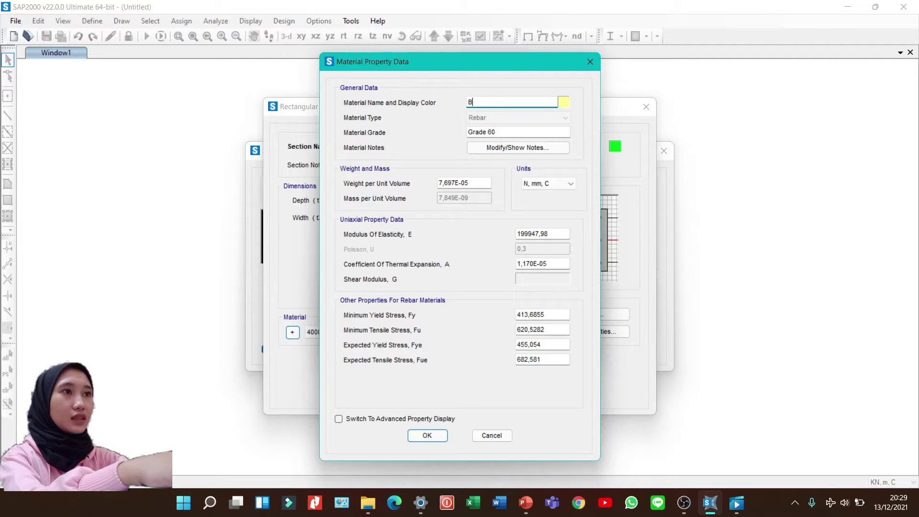
text(JTD 40)
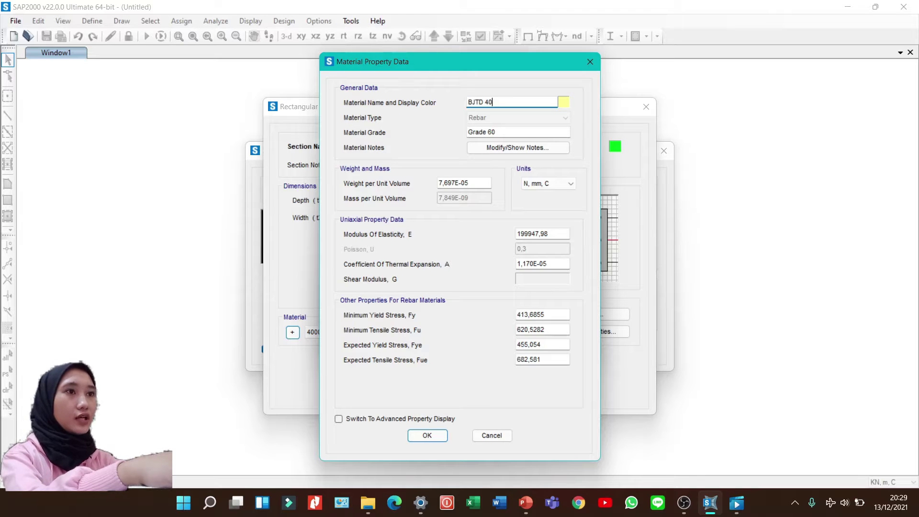
Step: Switch the rebar material's units to Kgf, m, C and set its weight per unit volume to 7850
click(559, 184)
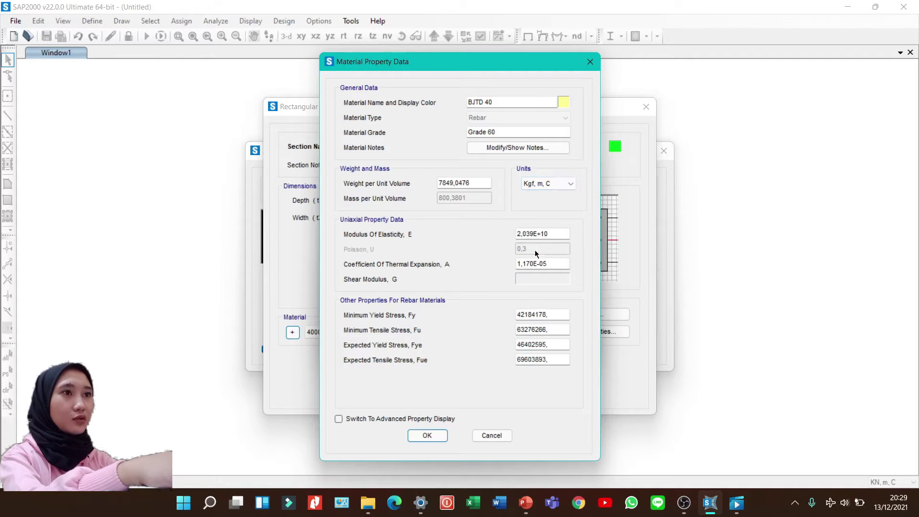
drag(479, 183, 389, 185)
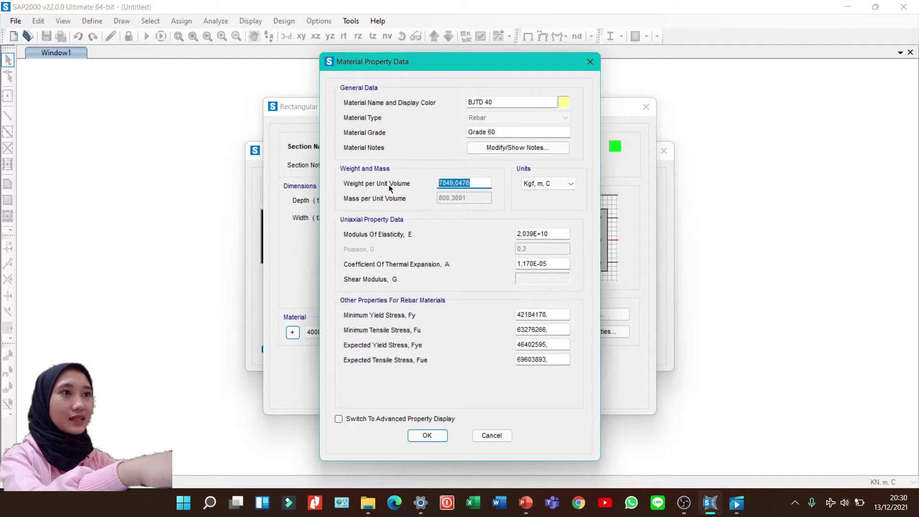
text(78)
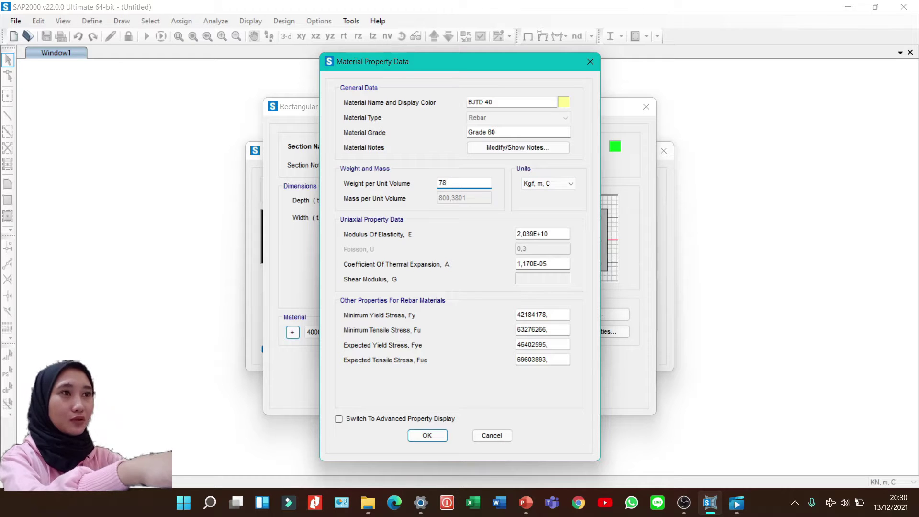
text(40)
key(BackSpace)
key(BackSpace)
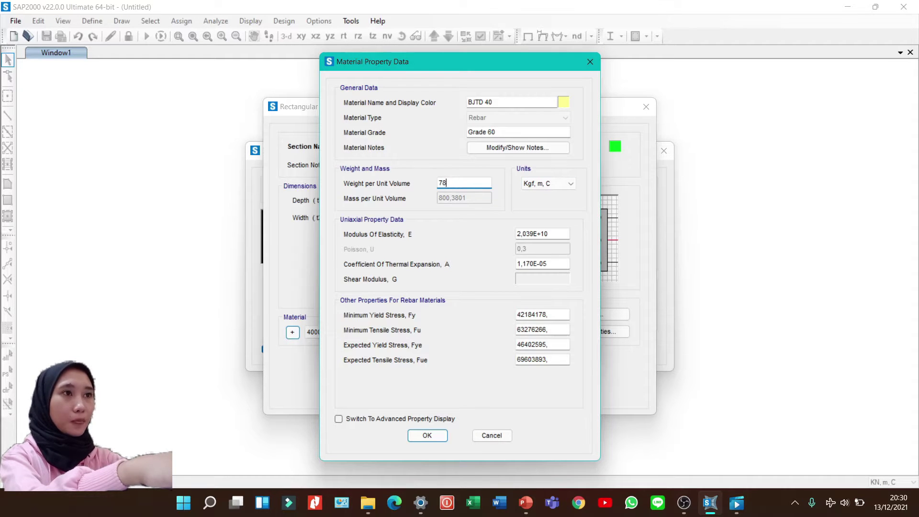
text(50)
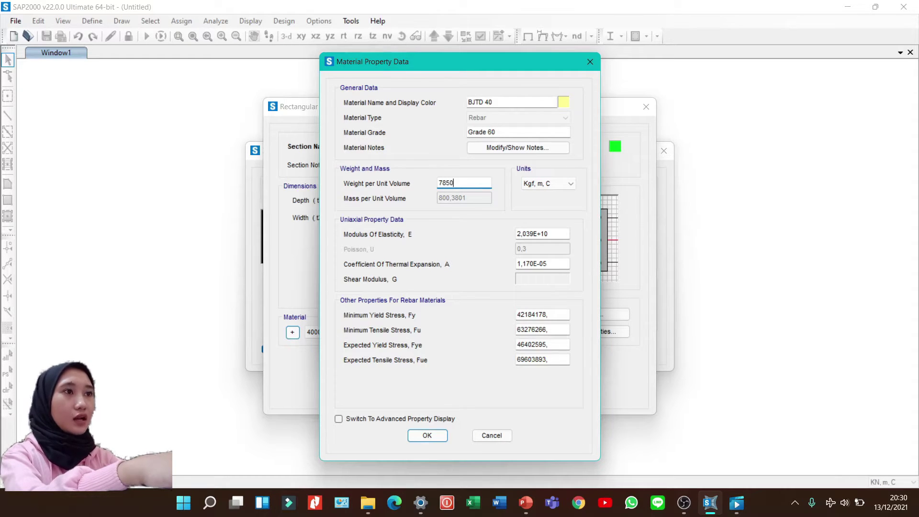
Step: Switch the rebar material's units to N, mm, C and set the modulus of elasticity to 200000
click(555, 187)
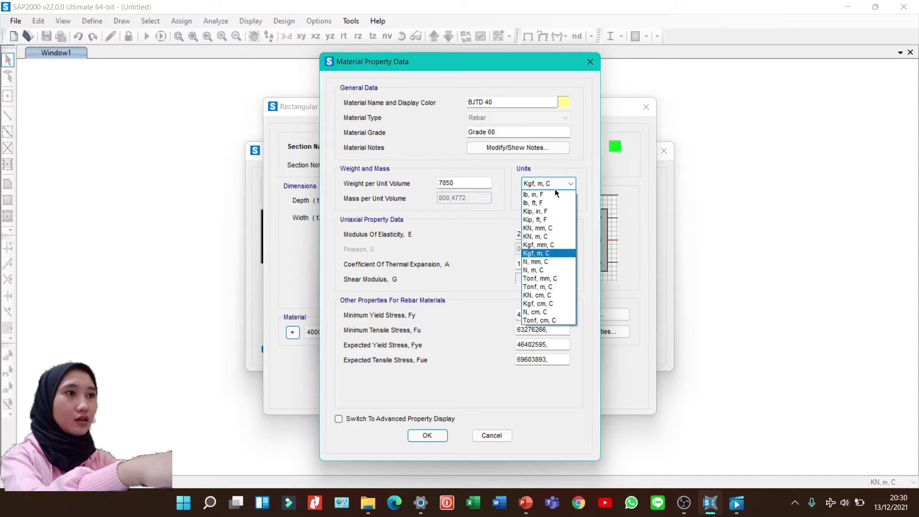
click(540, 262)
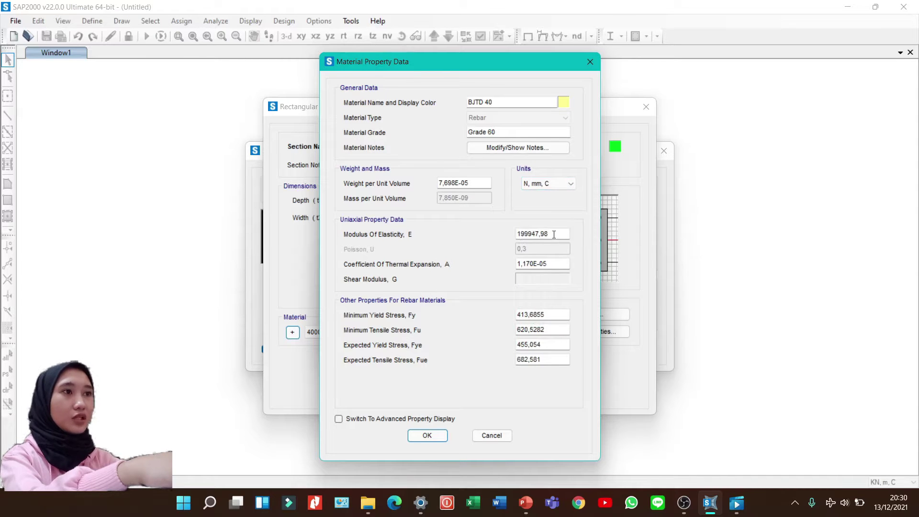
drag(553, 235, 453, 238)
text(200000)
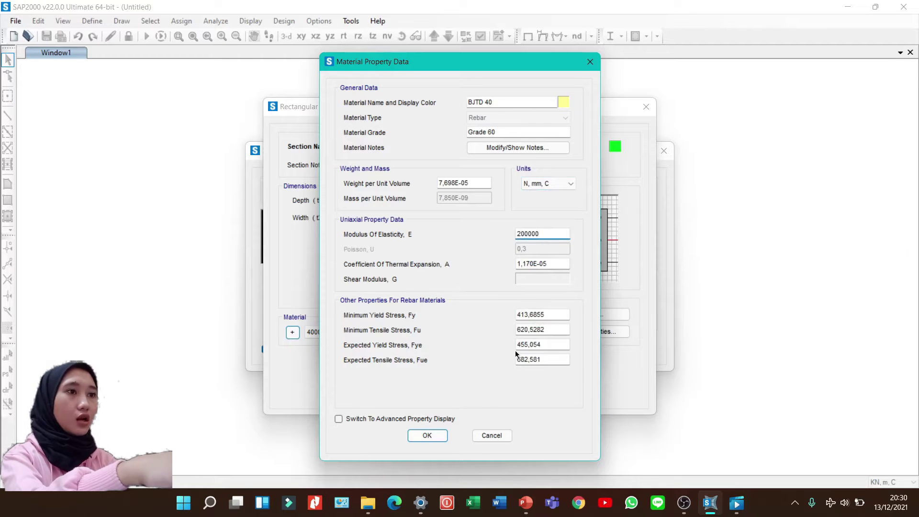
Step: Set the minimum and expected yield stresses to 400 and both tensile stresses to 570, and accept the rebar material data
double_click(554, 314)
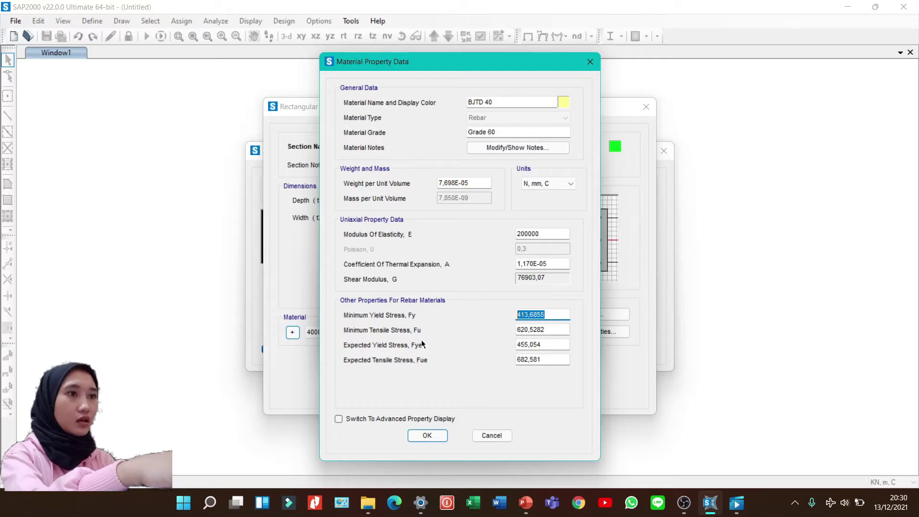
text(400)
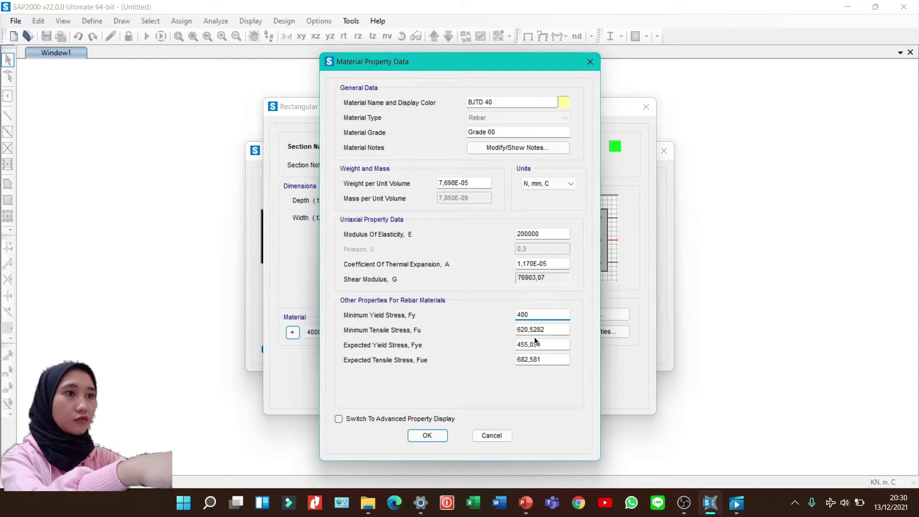
key(Tab)
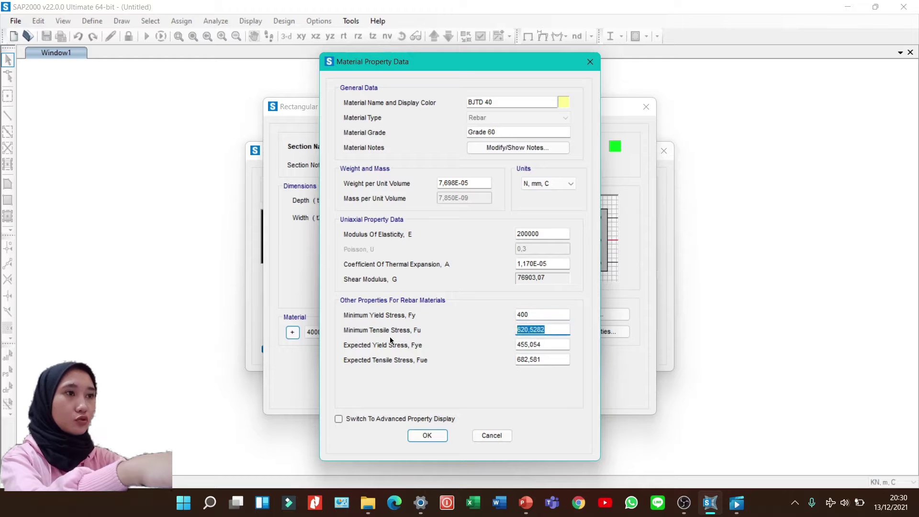
text(570)
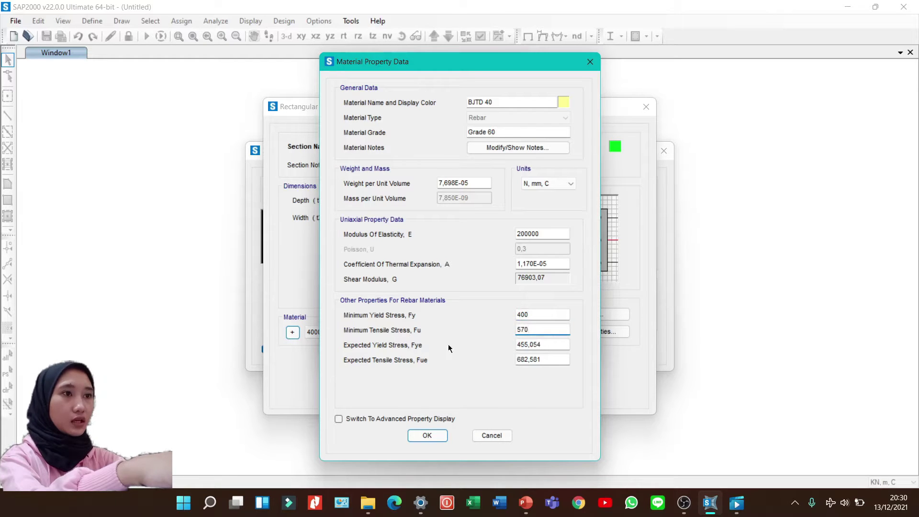
key(Tab)
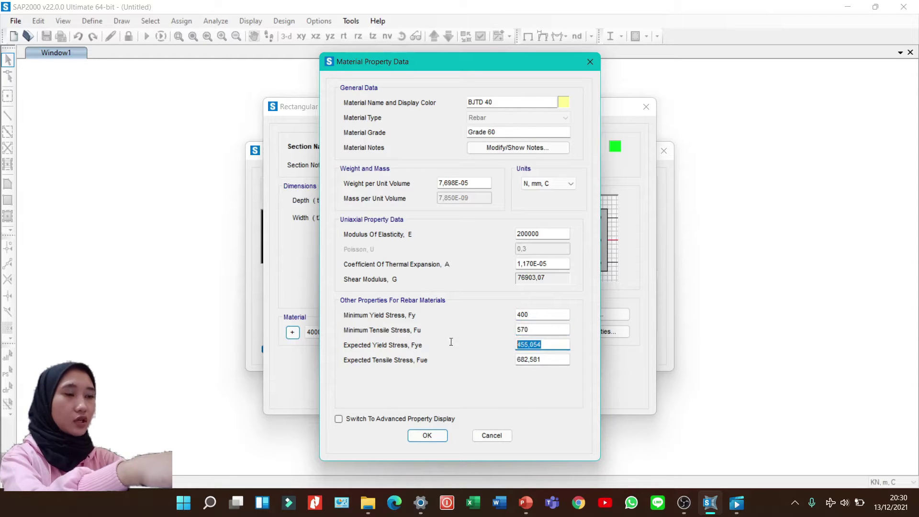
text(400)
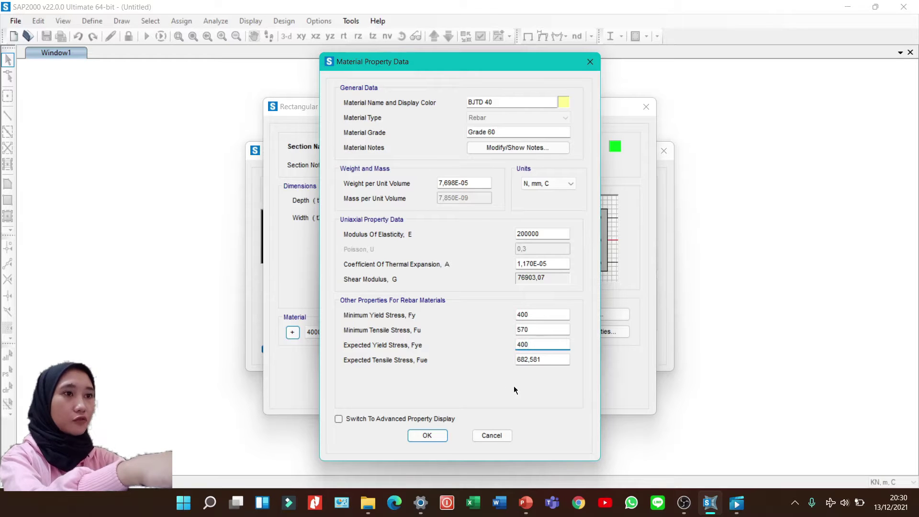
key(Tab)
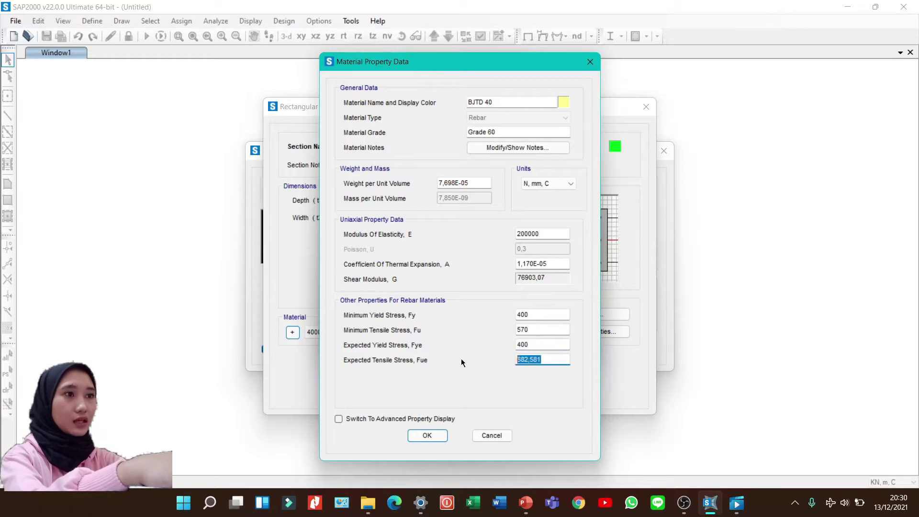
text(570)
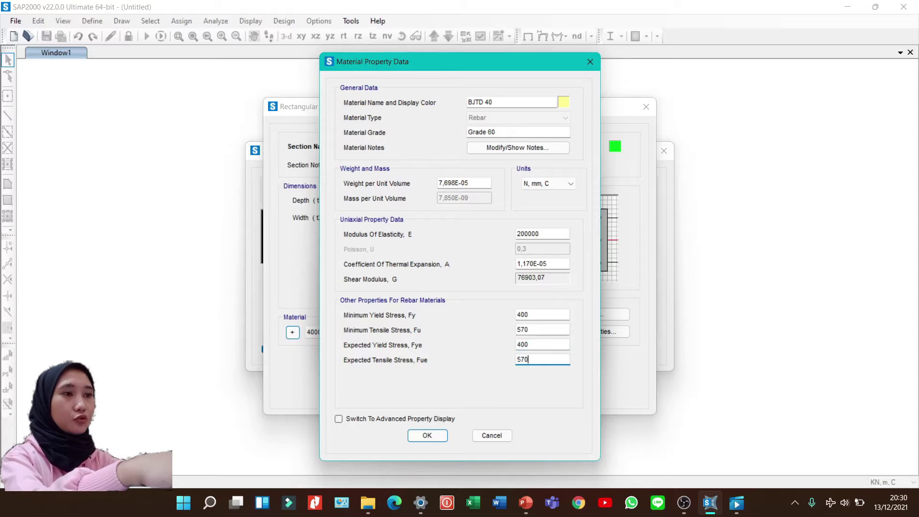
click(438, 436)
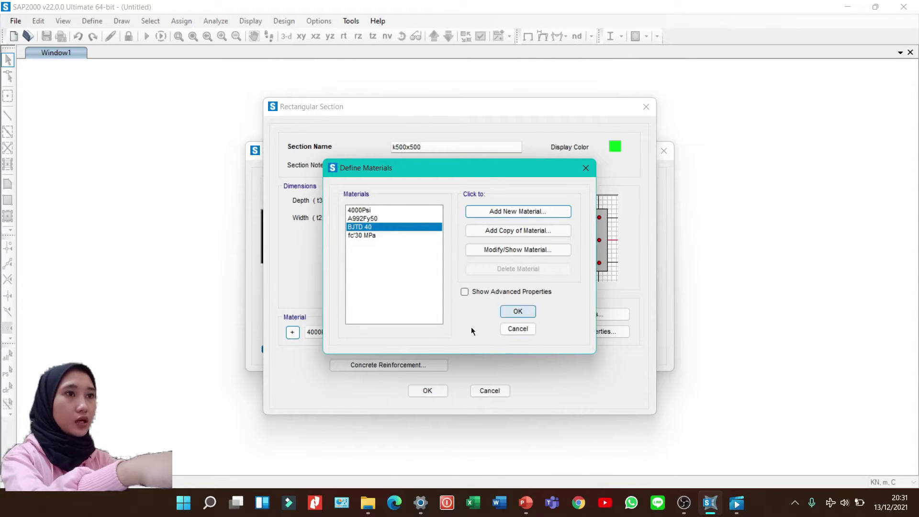
Step: Accept the material definitions and assign fc'30 MPa as the material of the k500x500 section
click(517, 311)
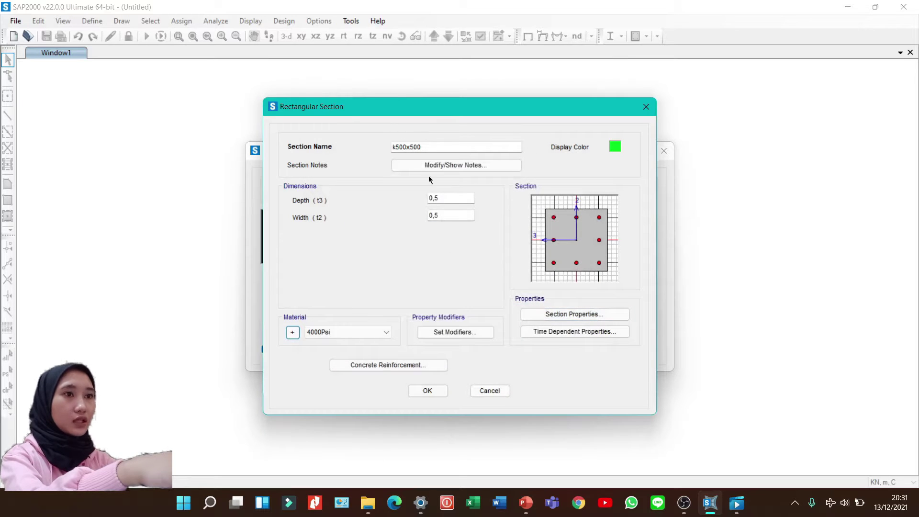
click(348, 337)
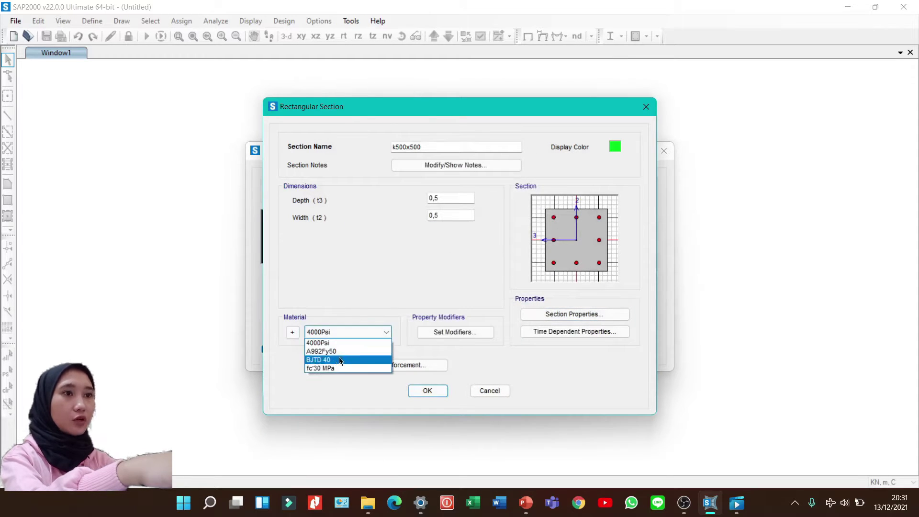
click(333, 367)
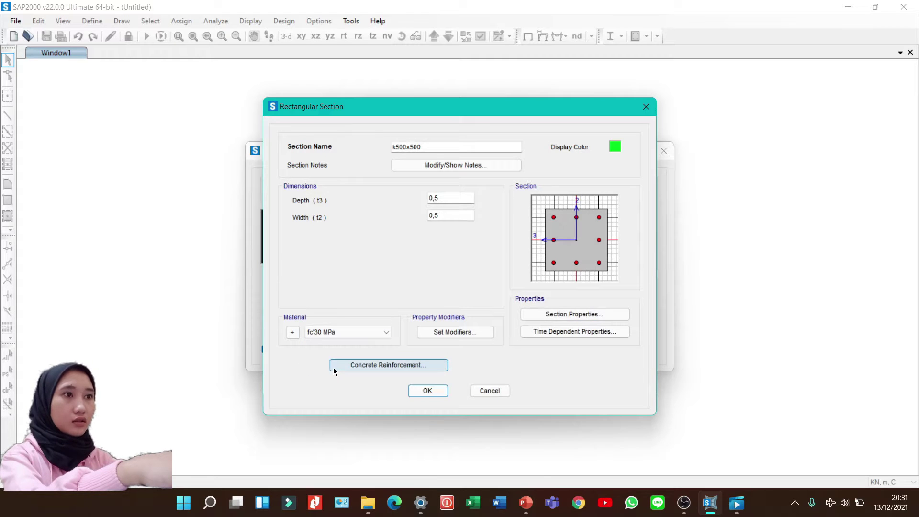
Step: Set the k500x500 section's stiffness modifiers to 0,25 for torsional constant and 0,7 for moment of inertia about the 2 and 3 axes
click(453, 332)
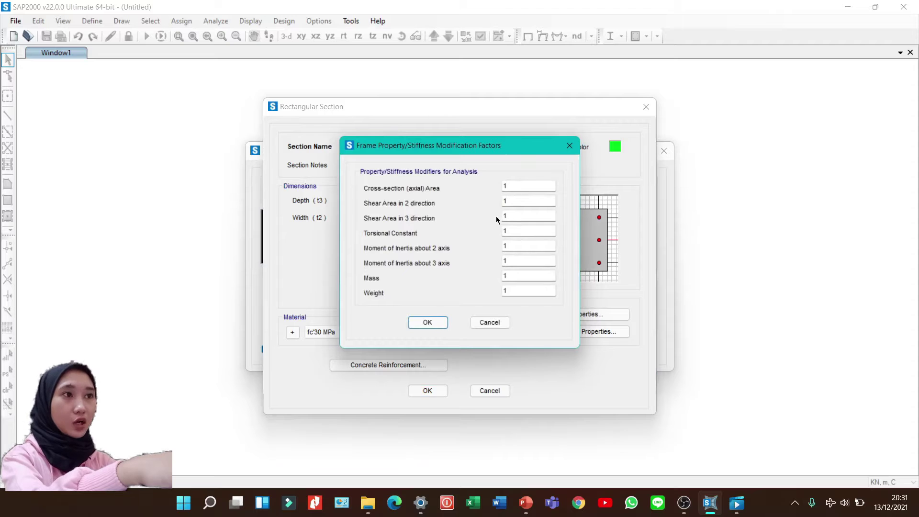
double_click(511, 232)
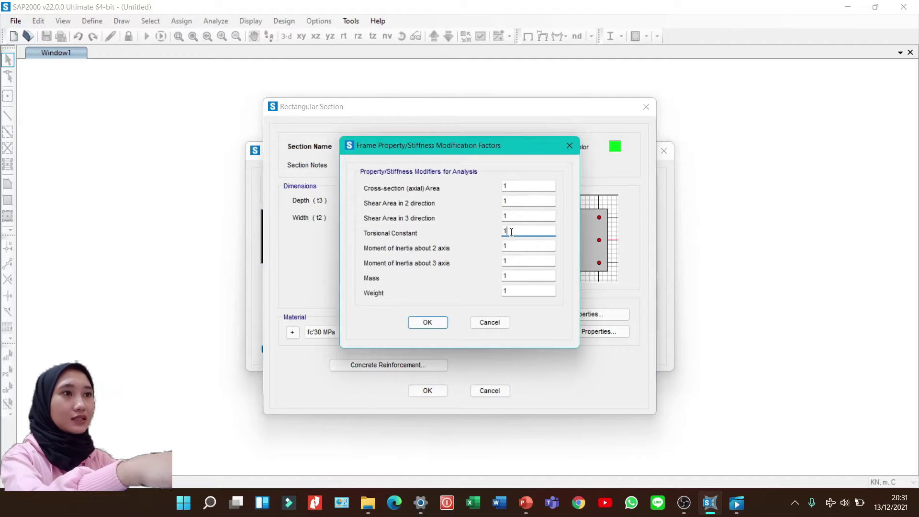
text(0,25)
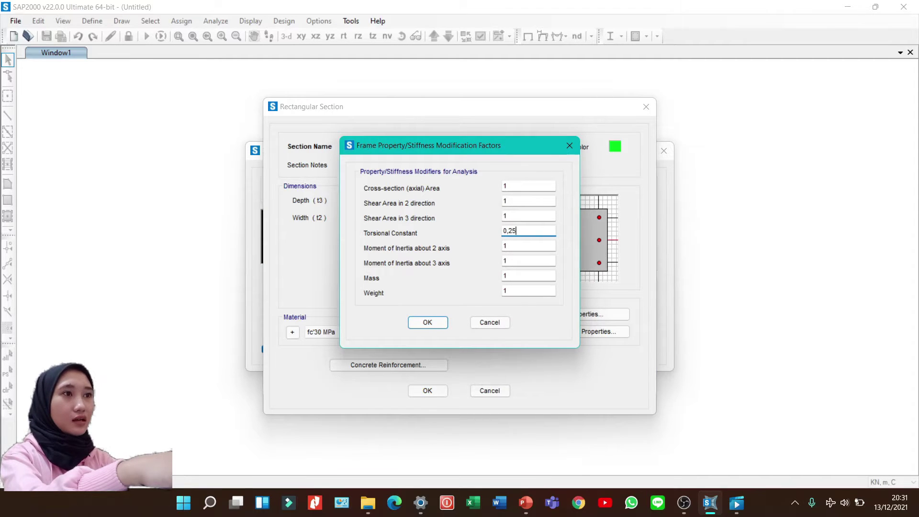
double_click(506, 245)
text(0)
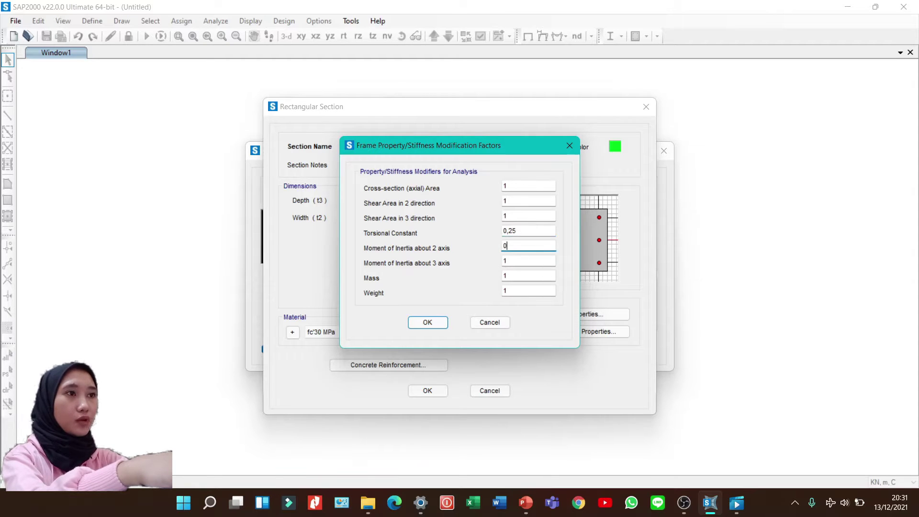
text(,7)
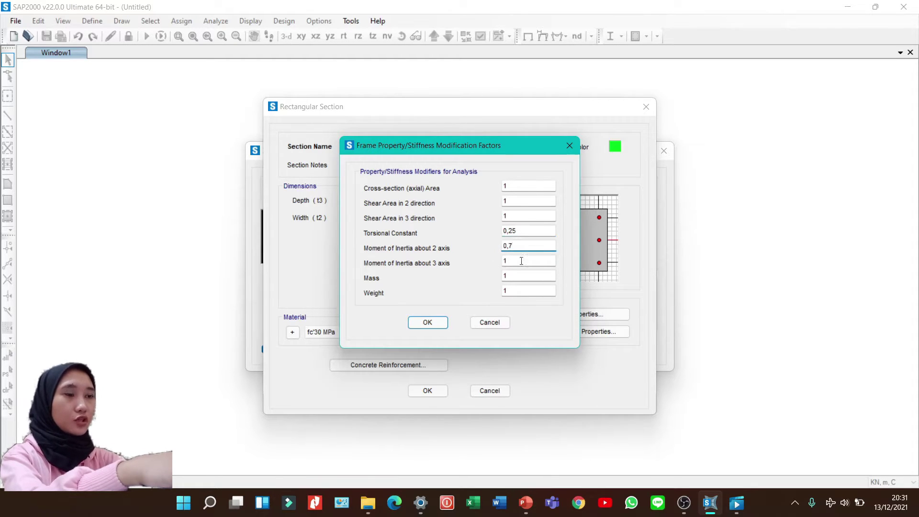
key(Tab)
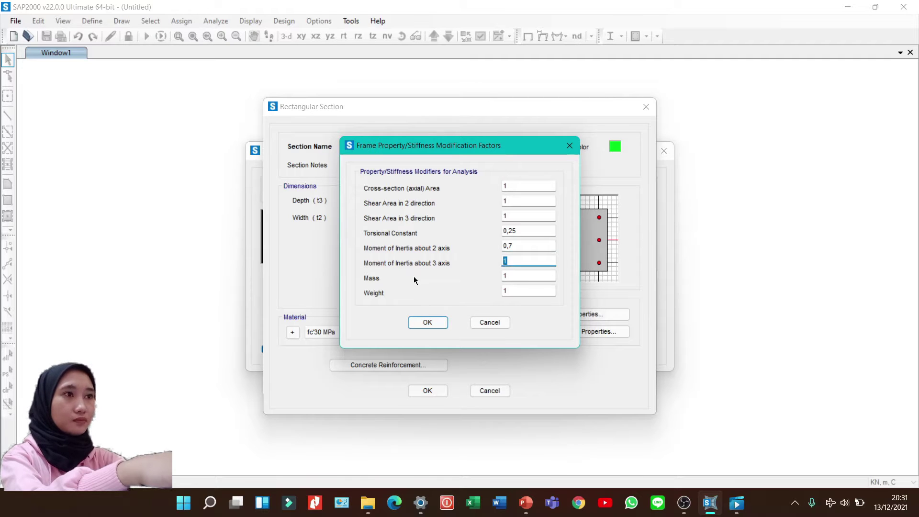
text(0,7)
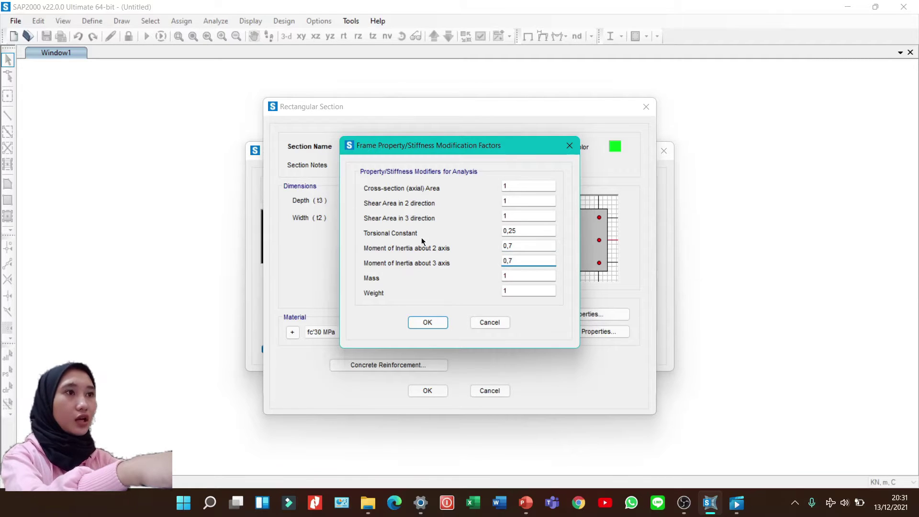
click(440, 329)
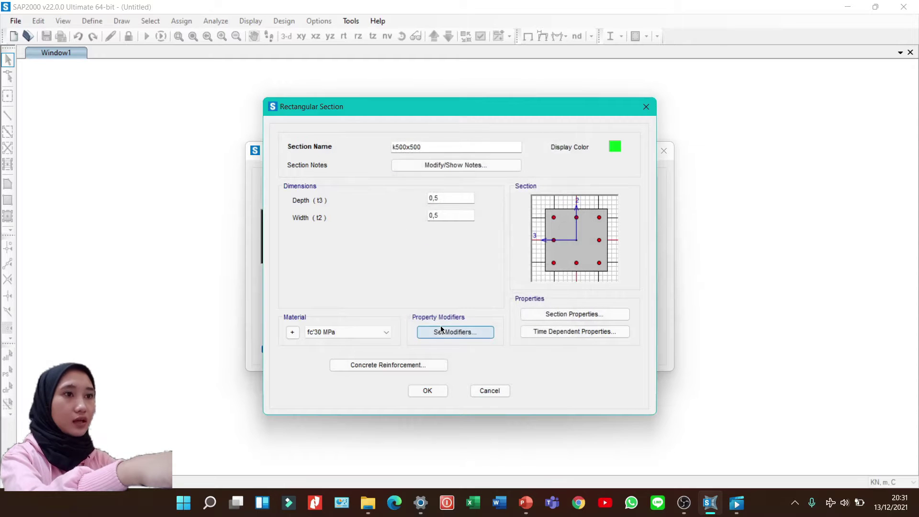
Step: Accept the column-type reinforcement data with BJTD 40 bars for the k500x500 section and finish defining the section
click(400, 363)
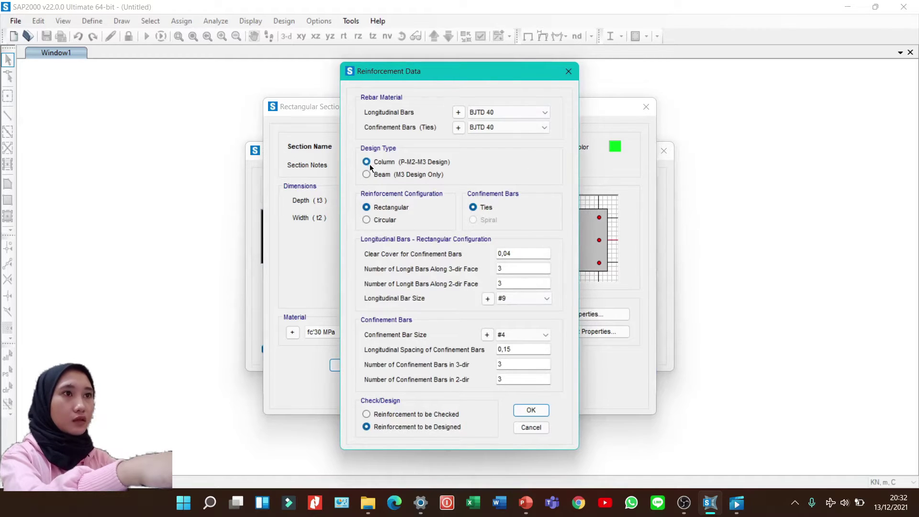
click(526, 409)
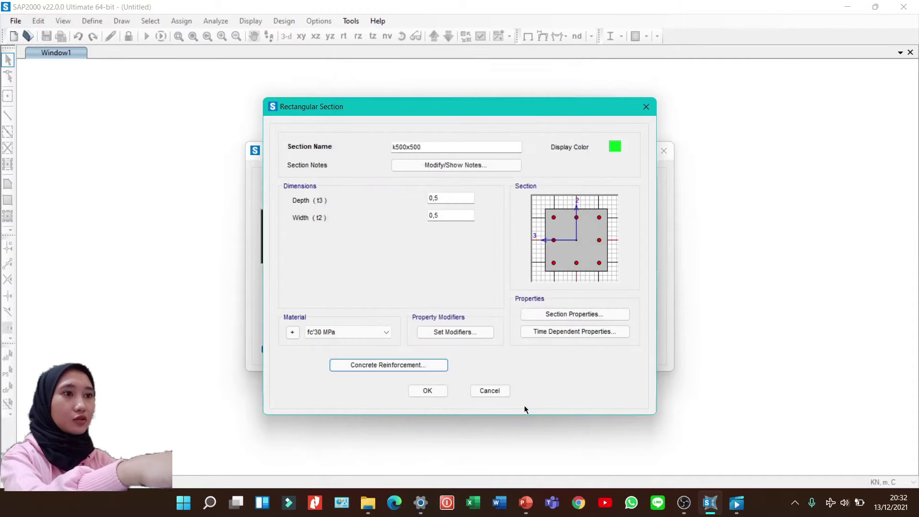
click(423, 391)
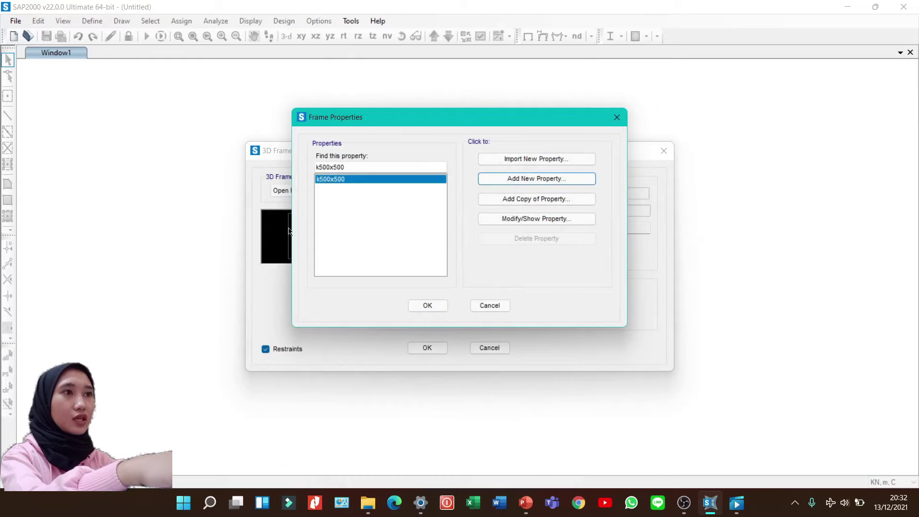
Step: Add a new rectangular concrete frame section named B 300x500
click(526, 179)
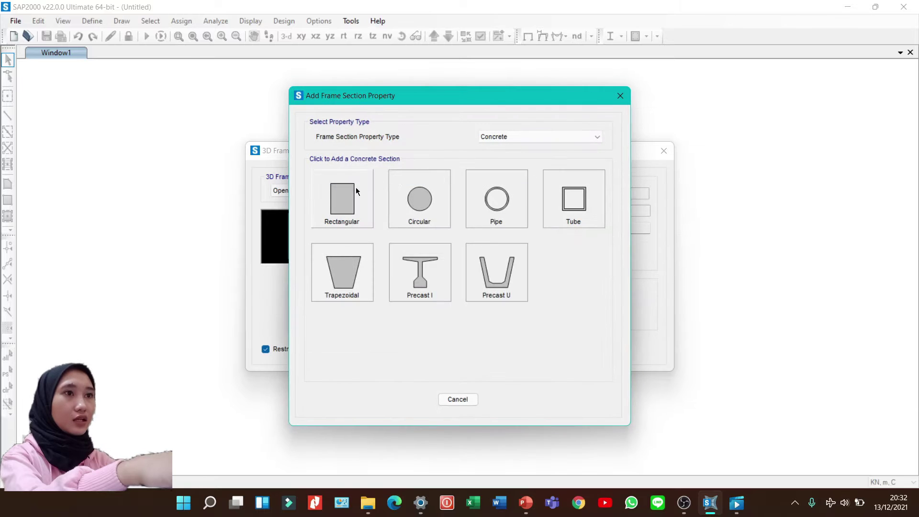
click(355, 189)
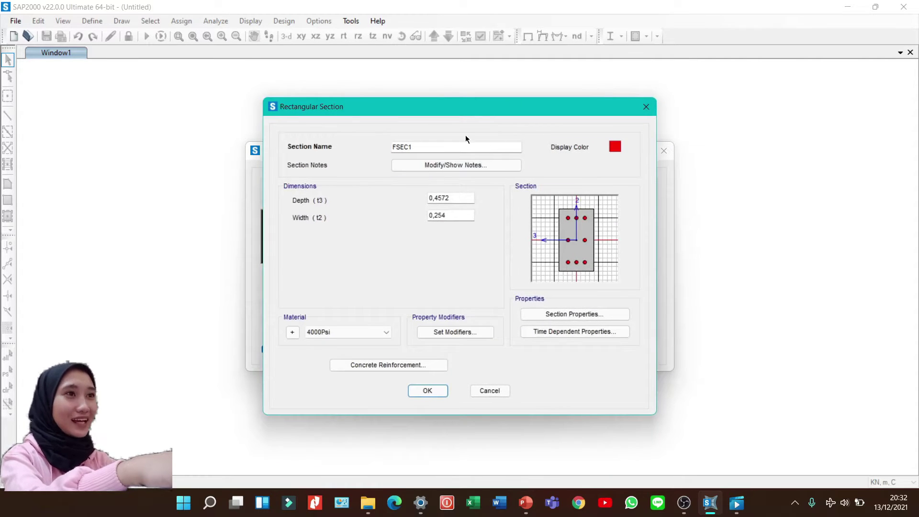
double_click(429, 147)
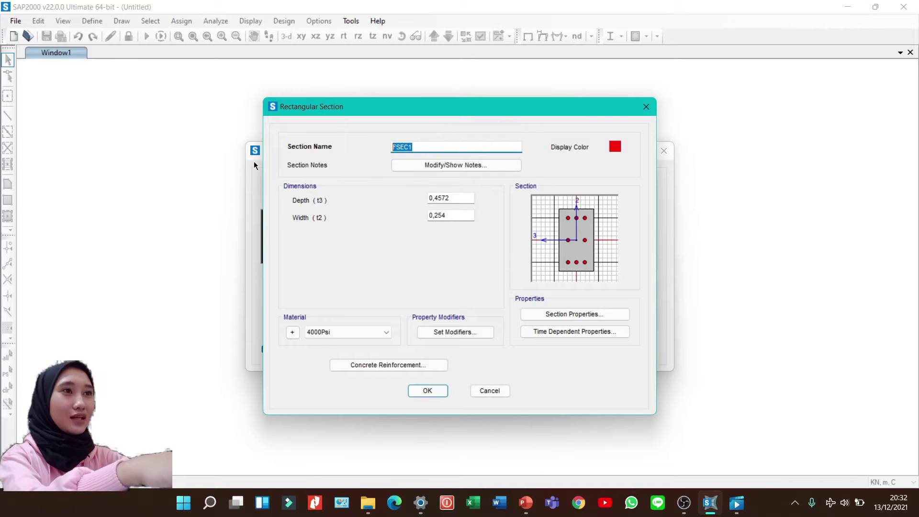
text(B300)
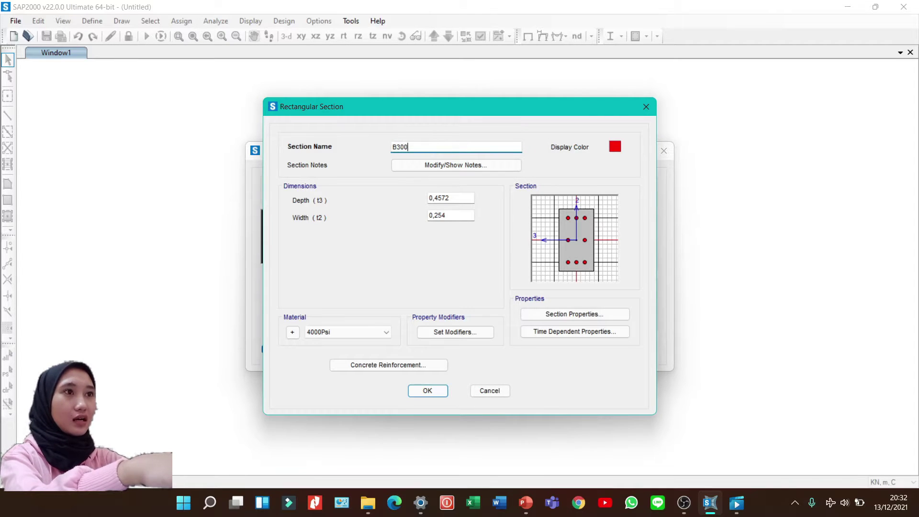
key(BackSpace)
key(BackSpace)
key(BackSpace)
text(300x)
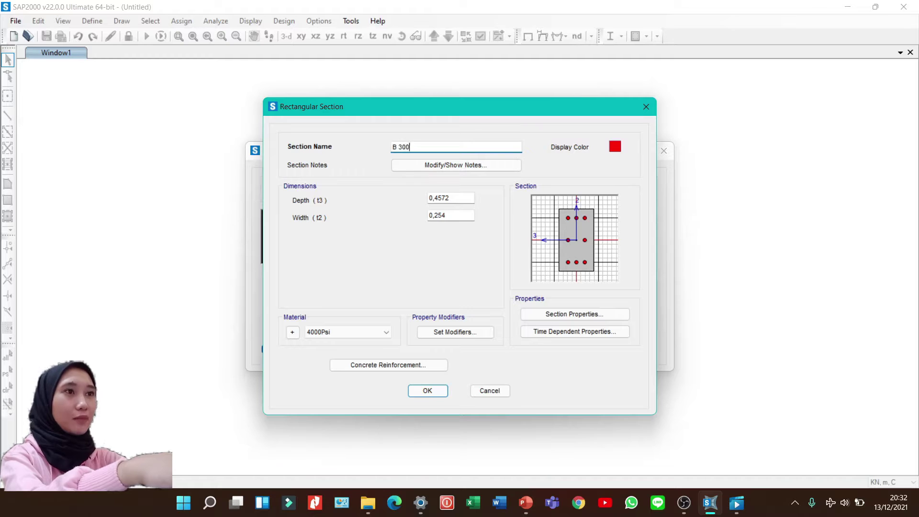
text(500)
Step: Set the B 300x500 section's depth to 0,5 and width to 0,3, and assign fc'30 MPa as its material
key(Tab)
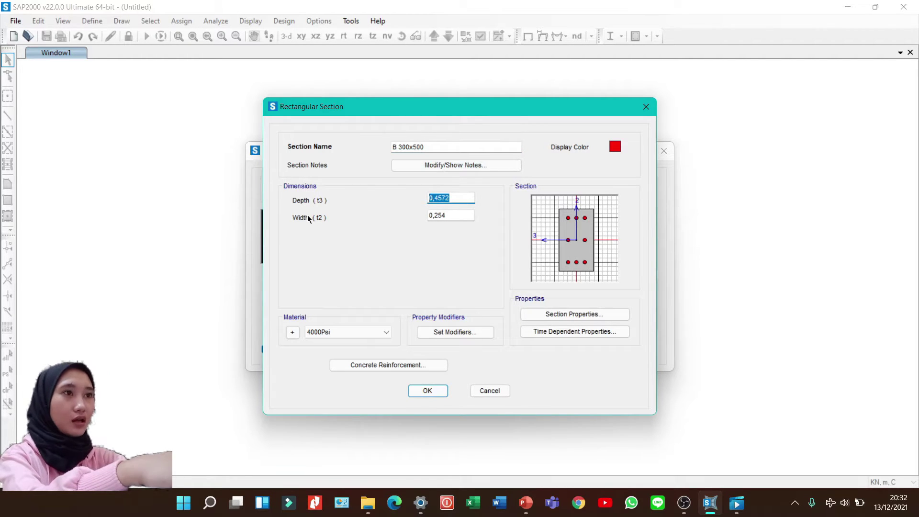
key(BackSpace)
text(0,5)
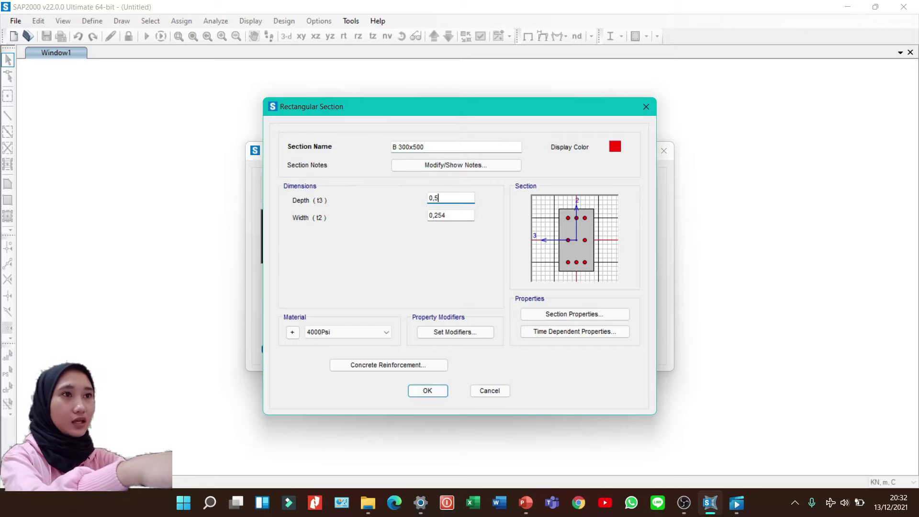
key(Tab)
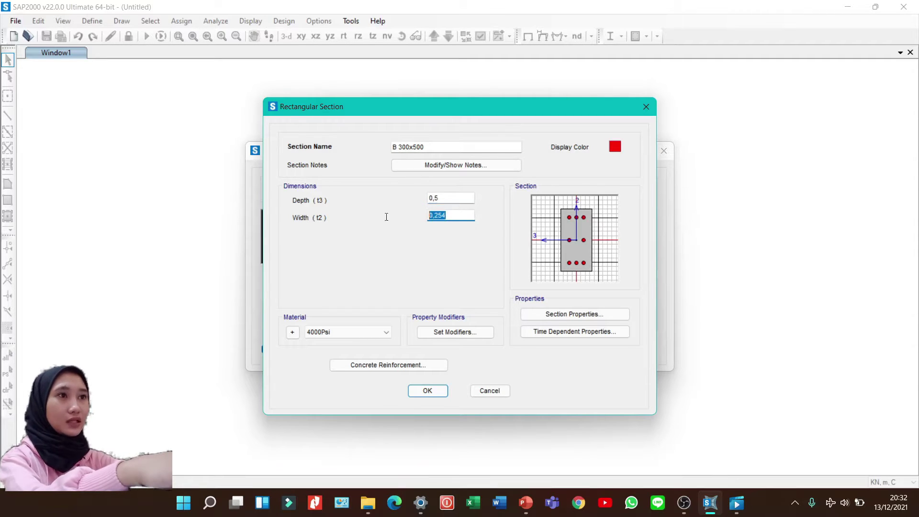
text(0,)
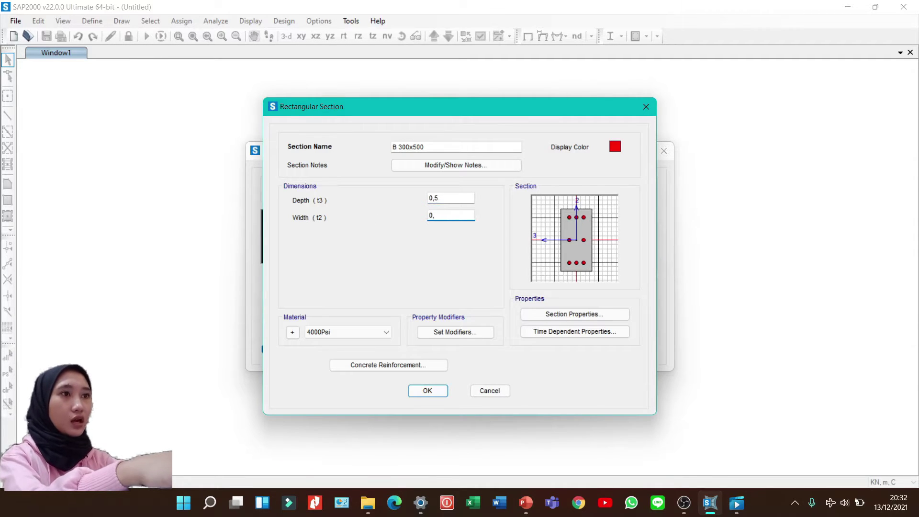
text(3)
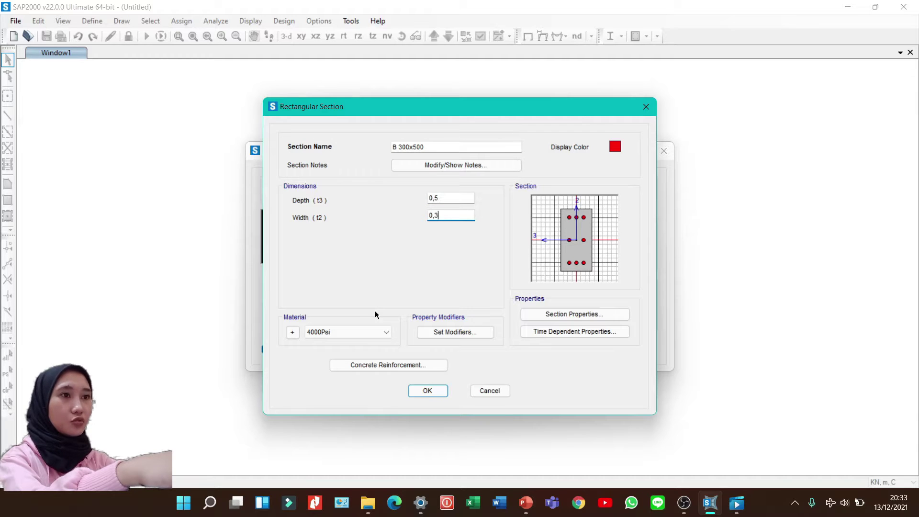
click(344, 334)
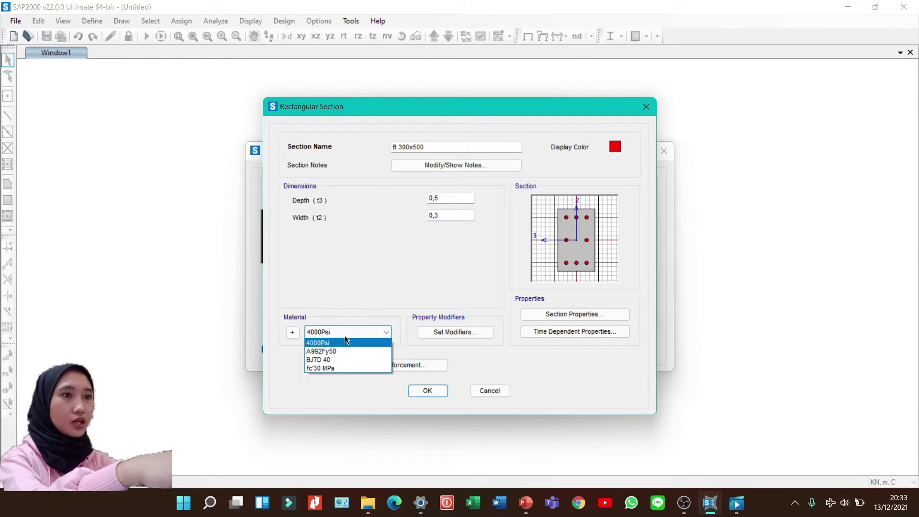
click(335, 368)
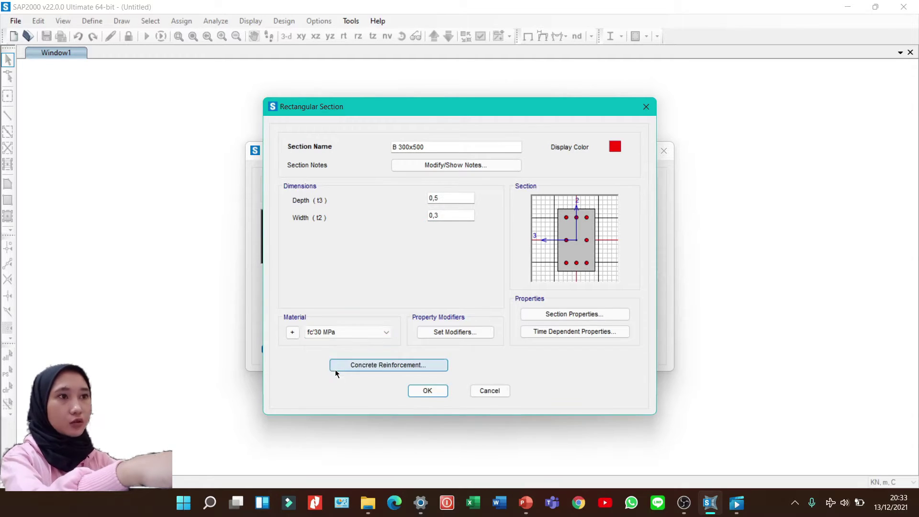
Step: Set the B 300x500 section's stiffness modifiers to 0,25 for torsional constant and 0,35 for moment of inertia about the 2 and 3 axes
click(425, 330)
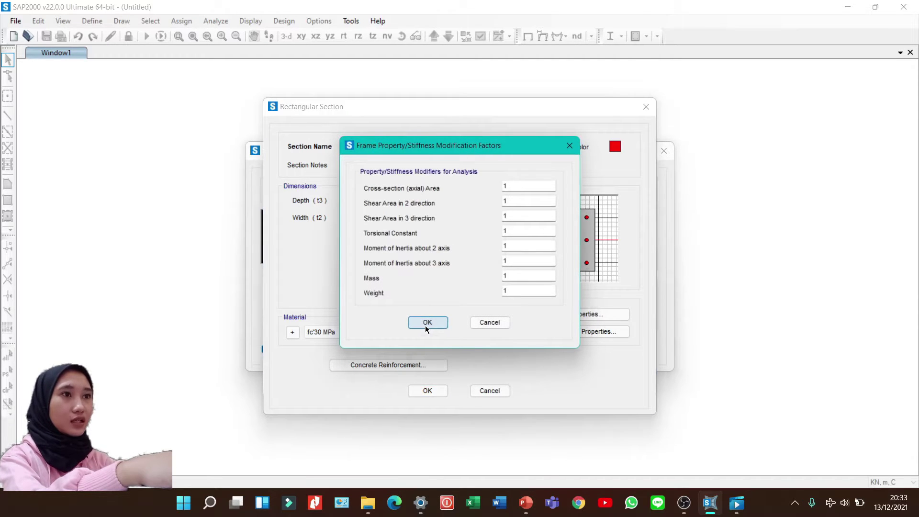
double_click(514, 232)
text(0)
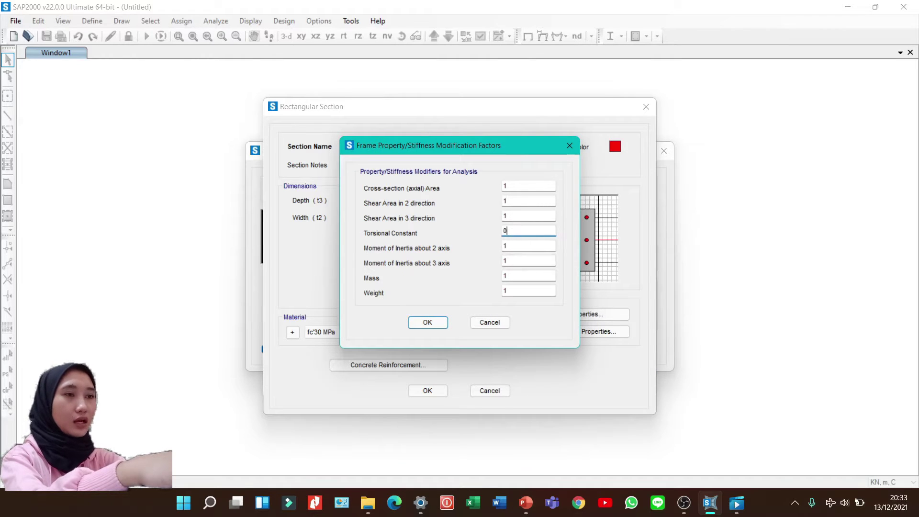
text(,25)
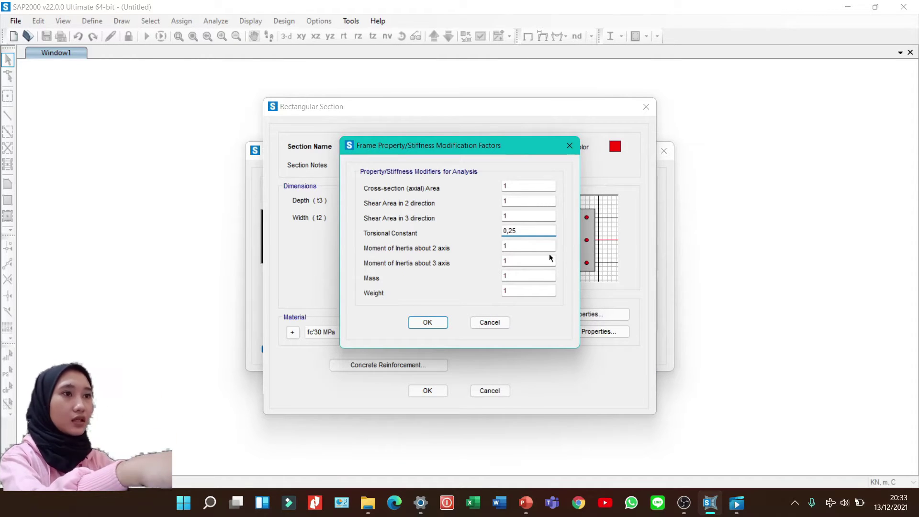
key(Tab)
text(0,)
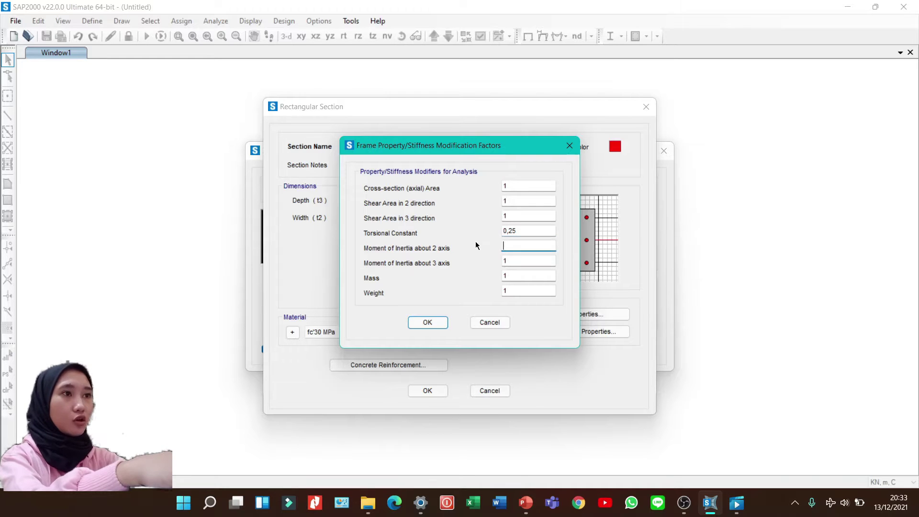
text(35)
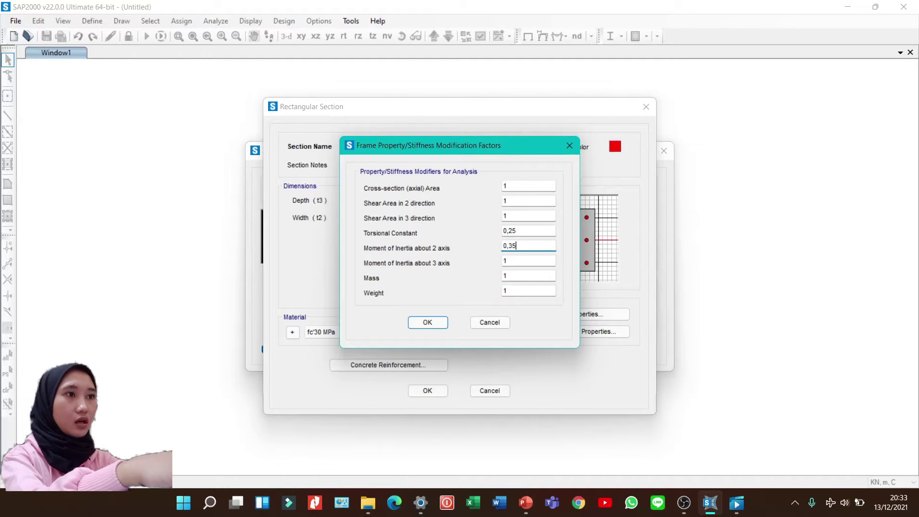
key(Tab)
text(0)
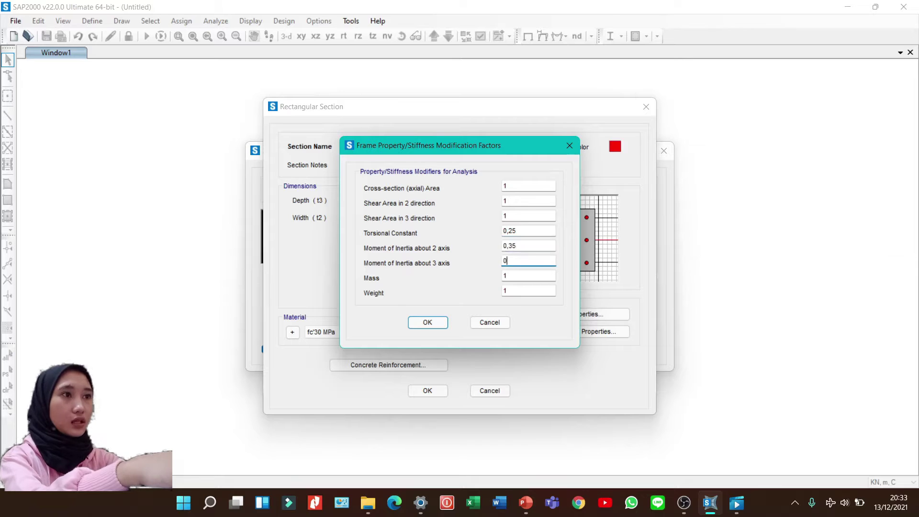
text(,35)
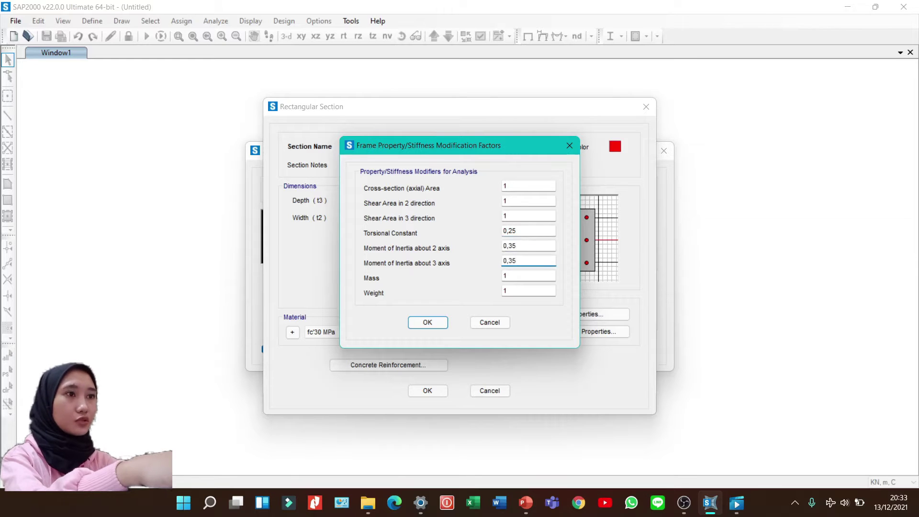
click(431, 321)
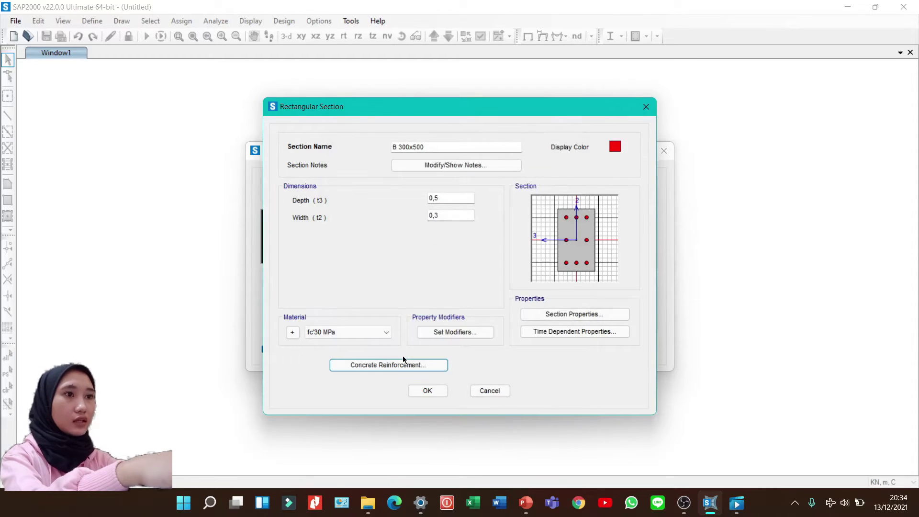
Step: Set the B 300x500 reinforcement to beam design with 0,05 top and bottom concrete cover, and finish defining the section
click(393, 364)
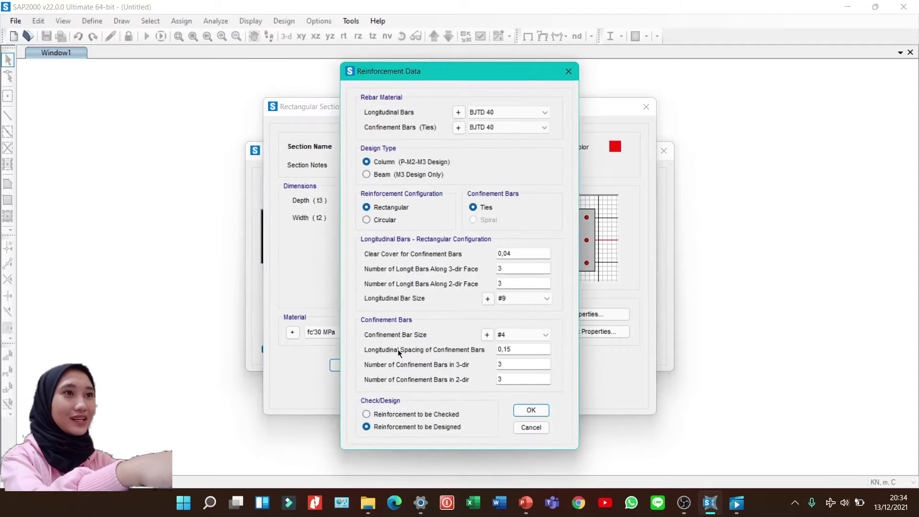
click(367, 175)
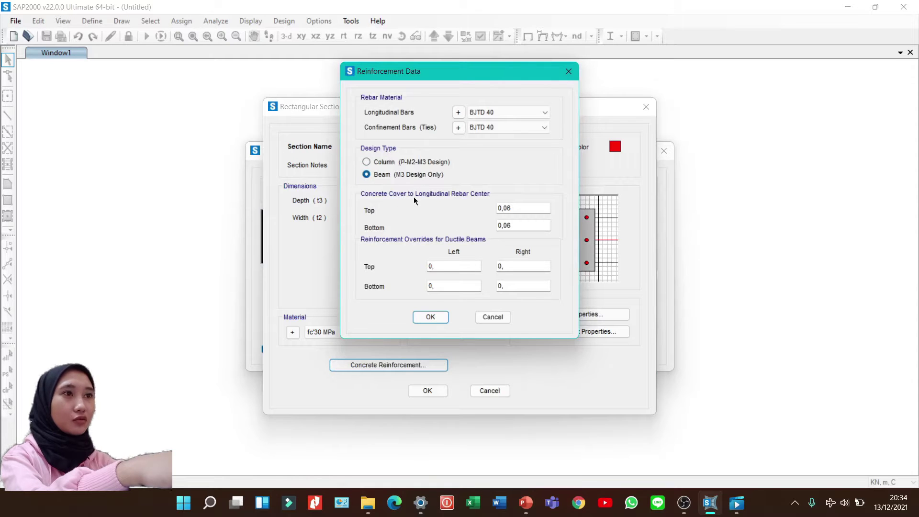
click(529, 205)
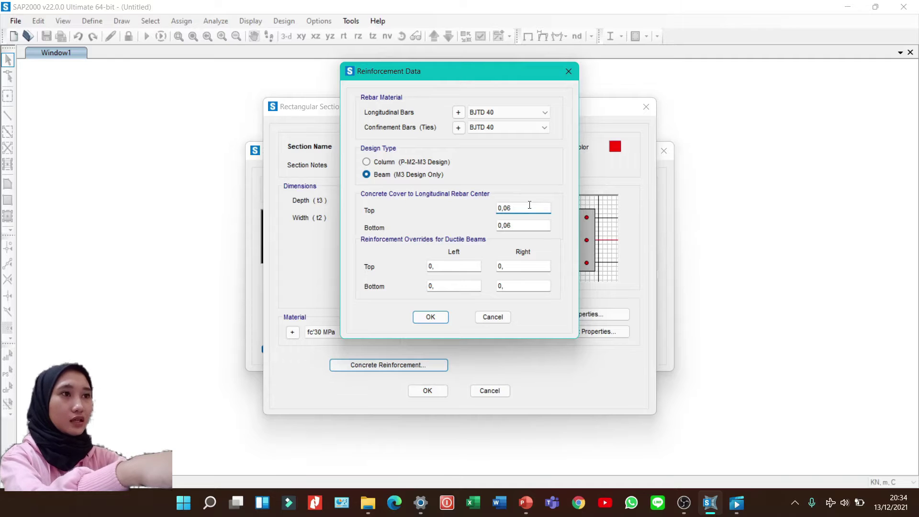
key(BackSpace)
text(5)
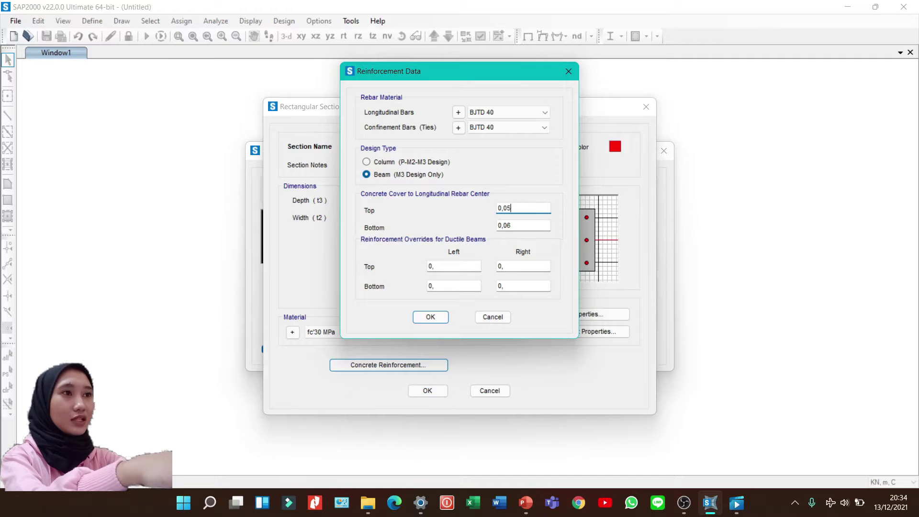
click(518, 223)
key(BackSpace)
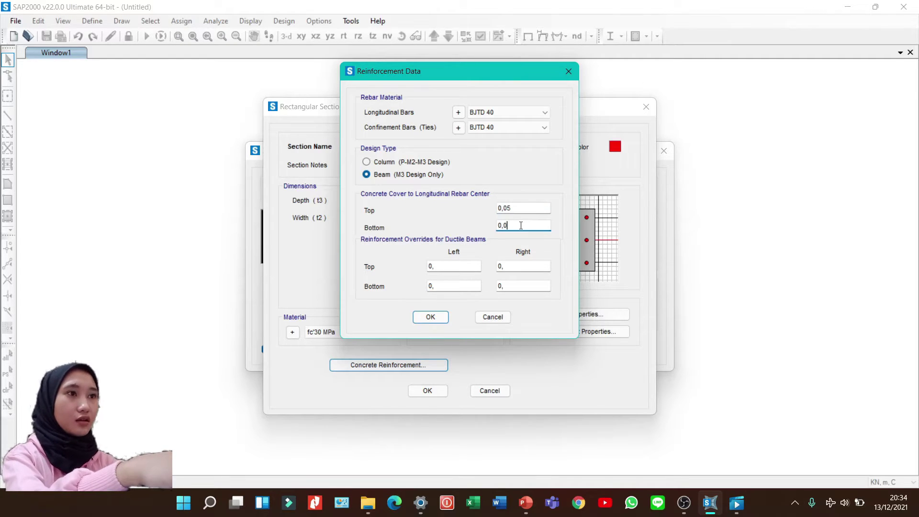
text(5)
click(426, 321)
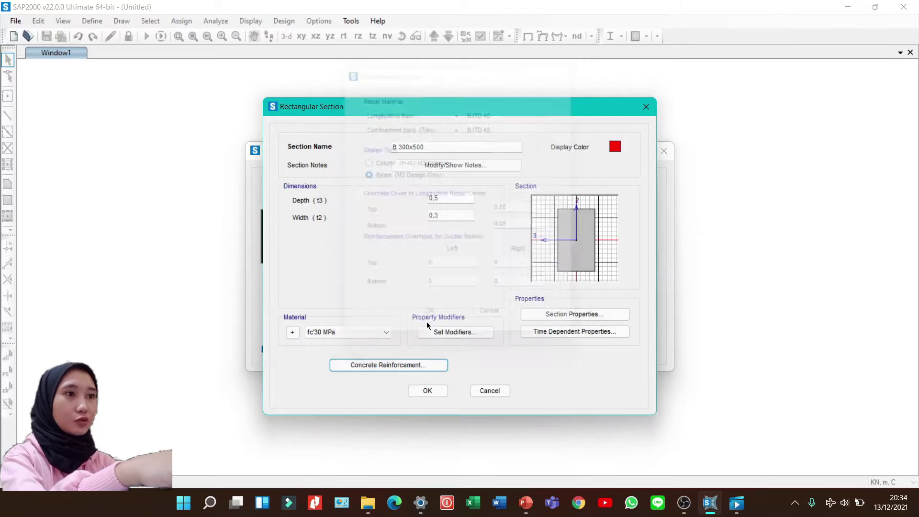
click(429, 396)
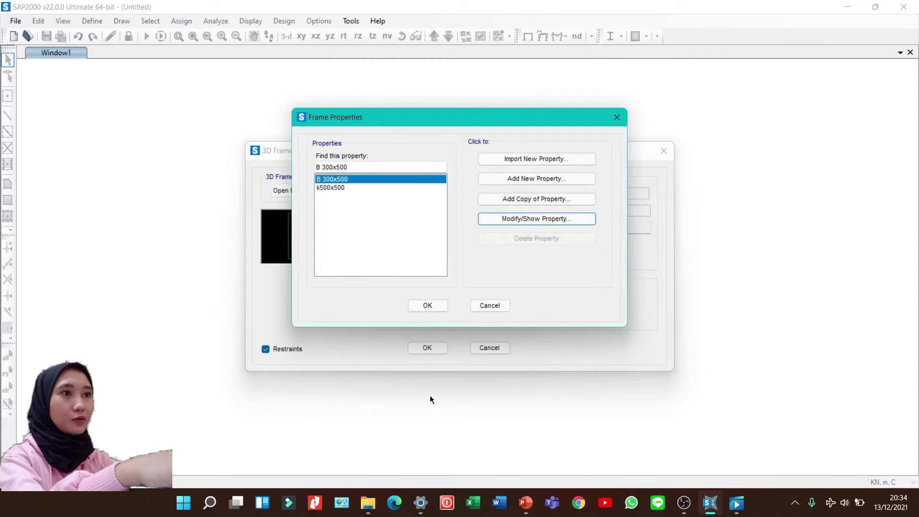
Step: Assign B 300x500 to the beams, keeping k500x500 for the columns, and generate the 3D open frame building
click(432, 306)
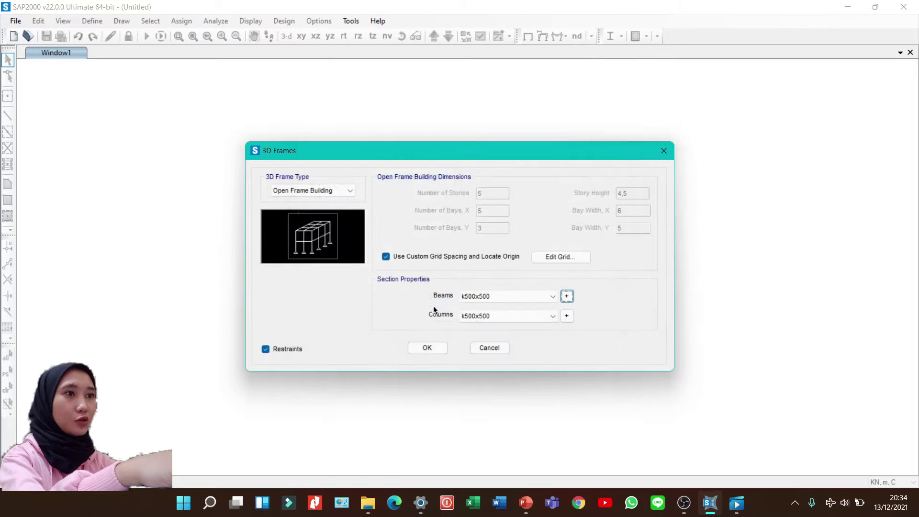
click(488, 297)
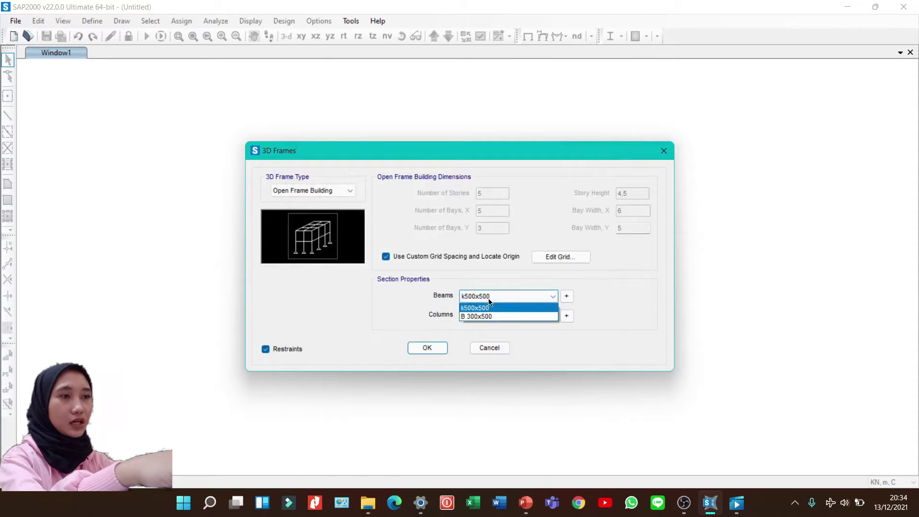
click(479, 317)
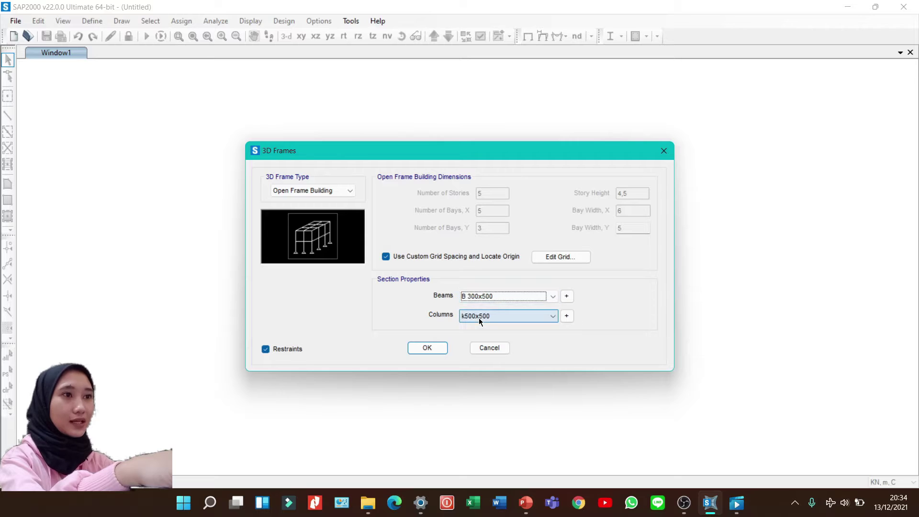
click(427, 350)
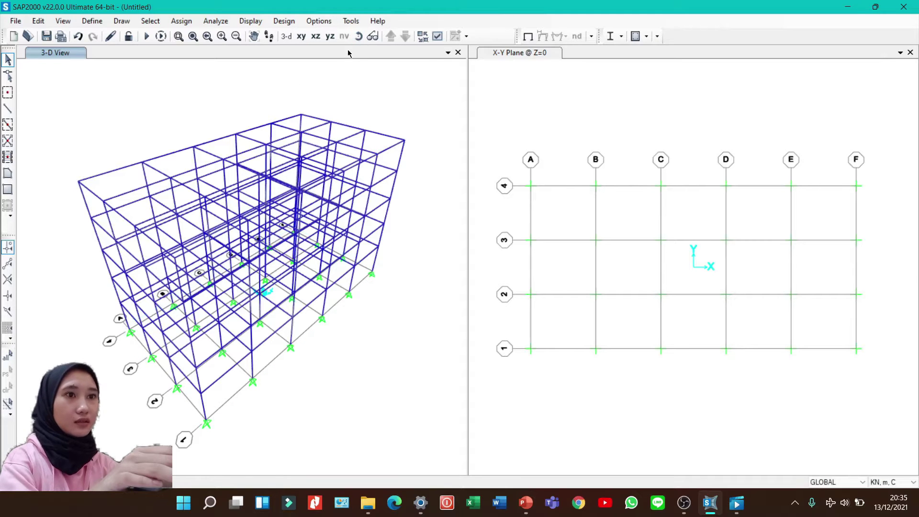
Step: Add a new shell area section named P10 with a light green display color
click(359, 36)
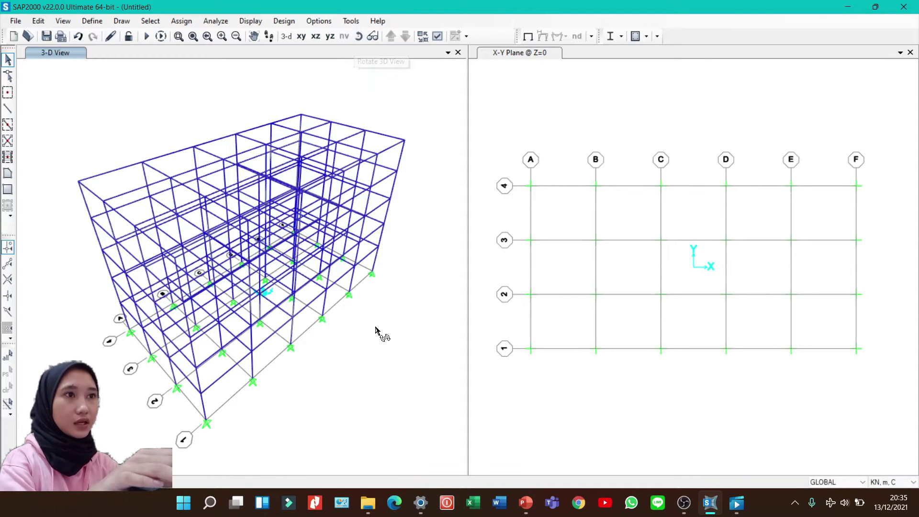
drag(376, 365, 171, 235)
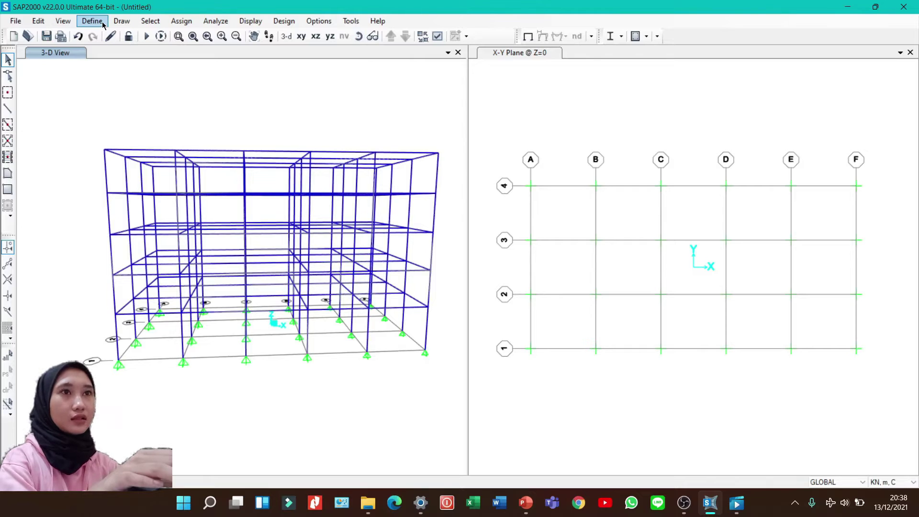
click(103, 23)
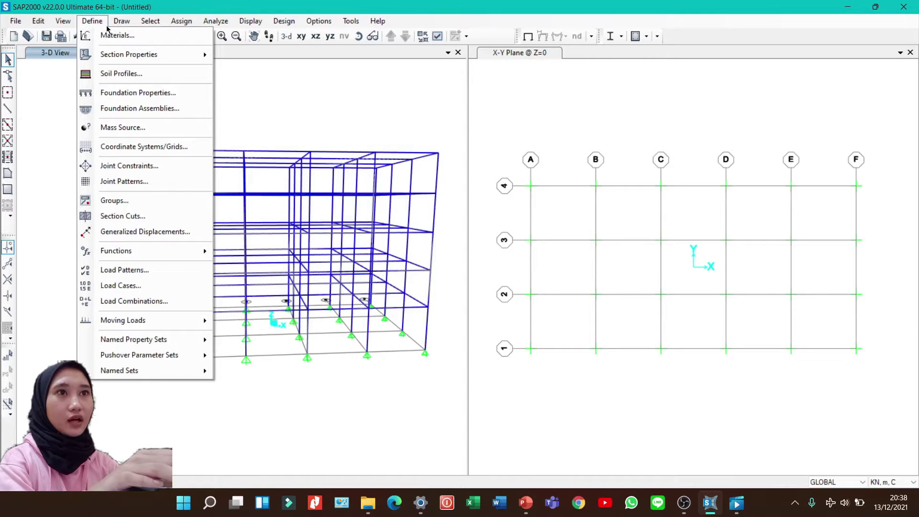
mouse_move(132, 52)
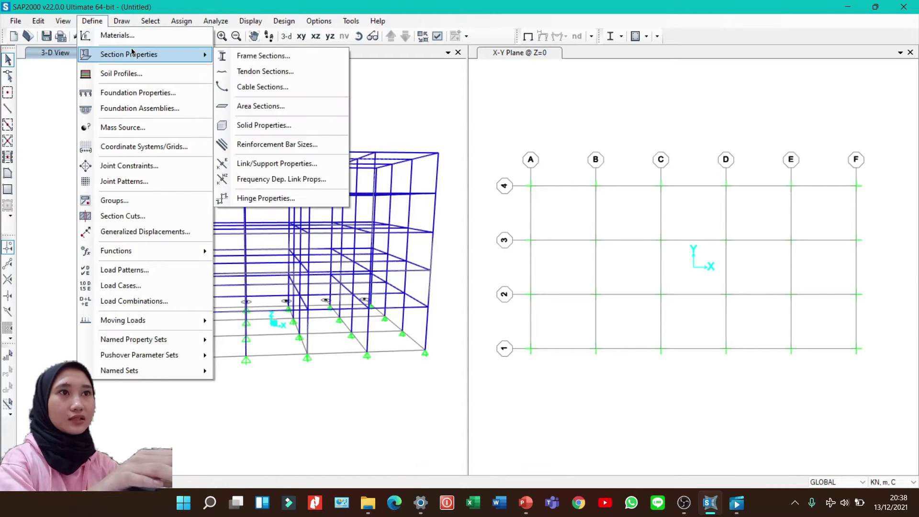
click(269, 109)
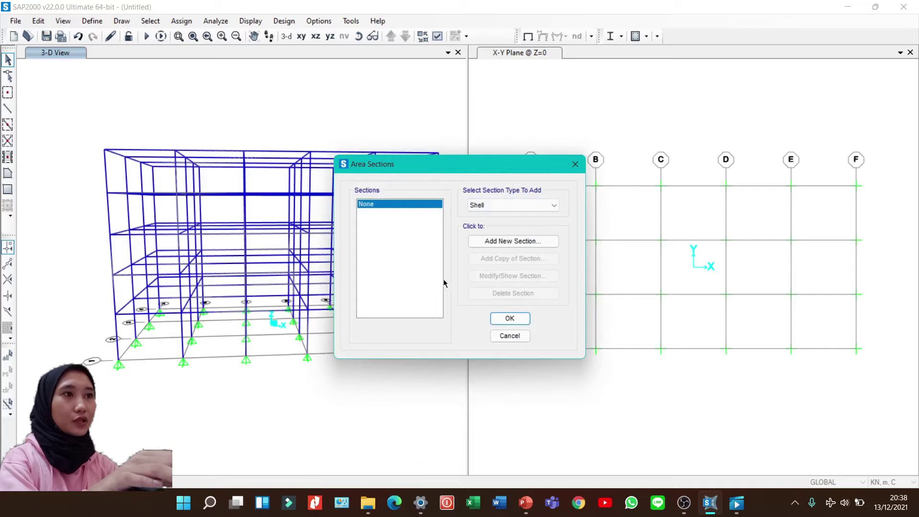
click(508, 240)
drag(387, 162, 305, 163)
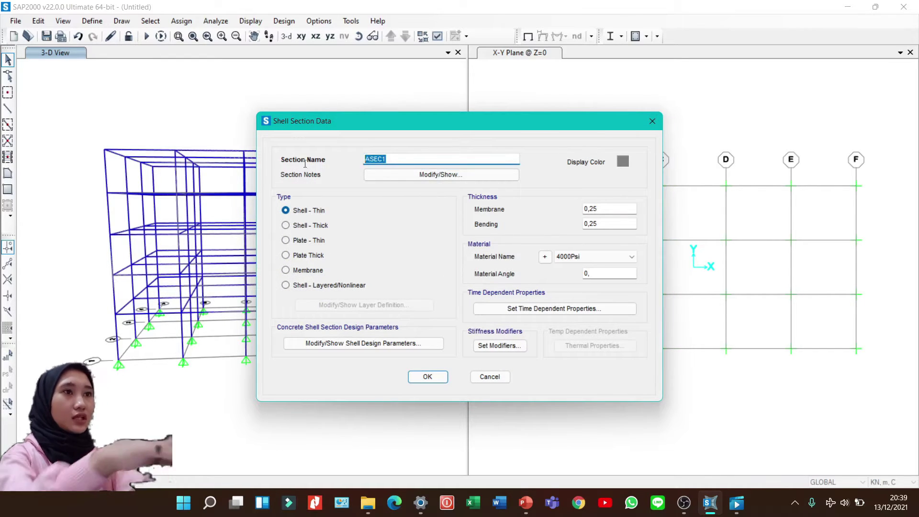
text(p)
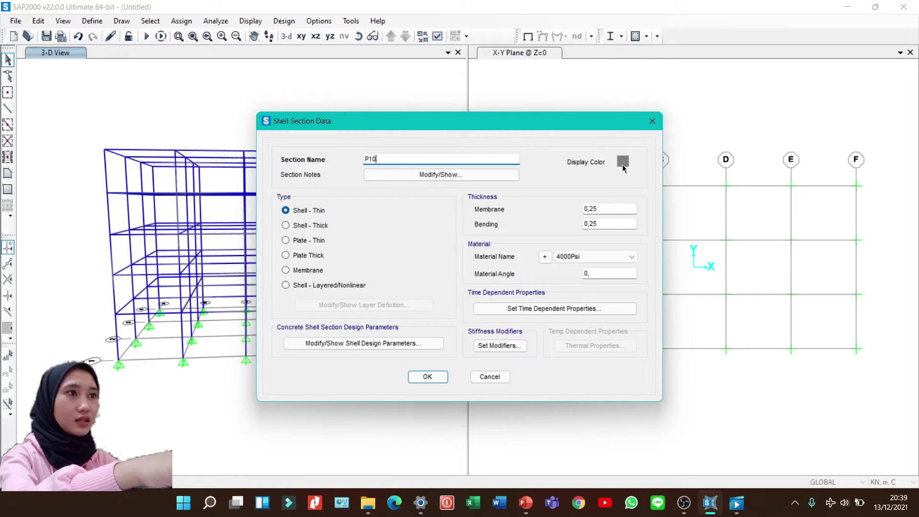
click(622, 162)
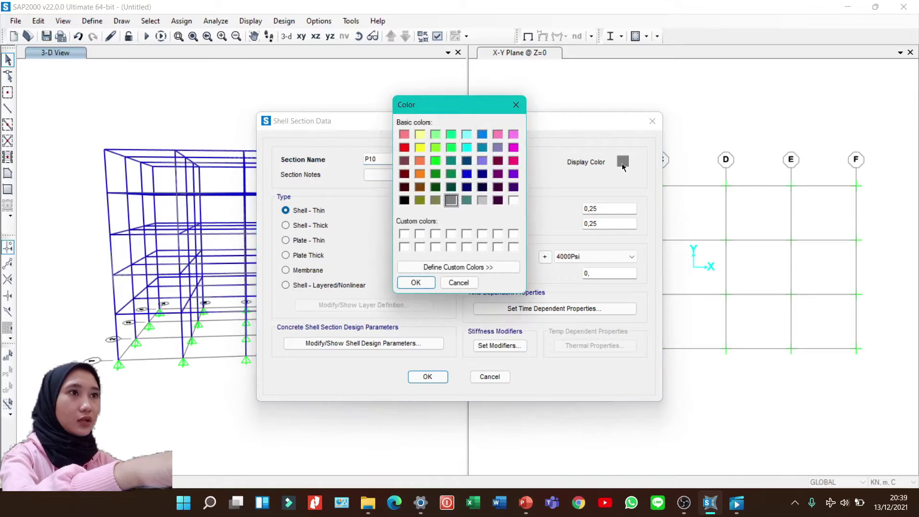
click(436, 134)
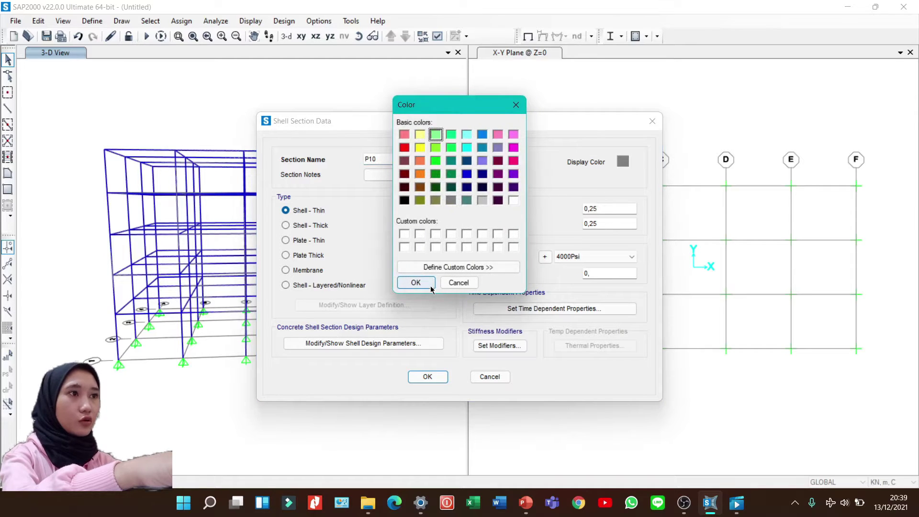
click(416, 283)
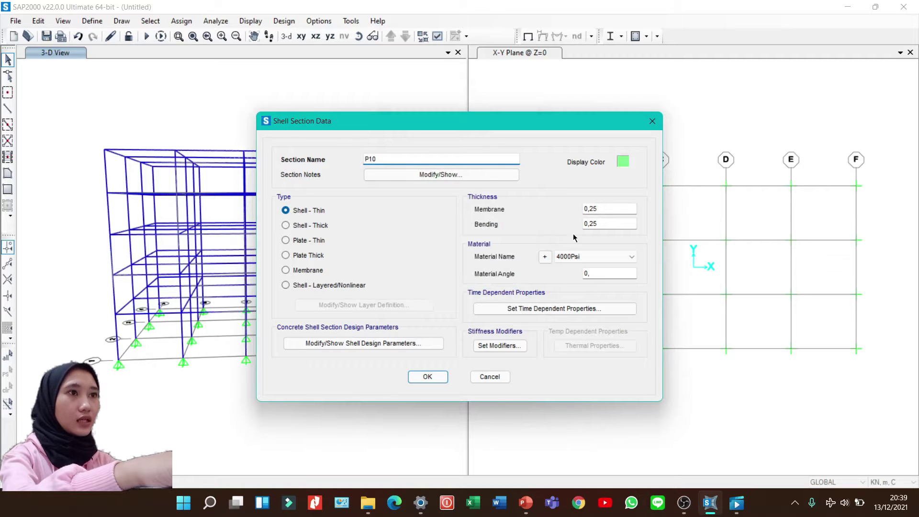
Step: Set the P10 section's membrane and bending thickness to 0,1 and assign fc'30 MPa as its material
click(601, 209)
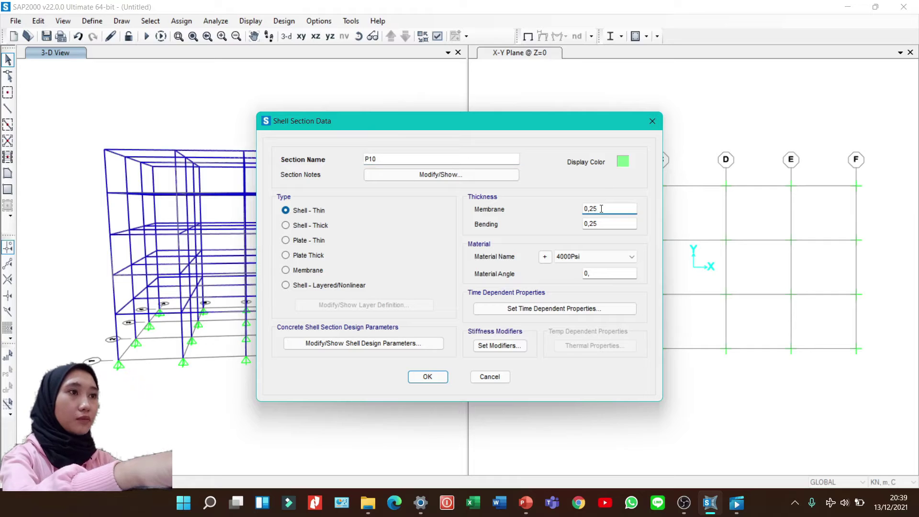
key(BackSpace)
text(1)
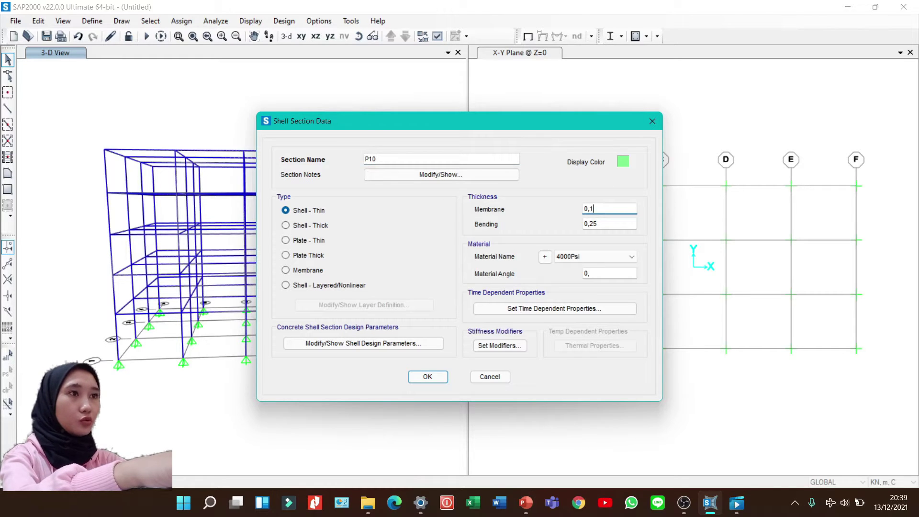
key(Tab)
text(0,1)
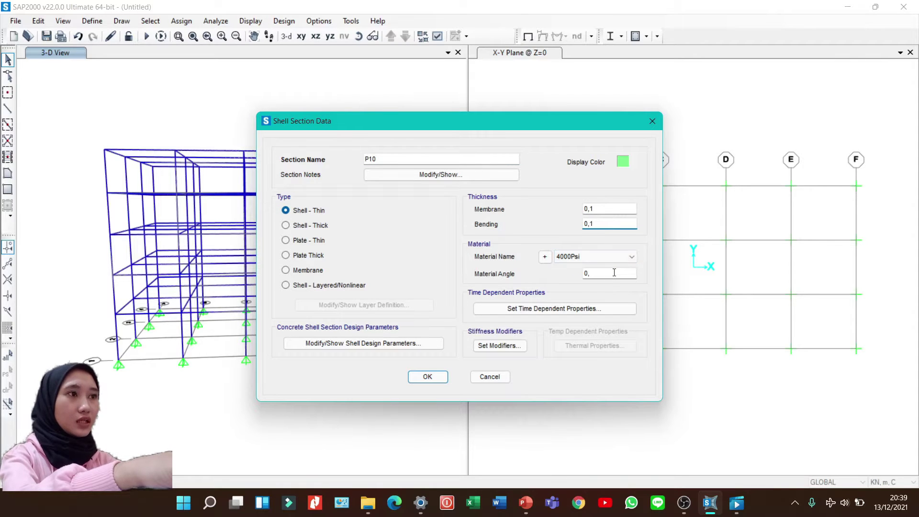
click(617, 254)
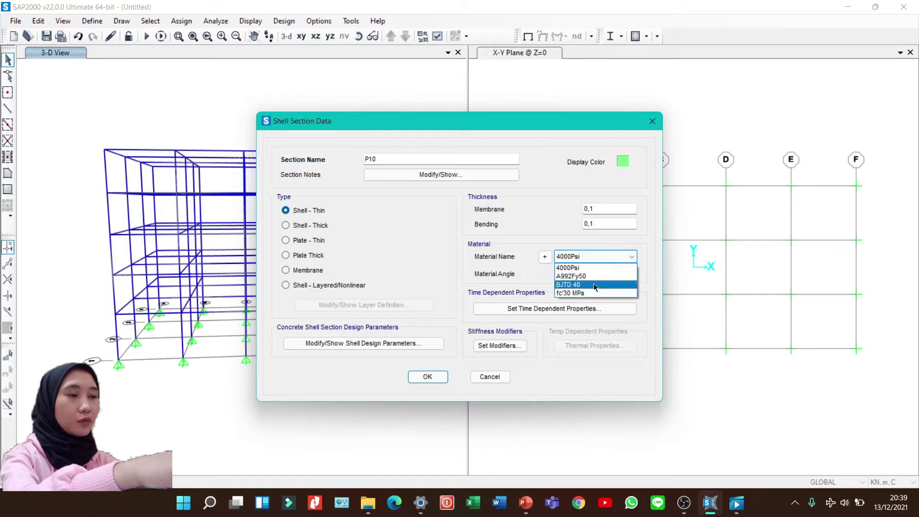
click(589, 293)
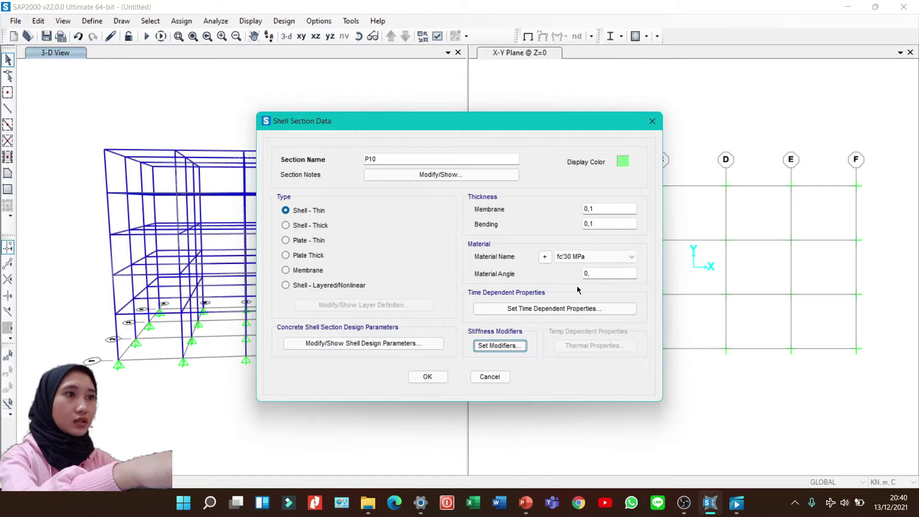
Step: Set the P10 section's membrane f11, f22 and f12 stiffness modifiers to 0,25
click(512, 351)
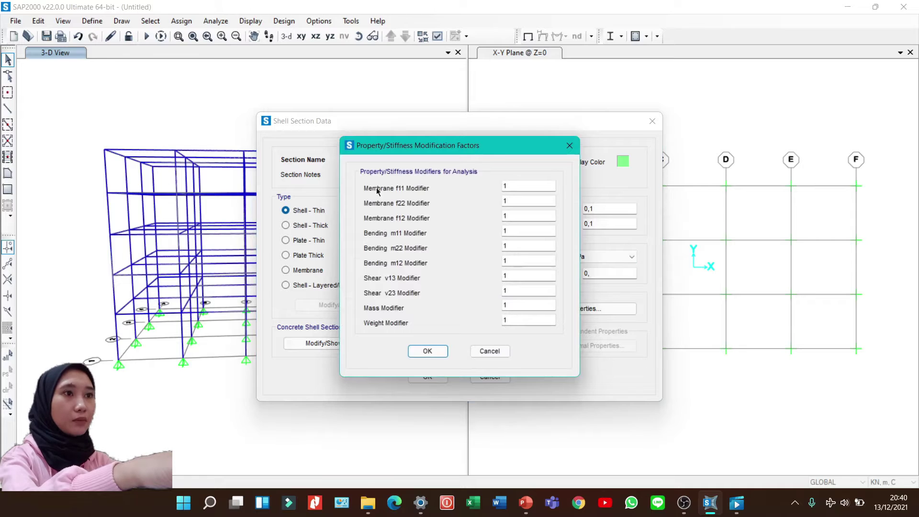
double_click(538, 186)
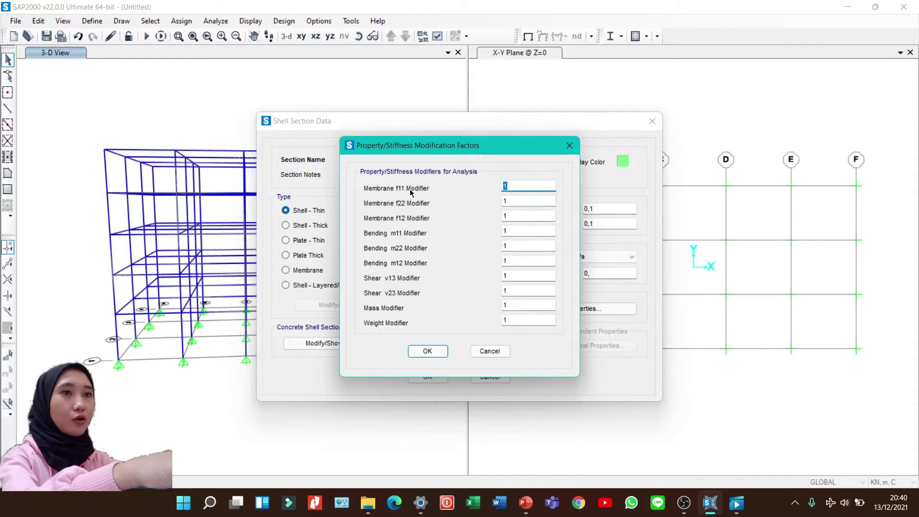
text(0,25)
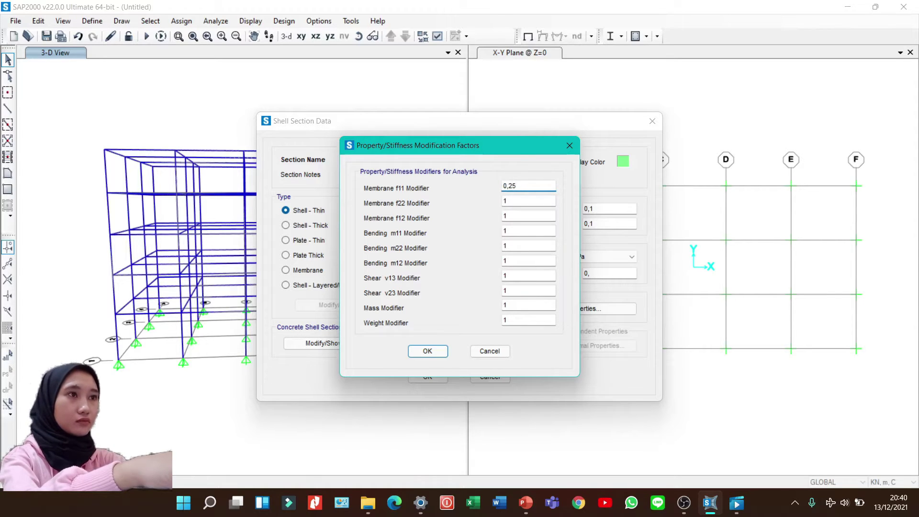
key(Tab)
text(0,25)
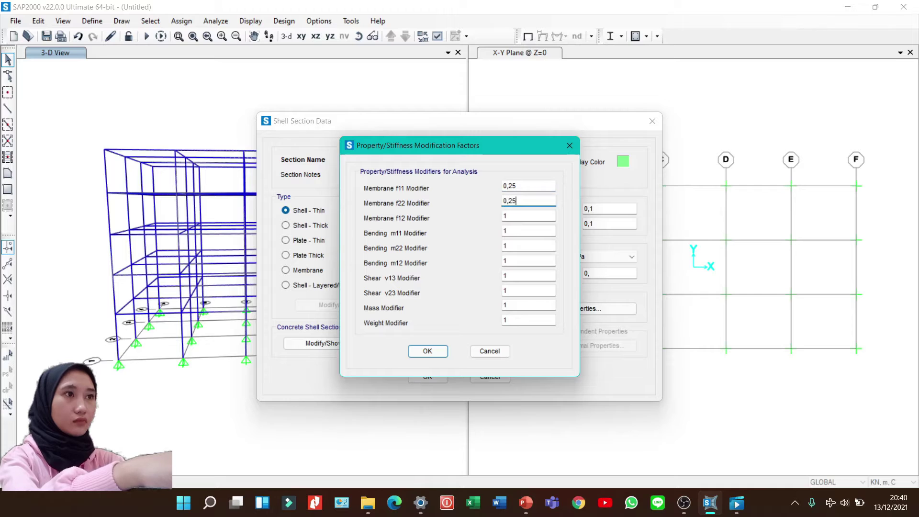
key(Tab)
text(0,25)
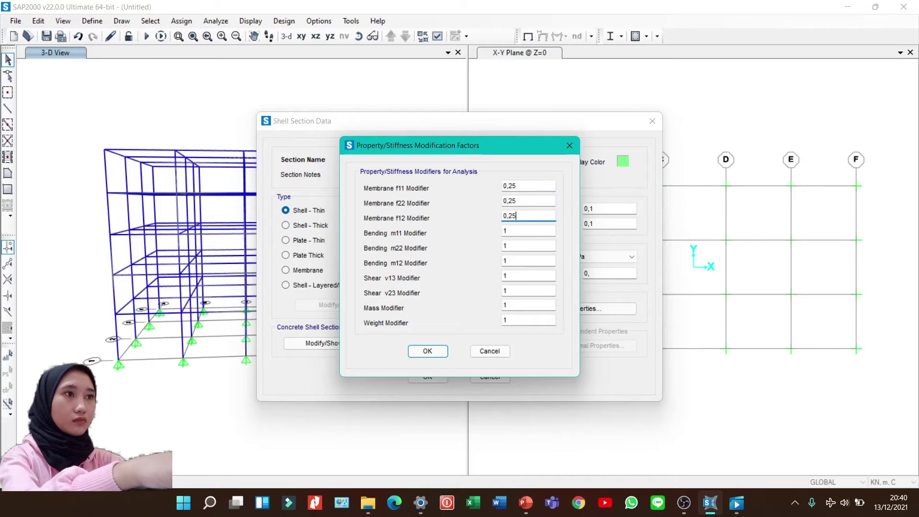
Step: Set P10's bending m11, m22 and m12 stiffness modifiers to 0,25 and finish defining the section
key(Tab)
text(0,25)
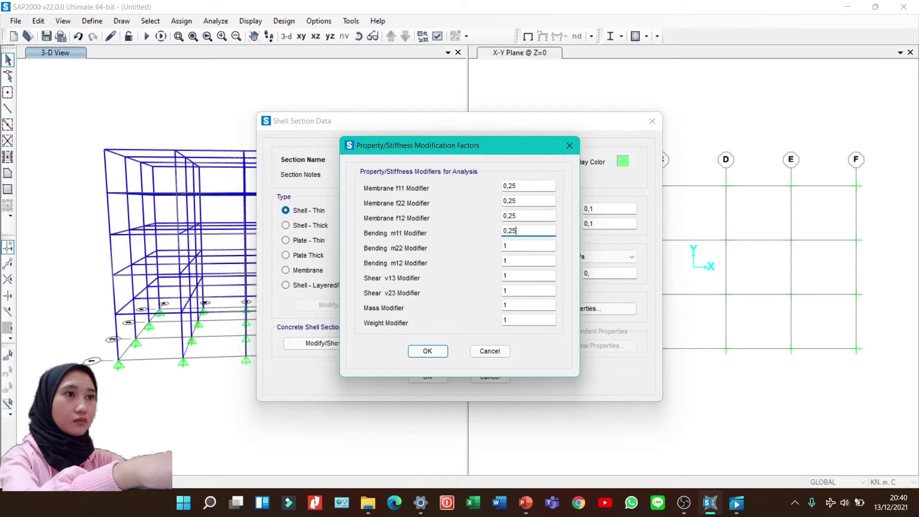
key(Tab)
text(0)
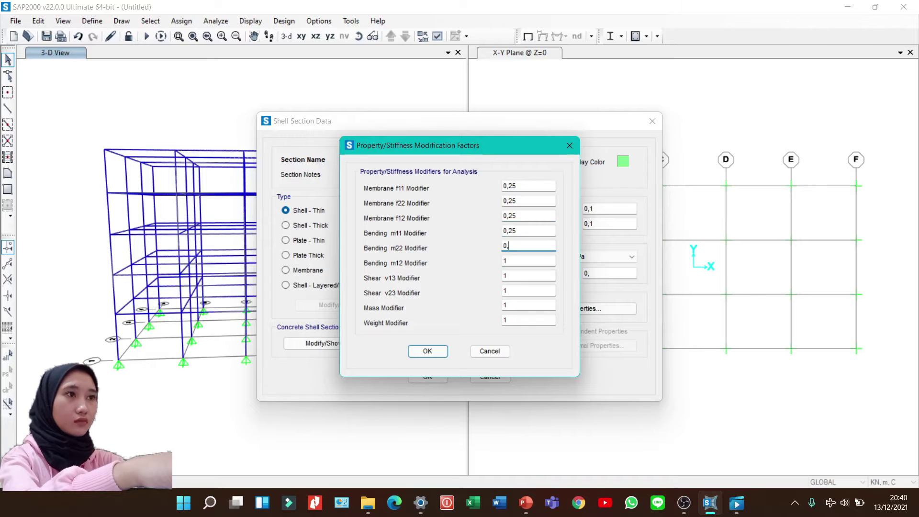
key(Tab)
text(0)
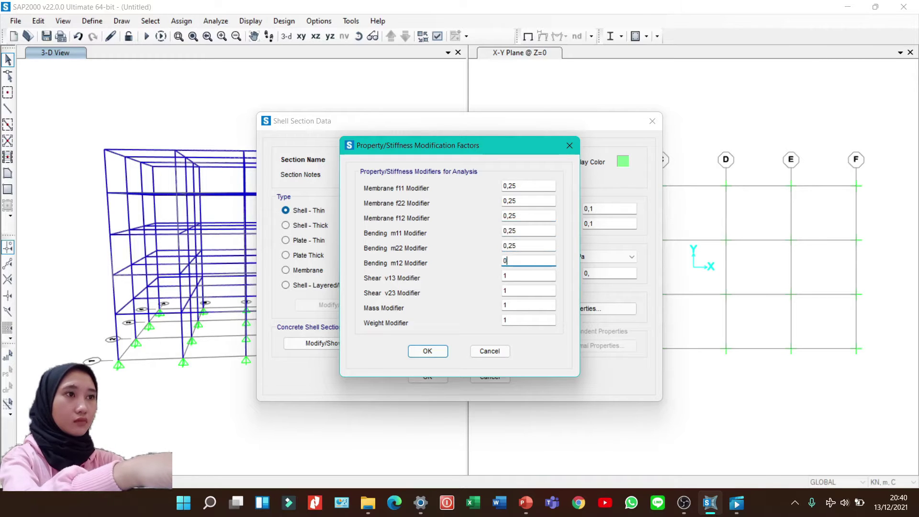
text(,25)
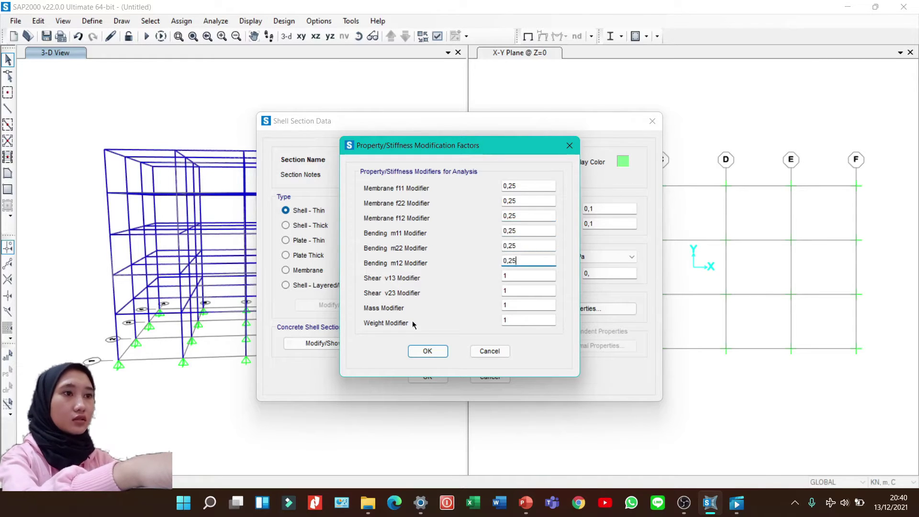
click(430, 354)
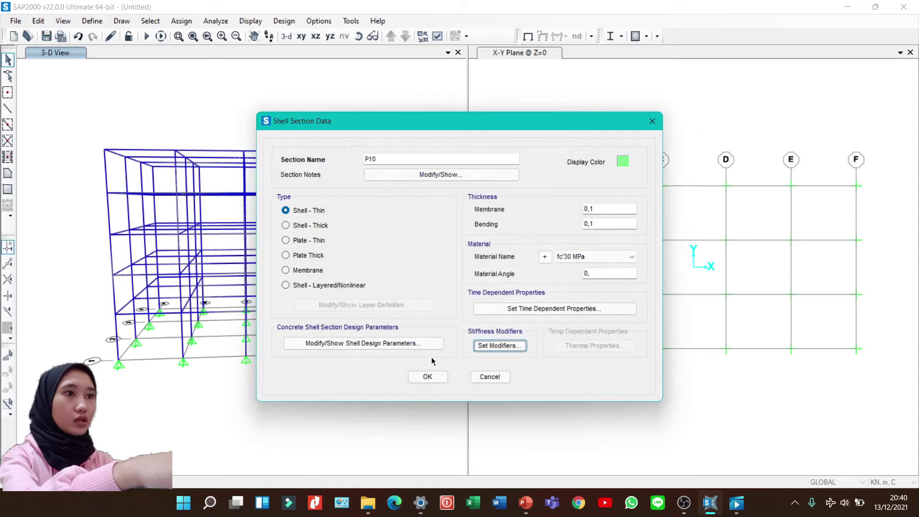
click(436, 376)
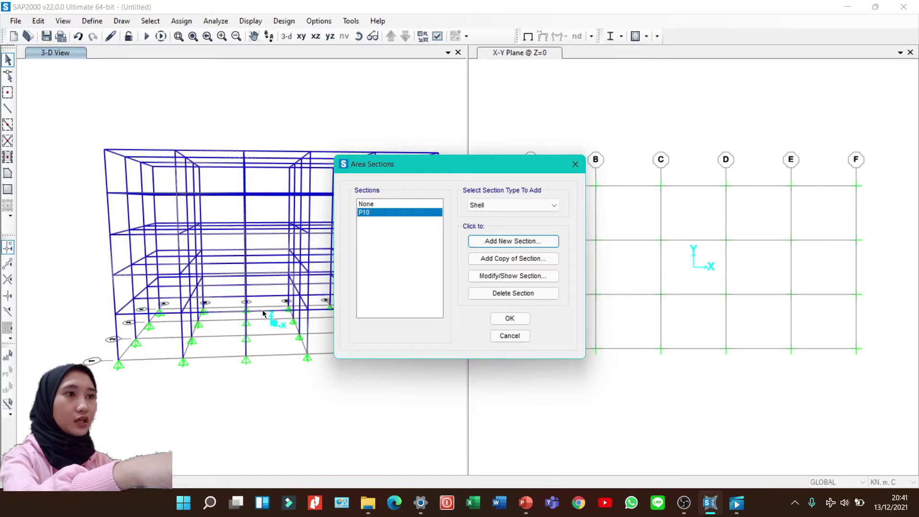
Step: Add a copy of the P10 section named P12 with membrane and bending thickness of 0,12
click(537, 259)
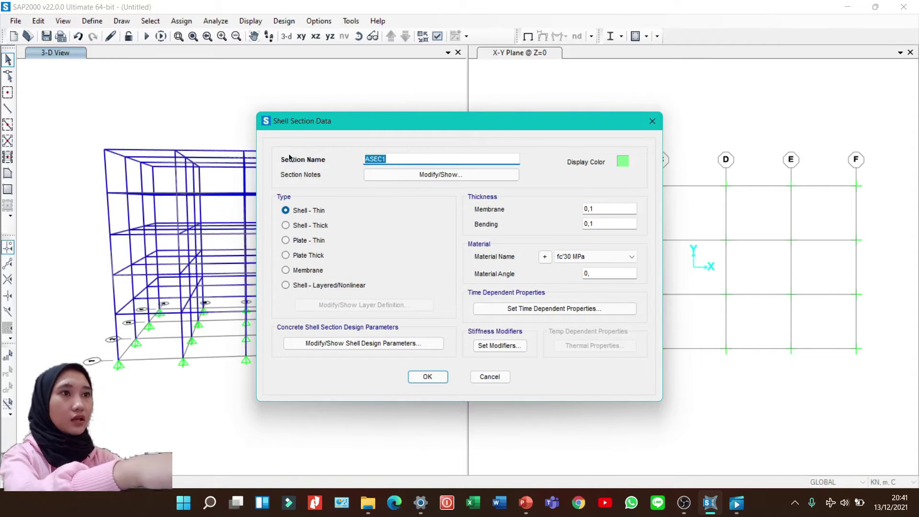
text(P12)
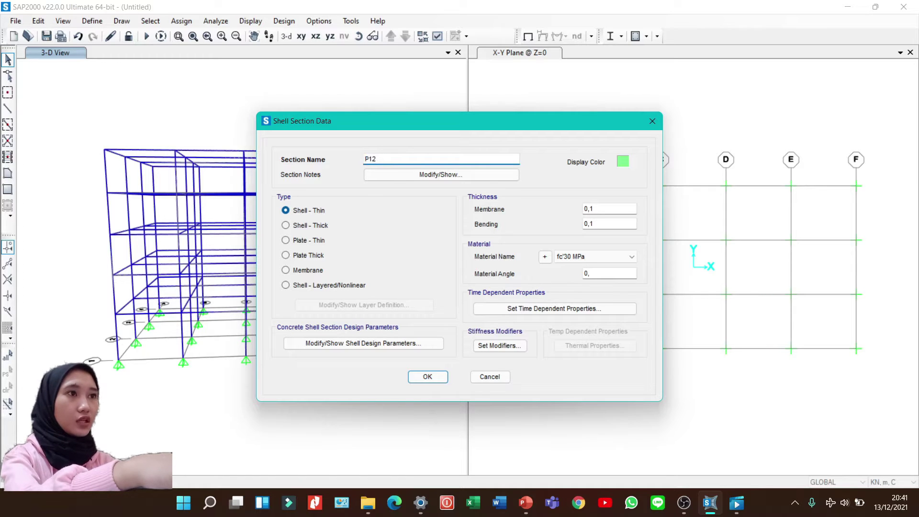
click(624, 204)
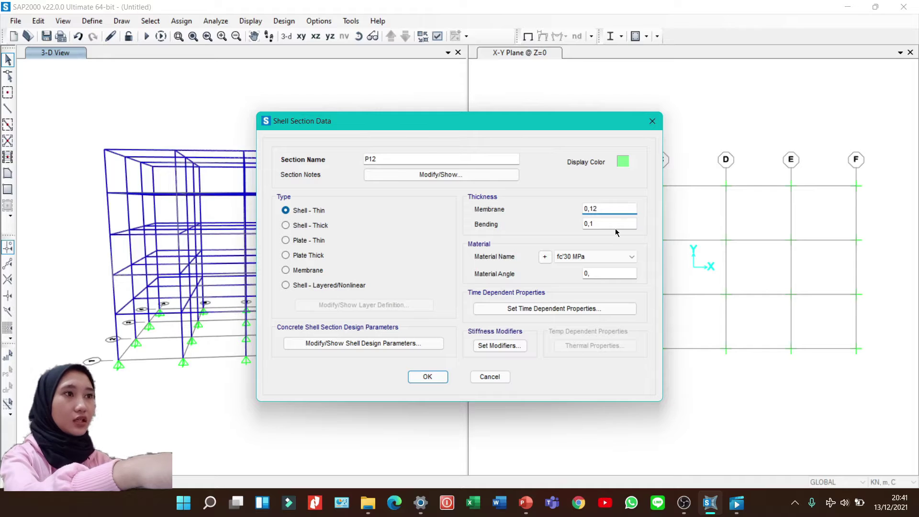
click(615, 225)
text(2)
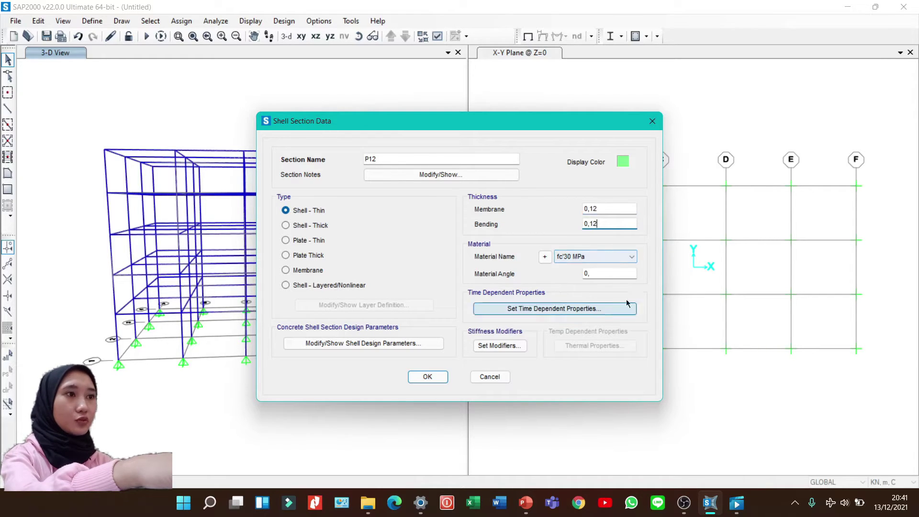
Step: Check P12's stiffness modifiers, accept the section, and finish defining the area sections
click(510, 345)
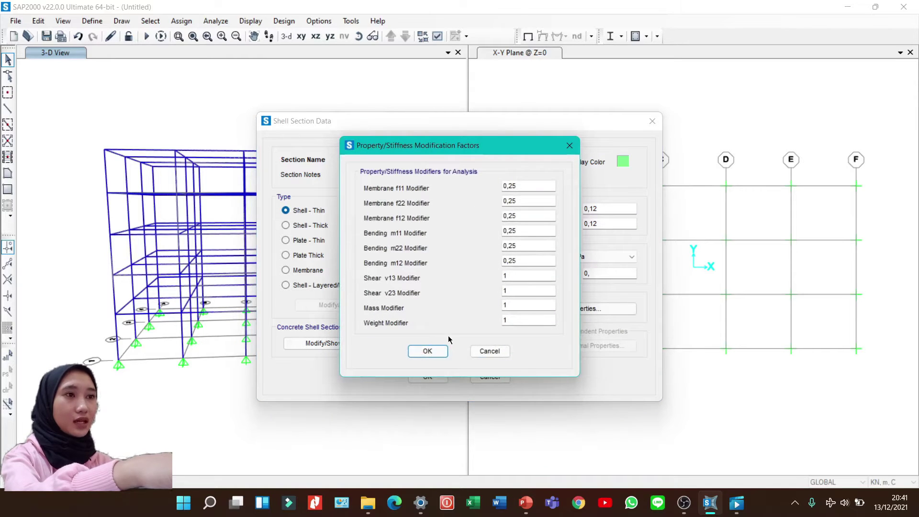
click(426, 351)
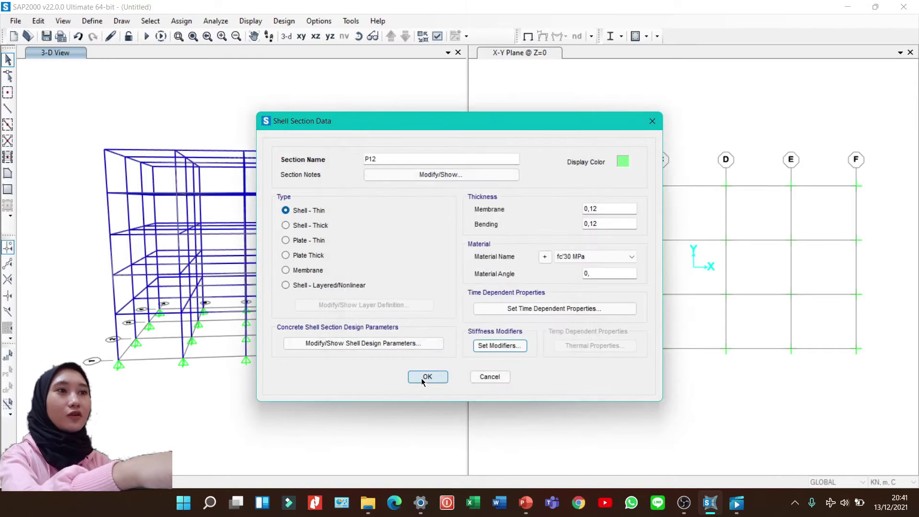
click(426, 376)
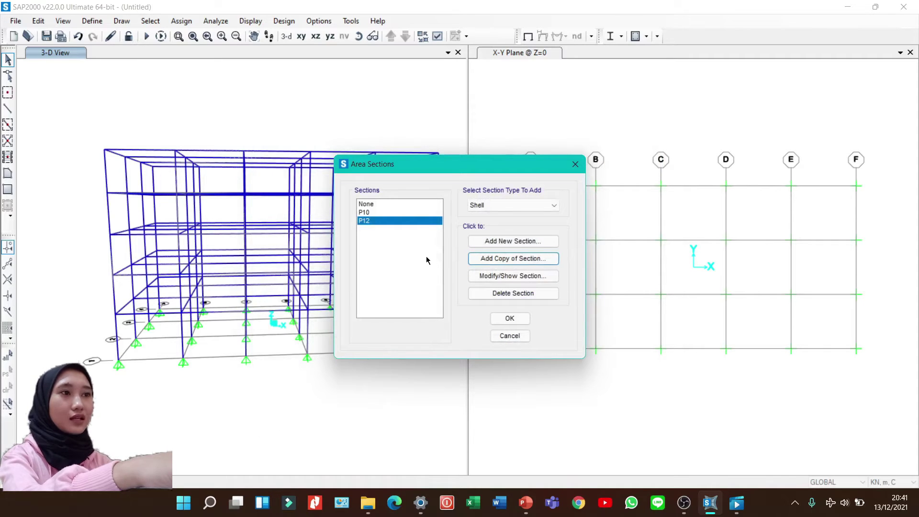
click(503, 319)
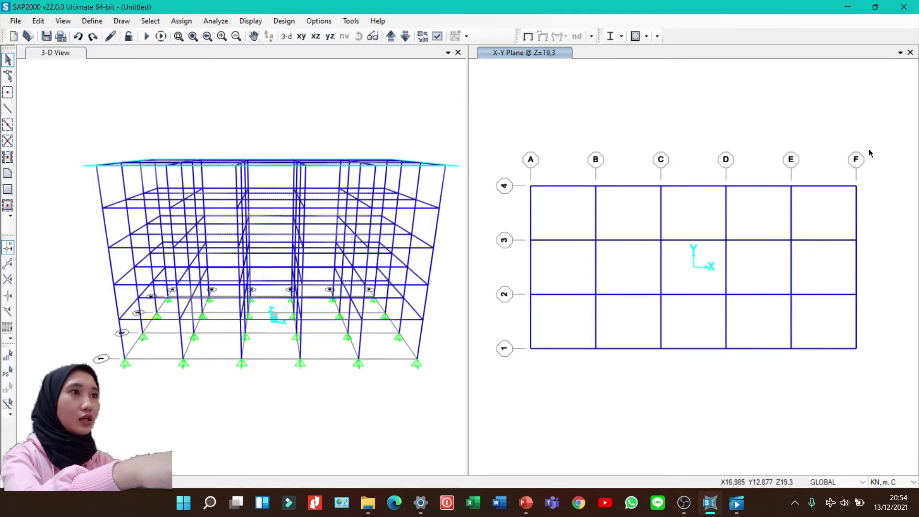
Step: Select the whole roof level at Z=19,3, choose P10 as the quick-draw area section, and leave the drawing tool
drag(869, 157, 512, 364)
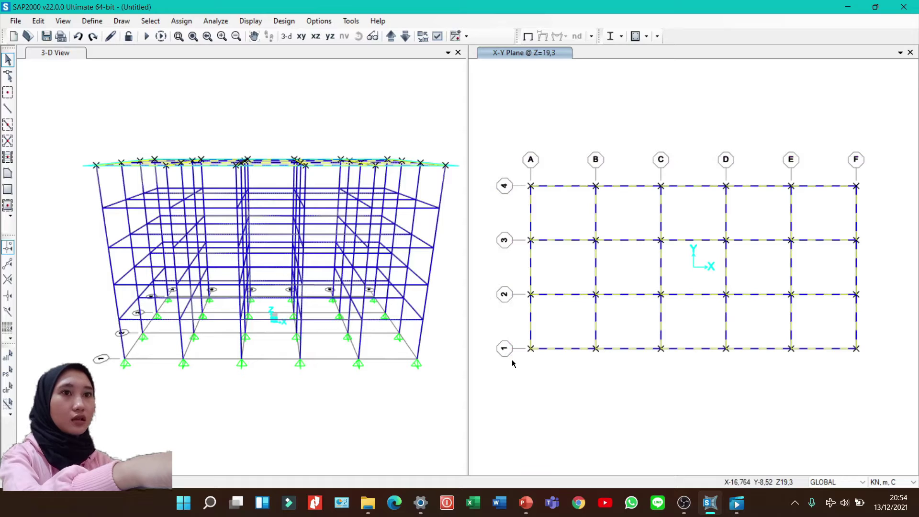
click(11, 211)
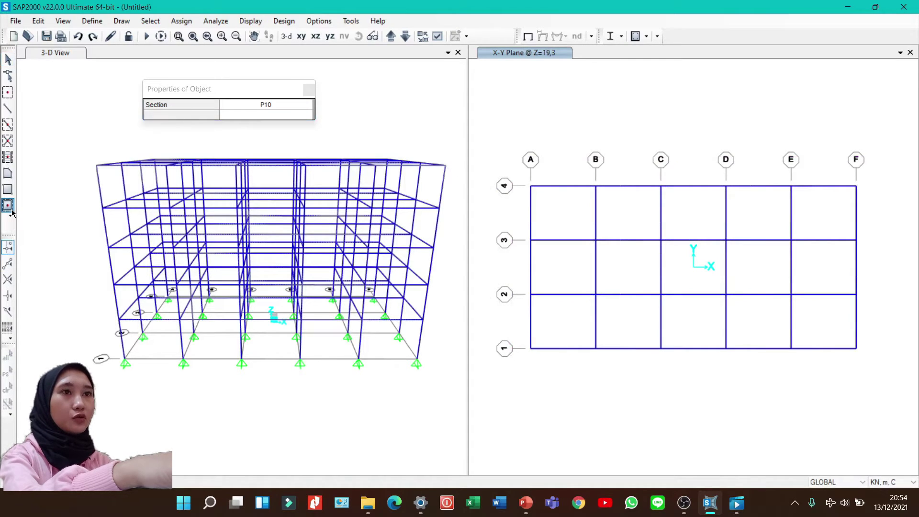
click(281, 102)
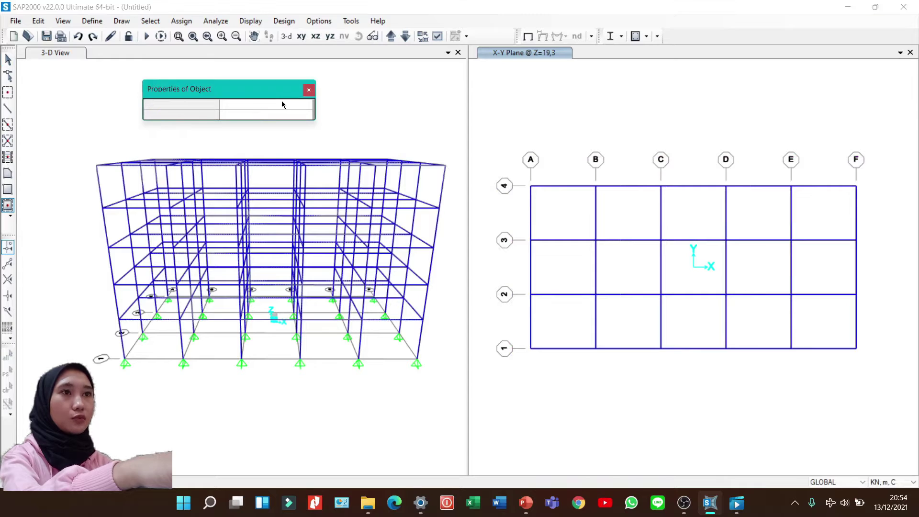
click(281, 104)
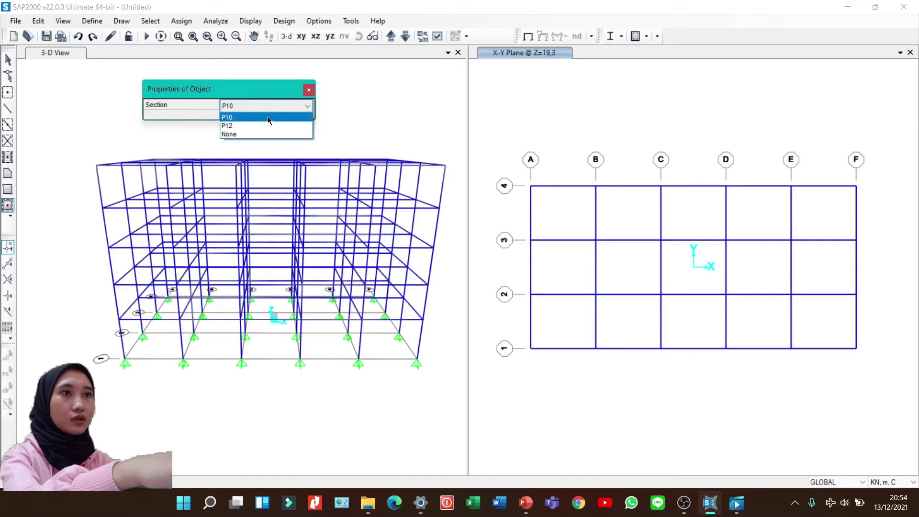
click(268, 116)
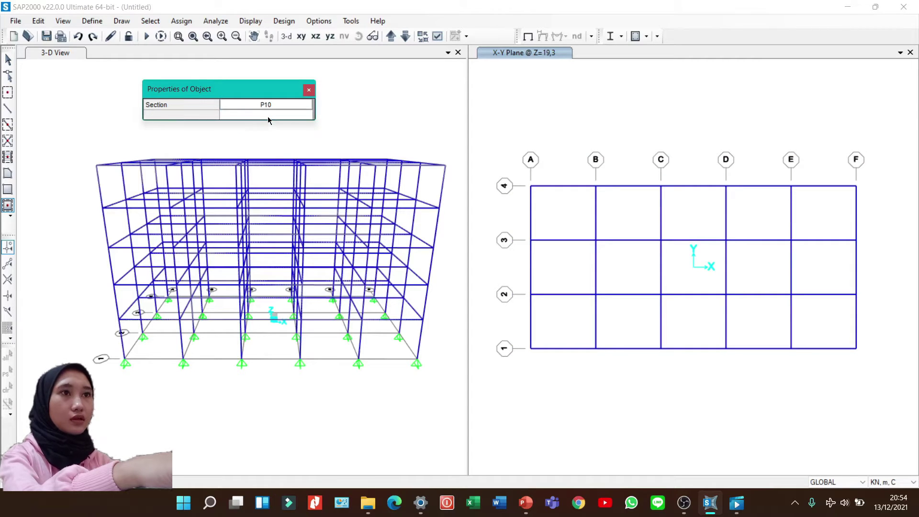
click(309, 90)
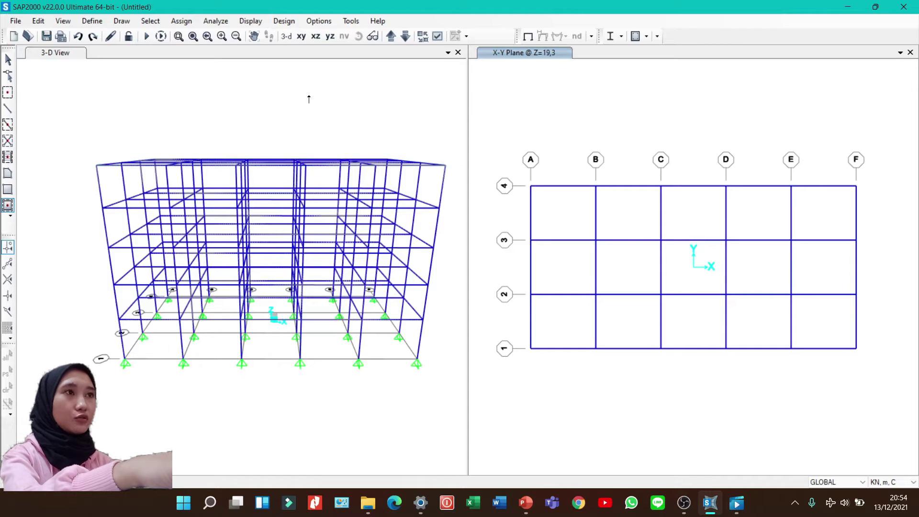
key(Escape)
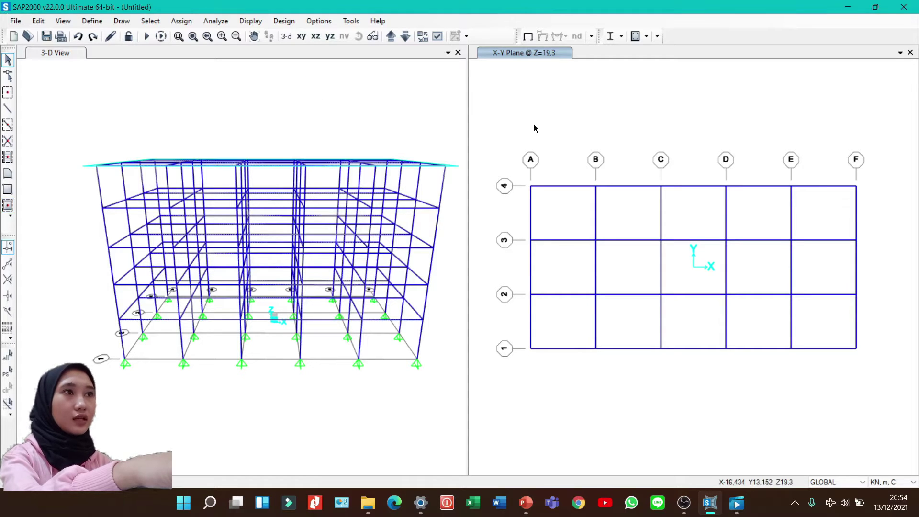
Step: Select everything on each level from Z=15,6 down to Z=0 and choose P12 as the quick-draw area section
click(405, 35)
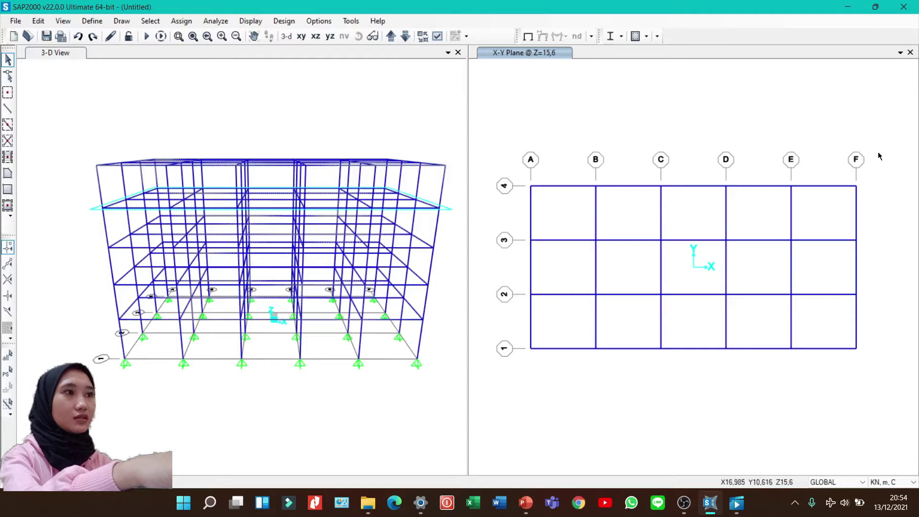
drag(876, 149, 499, 396)
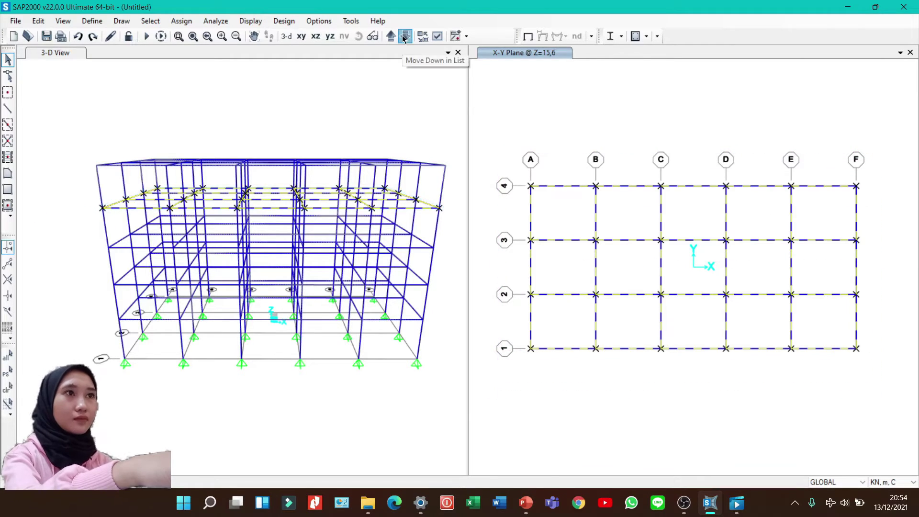
click(403, 39)
drag(877, 146, 510, 371)
click(407, 37)
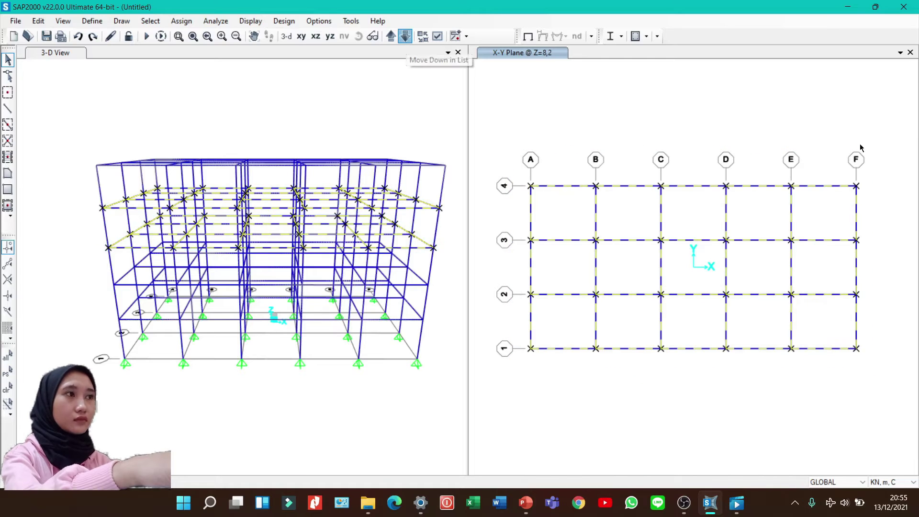
click(405, 37)
drag(854, 146, 513, 367)
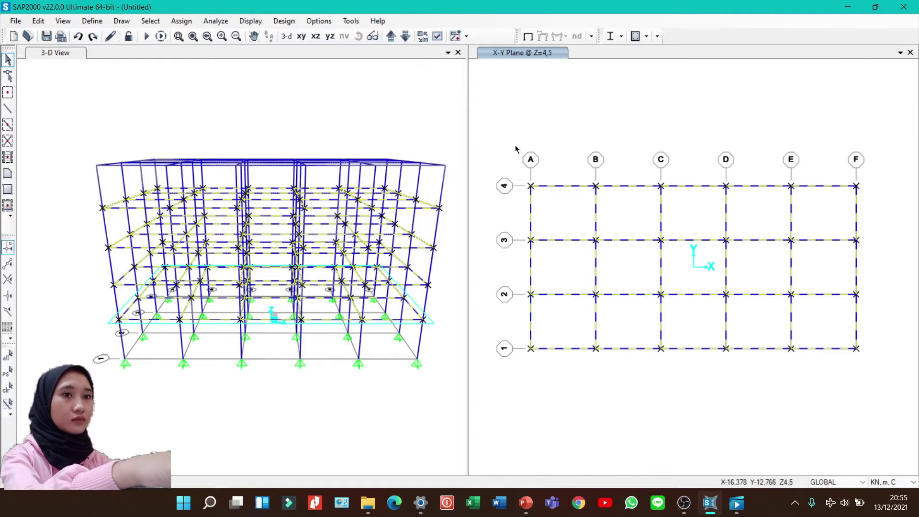
click(406, 37)
drag(874, 161, 484, 401)
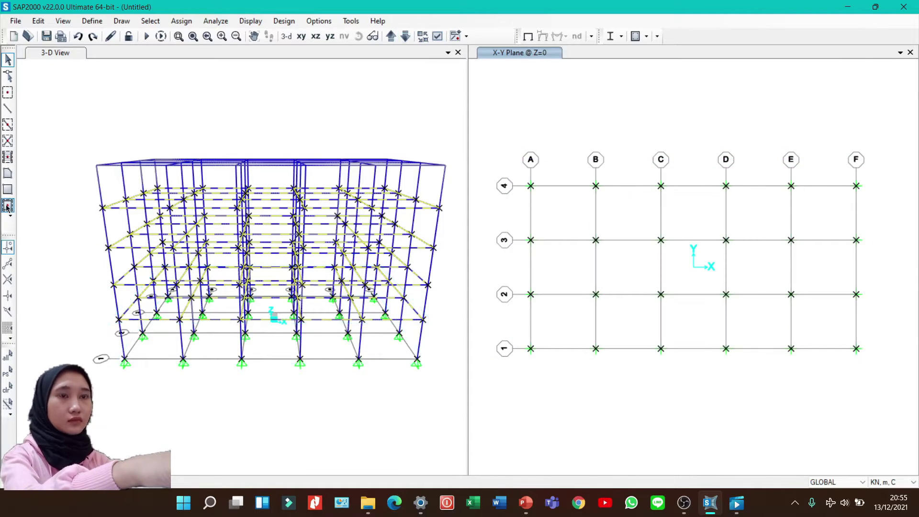
click(7, 205)
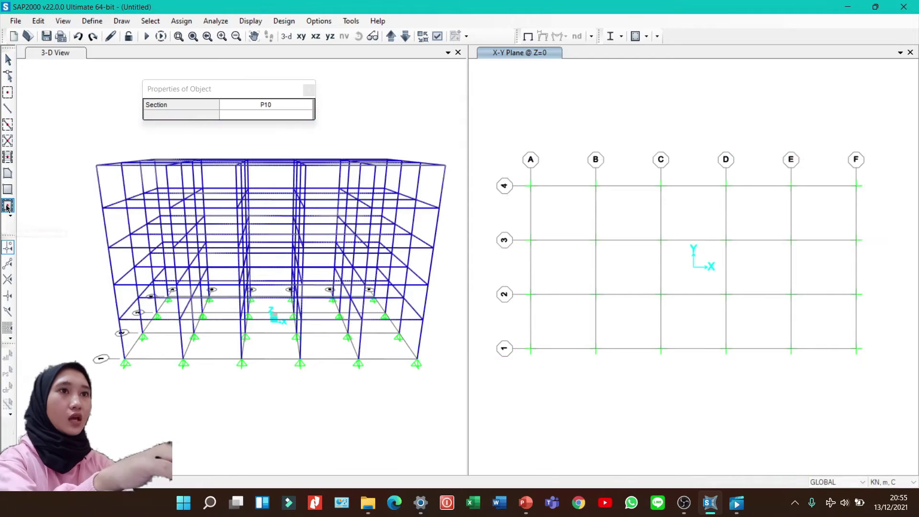
click(279, 106)
click(280, 107)
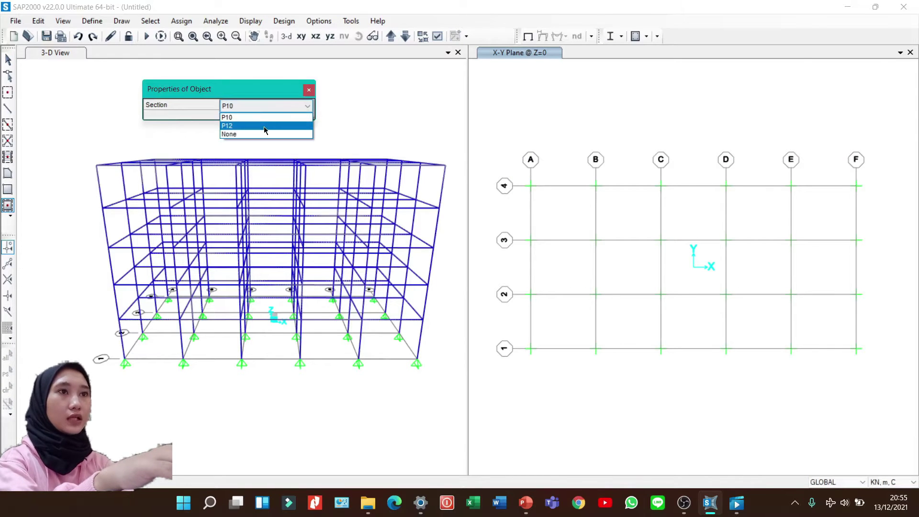
click(264, 125)
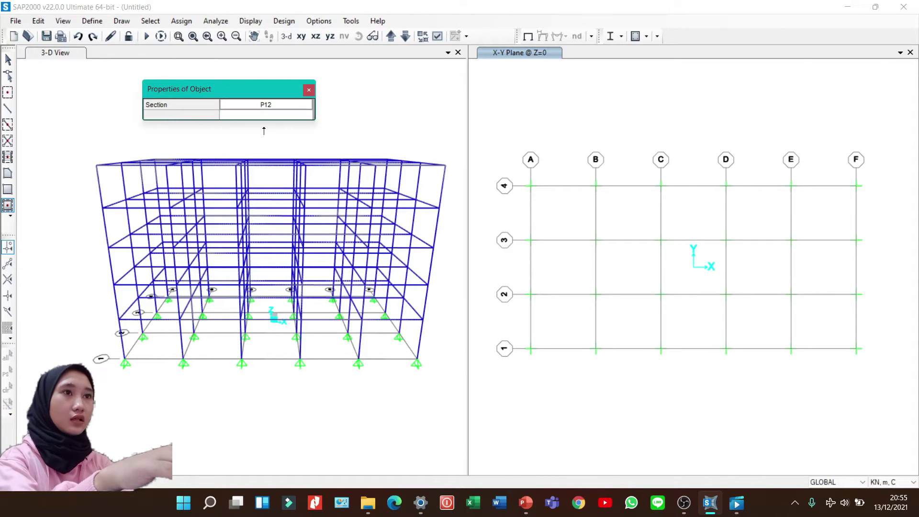
click(308, 90)
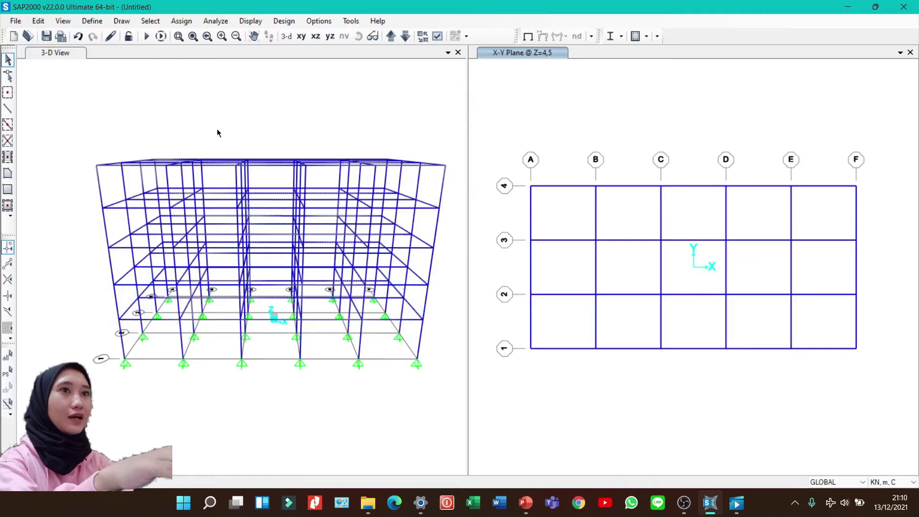
Step: Display the model in all windows with section colours and the Extrude view type
click(200, 128)
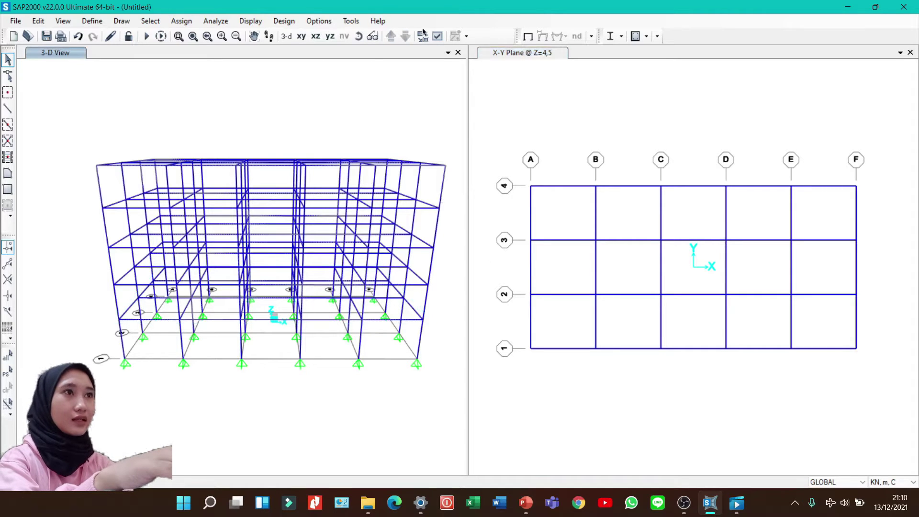
click(438, 36)
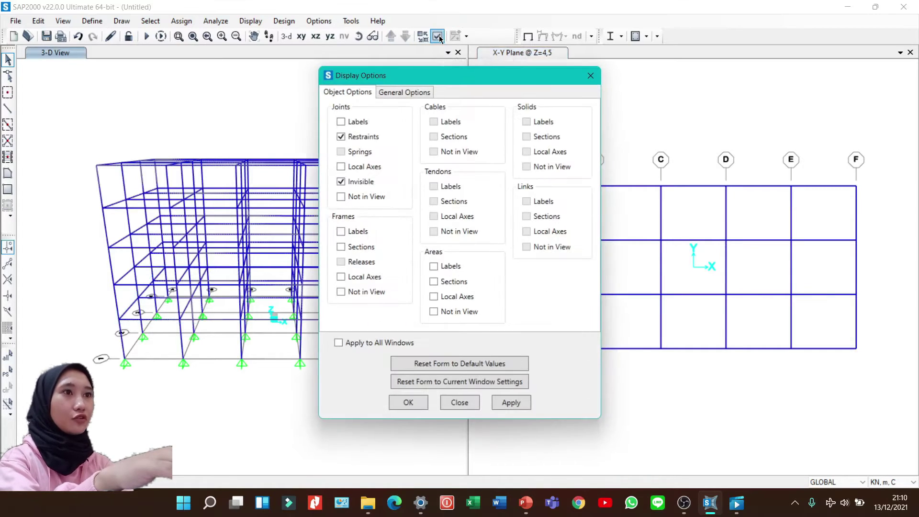
click(414, 95)
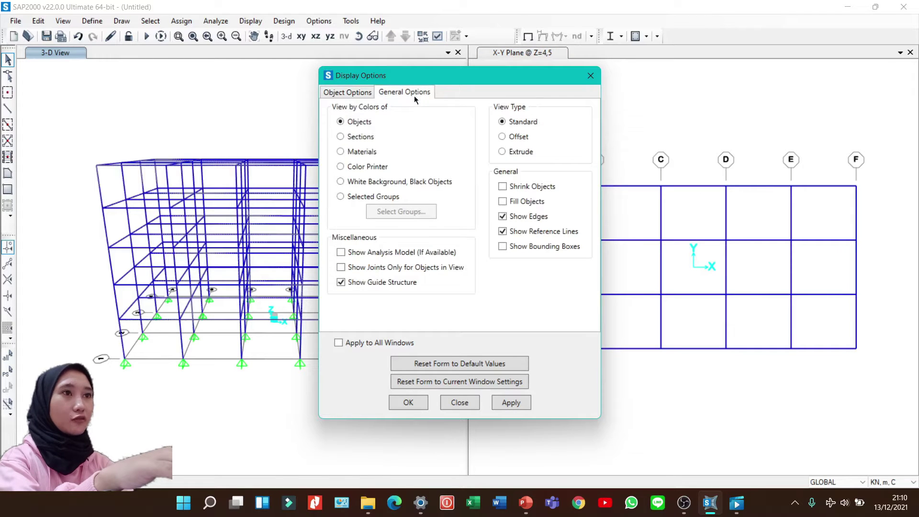
click(357, 139)
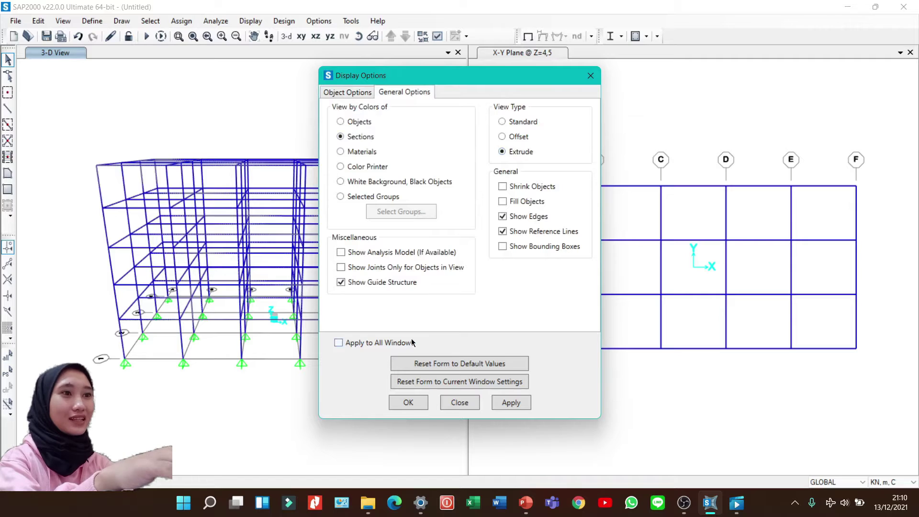
click(349, 343)
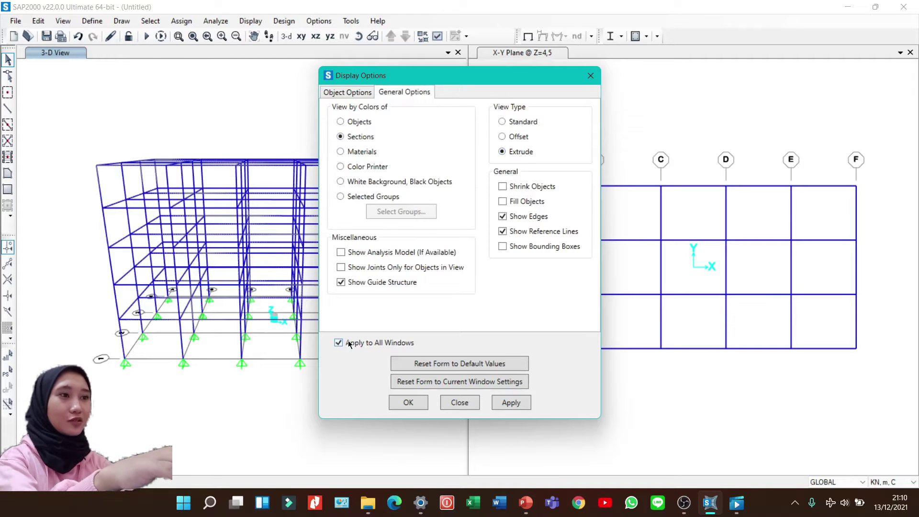
click(524, 403)
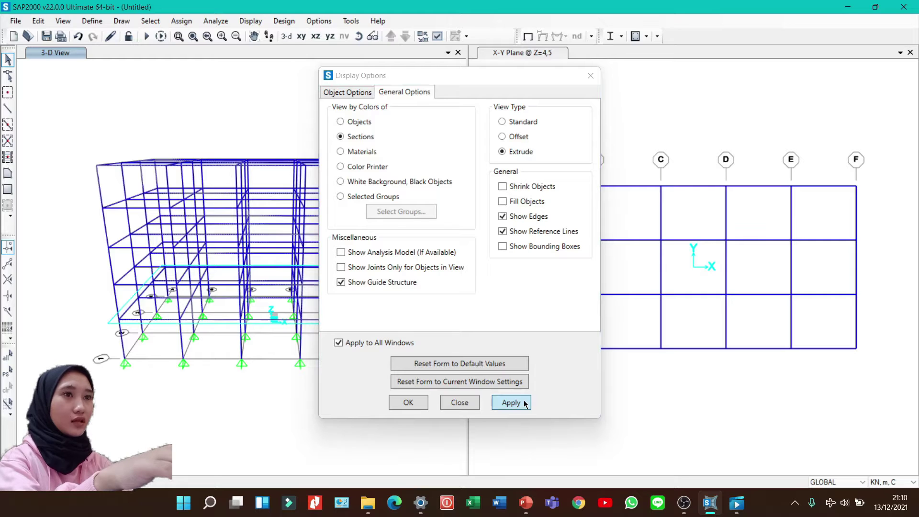
click(525, 404)
click(459, 402)
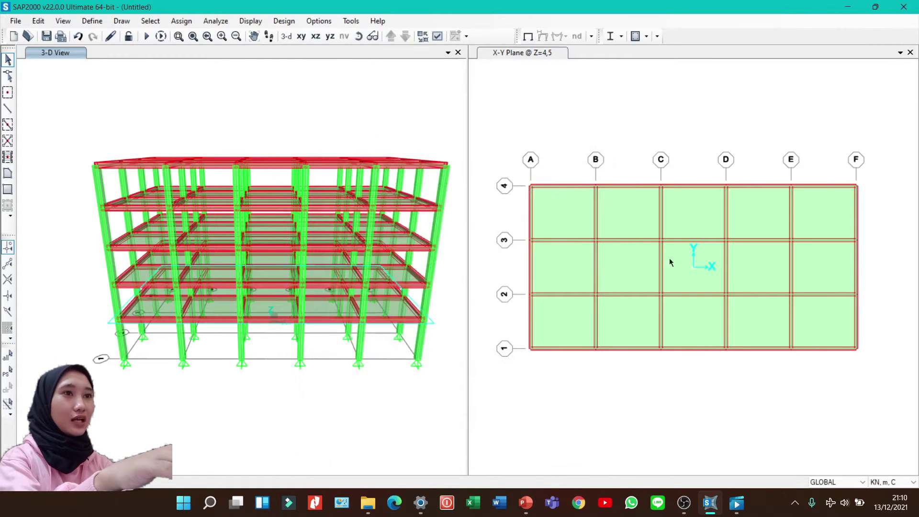
Step: Check the section assigned to a slab panel between axes A and B on level Z=4,5 and on the roof at Z=19,3
right_click(560, 224)
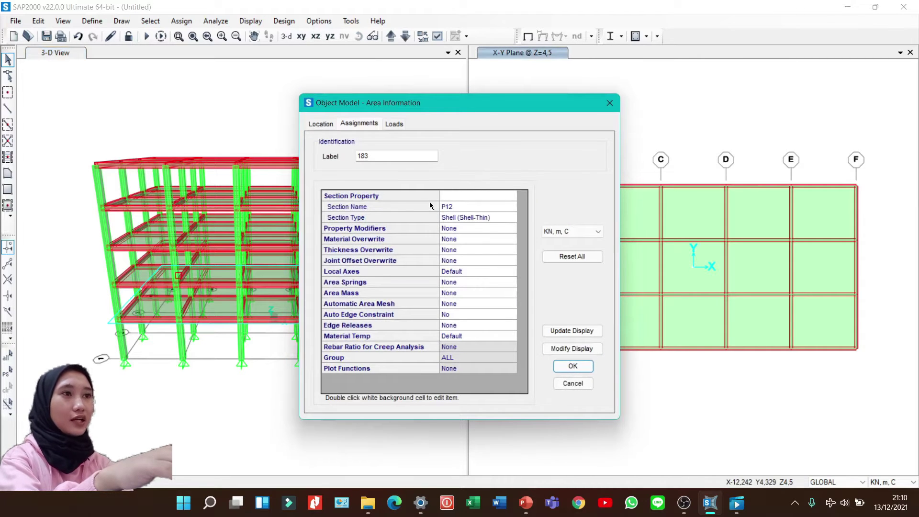
click(587, 383)
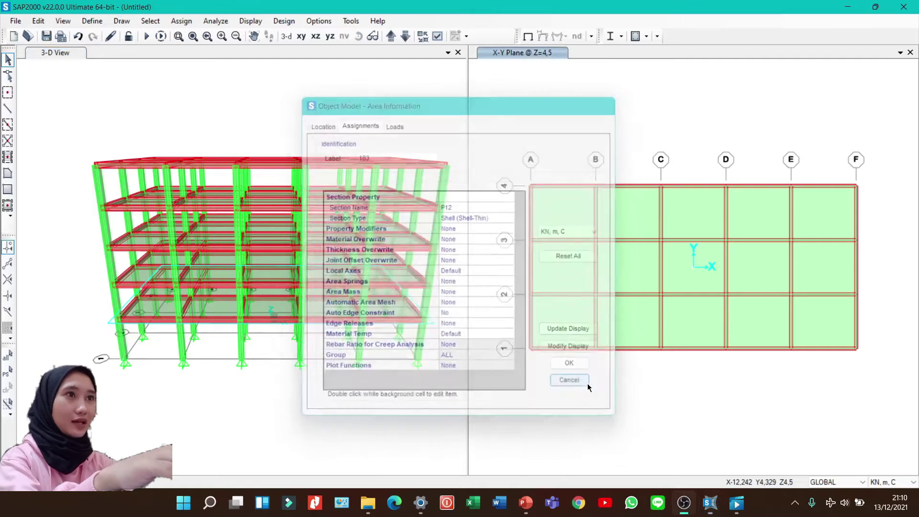
click(403, 36)
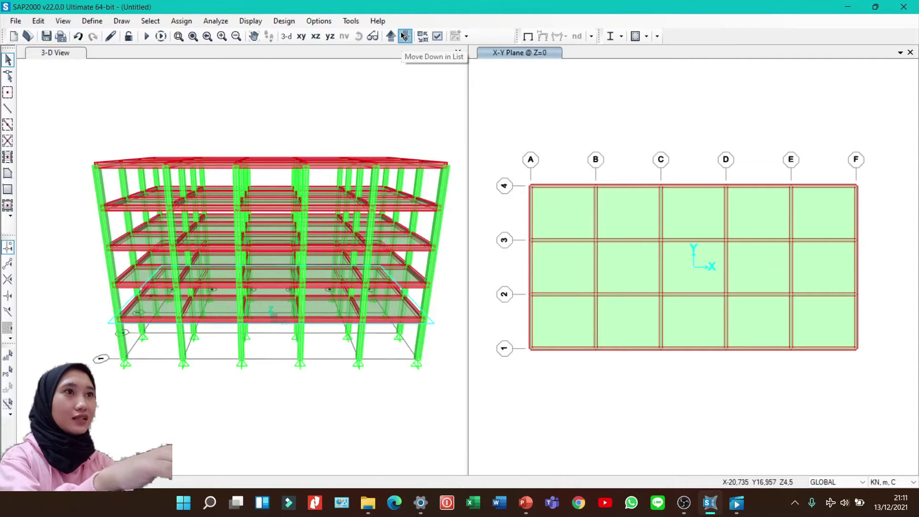
click(405, 37)
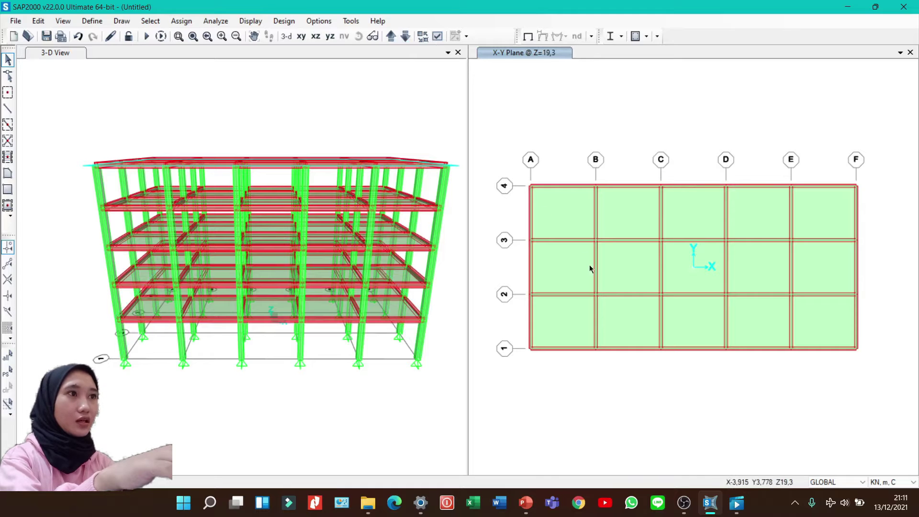
right_click(562, 225)
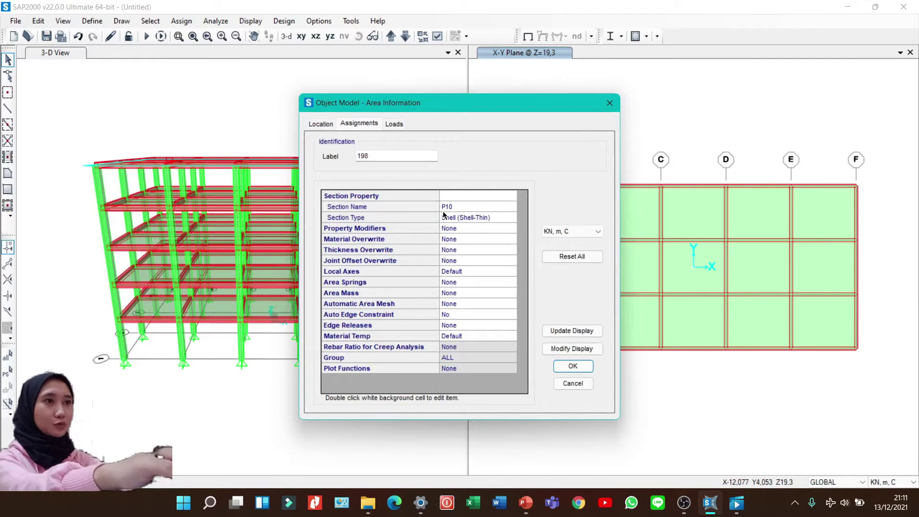
click(573, 383)
Step: Return all windows to object colours and the Standard view type
click(361, 118)
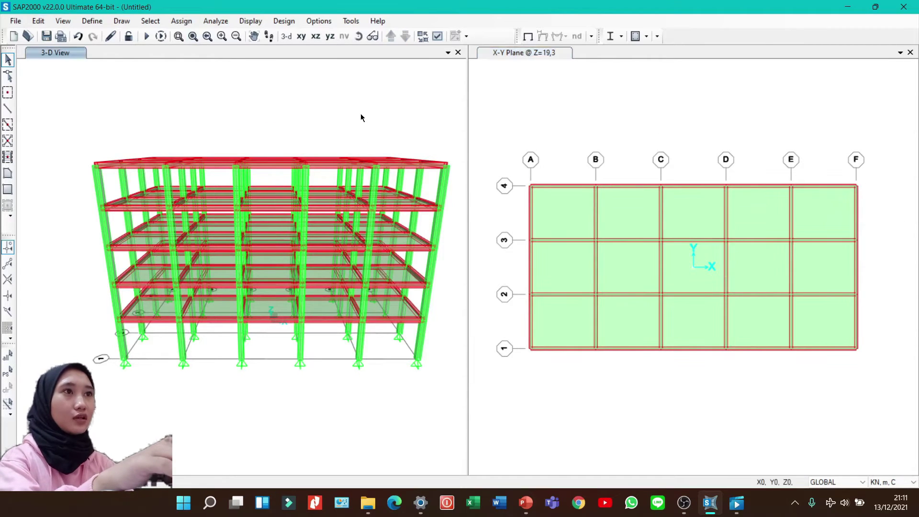
click(437, 37)
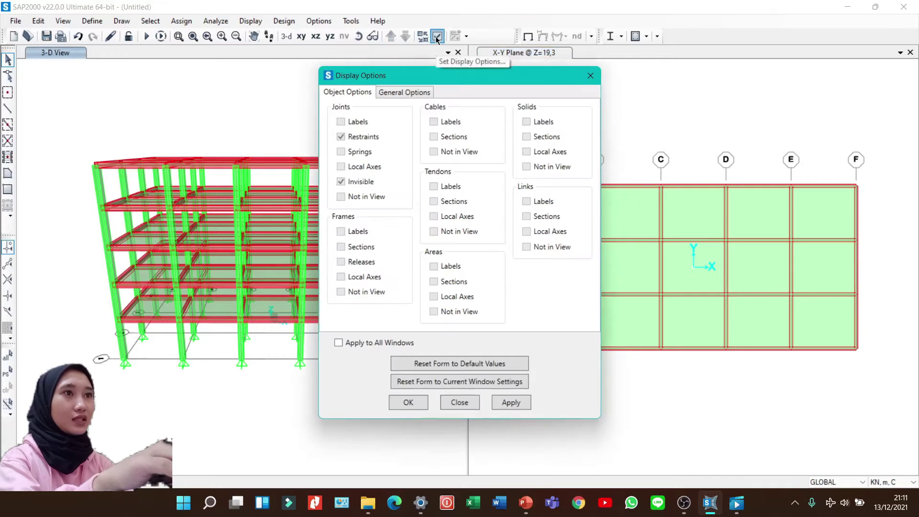
click(393, 93)
click(354, 121)
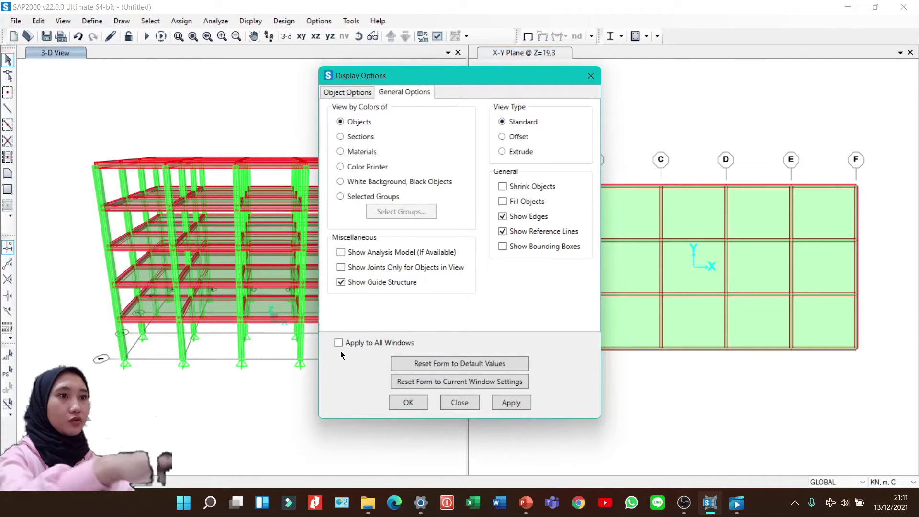
click(399, 403)
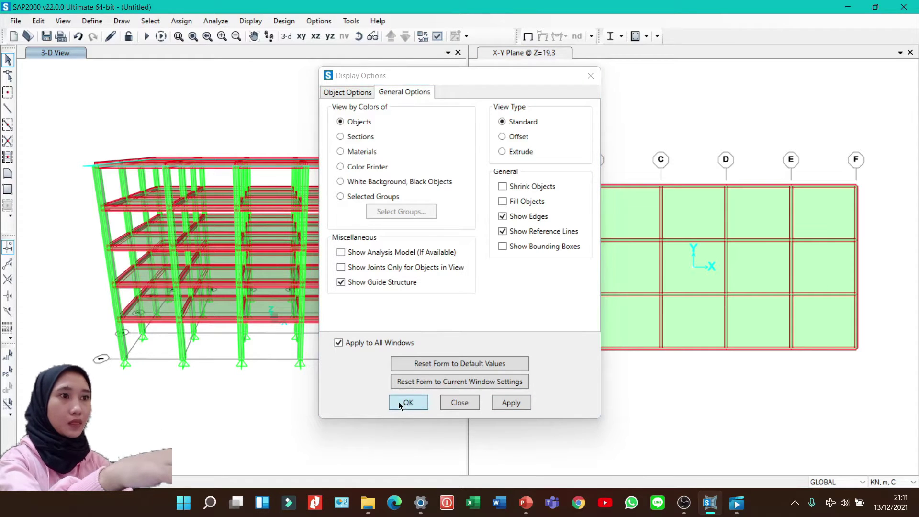
click(398, 404)
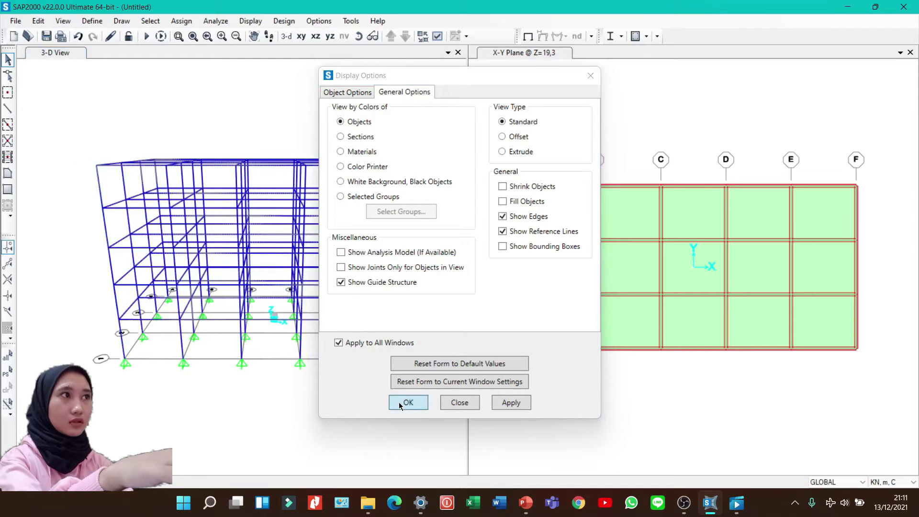
click(399, 404)
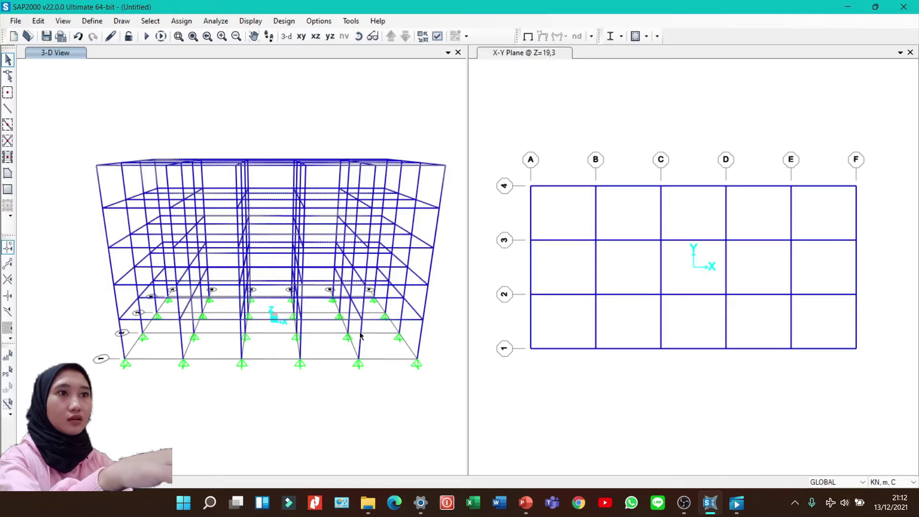
Step: Assign automatic frame meshing to the whole model, including meshing at intersections with other frames, area edges and solid edges
key(ctrl+a)
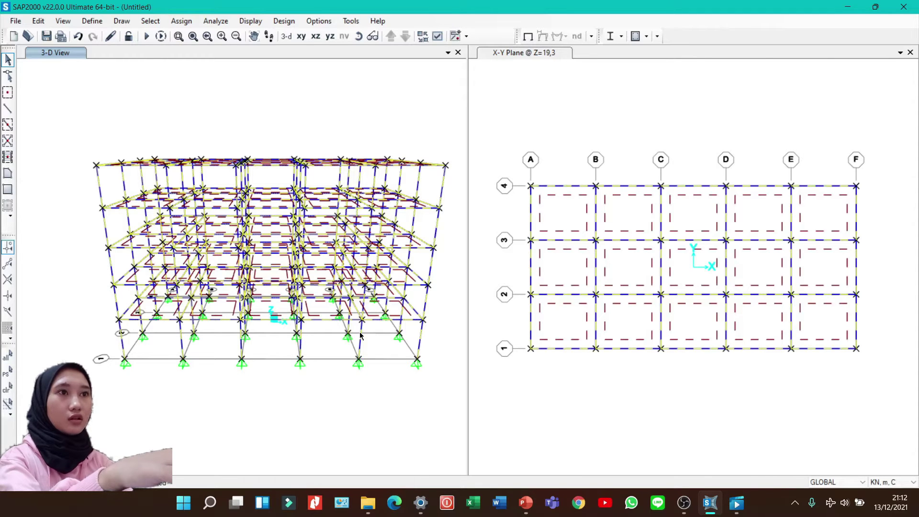
click(187, 22)
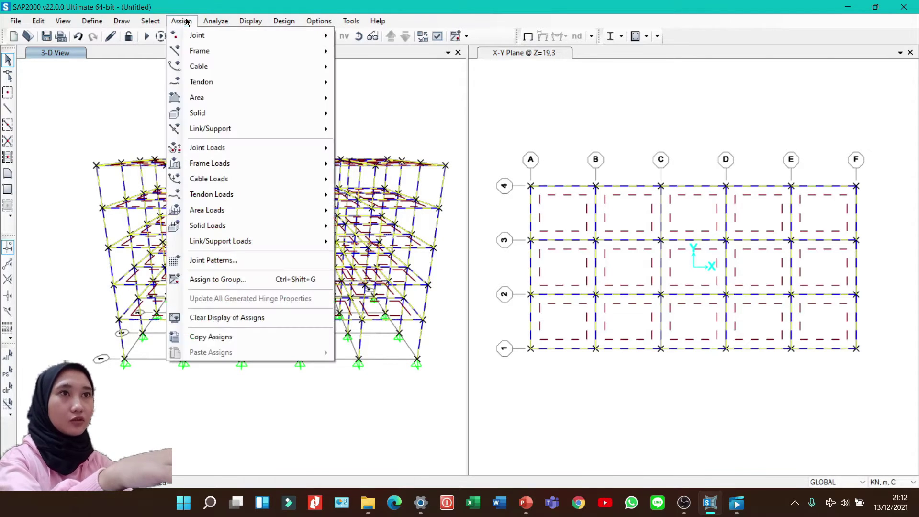
mouse_move(235, 51)
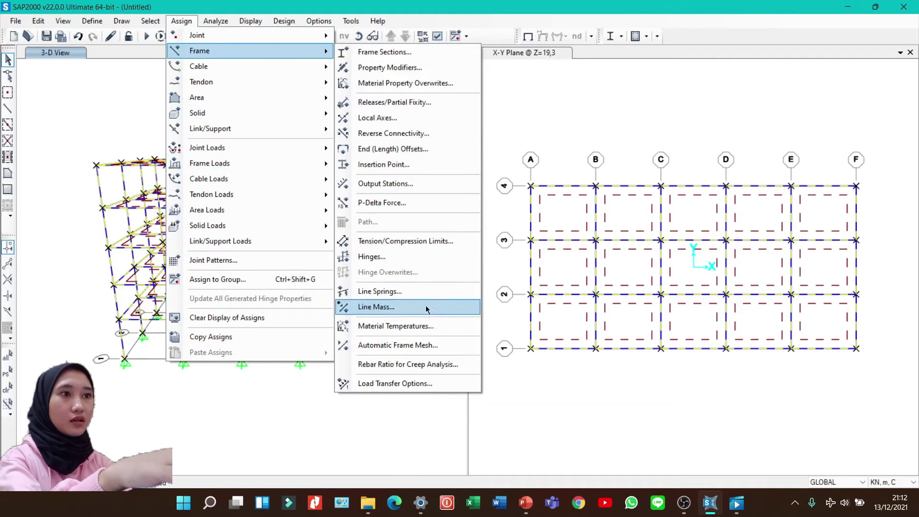
click(419, 343)
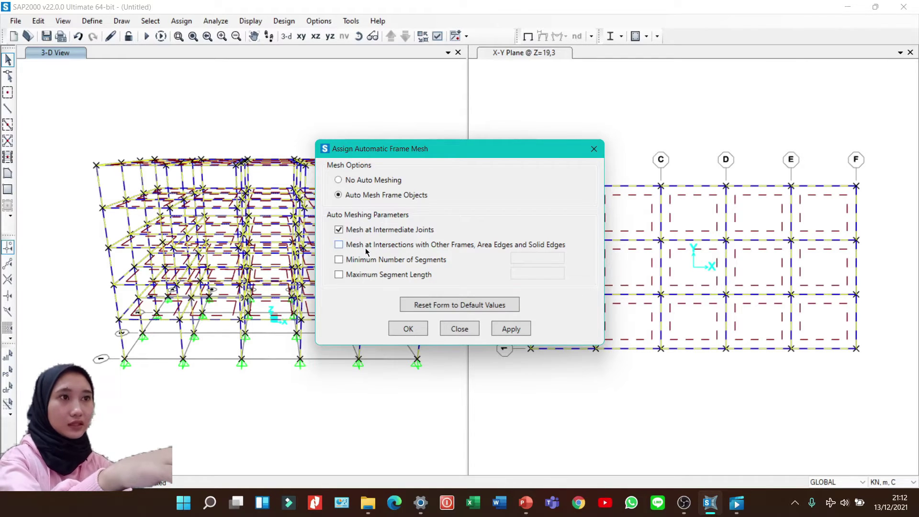
click(365, 248)
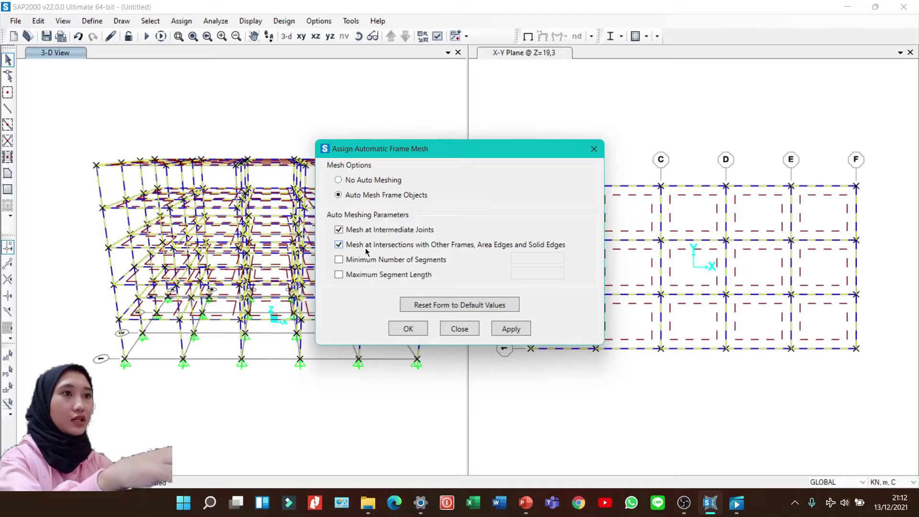
click(414, 330)
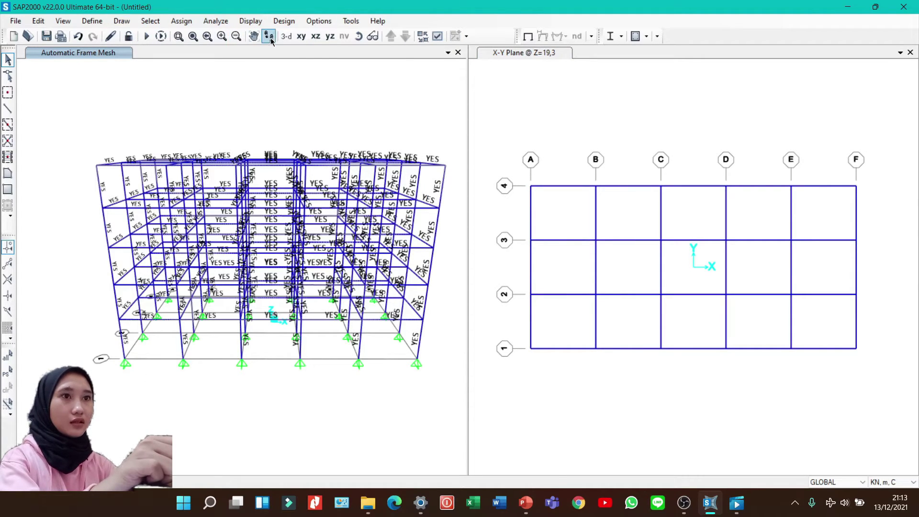
Step: Select all base joints at Z=0 and assign fixed restraints, with all translations and rotations restrained
click(391, 37)
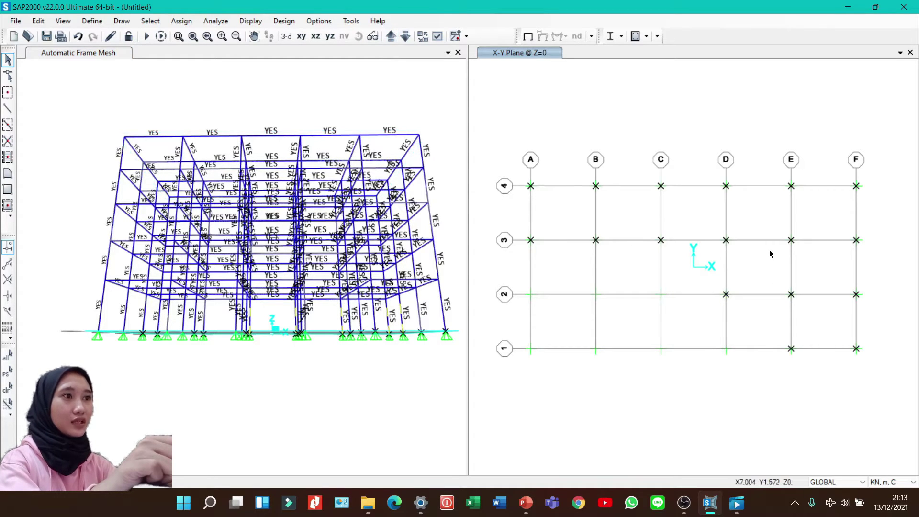
drag(769, 249, 503, 412)
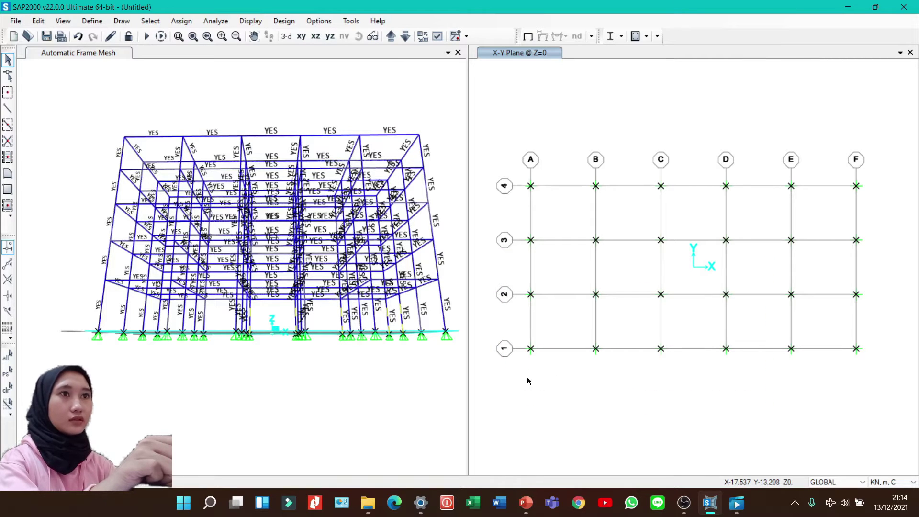
click(186, 22)
mouse_move(222, 42)
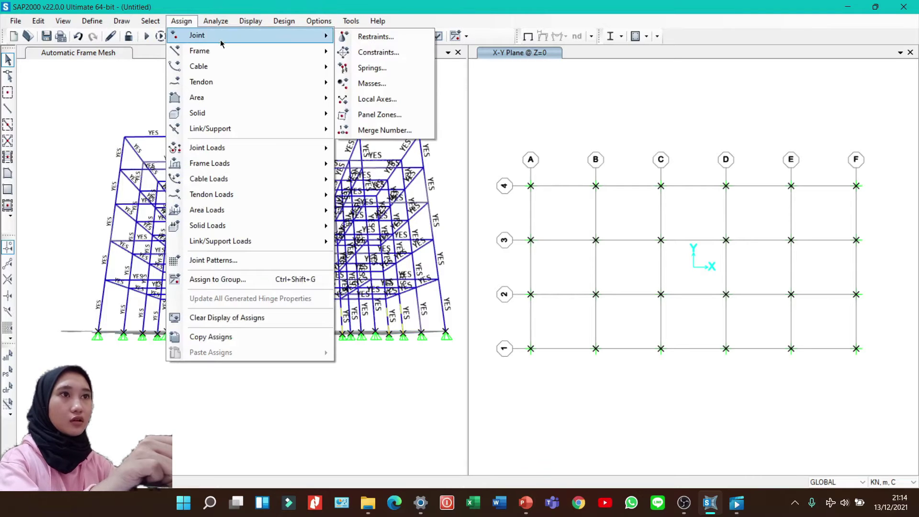
click(354, 37)
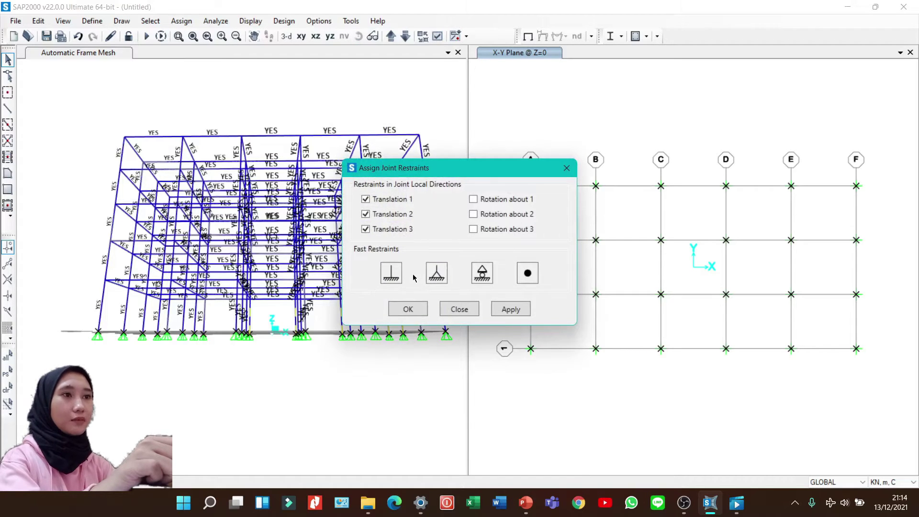
click(391, 273)
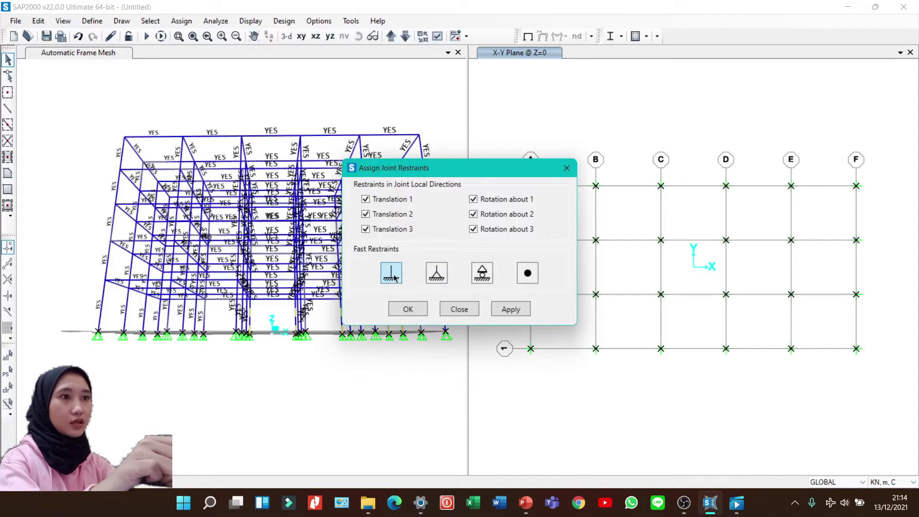
click(409, 309)
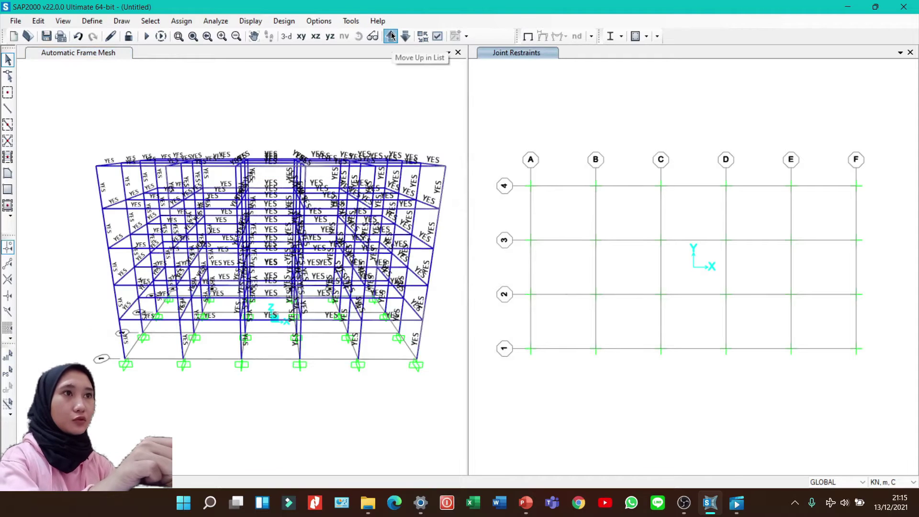
Step: Select all slab areas in the model by their area sections P10 and P12
click(391, 36)
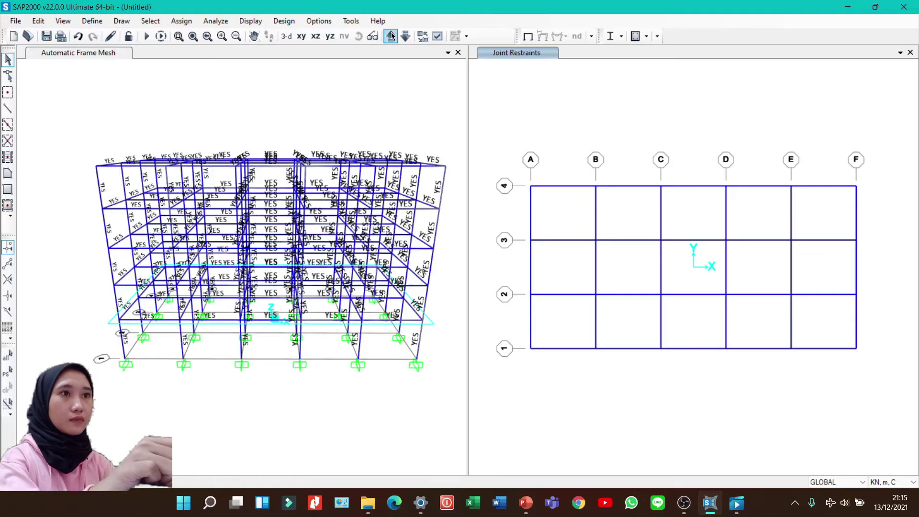
click(6, 374)
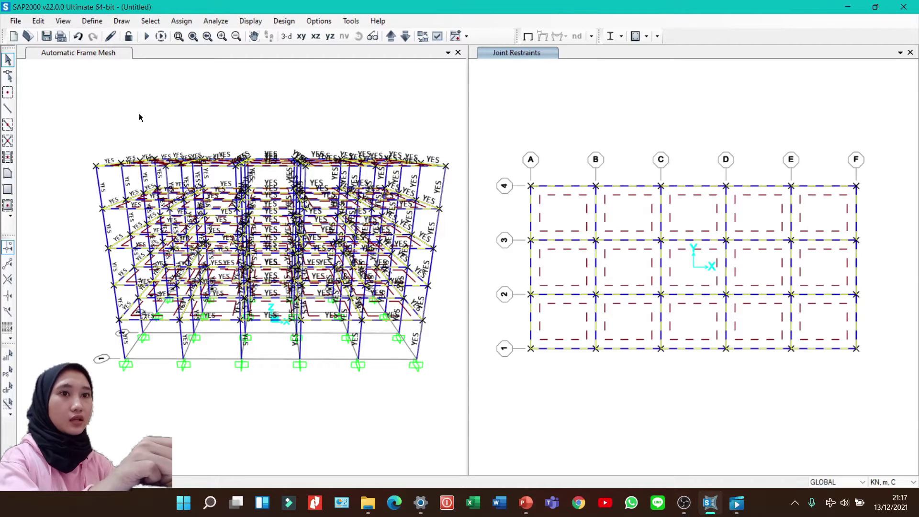
click(149, 21)
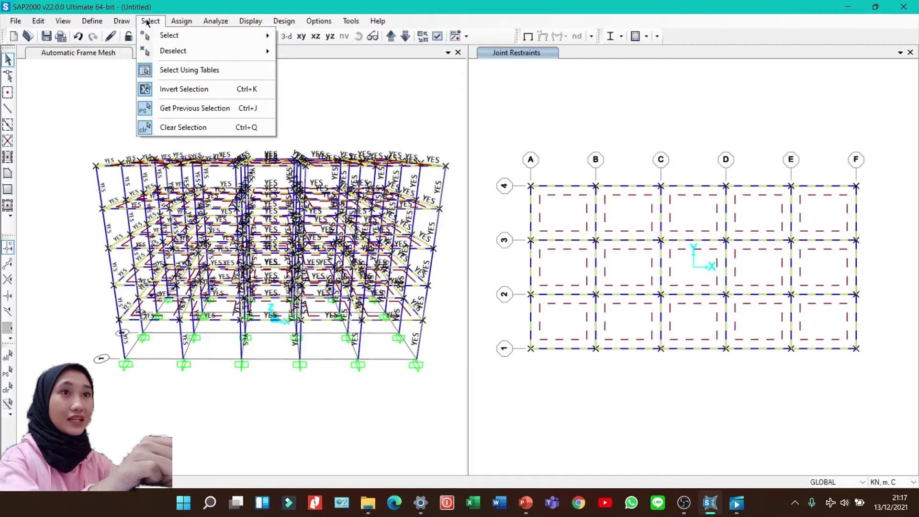
mouse_move(200, 35)
mouse_move(348, 143)
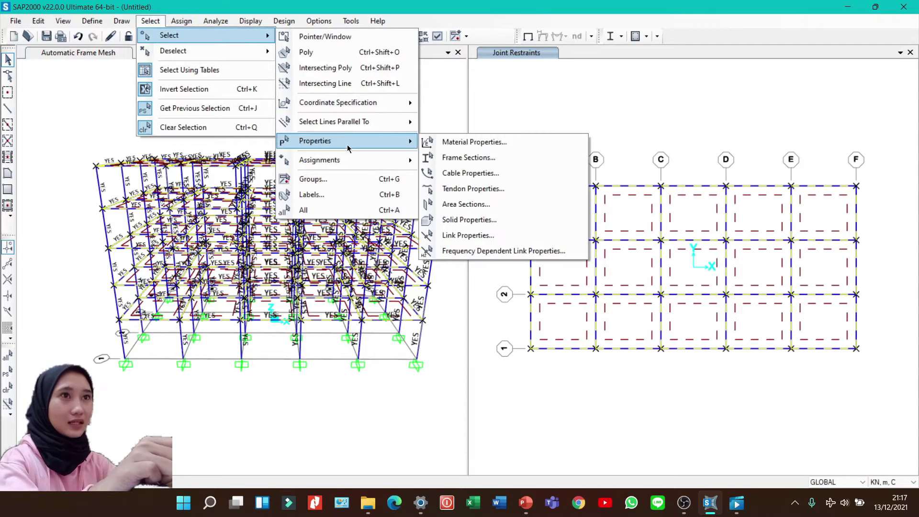
click(481, 203)
click(390, 199)
key(shift+Up)
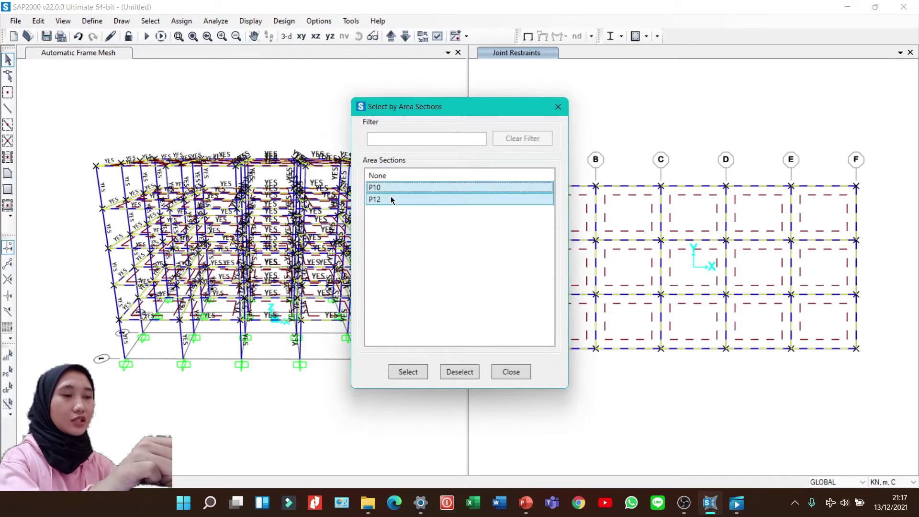
click(413, 375)
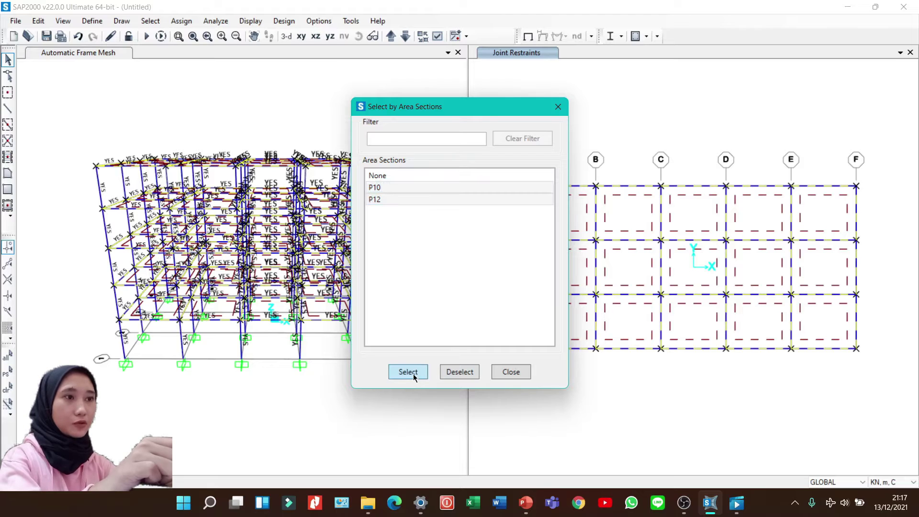
click(499, 376)
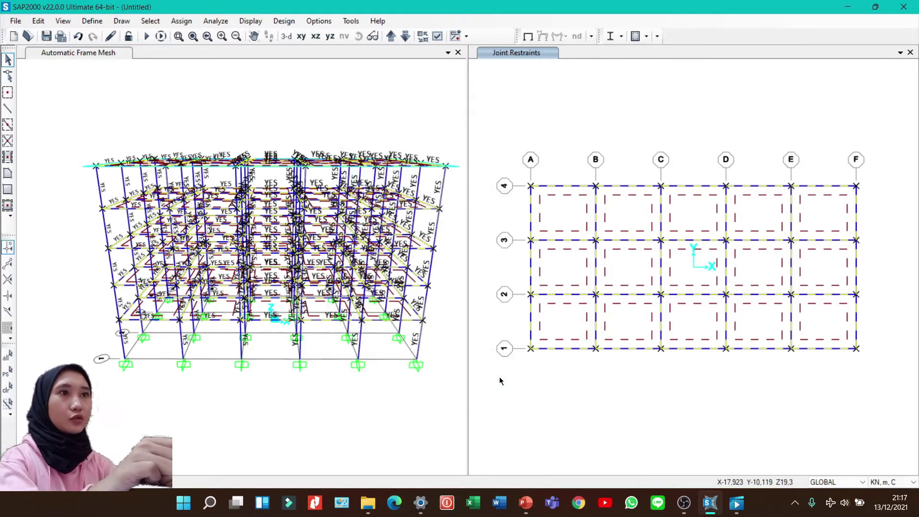
Step: Assign an automatic area mesh to the selected slabs, divided into 10 by 10 objects along edges 1-2 and 1-3
click(181, 21)
mouse_move(263, 99)
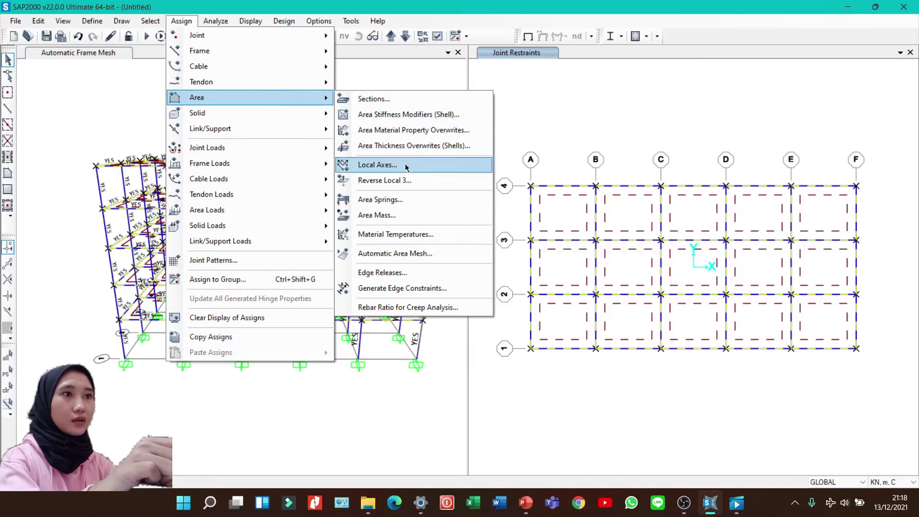
click(382, 253)
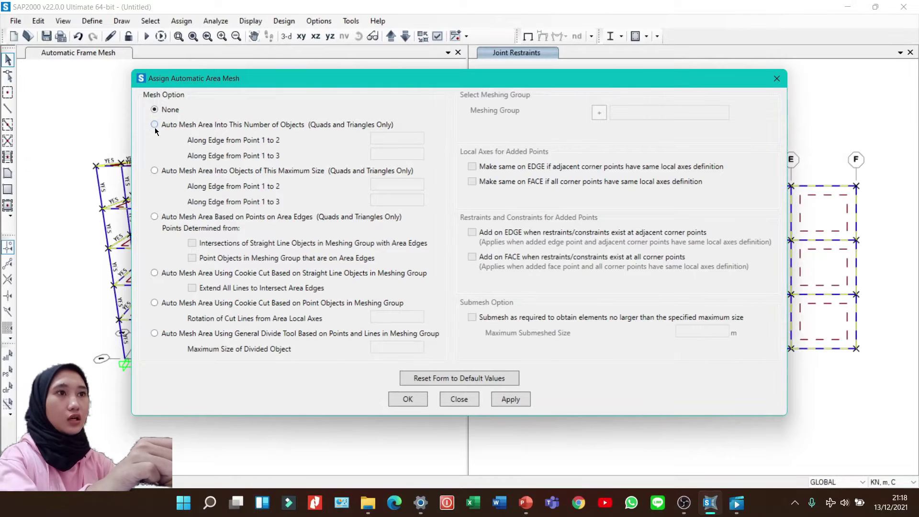
click(154, 124)
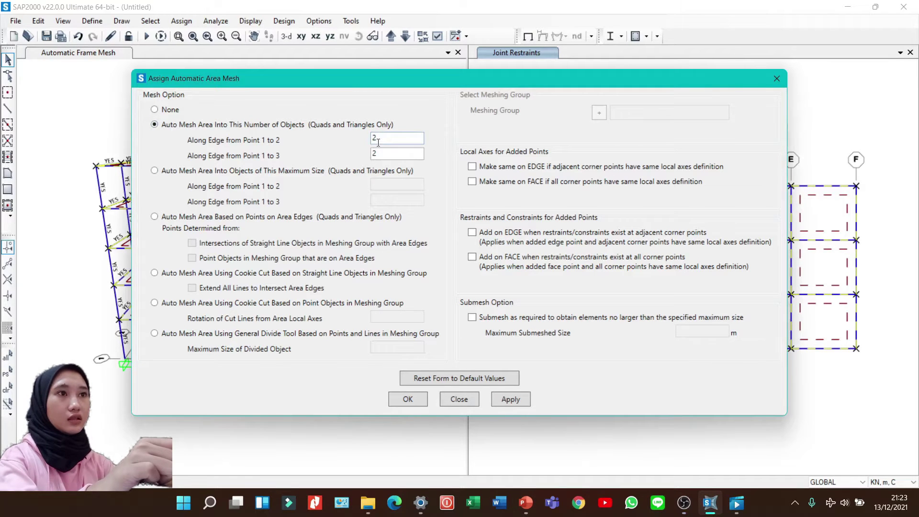
double_click(378, 139)
key(BackSpace)
text(10)
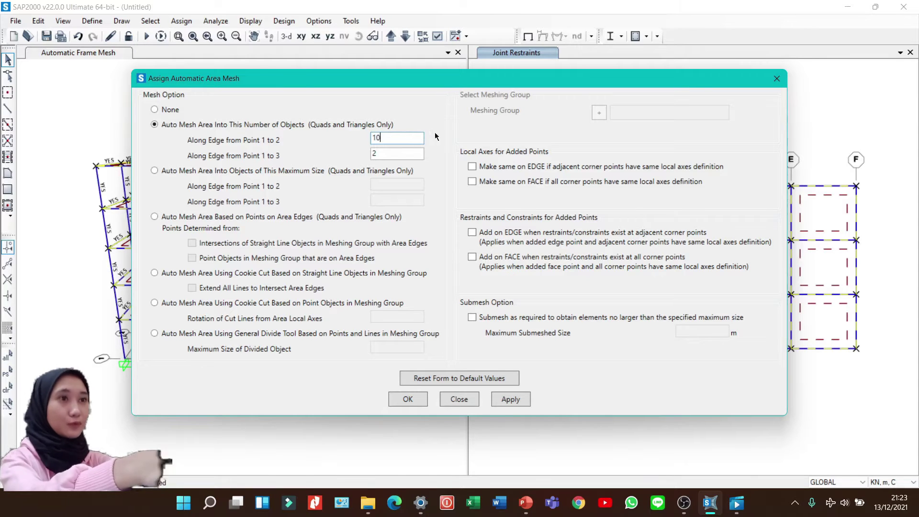
double_click(400, 151)
key(BackSpace)
text(10)
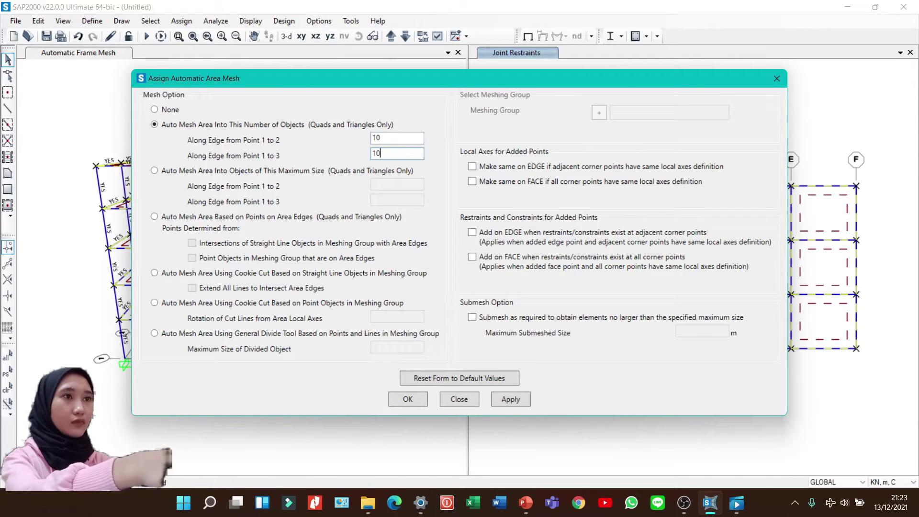
click(407, 398)
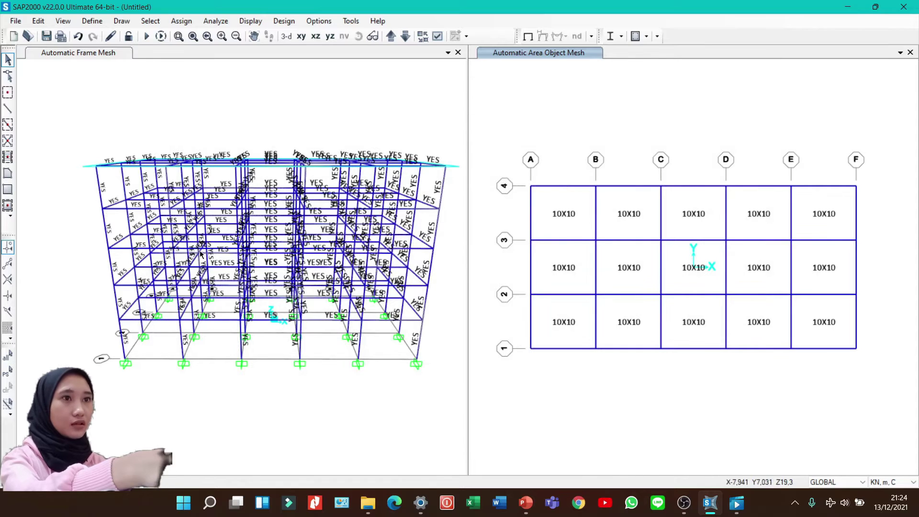
click(127, 271)
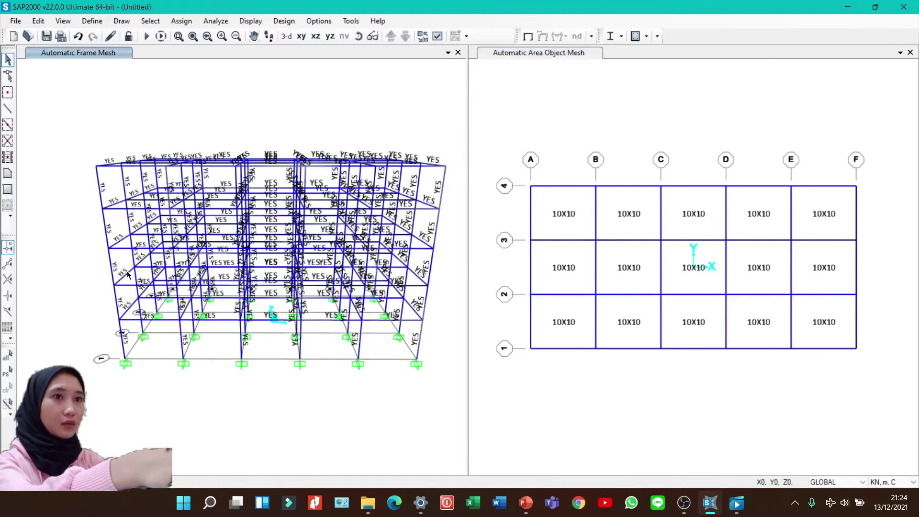
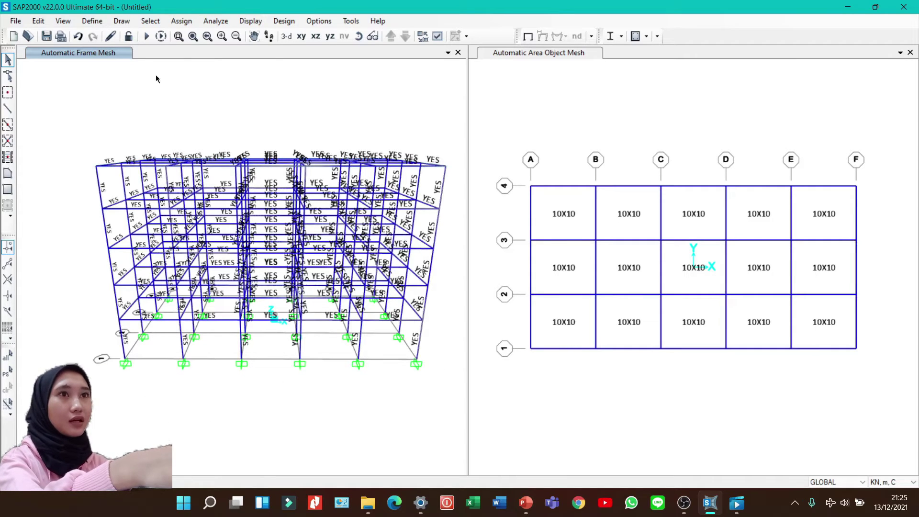
Step: Add a load pattern named SDL of type Super Dead with a self-weight multiplier of 0
click(91, 21)
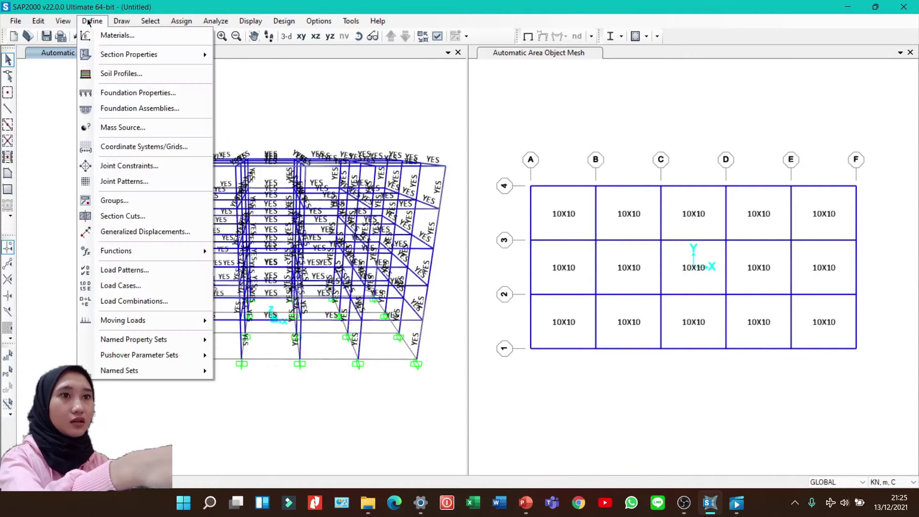
click(148, 270)
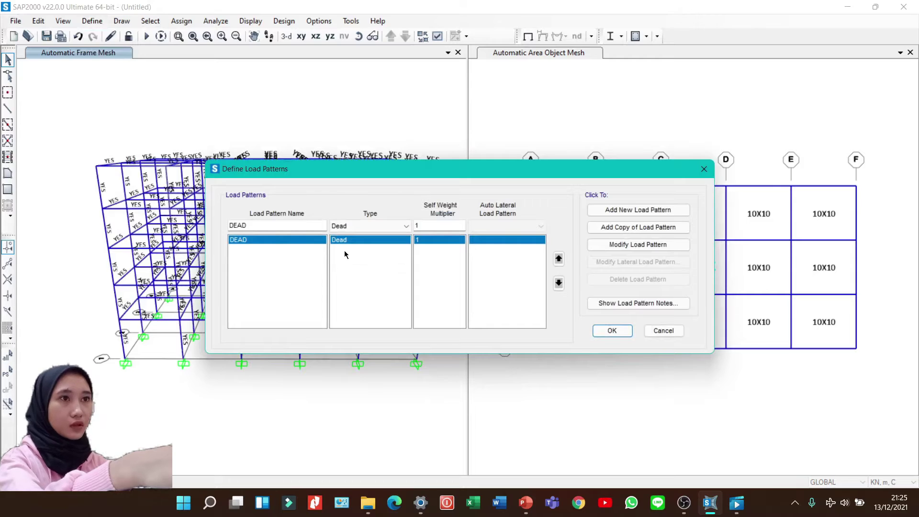
double_click(276, 228)
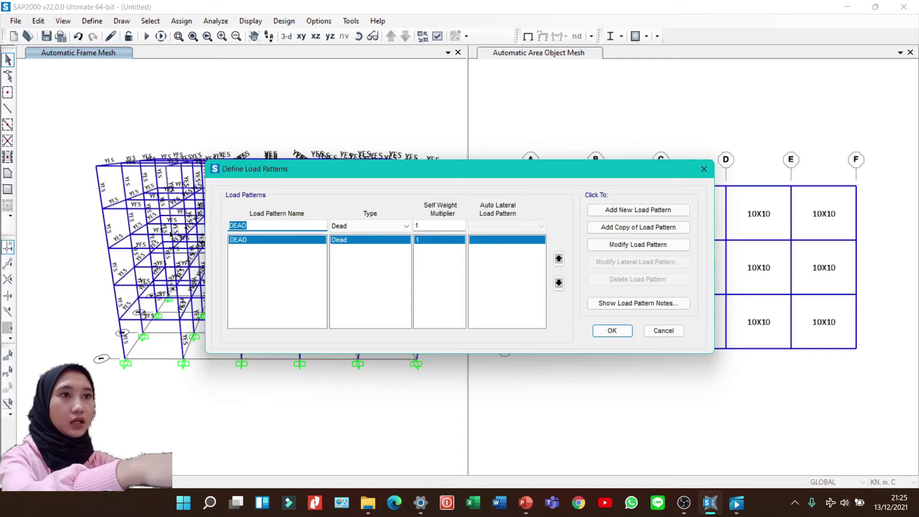
text(SDL)
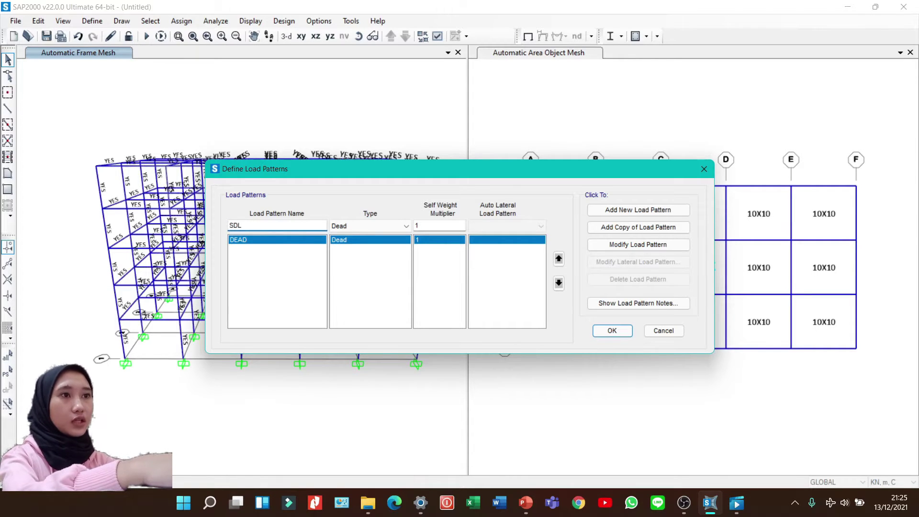
click(366, 223)
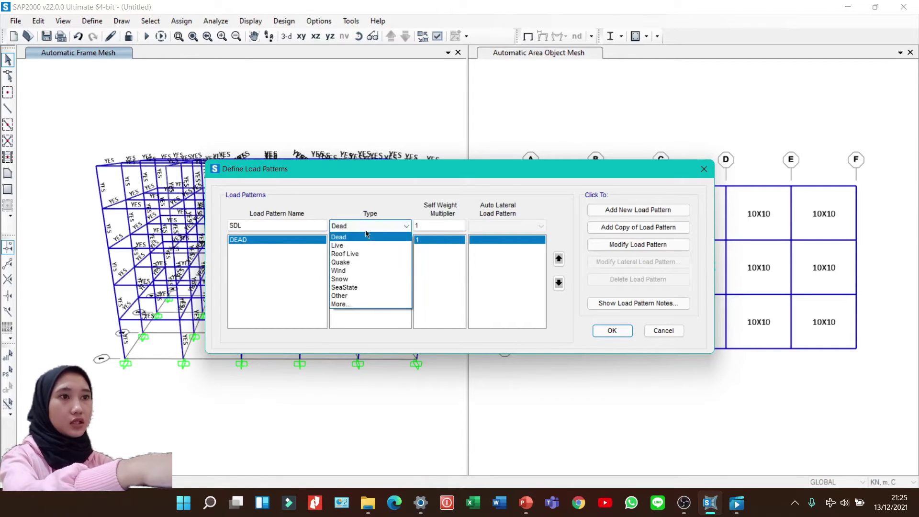
click(350, 303)
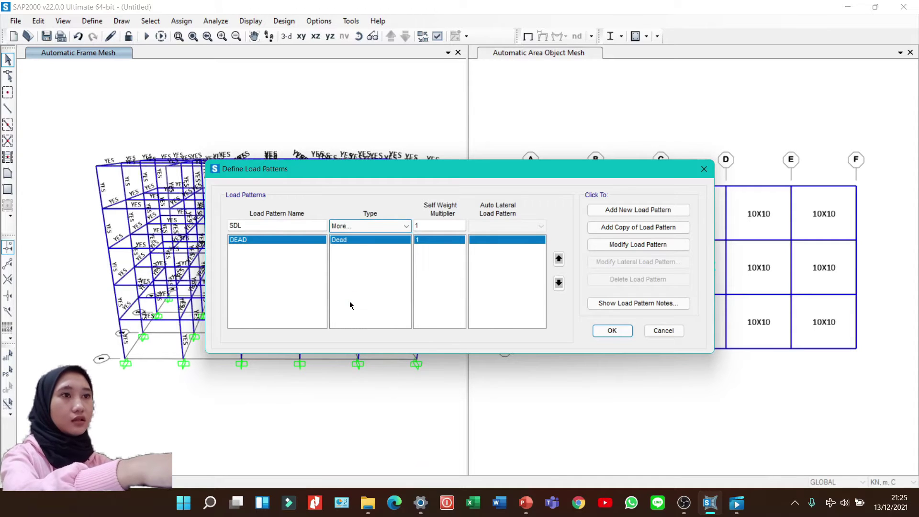
click(353, 231)
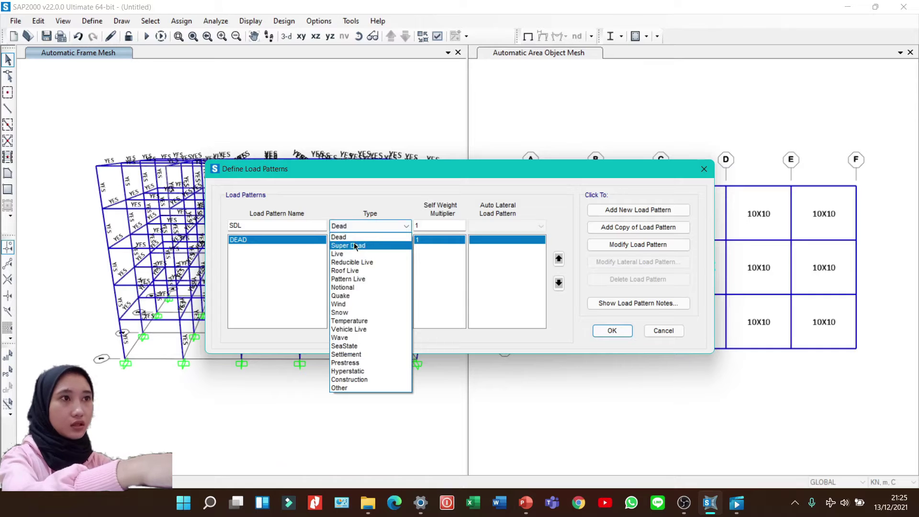
click(354, 245)
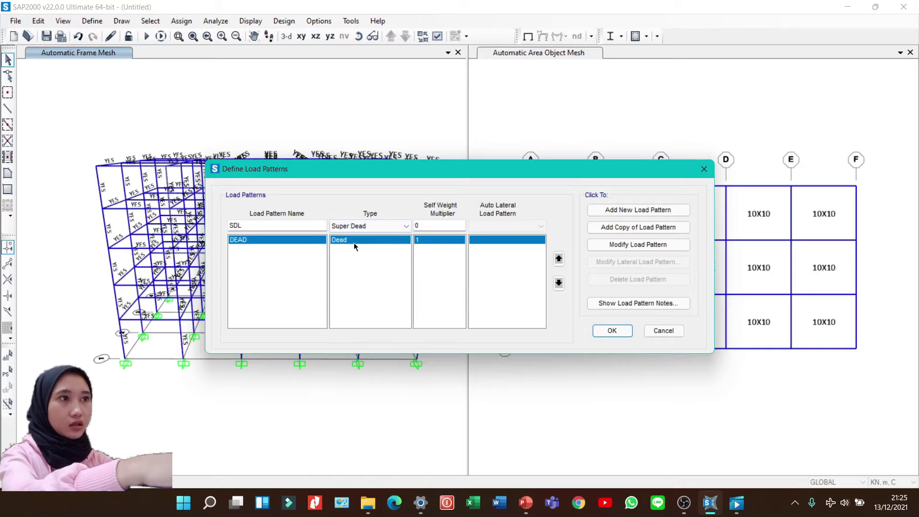
click(633, 213)
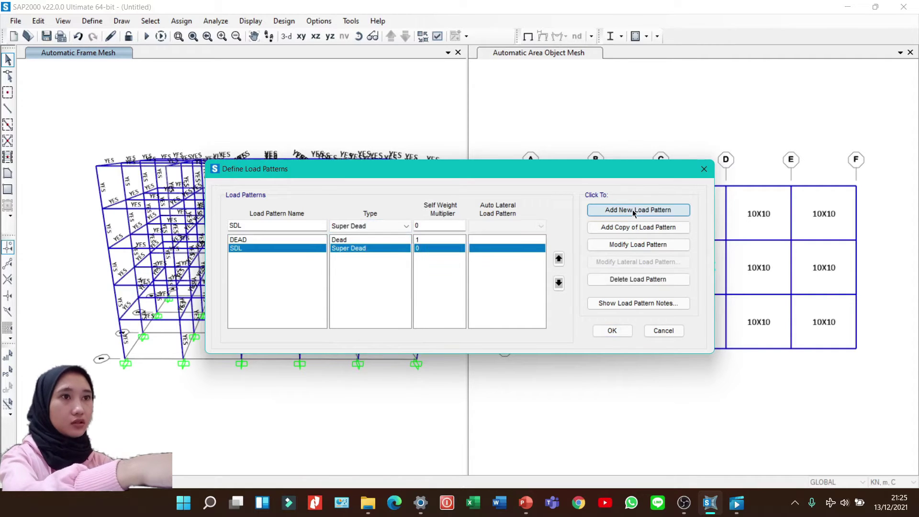
Step: Add a load pattern named LIVE of type Live with a self-weight multiplier of 0 and accept the load patterns
double_click(265, 226)
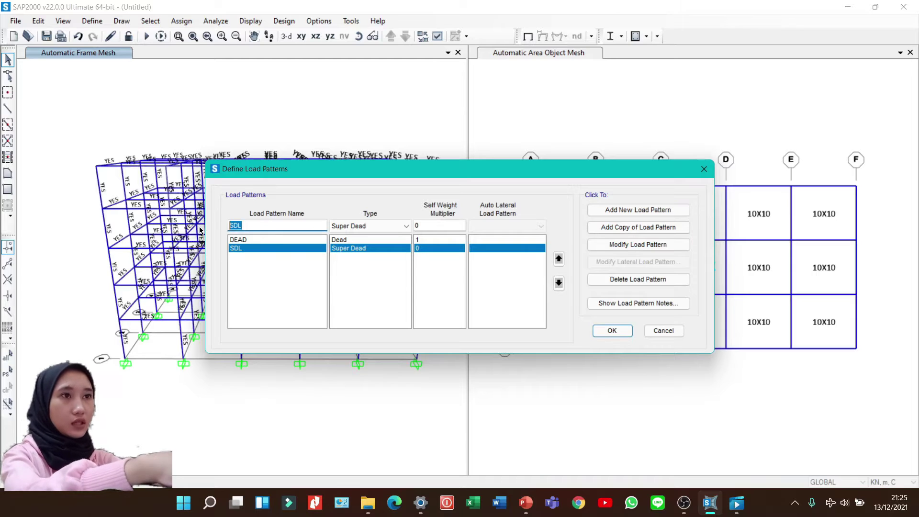
text(L)
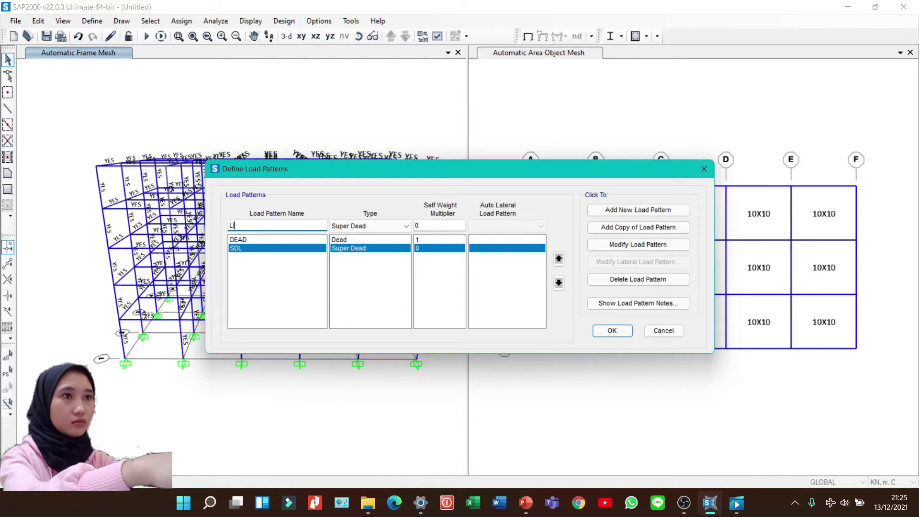
text(IVE)
click(332, 223)
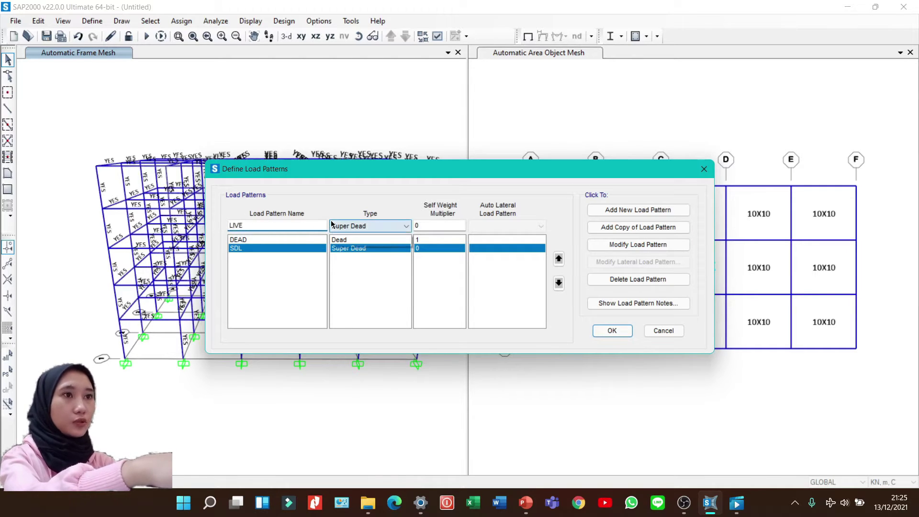
click(358, 257)
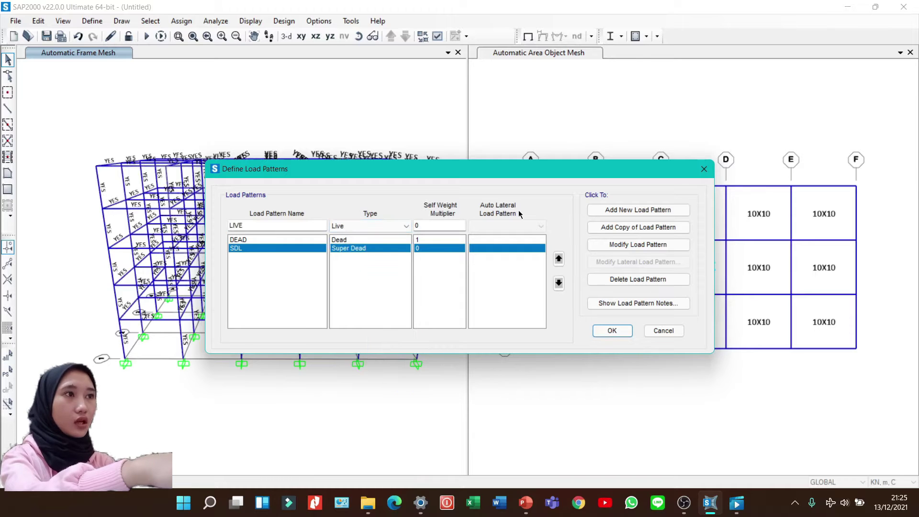
click(631, 210)
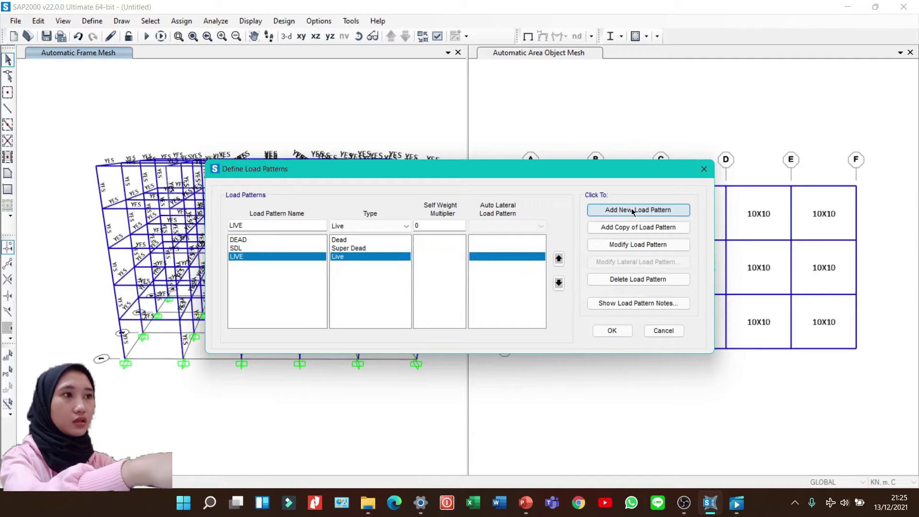
click(620, 335)
Step: Select everything in the roof plan at Z=19,3 and return that view to the undeformed shape
click(612, 81)
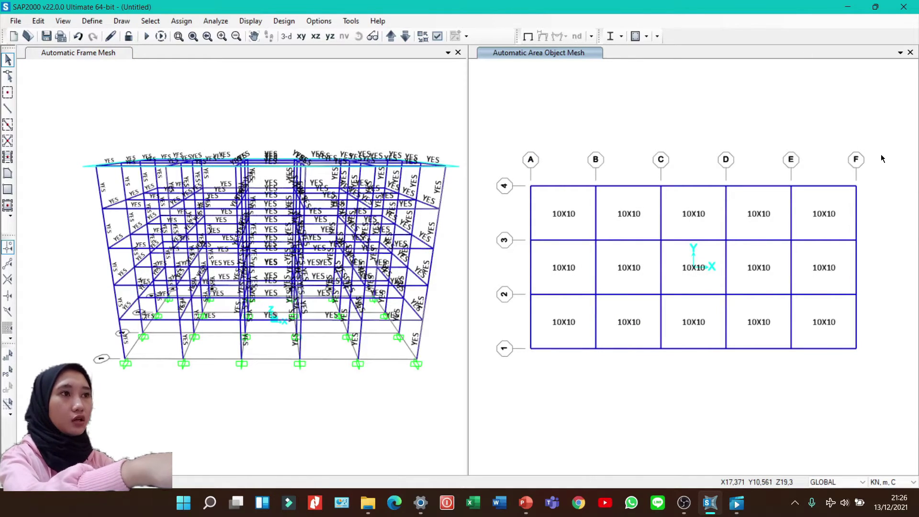
mouse_move(880, 154)
mouse_down()
mouse_move(606, 179)
mouse_move(497, 359)
mouse_move(508, 367)
mouse_up()
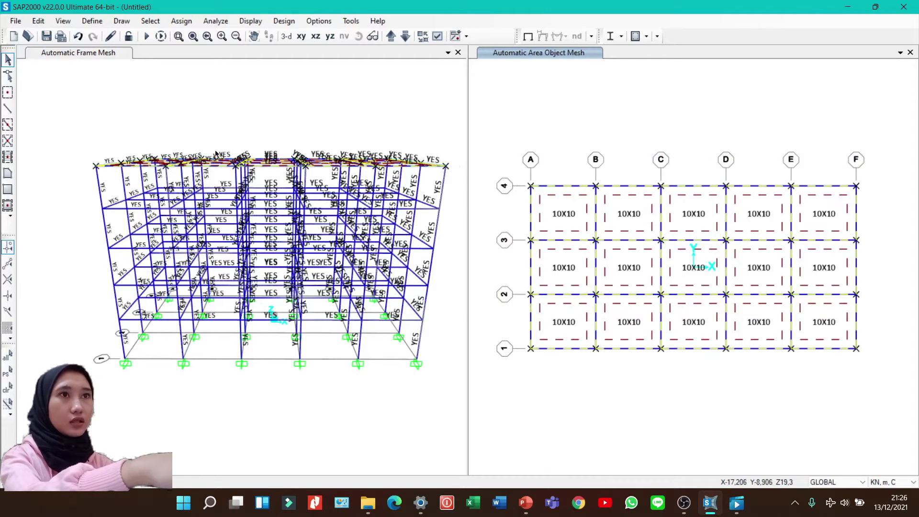
click(250, 22)
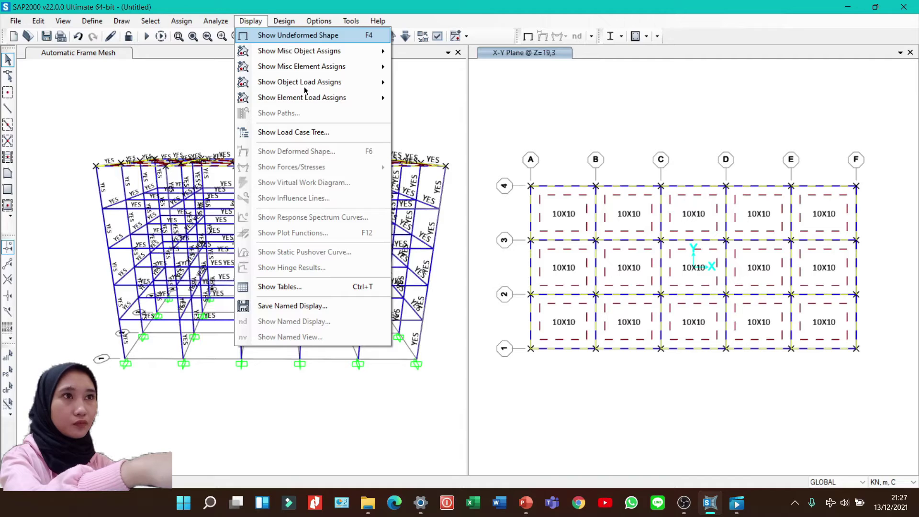
key(Return)
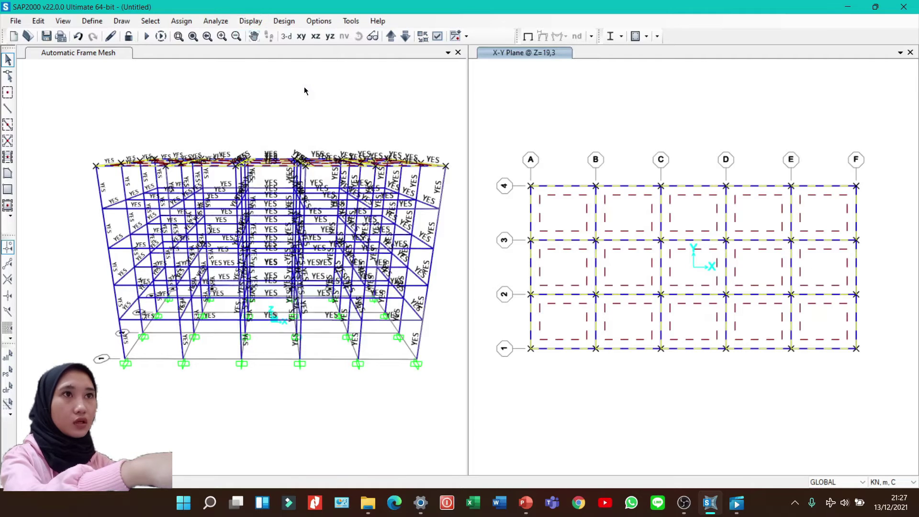
Step: Assign an SDL uniform area load of 0,09 kN/m² in the gravity direction to the selected roof slabs, replacing existing loads
click(190, 21)
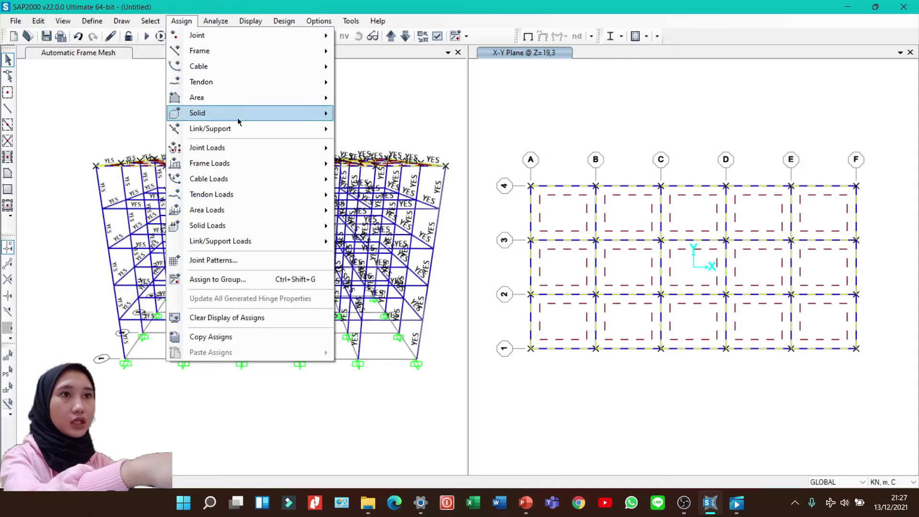
mouse_move(281, 211)
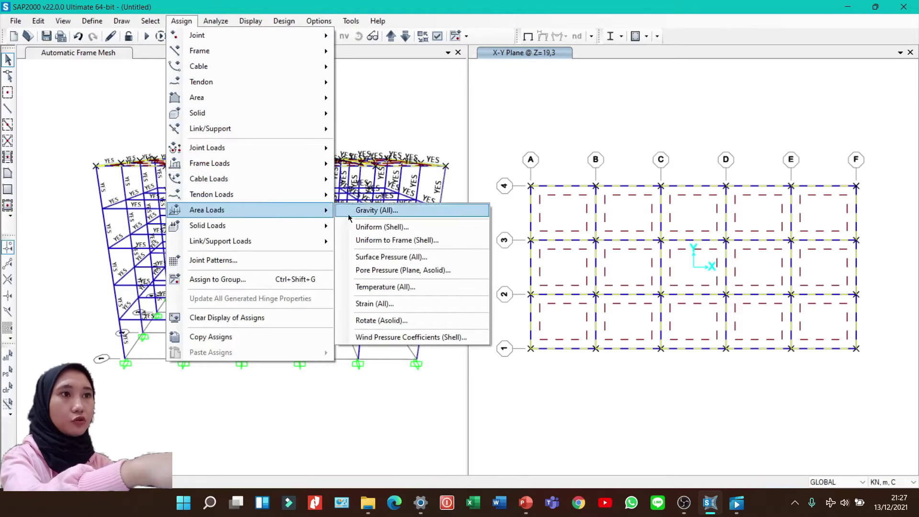
click(381, 228)
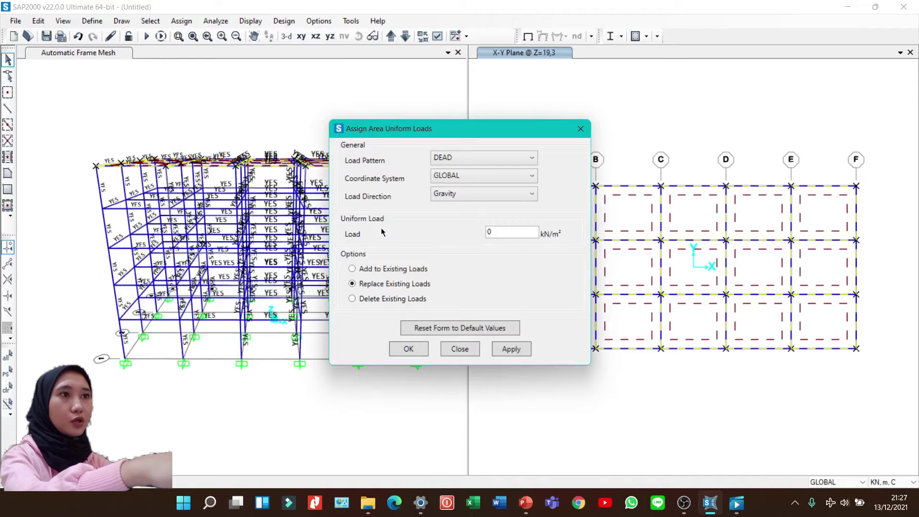
click(471, 159)
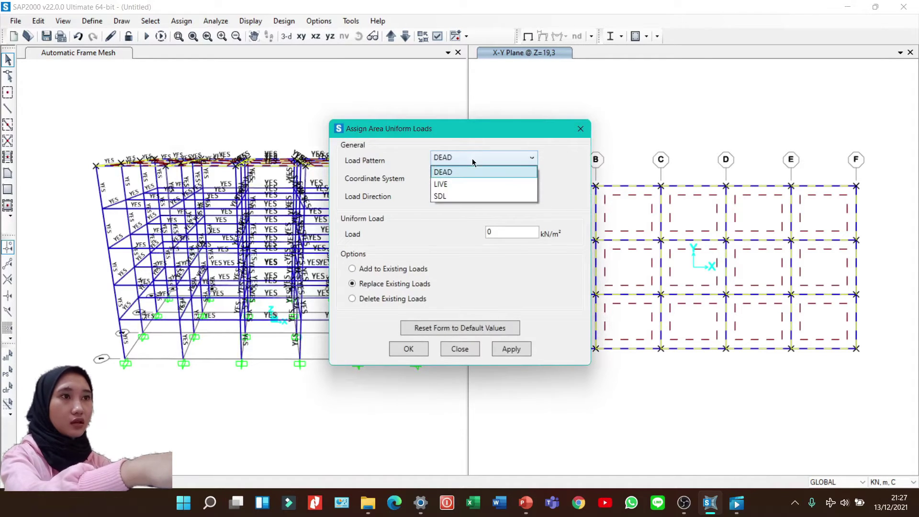
click(449, 197)
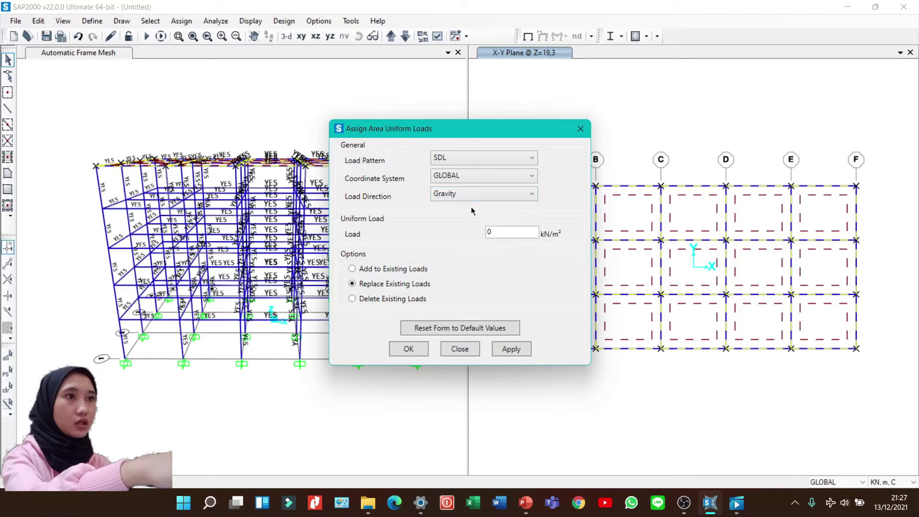
click(507, 231)
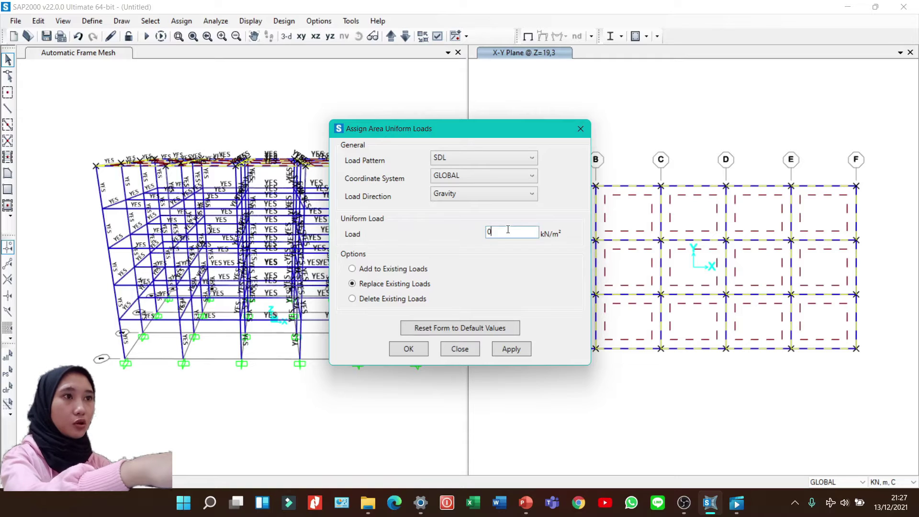
text(,09)
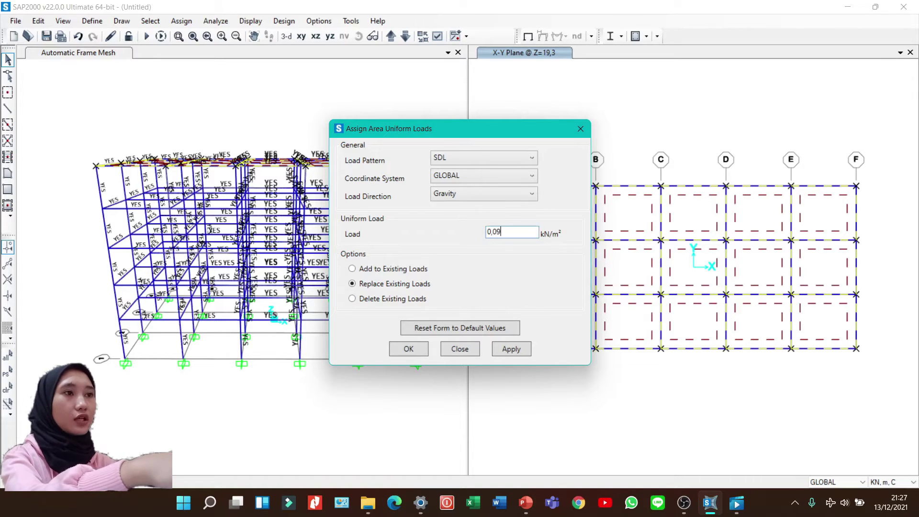
click(517, 348)
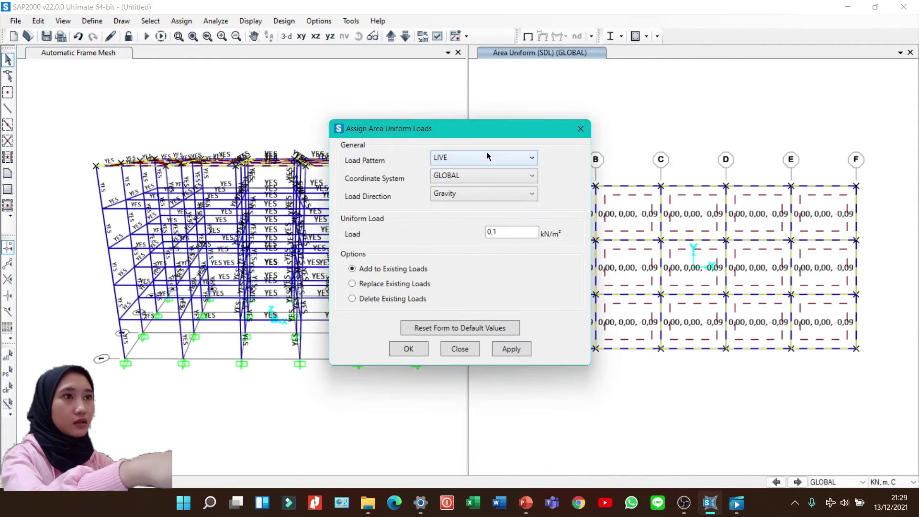
Step: Assign a LIVE uniform area load of 0,1 kN/m² in the gravity direction to the roof slabs, adding to existing loads
click(487, 156)
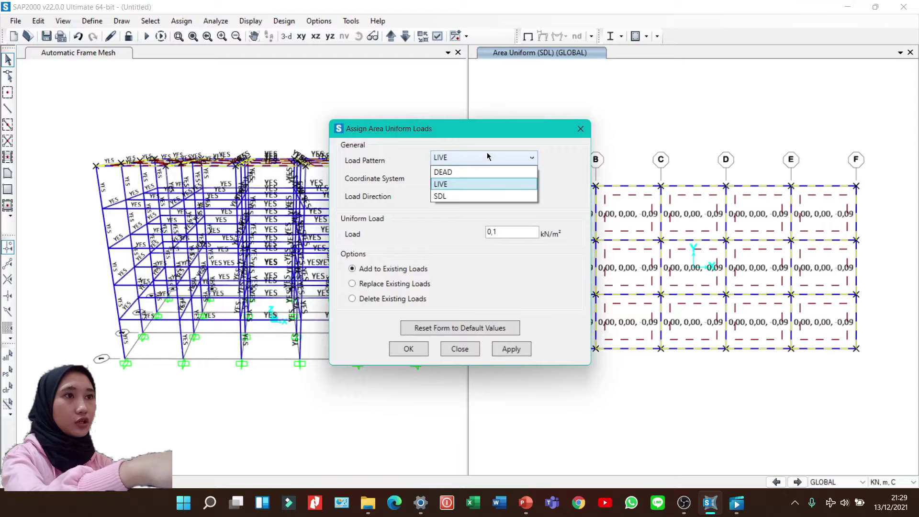
click(457, 184)
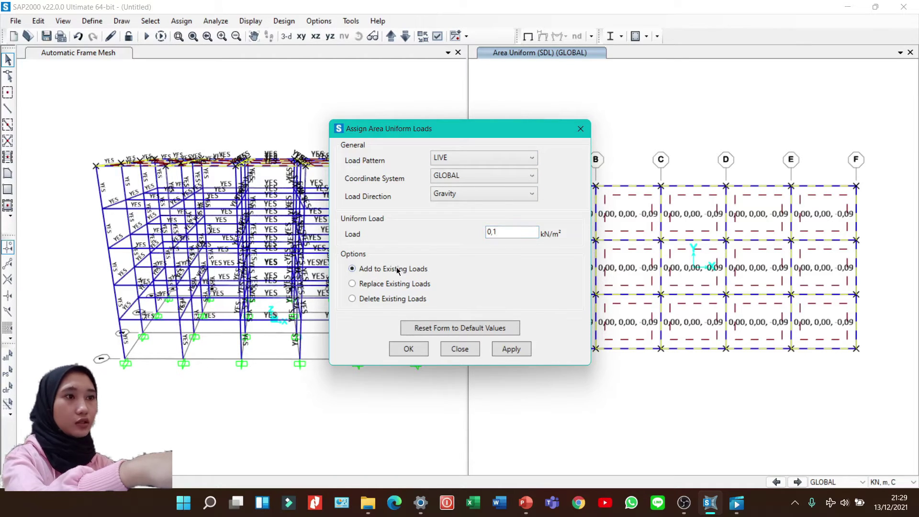
click(510, 349)
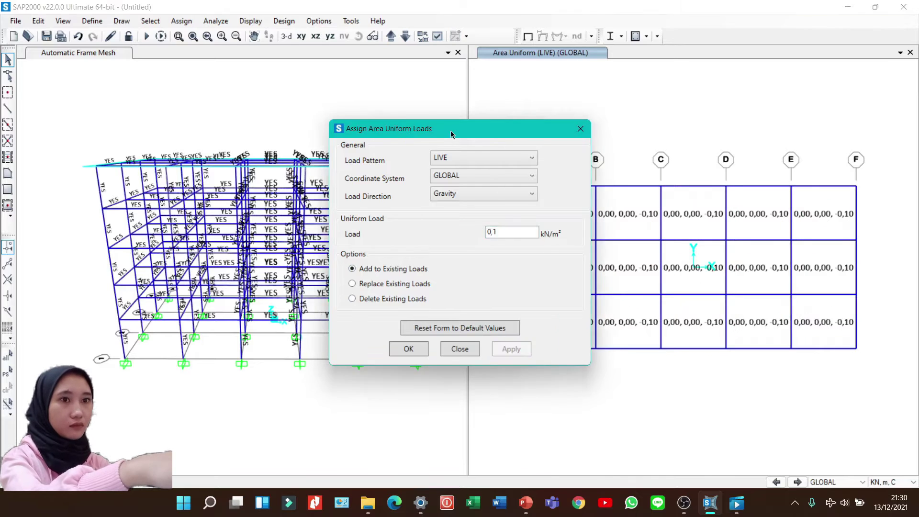
drag(449, 130, 278, 139)
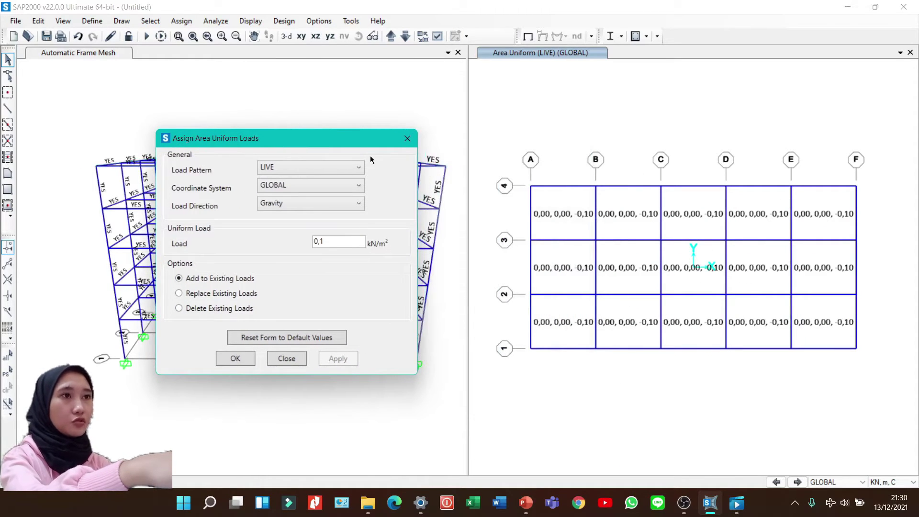
drag(352, 139, 389, 141)
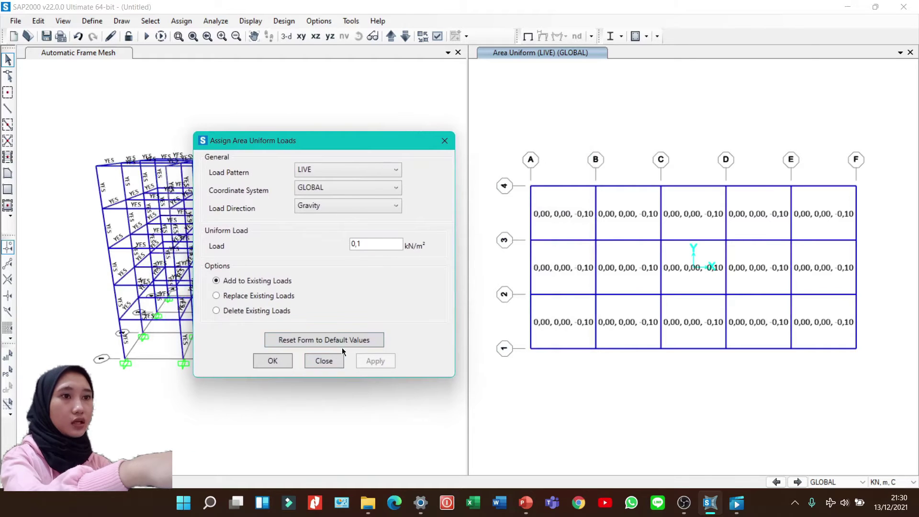
click(272, 361)
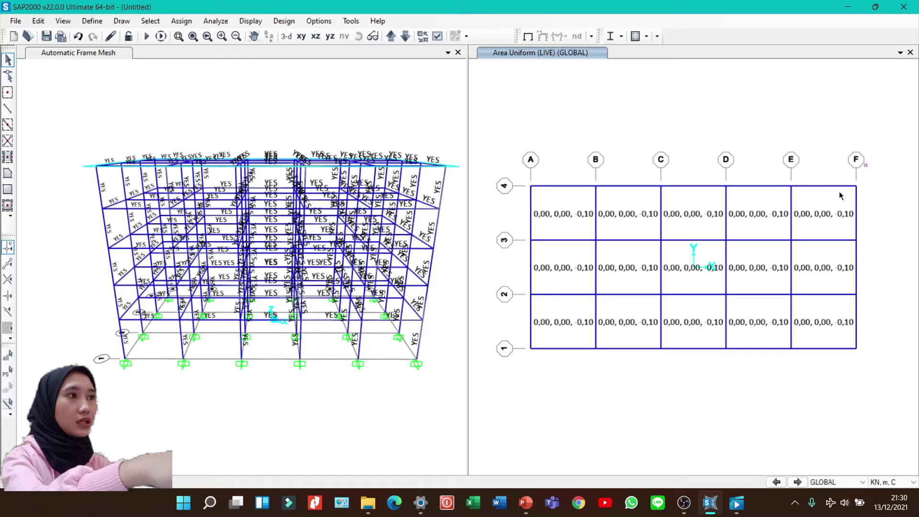
Step: Select the perimeter beams of the roof plan along grid lines 1, 4, A and F
drag(841, 346, 823, 349)
drag(742, 395, 537, 348)
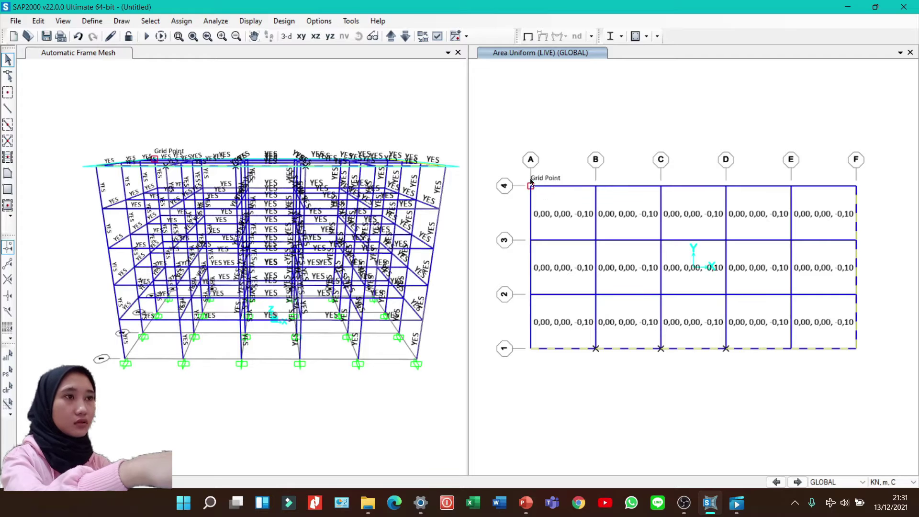
drag(530, 196, 519, 351)
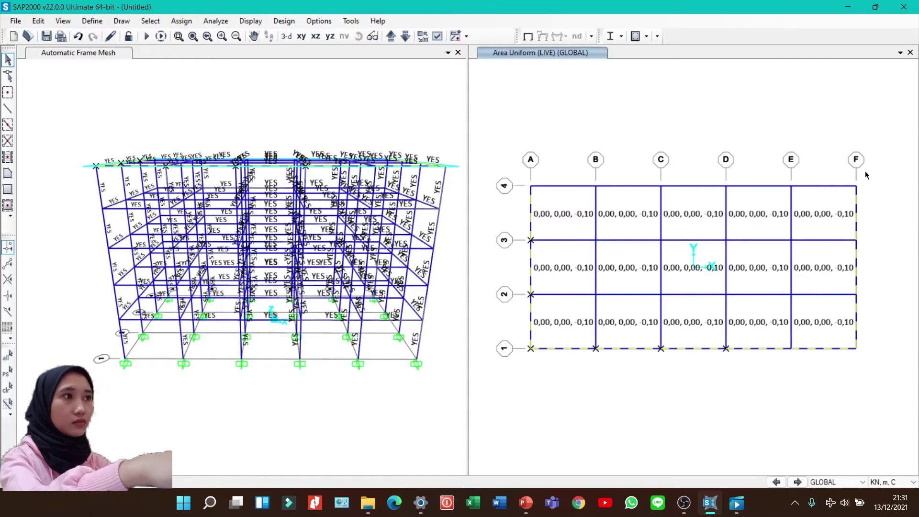
drag(869, 174, 498, 186)
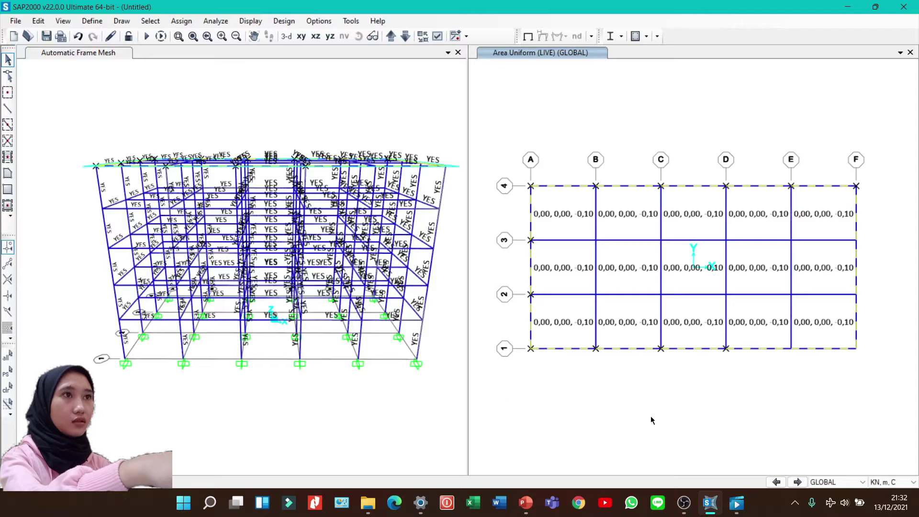
Step: Assign an SDL uniform distributed frame load of 14,8 kN/m in the gravity direction to the selected perimeter beams
click(181, 20)
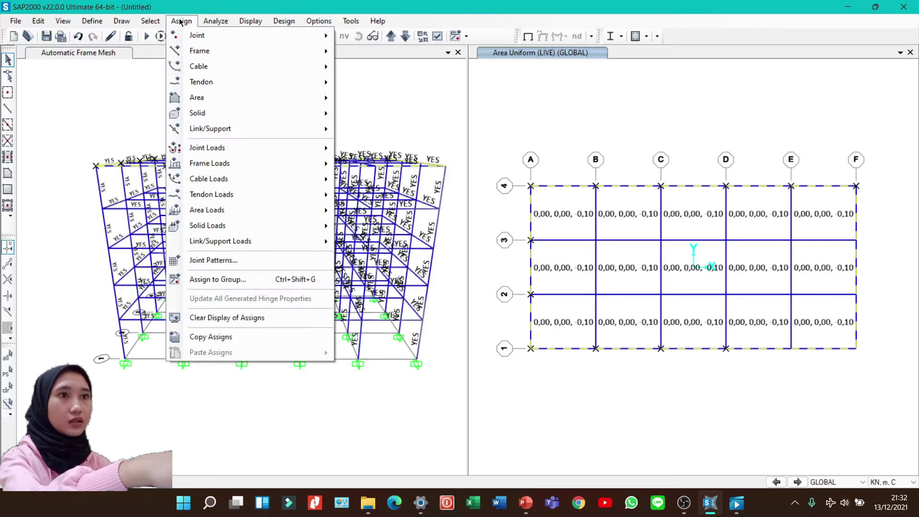
mouse_move(242, 168)
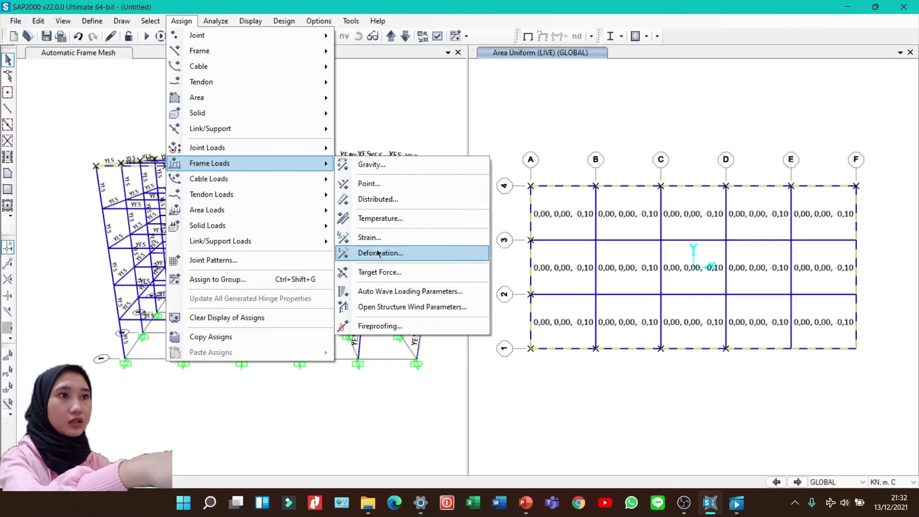
click(371, 199)
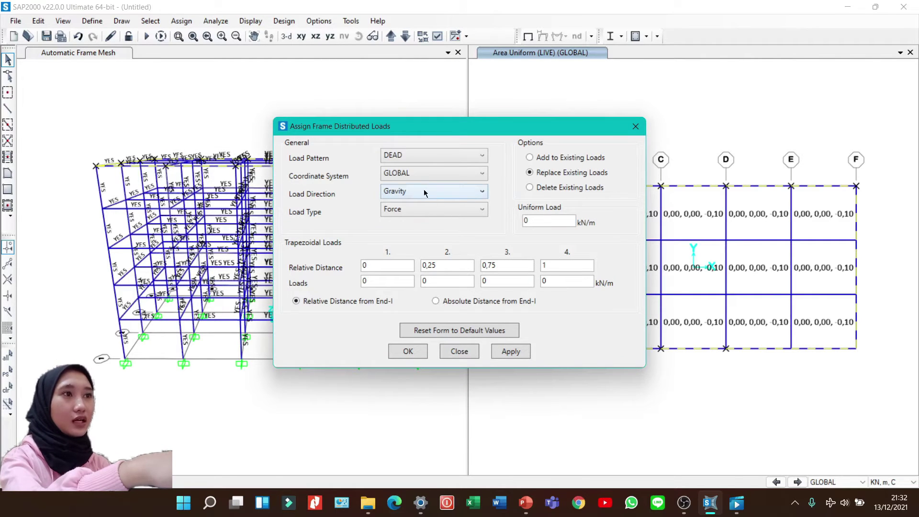
click(431, 156)
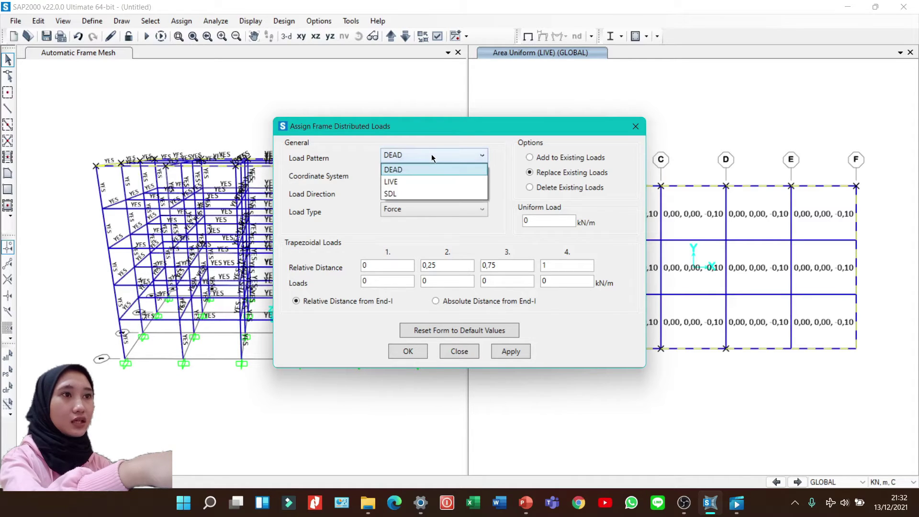
click(401, 189)
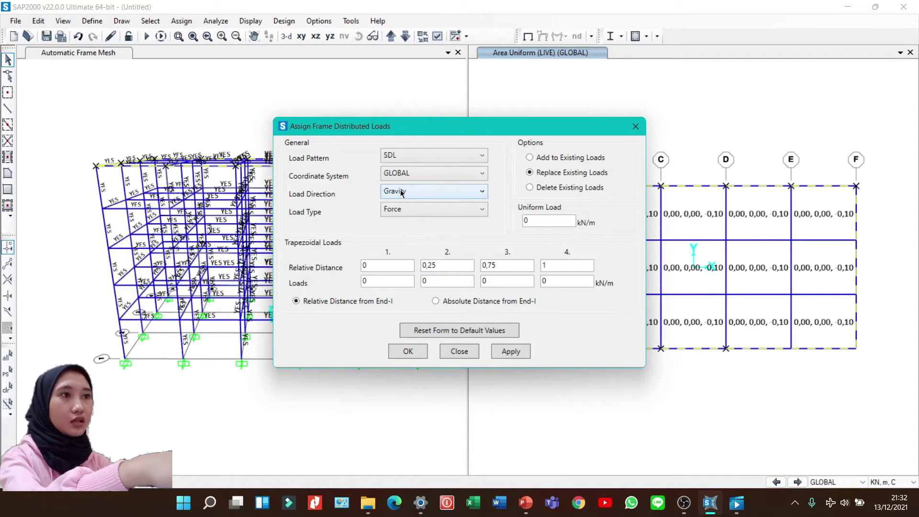
double_click(537, 221)
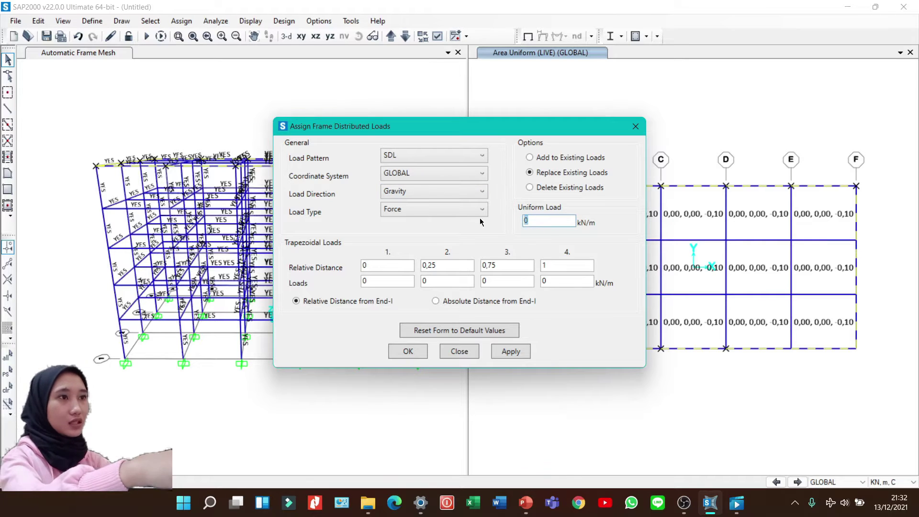
text(14,)
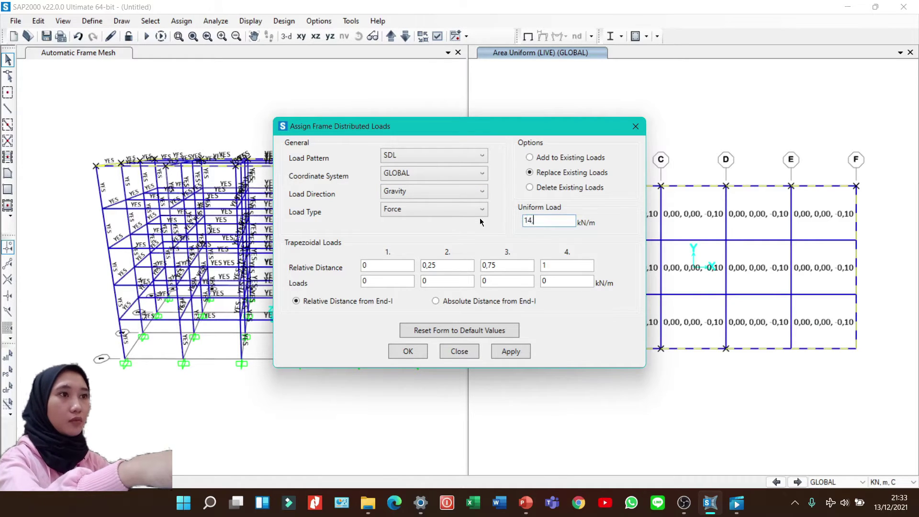
text(8)
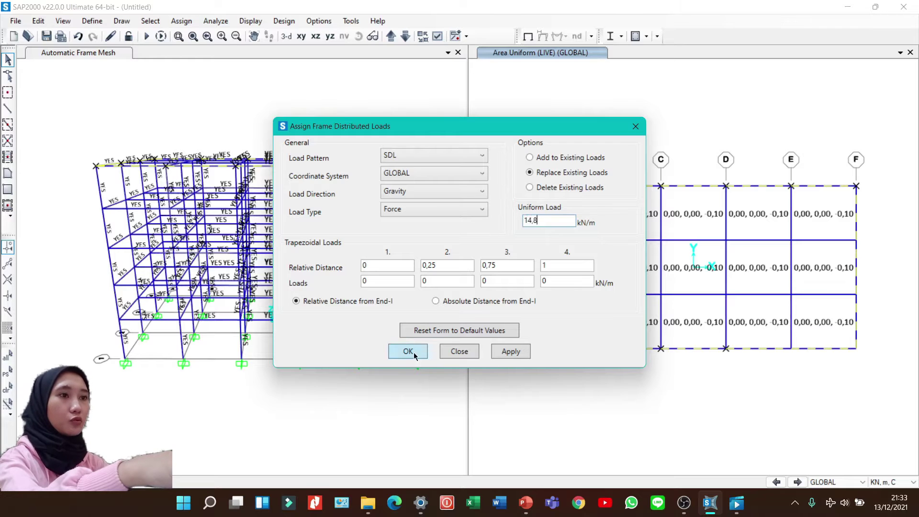
click(397, 349)
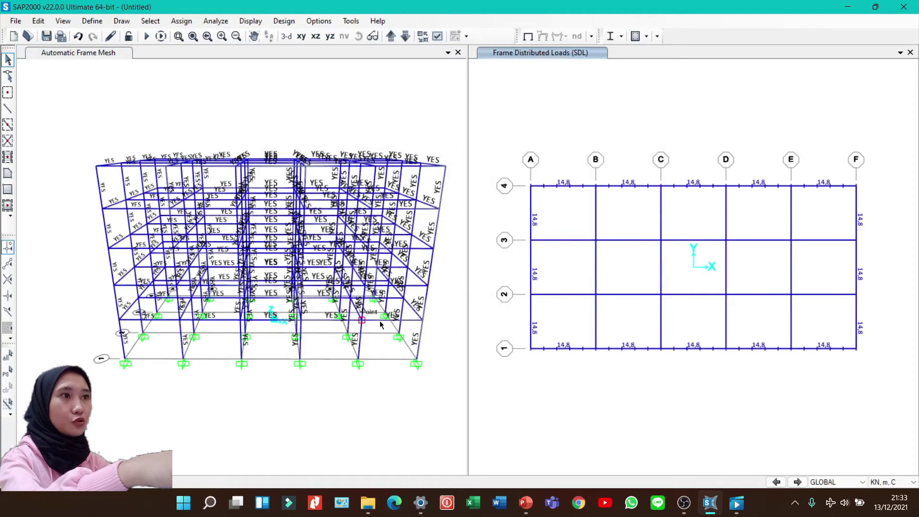
Step: Display the SDL span loading forces of the frame objects in the 3D view
click(333, 124)
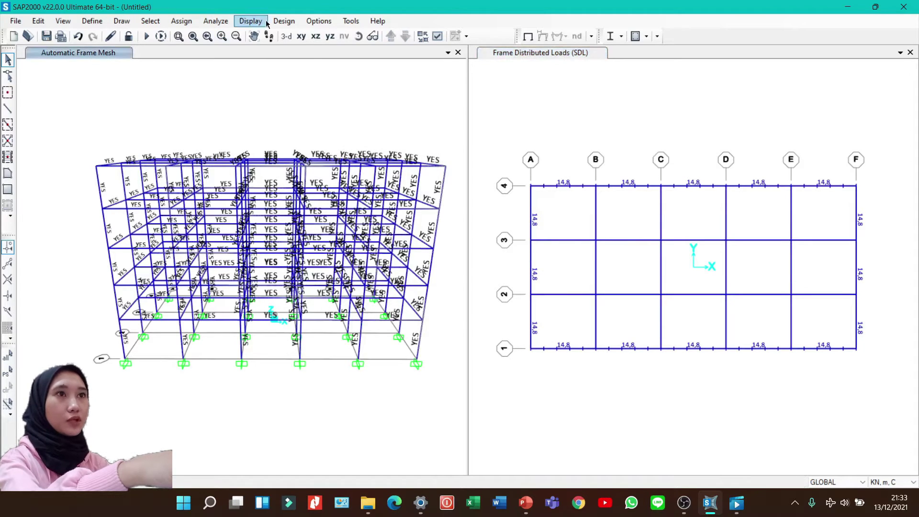
click(251, 21)
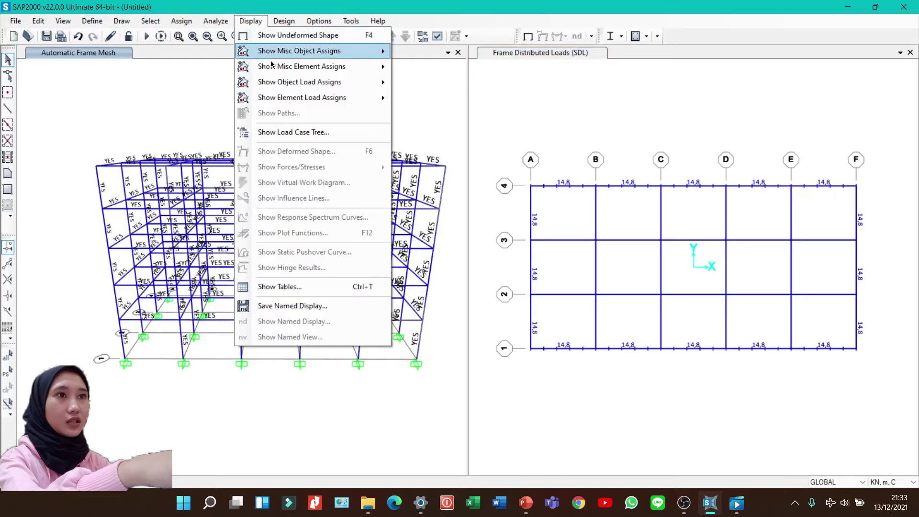
mouse_move(302, 86)
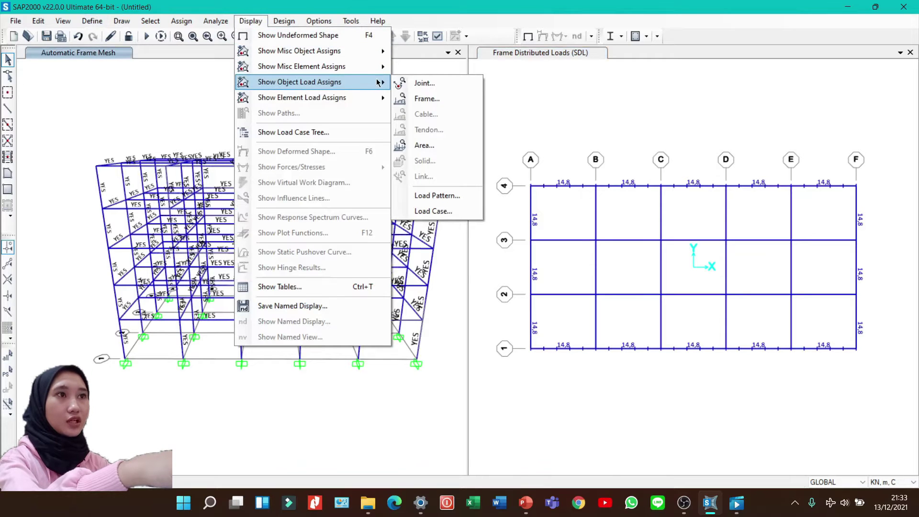
click(427, 99)
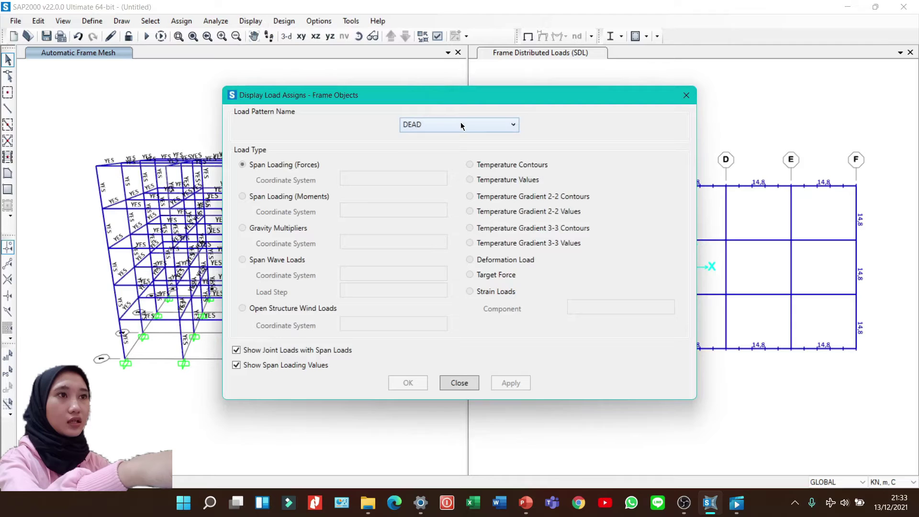
click(460, 124)
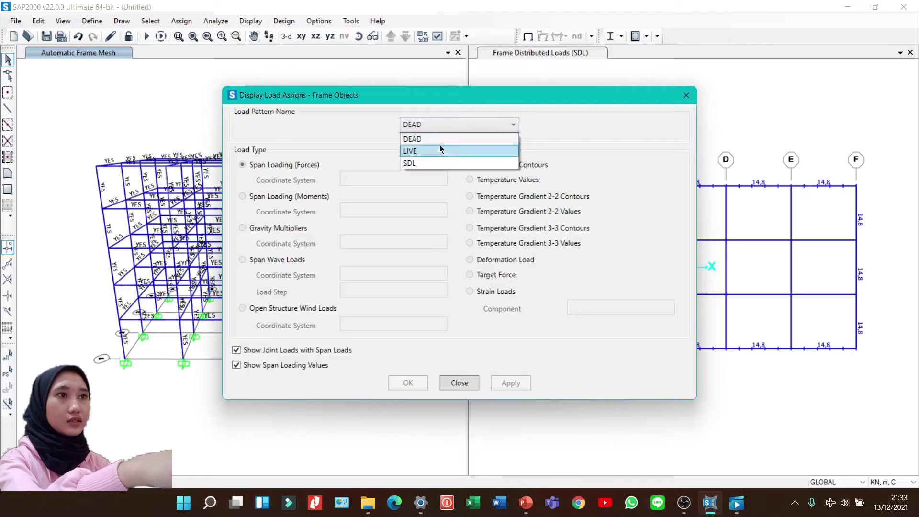
click(427, 163)
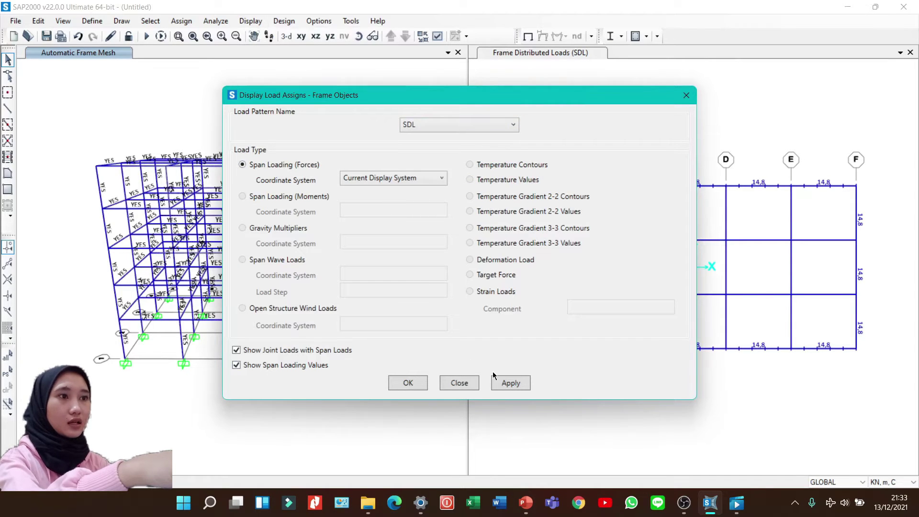
click(408, 382)
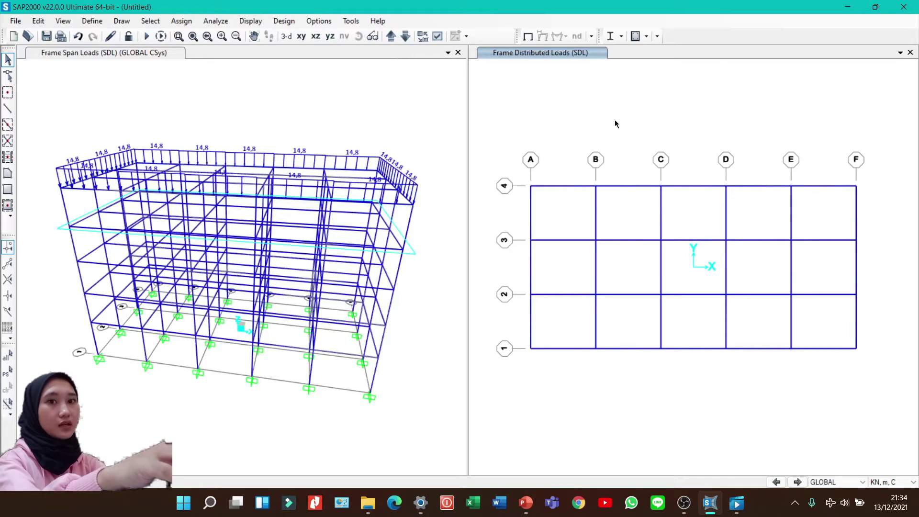
Step: Select all beams and slabs in each of the four floor plans below the roof
drag(872, 139, 508, 373)
click(406, 36)
click(406, 36)
drag(896, 151, 507, 371)
click(405, 36)
drag(861, 151, 498, 364)
Step: Assign an SDL uniform area load of 0,54 kN/m² to the selected floor slabs, adding to existing loads
click(181, 20)
mouse_move(203, 209)
click(382, 168)
click(483, 157)
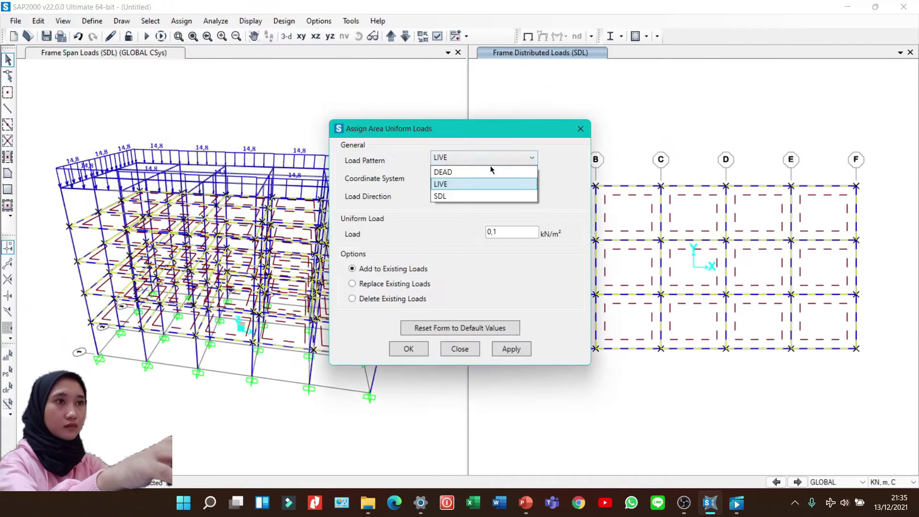
click(480, 194)
text(0,54)
click(408, 349)
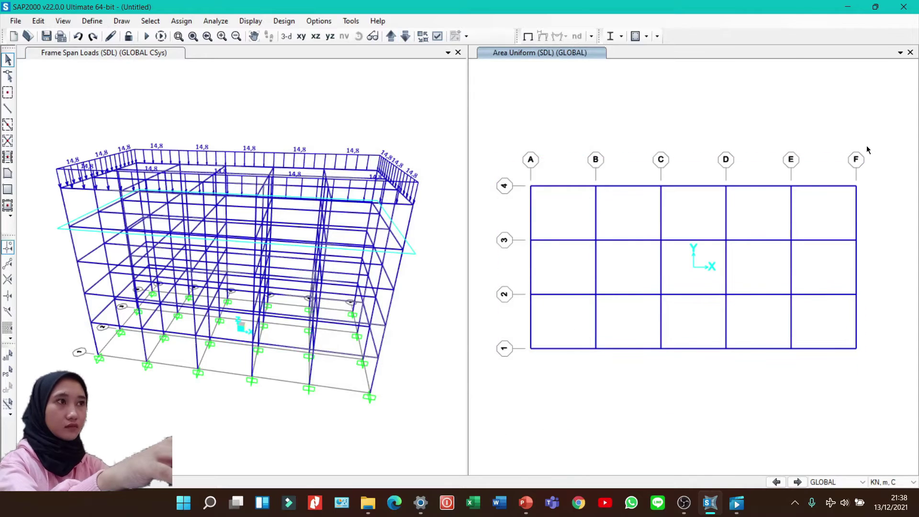
Step: Assign a LIVE uniform area load of 0,25 kN/m² in the gravity direction to all slabs of the four floors below the roof
drag(866, 150, 517, 390)
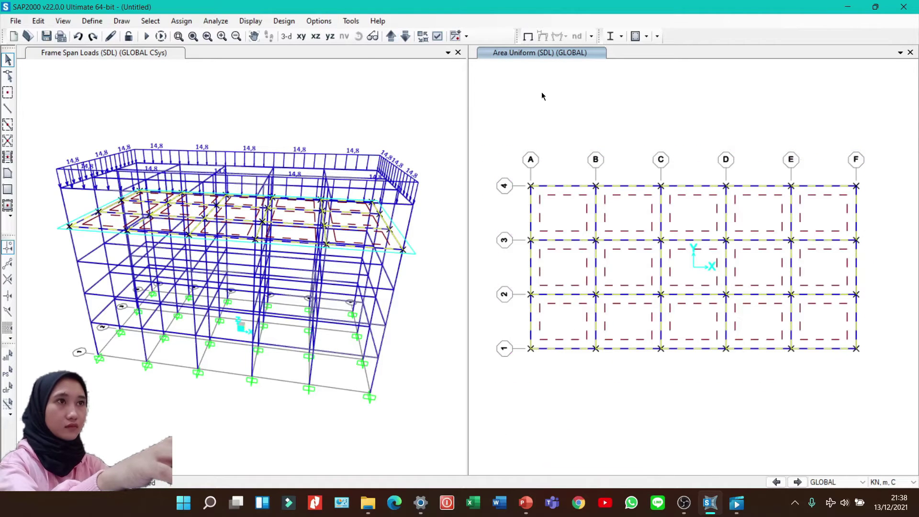
drag(898, 148, 515, 378)
click(407, 39)
drag(899, 146, 517, 376)
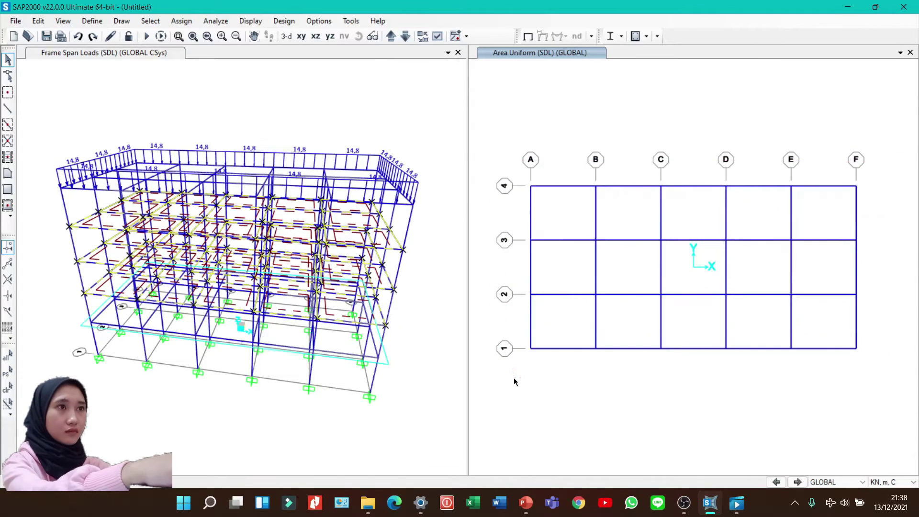
click(181, 21)
mouse_move(211, 209)
click(389, 227)
click(483, 158)
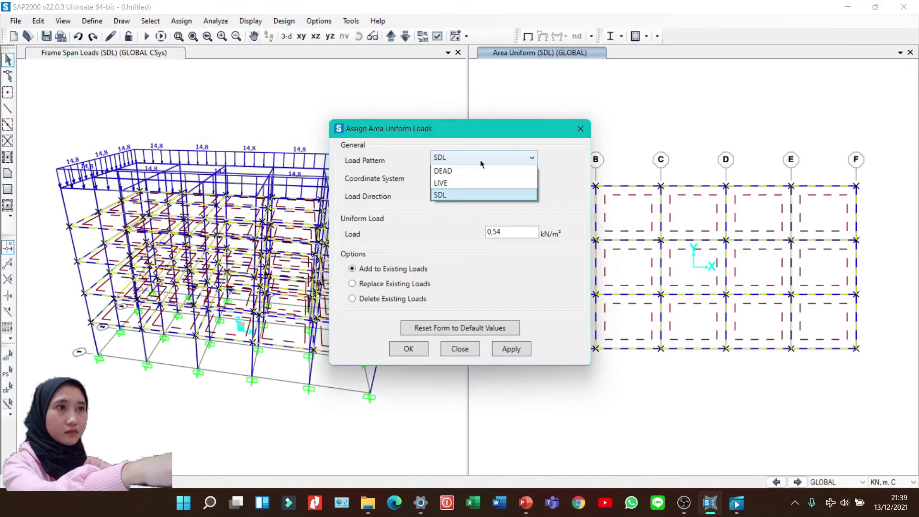
click(460, 187)
click(512, 230)
text(0,25)
click(408, 349)
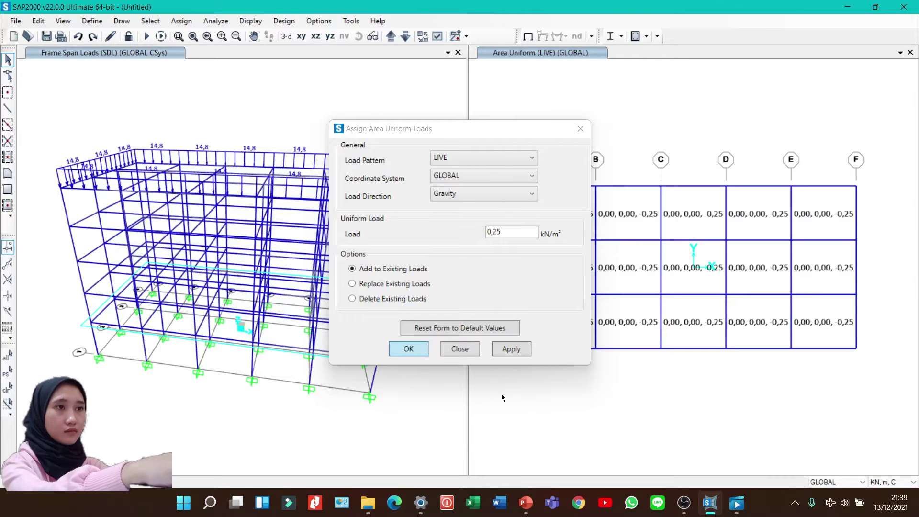
Step: Inspect the loads assigned to a slab near grid B on the lowest floor
right_click(651, 214)
click(391, 121)
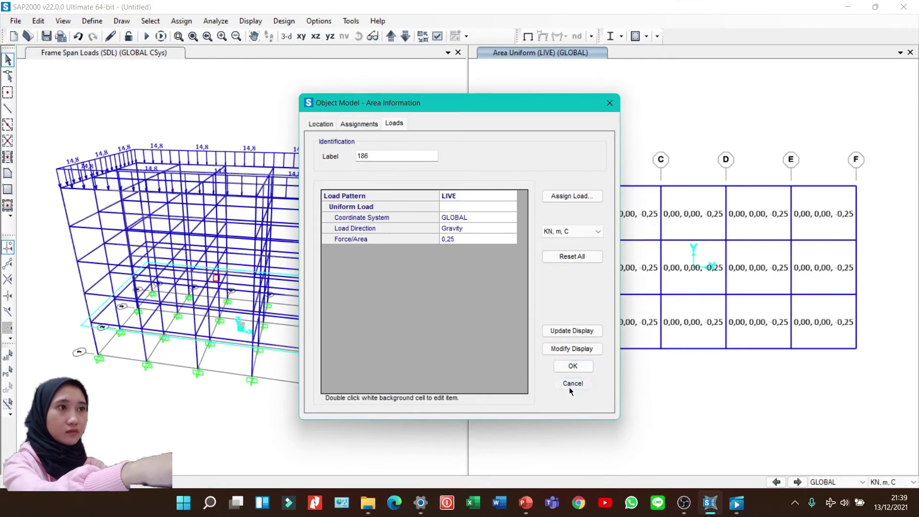
click(571, 385)
Step: Select all beams and slabs on the four floors below the roof, working upward from the lowest floor
key(ctrl+p)
click(391, 36)
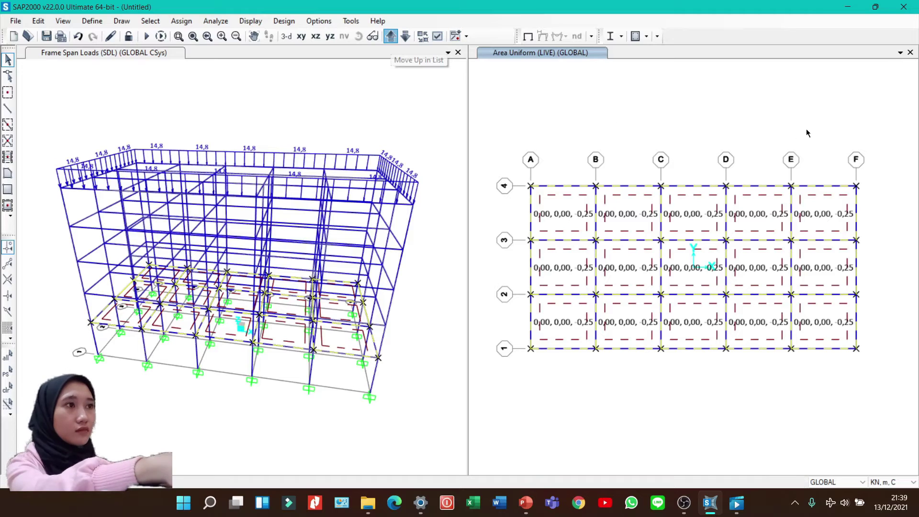
click(391, 36)
drag(880, 130, 486, 386)
click(391, 36)
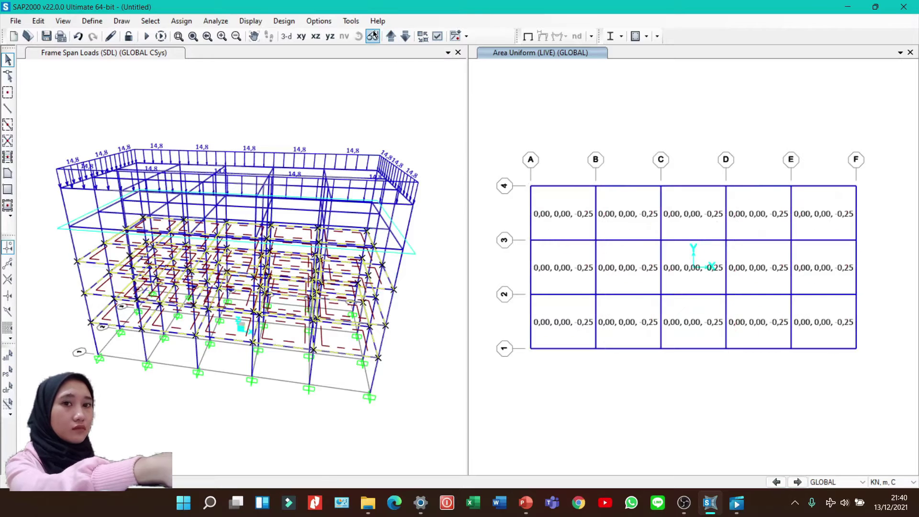
drag(866, 151, 503, 388)
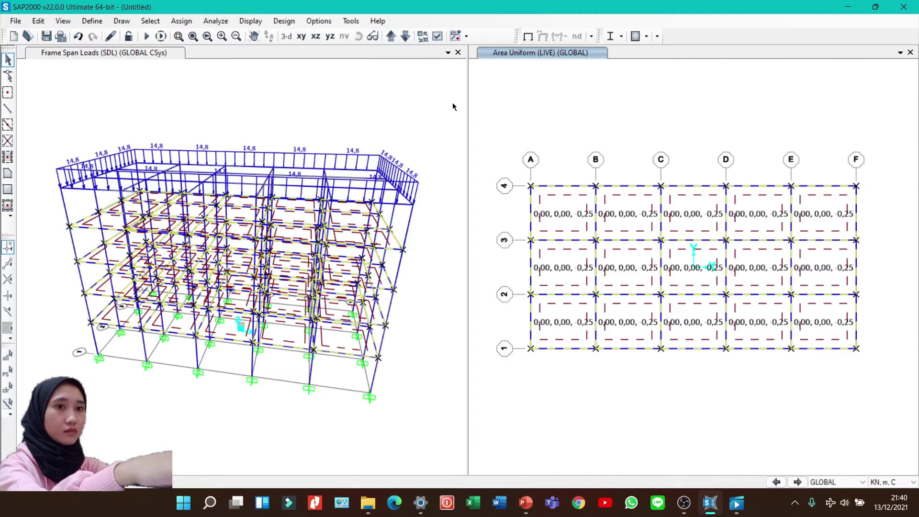
Step: Assign an SDL uniform area load of 0,54 kN/m² in the gravity direction to the selected slabs, adding to existing loads
click(182, 20)
mouse_move(272, 209)
click(469, 229)
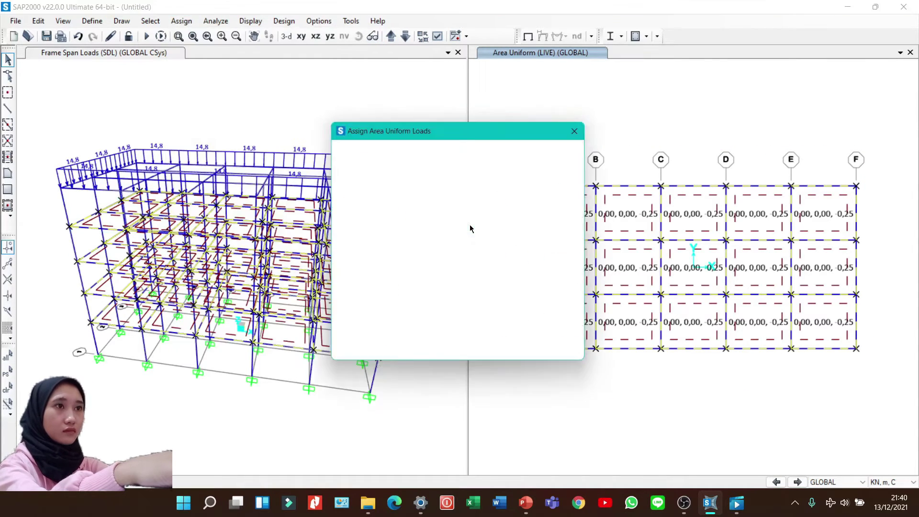
click(475, 160)
click(475, 197)
key(Tab)
key(Tab)
key(Tab)
text(0,54)
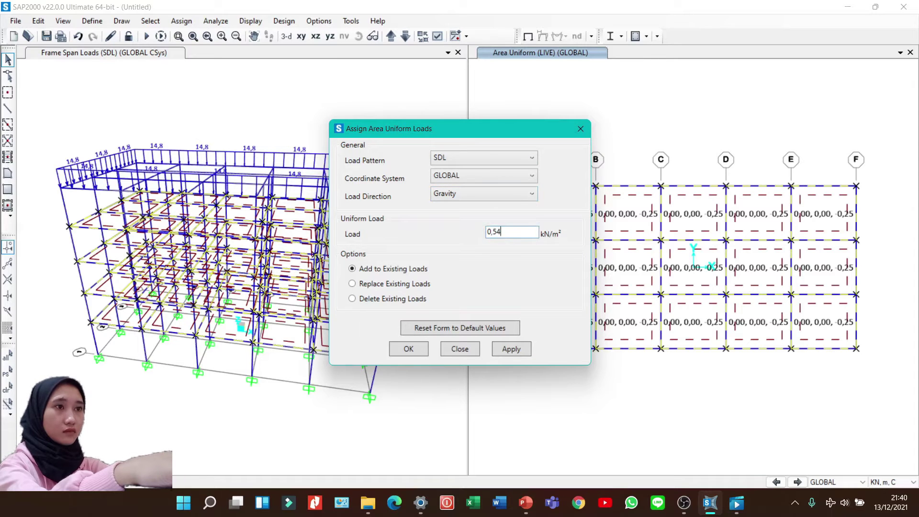
click(419, 350)
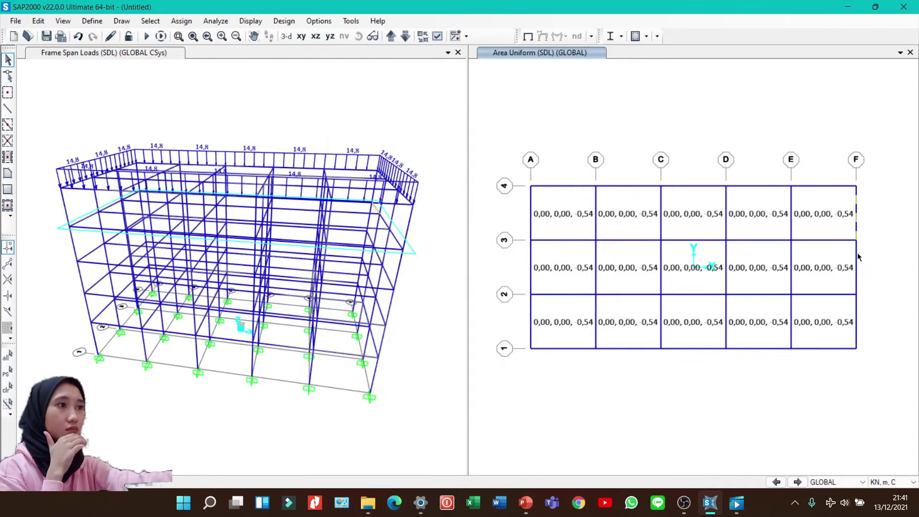
Step: Select all perimeter beams along grids 1, 4, A and F on the floor directly below the roof
click(827, 350)
click(762, 350)
click(696, 350)
click(630, 350)
click(549, 348)
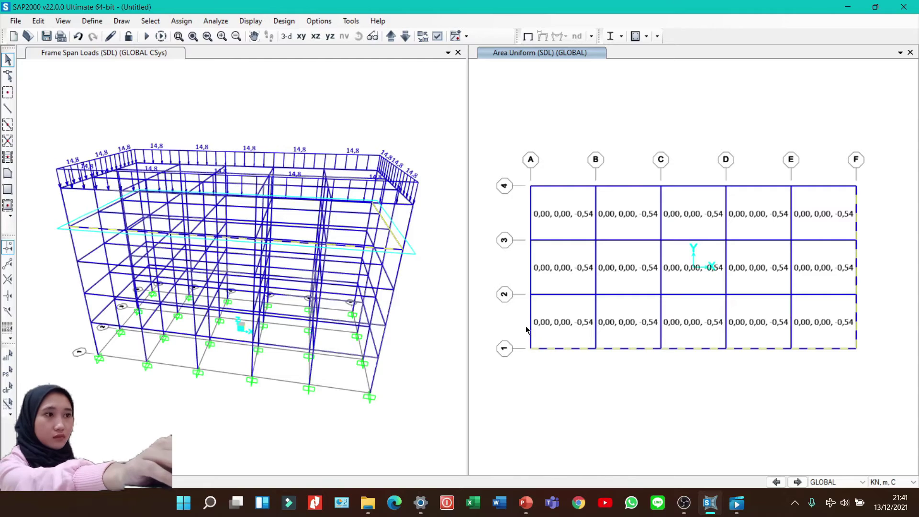
click(529, 327)
click(529, 260)
click(530, 212)
click(564, 186)
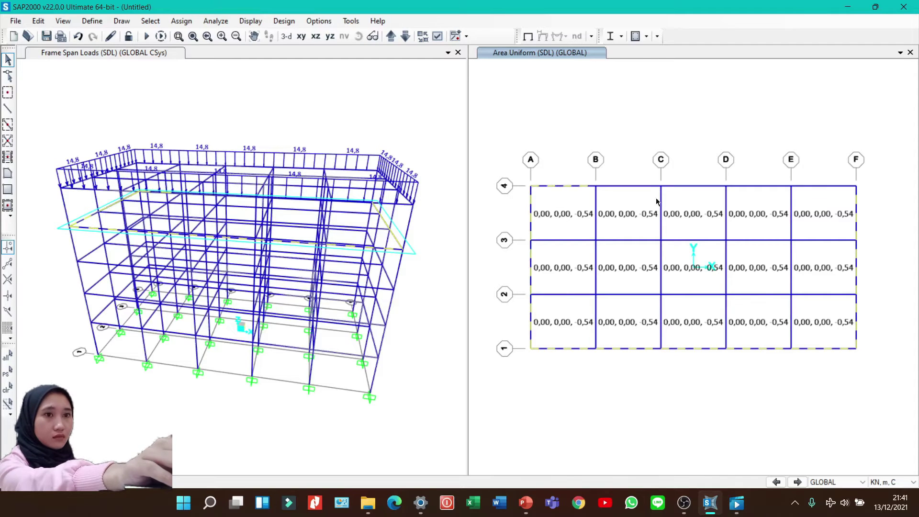
click(628, 186)
click(701, 185)
click(759, 186)
click(818, 186)
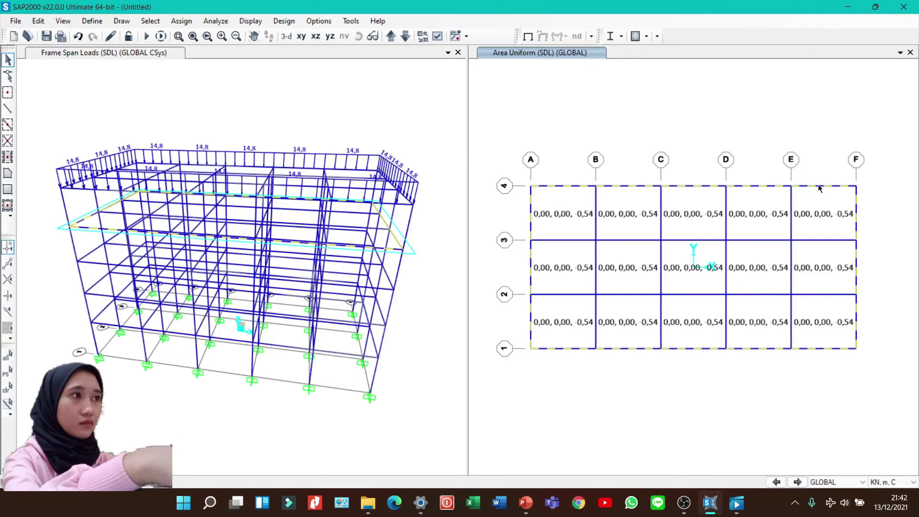
Step: Add all perimeter beams on the second floor level below the roof to the selection
click(405, 36)
click(856, 268)
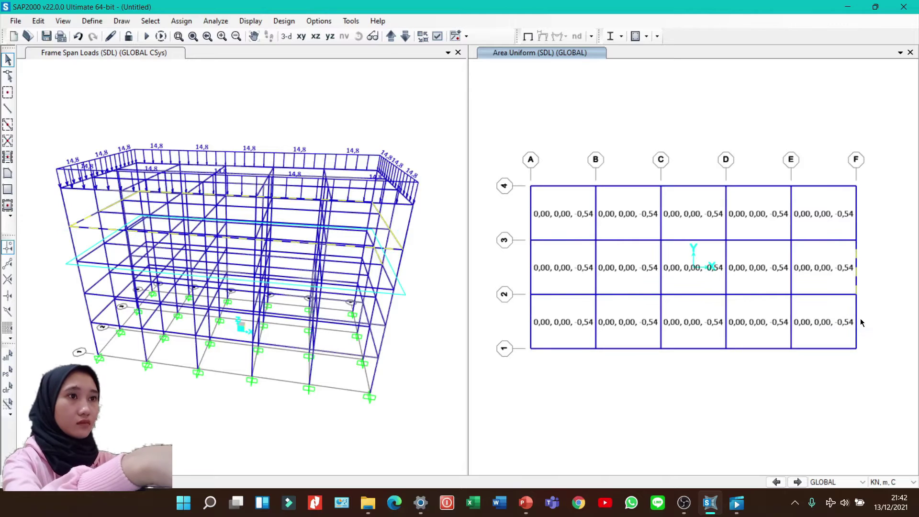
click(856, 320)
click(804, 349)
click(756, 348)
click(694, 348)
click(628, 348)
click(549, 348)
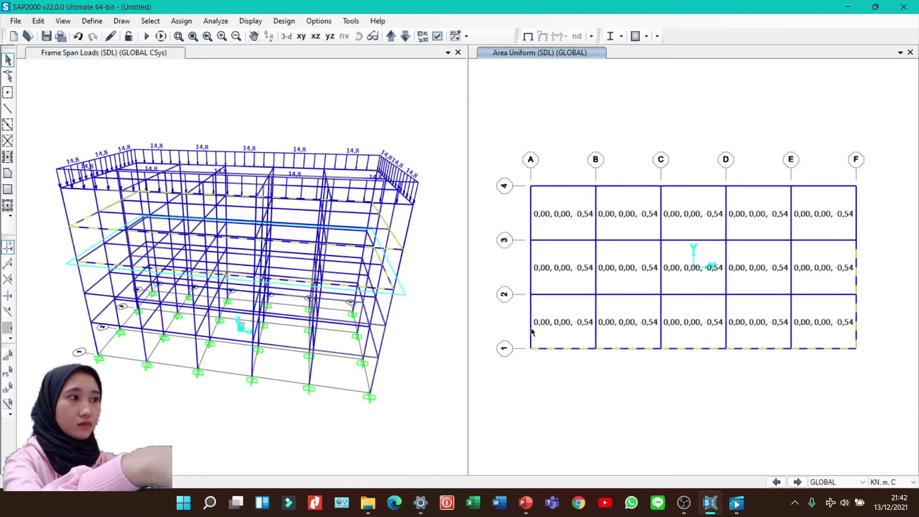
click(531, 325)
click(530, 268)
click(531, 215)
click(564, 186)
click(628, 186)
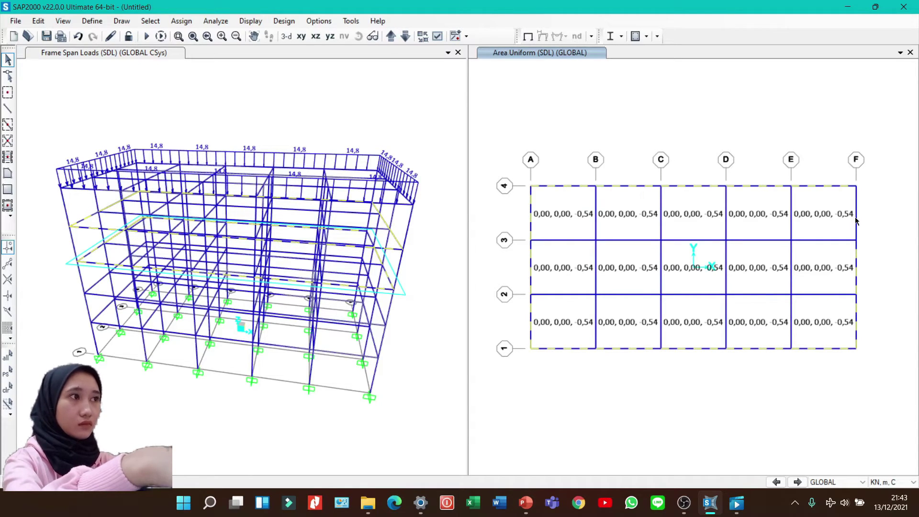
Step: Add all perimeter beams on the third floor level below the roof to the selection
click(405, 37)
click(564, 186)
click(628, 185)
click(694, 186)
click(757, 185)
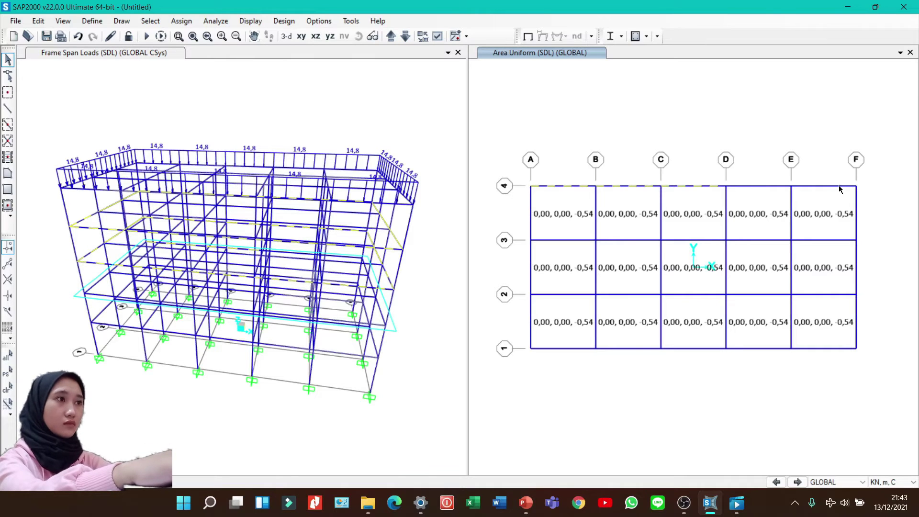
click(833, 185)
click(856, 213)
click(856, 268)
click(857, 320)
click(820, 348)
click(732, 348)
click(694, 347)
click(627, 348)
click(559, 348)
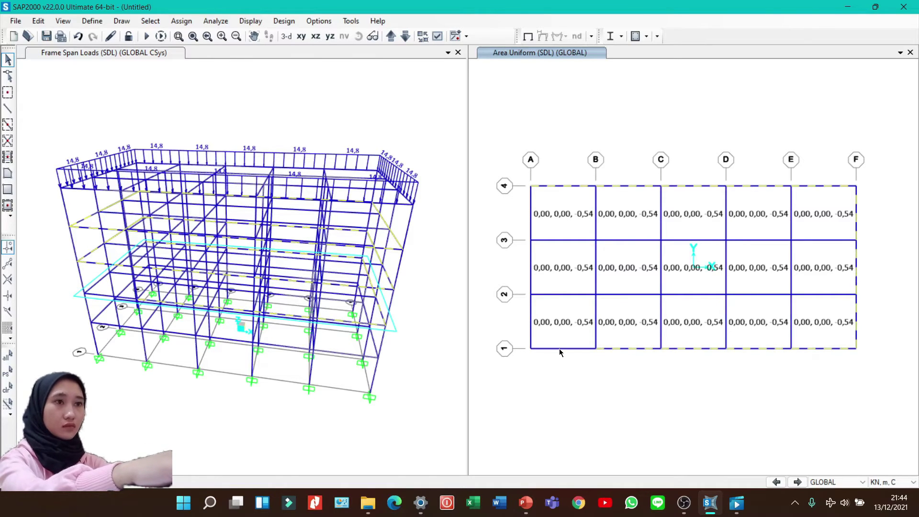
click(530, 326)
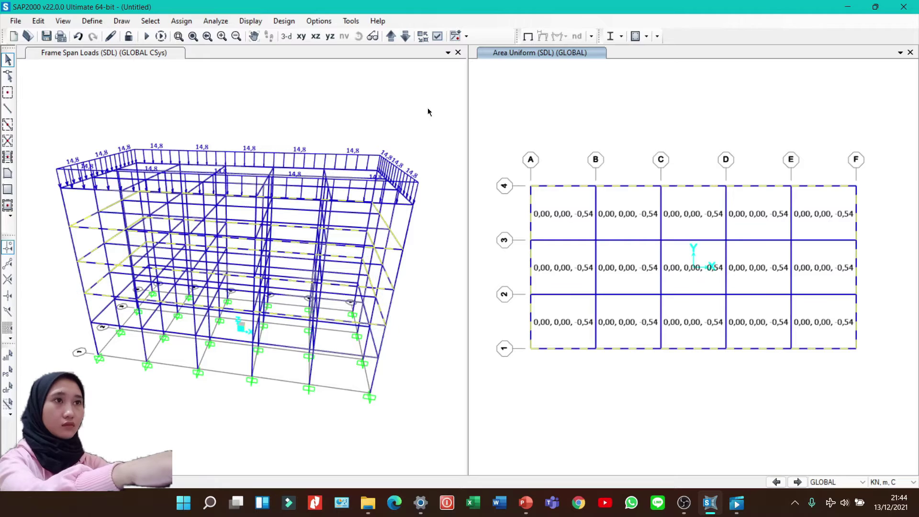
Step: Add all perimeter beams on the lowest elevated floor to the selection
click(405, 37)
click(531, 205)
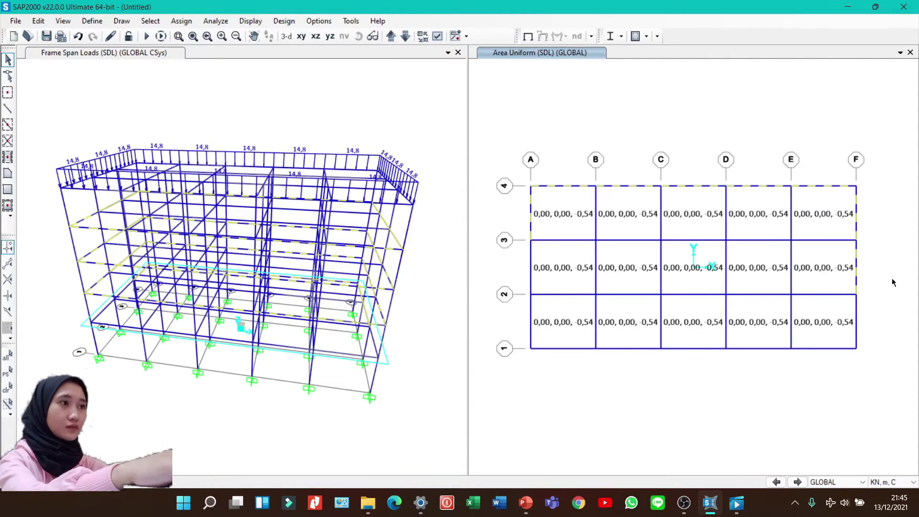
click(822, 348)
click(758, 348)
click(694, 348)
click(627, 348)
click(564, 348)
click(528, 326)
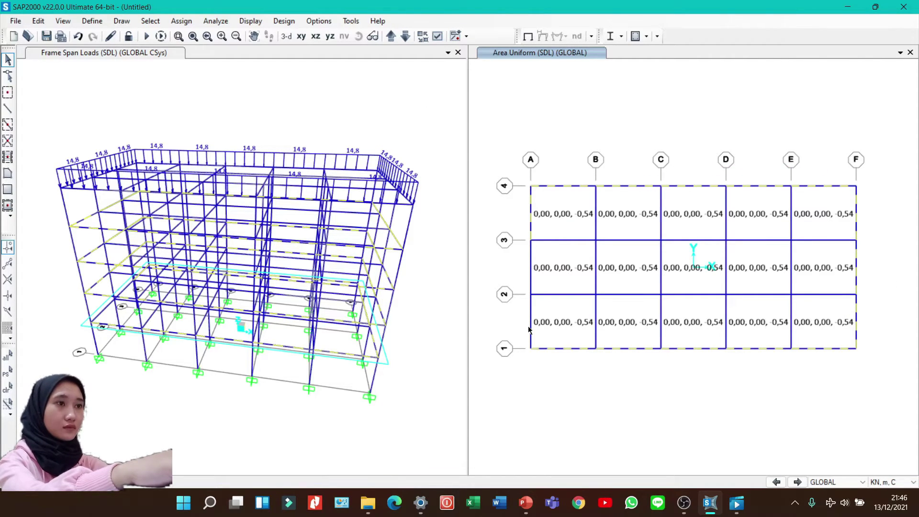
click(532, 266)
Step: Assign an SDL uniform distributed frame load of 29,6 kN/m in the gravity direction to the selected perimeter beams, replacing existing loads
click(181, 20)
mouse_move(241, 165)
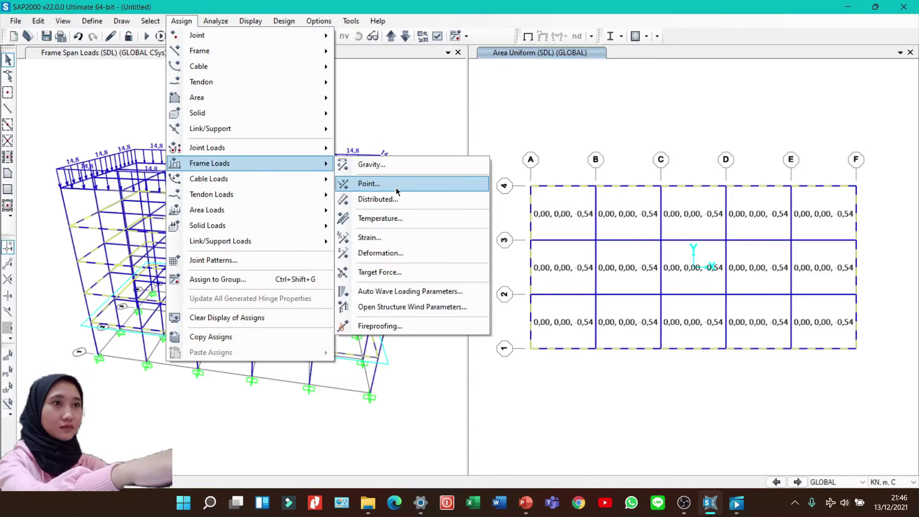
click(398, 198)
drag(550, 221, 514, 221)
text(29)
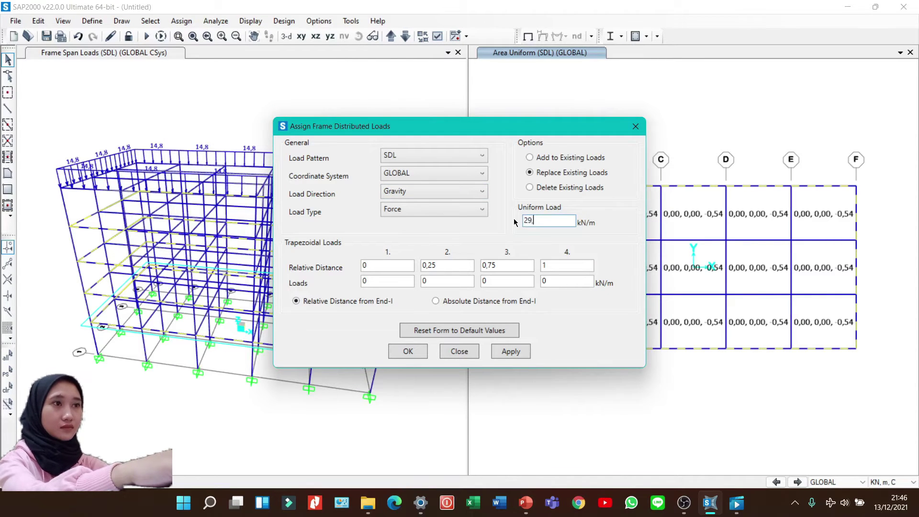
text(,6)
click(397, 352)
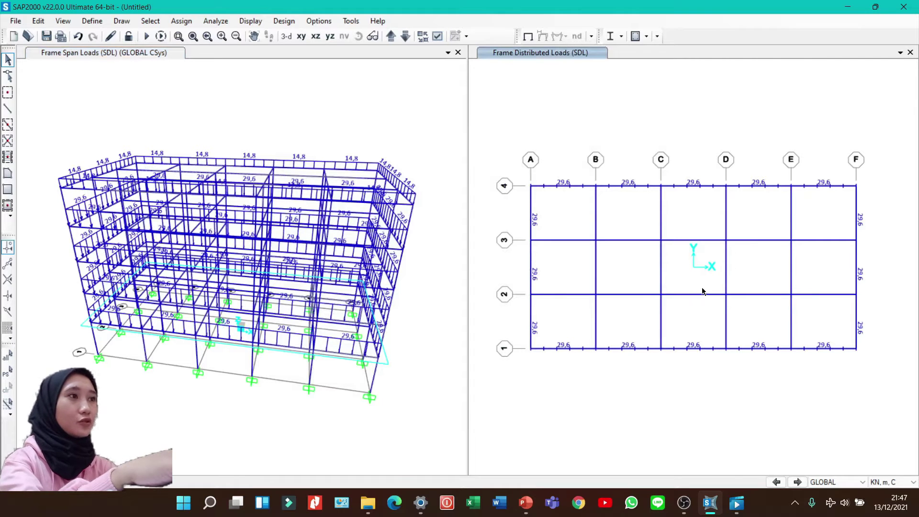
Step: Inspect the loads assigned to the floor slab between grids E-F and 1-2, and to its edge beam along grid F
right_click(813, 313)
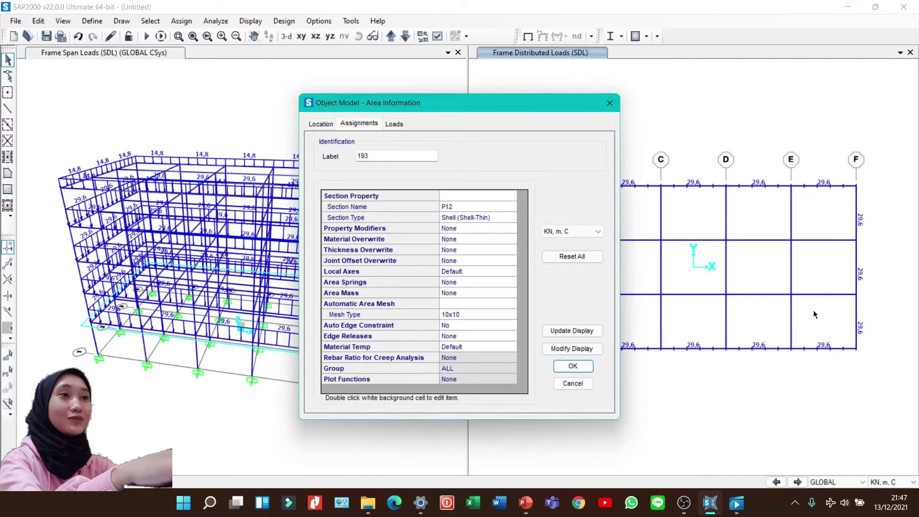
click(399, 124)
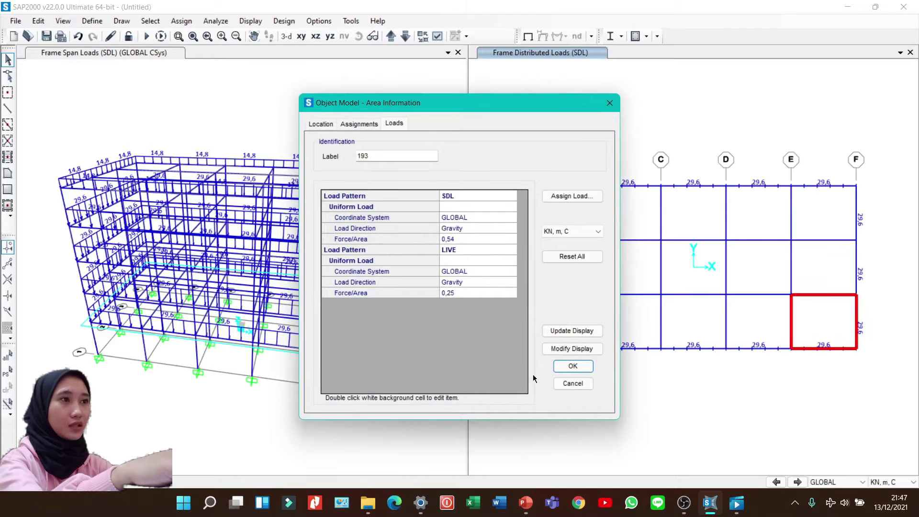
click(857, 330)
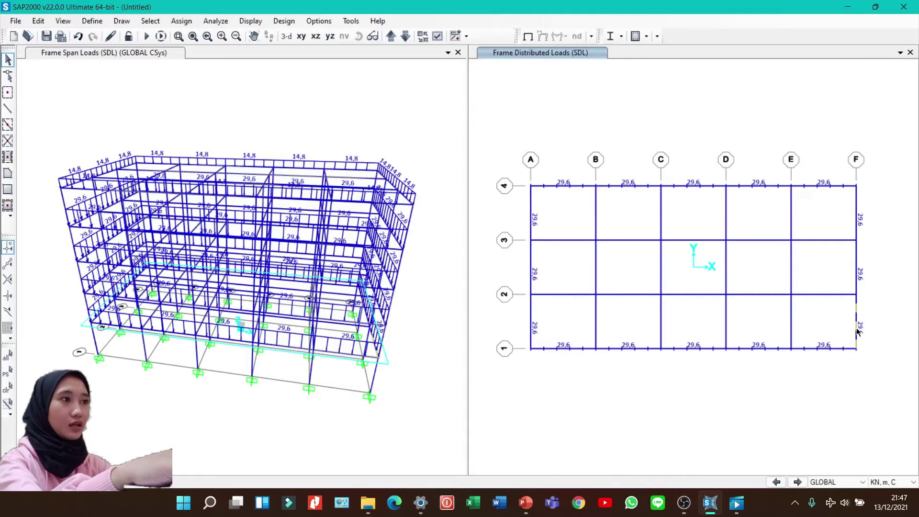
right_click(857, 330)
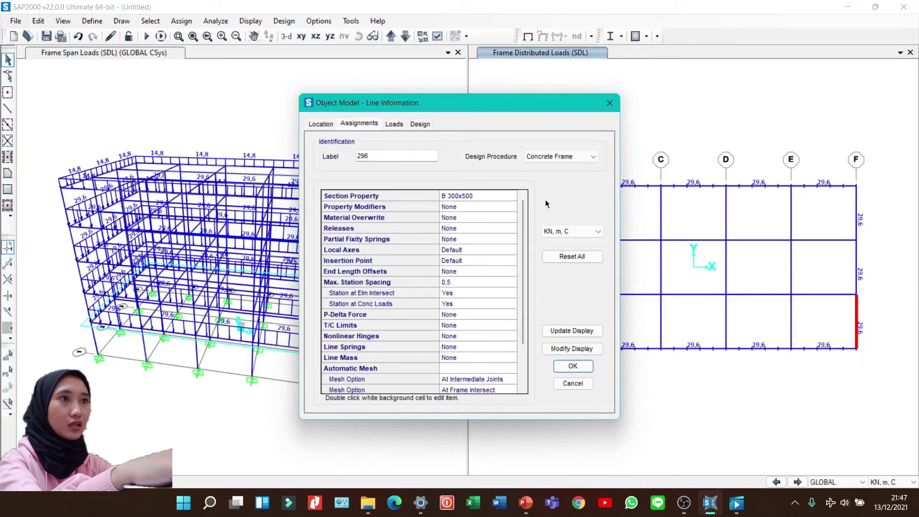
click(390, 123)
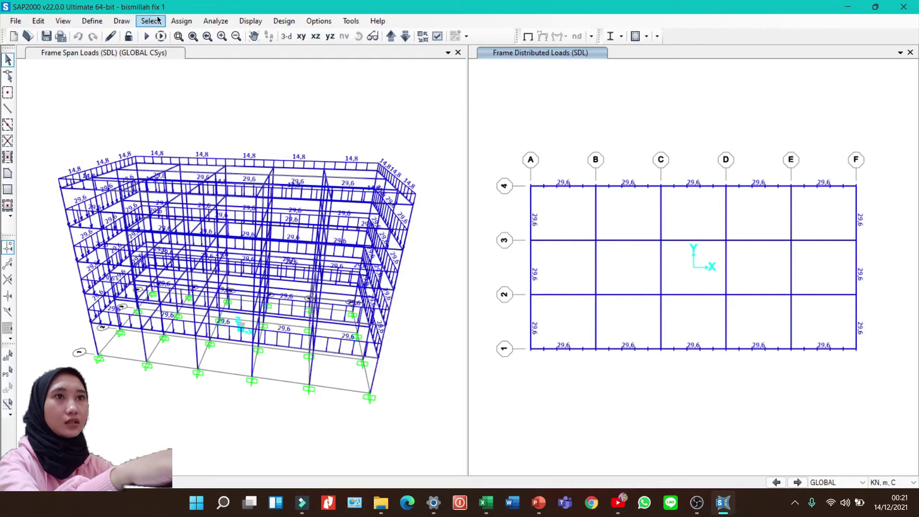
Step: Add a load pattern named Eqsx of type Quake with self weight multiplier 0 and ASCE 7-16 auto lateral loading
click(92, 20)
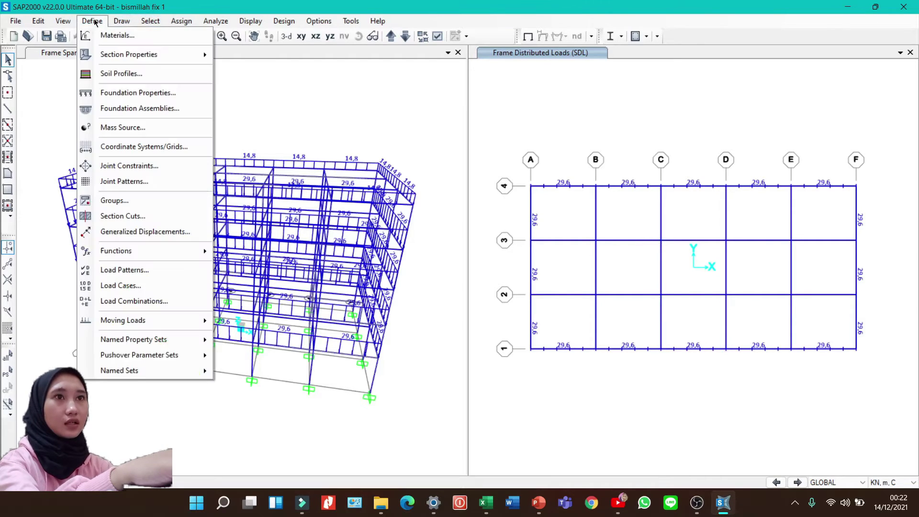
click(128, 268)
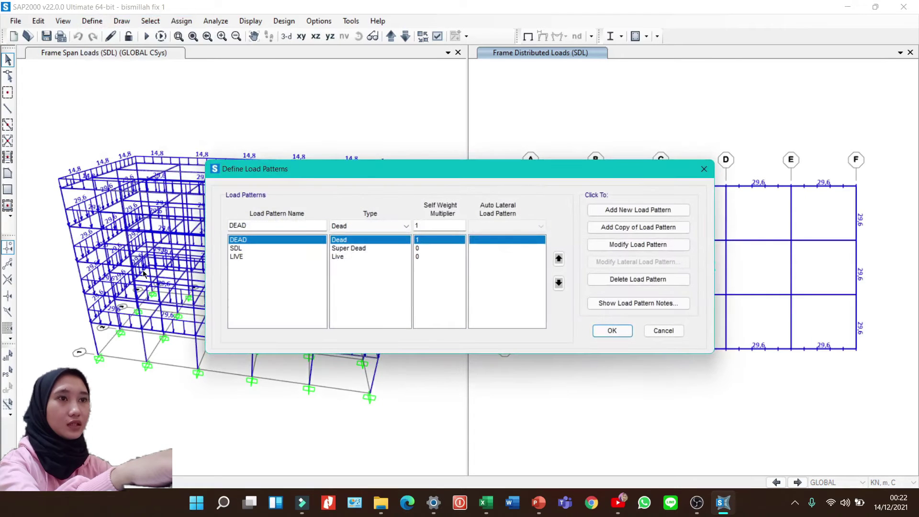
click(269, 249)
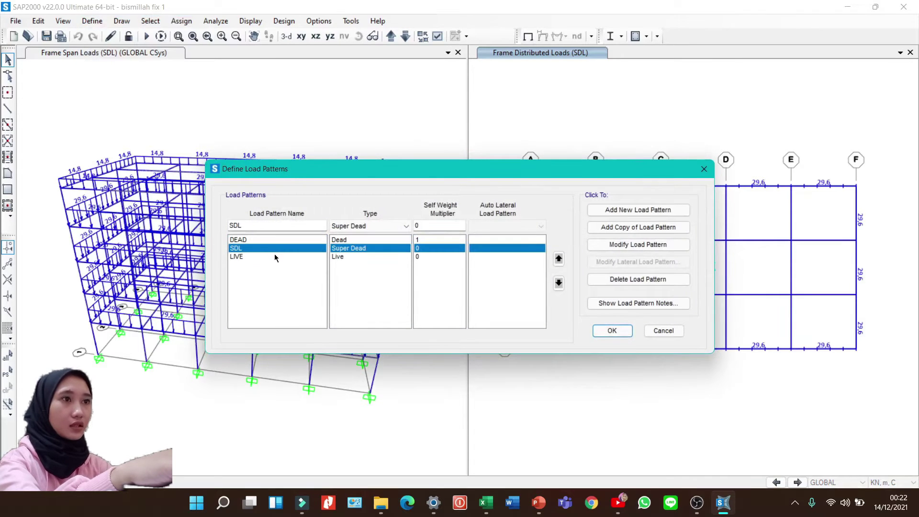
click(276, 262)
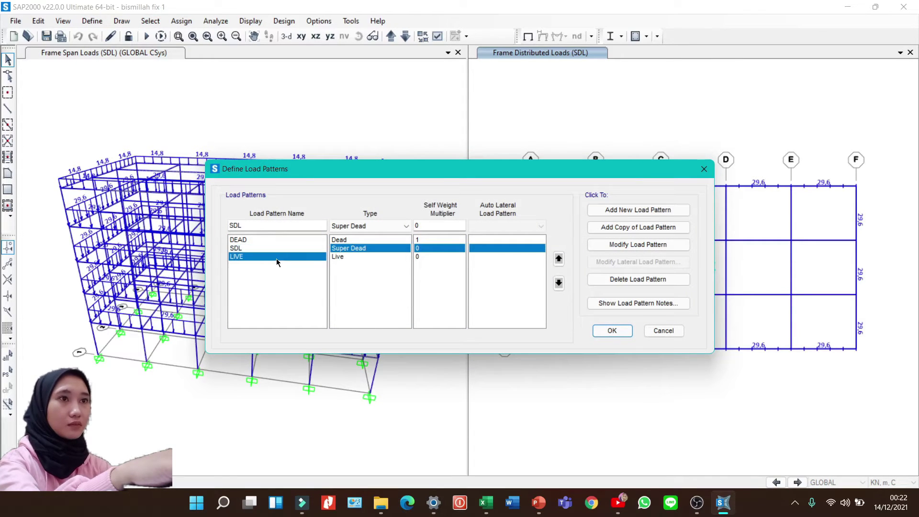
double_click(244, 225)
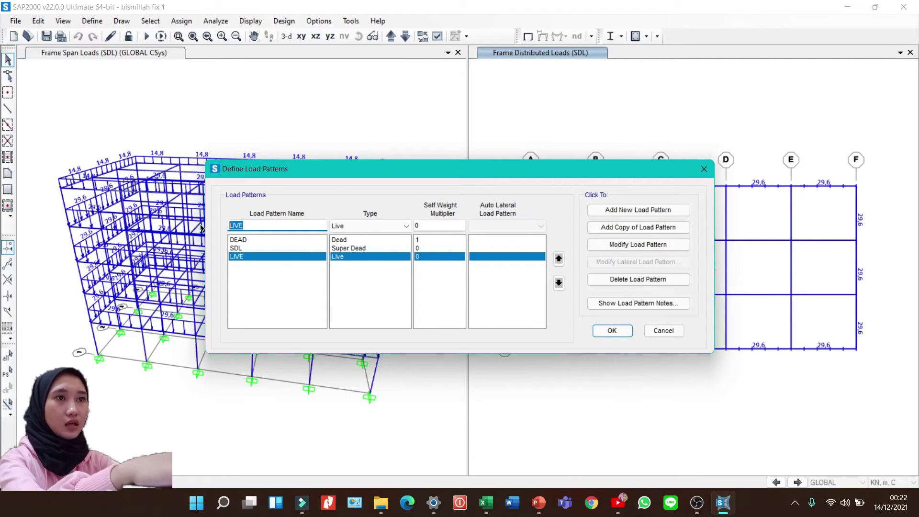
text(Eqsz)
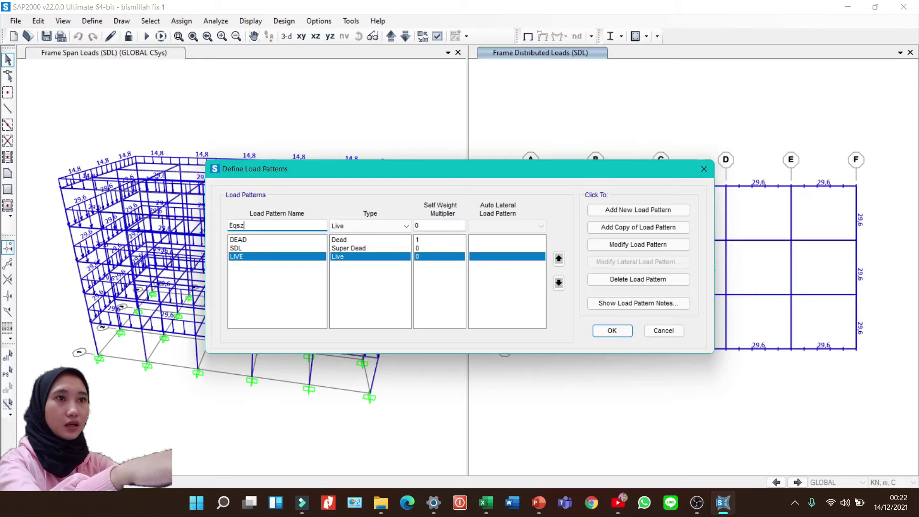
text(x)
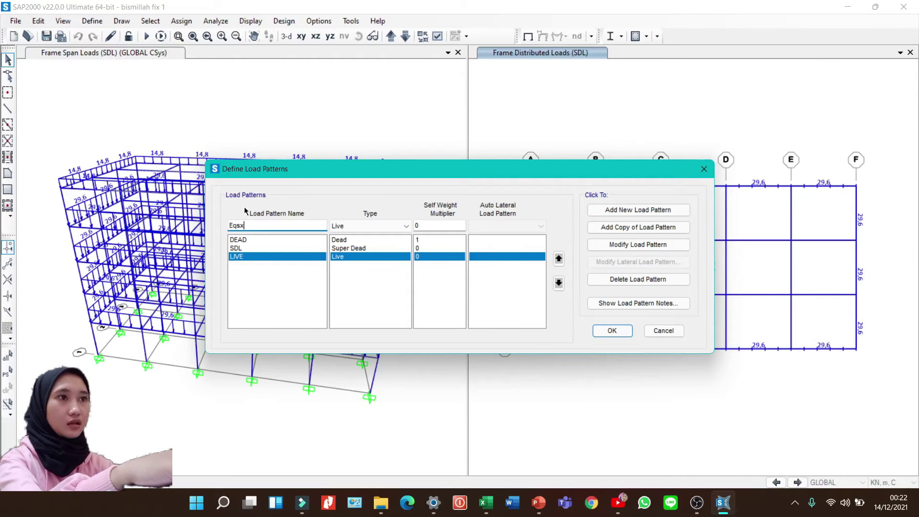
click(369, 228)
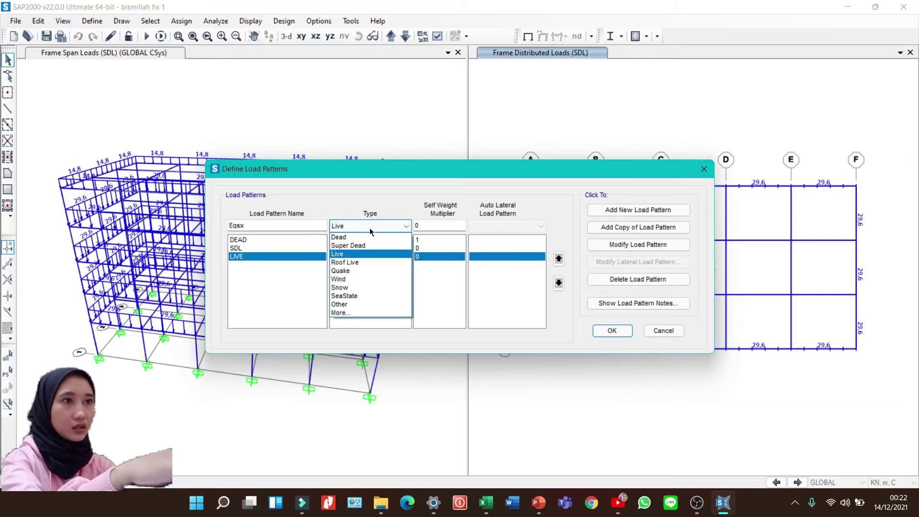
click(356, 271)
click(508, 226)
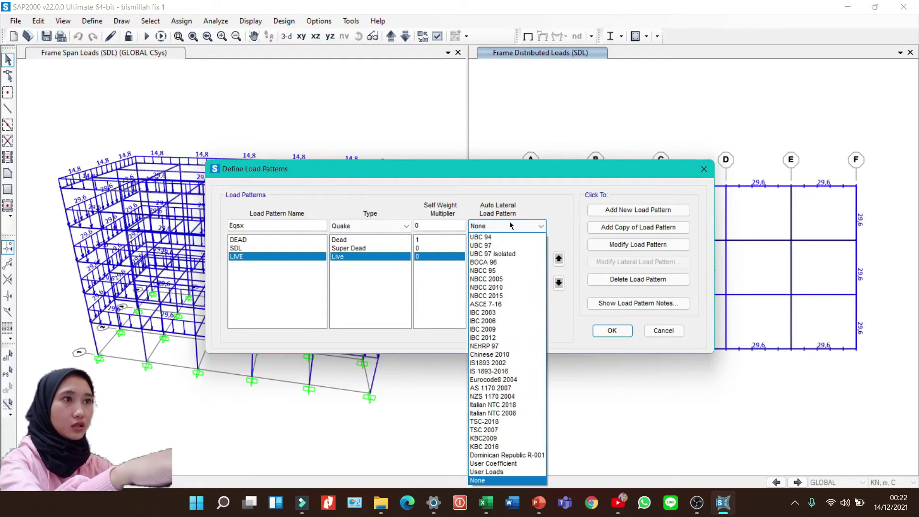
click(489, 305)
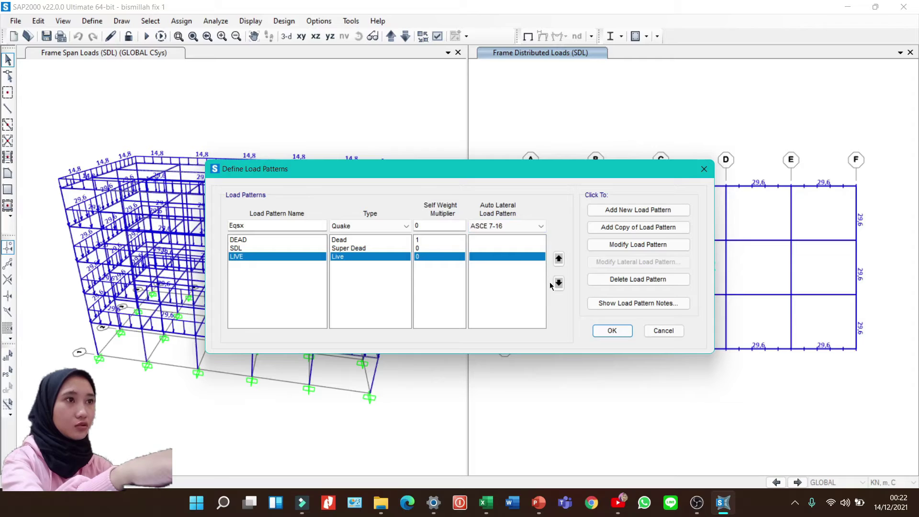
click(632, 212)
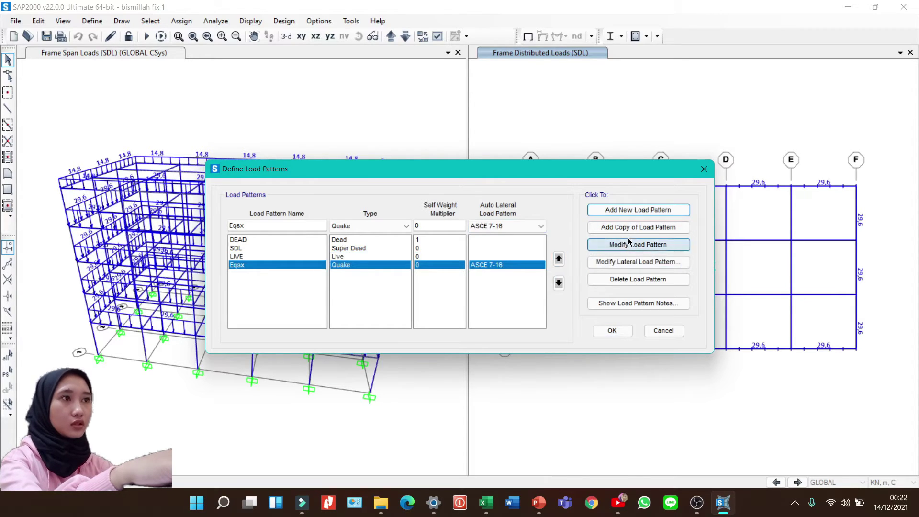
Step: Add a copy of the Eqsx load pattern and rename the copy Eqsy
click(632, 228)
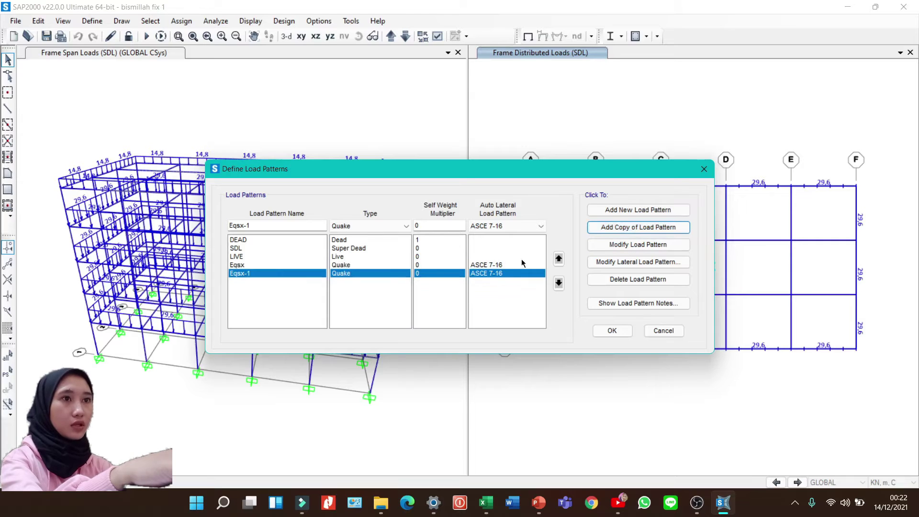
click(259, 226)
key(BackSpace)
key(BackSpace)
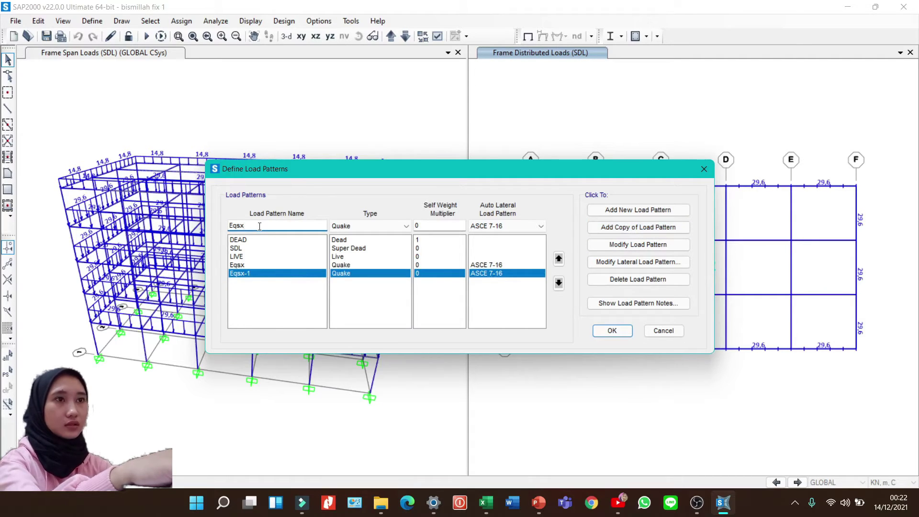
text(y)
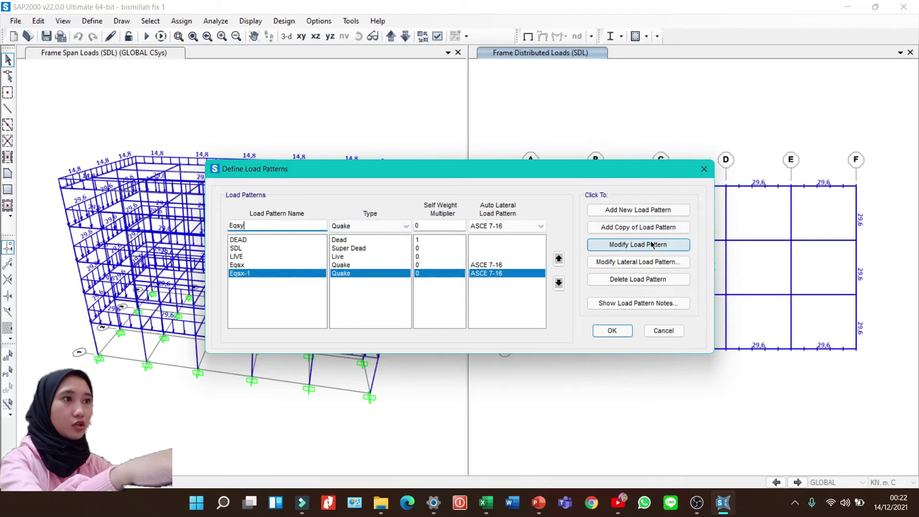
click(632, 245)
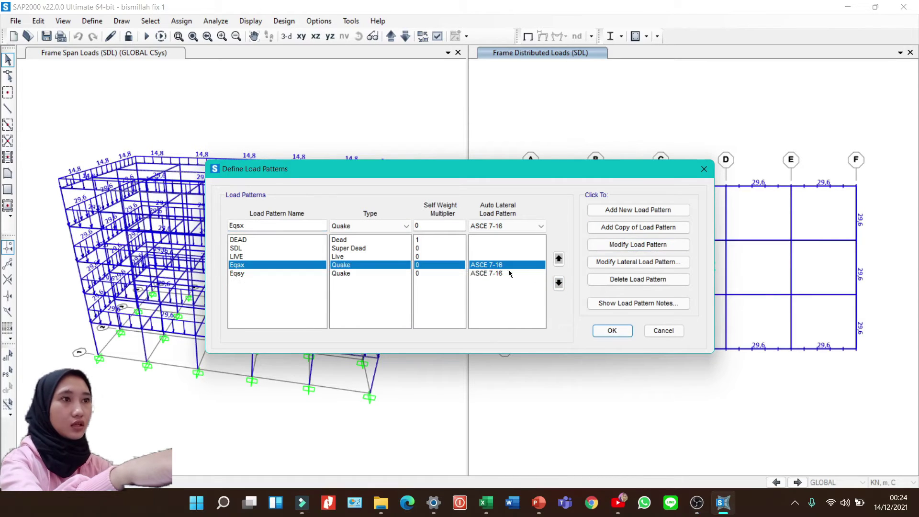
Step: Set Eqsx's seismic coefficients to Ss 0,6976, S1 0,3112, long-period transition period 20 and site class E
click(608, 267)
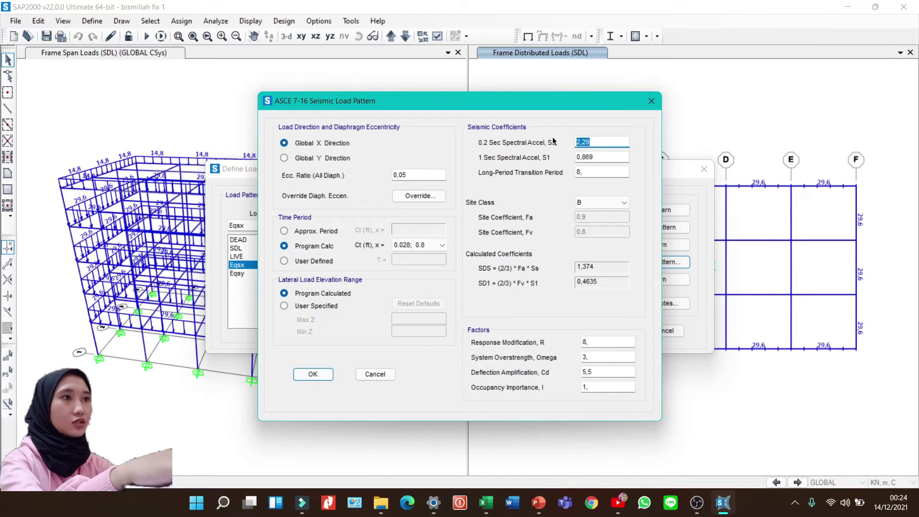
text(0,)
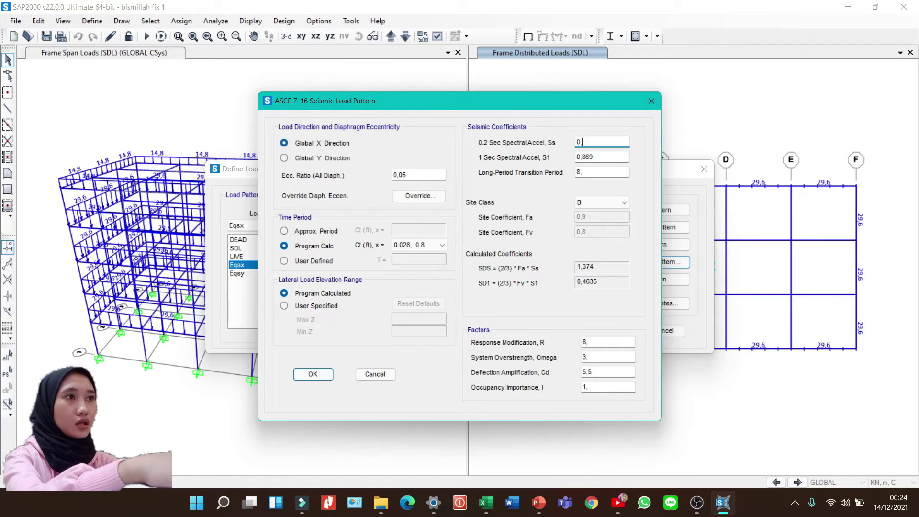
text(6976)
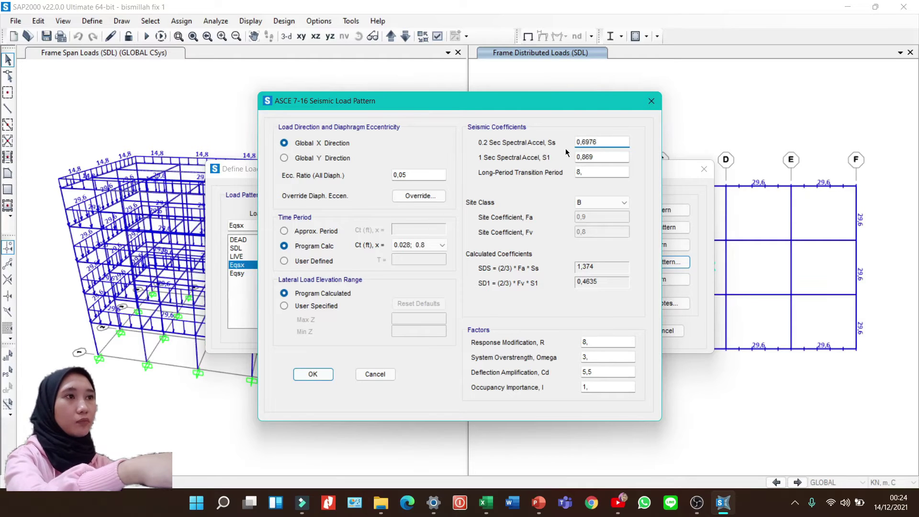
key(Tab)
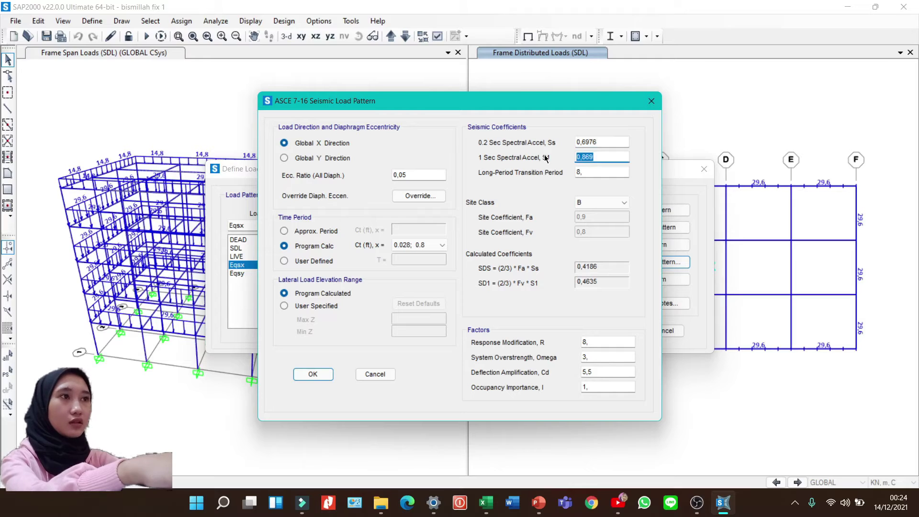
text(0,)
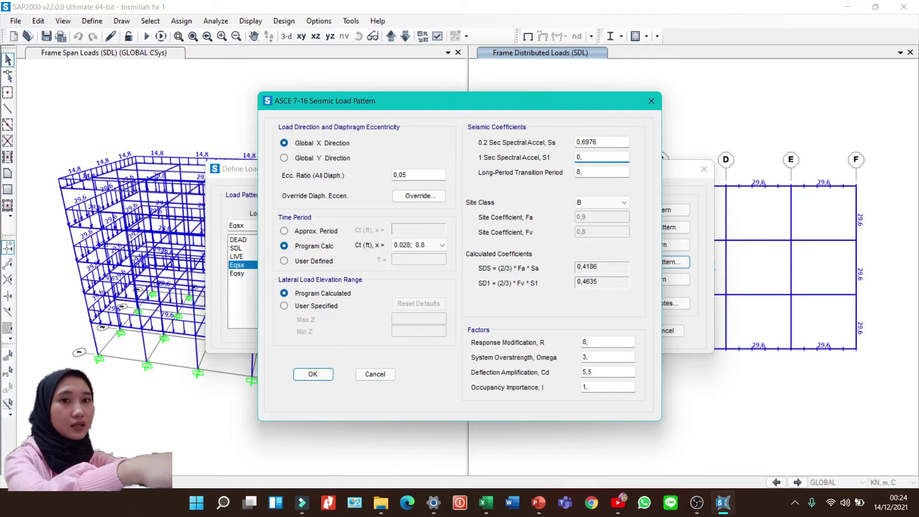
text(3112)
key(Tab)
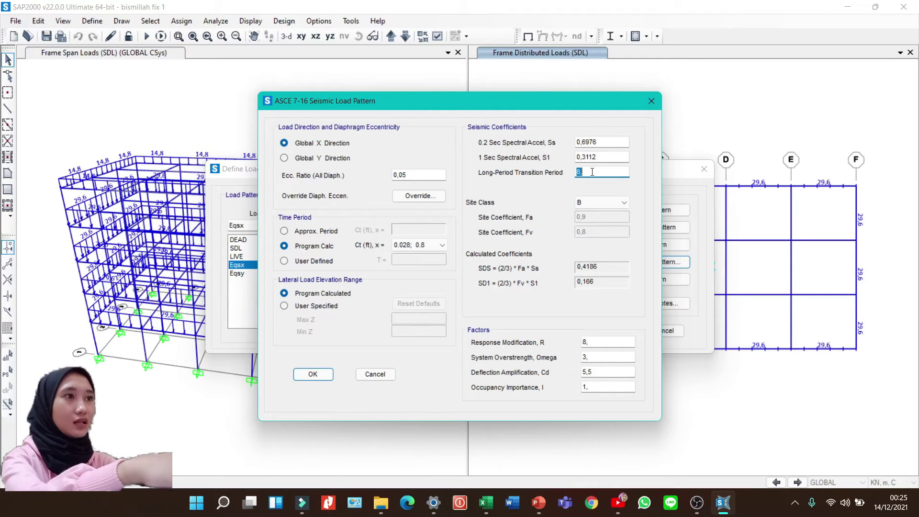
text(20)
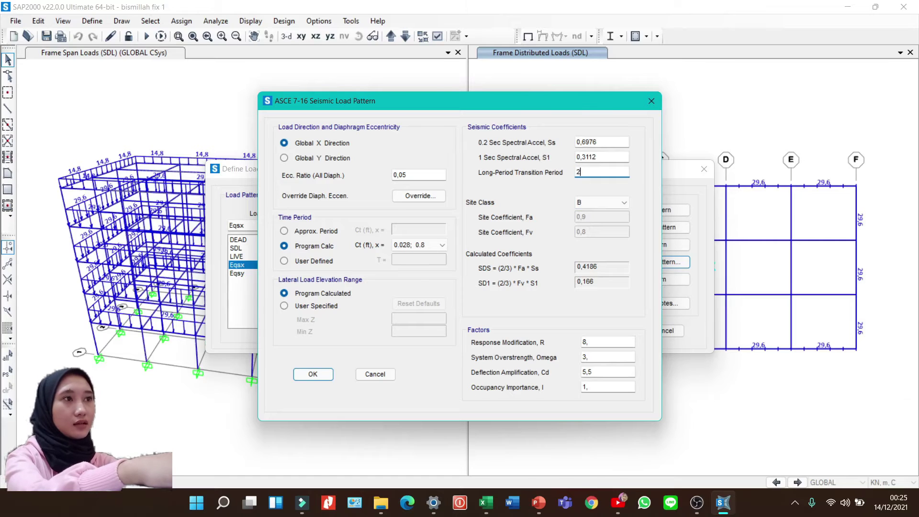
click(602, 202)
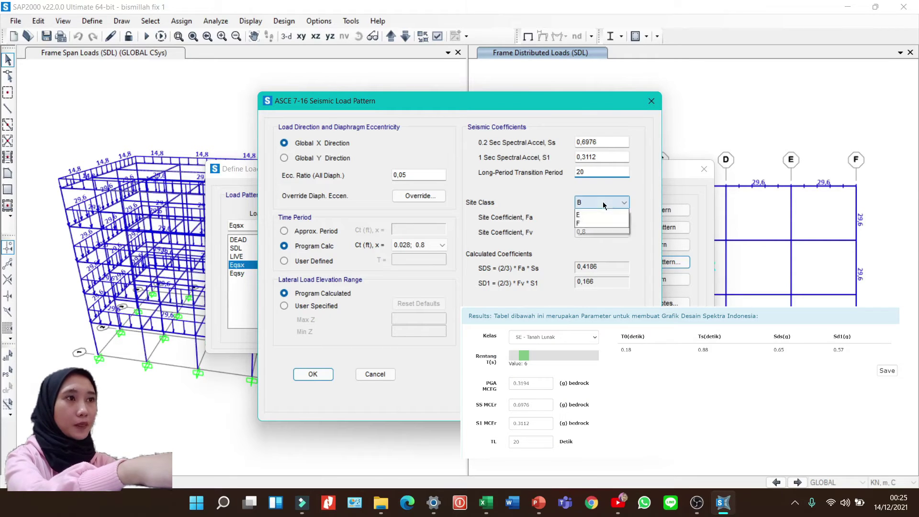
click(591, 248)
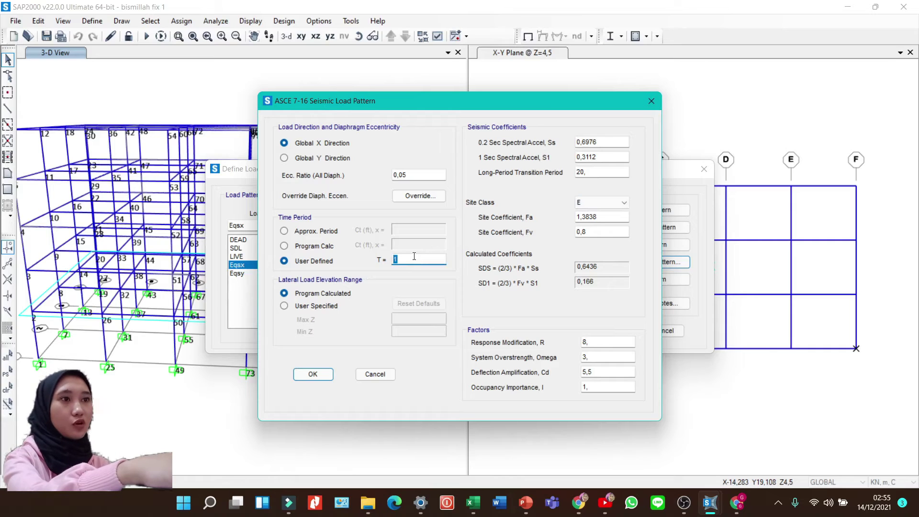
Step: Set Eqsx's user-defined time period T to 0,93652 and accept its seismic load settings
text(0,93)
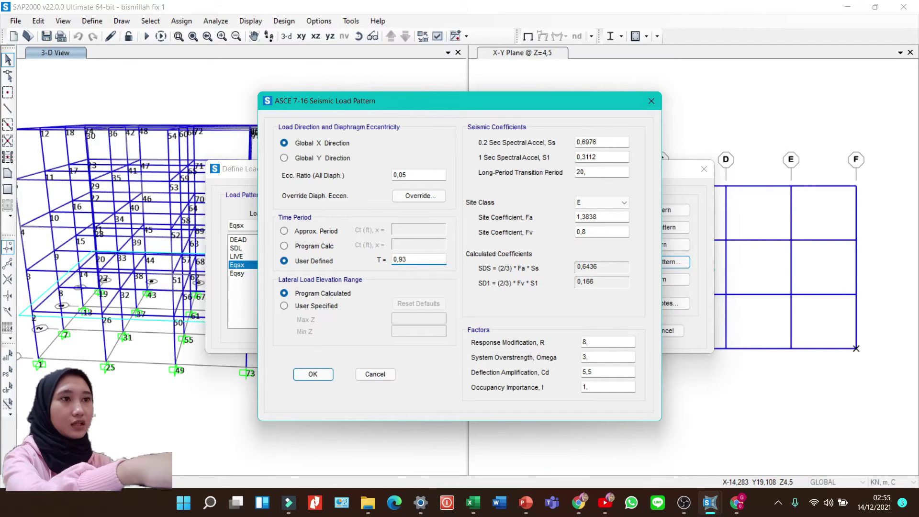
text(652)
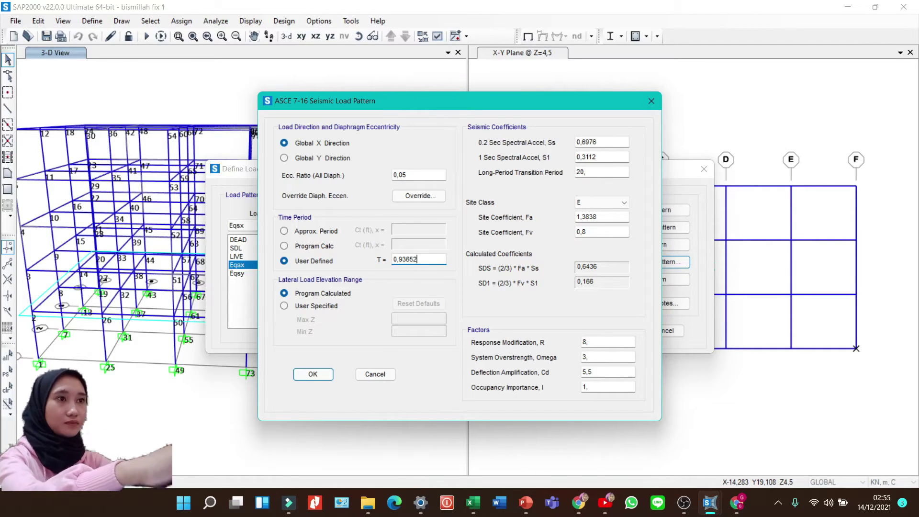
click(312, 373)
Step: Assign Eqsy's seismic load to the Global Y direction and accept its lateral load settings
click(444, 274)
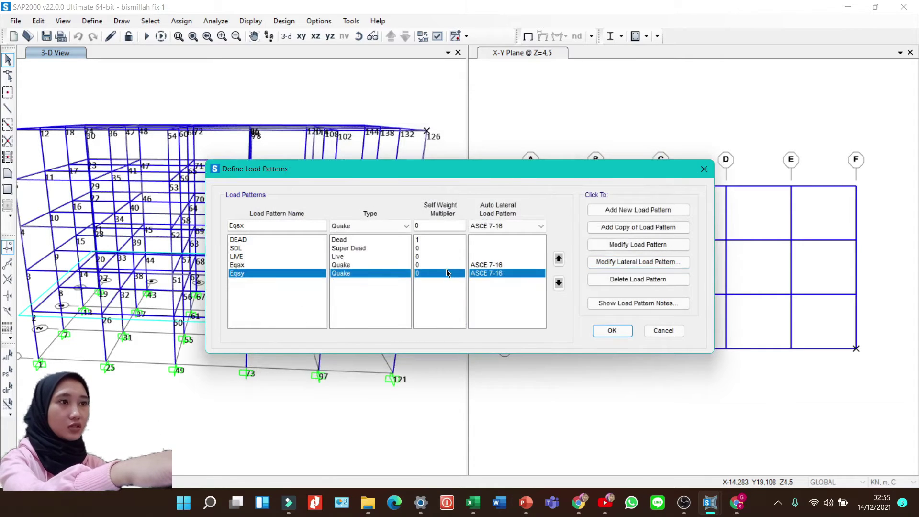
click(635, 264)
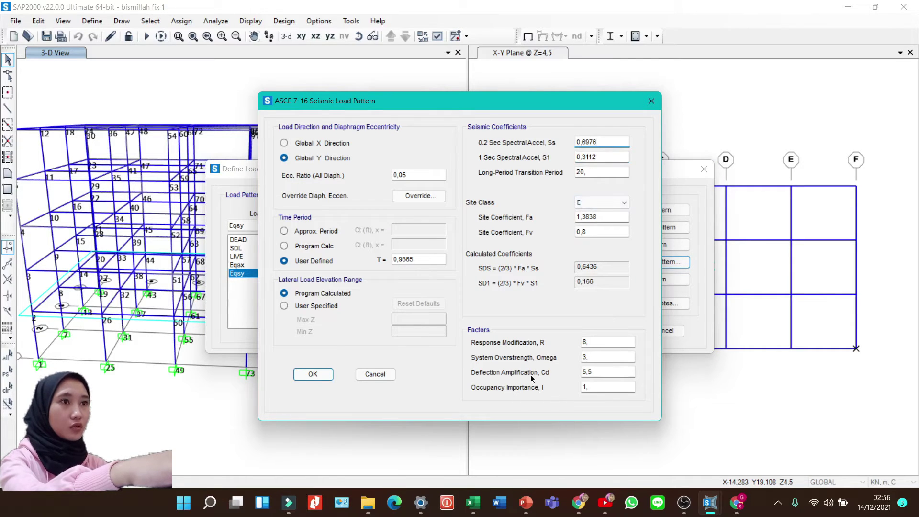
click(426, 259)
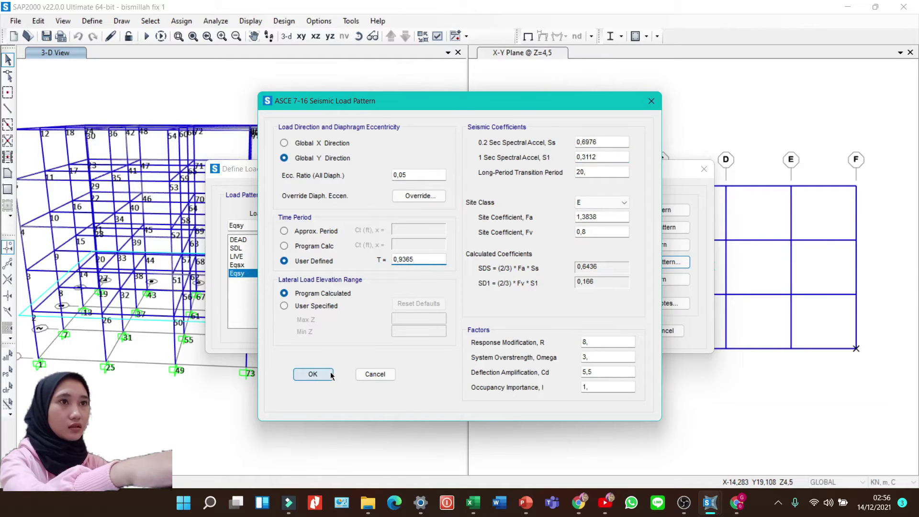
click(298, 155)
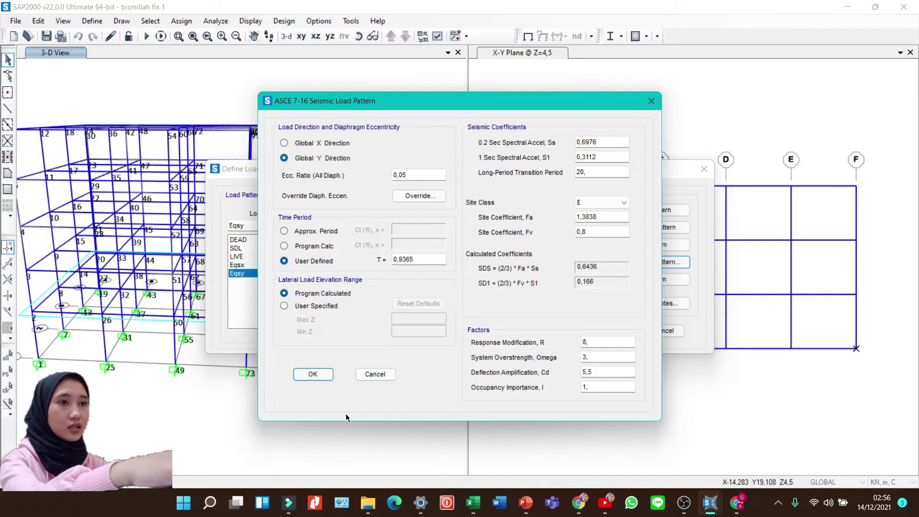
click(308, 376)
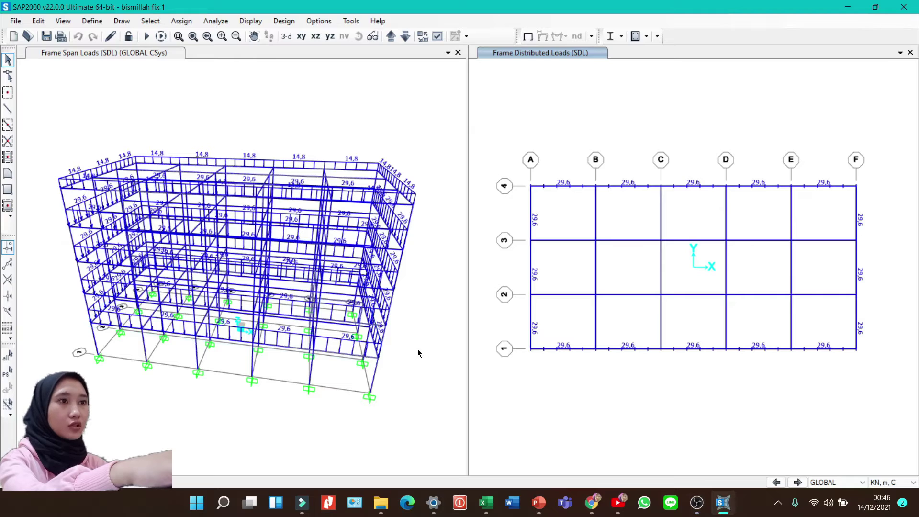
Step: Add a new response spectrum function of type ASCE 7-16
click(92, 21)
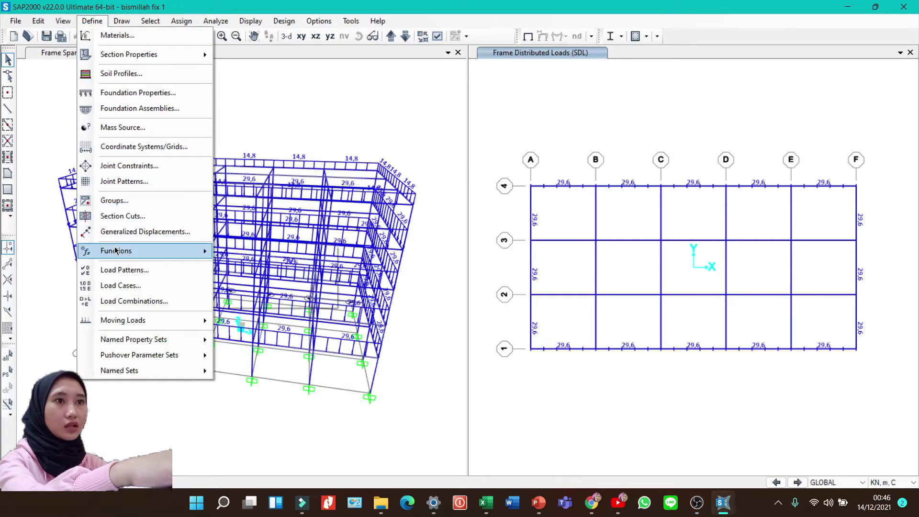
mouse_move(115, 249)
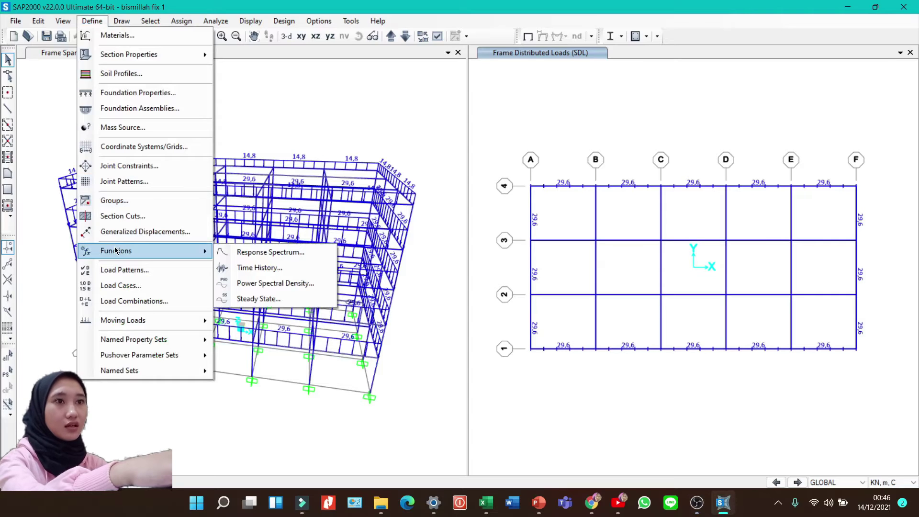
click(251, 254)
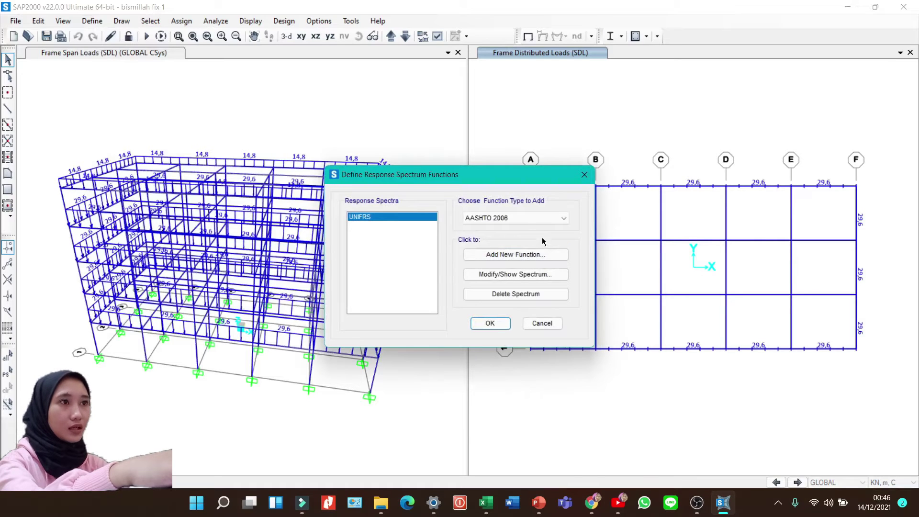
click(515, 220)
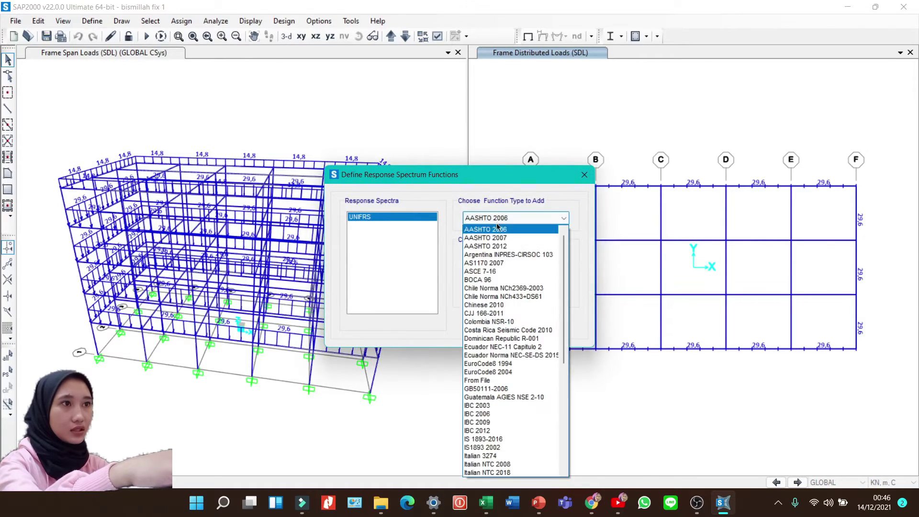
click(502, 272)
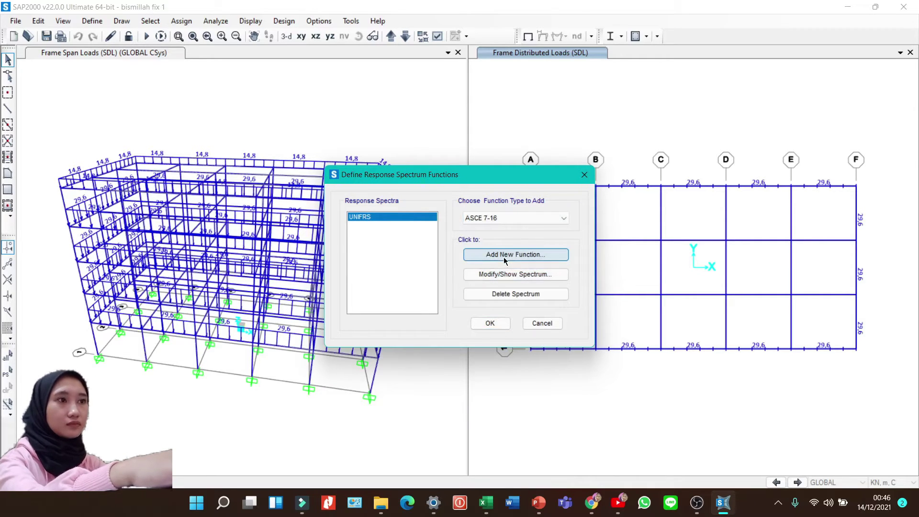
click(503, 257)
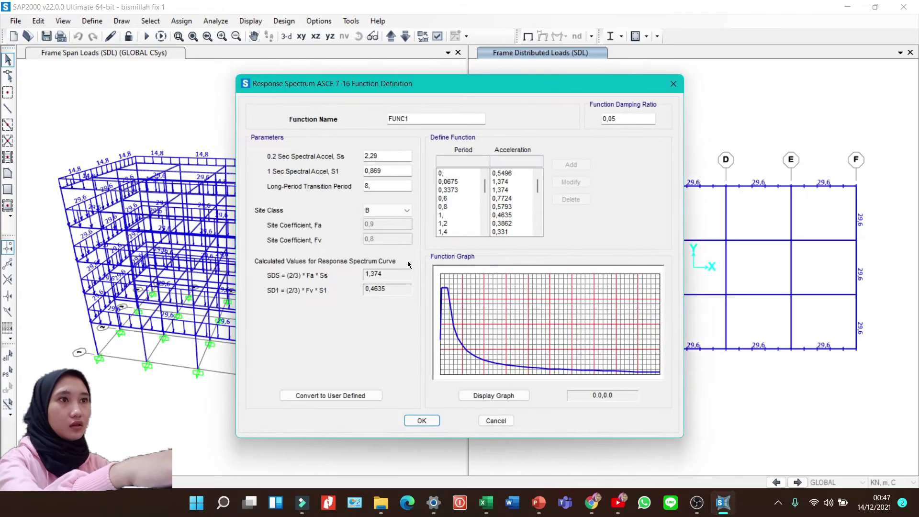
Step: Set the response spectrum function's Ss to 0,9676, S1 to 0,4112, long-period transition period to 20 and site class to E, and accept it
double_click(384, 156)
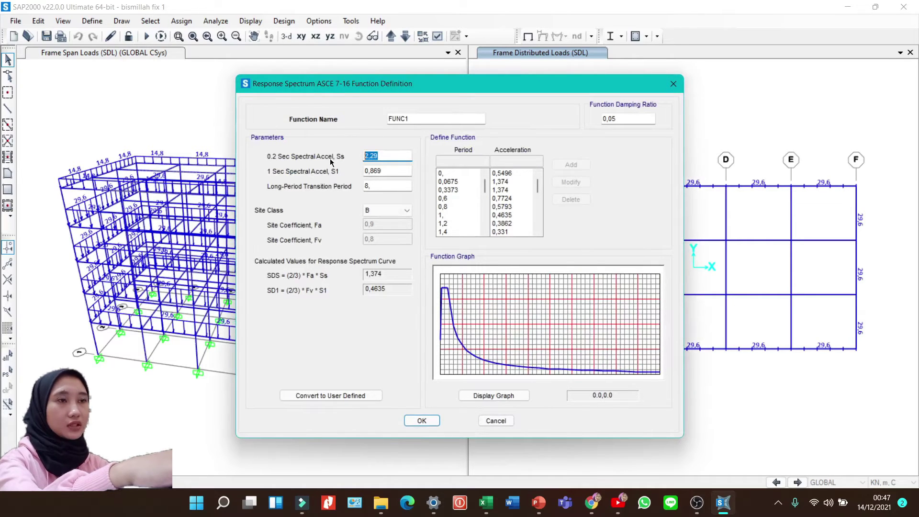
text(0,967)
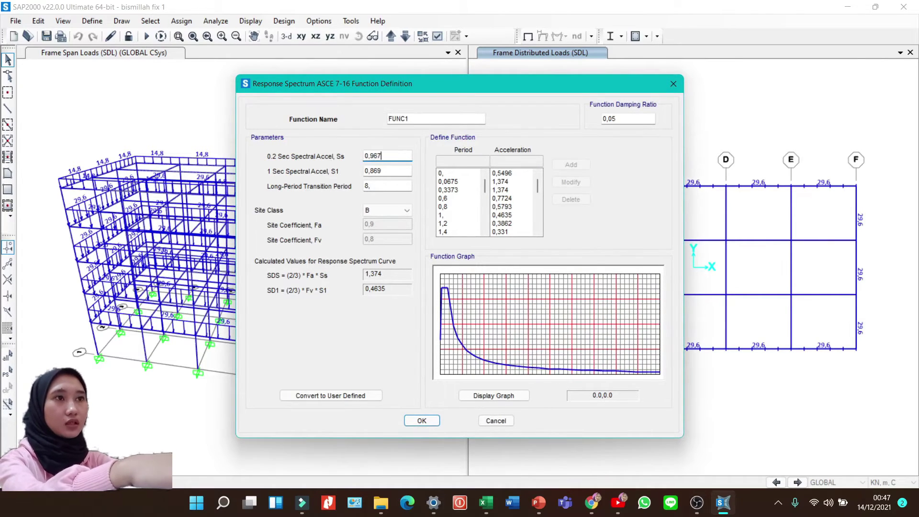
text(6)
key(Tab)
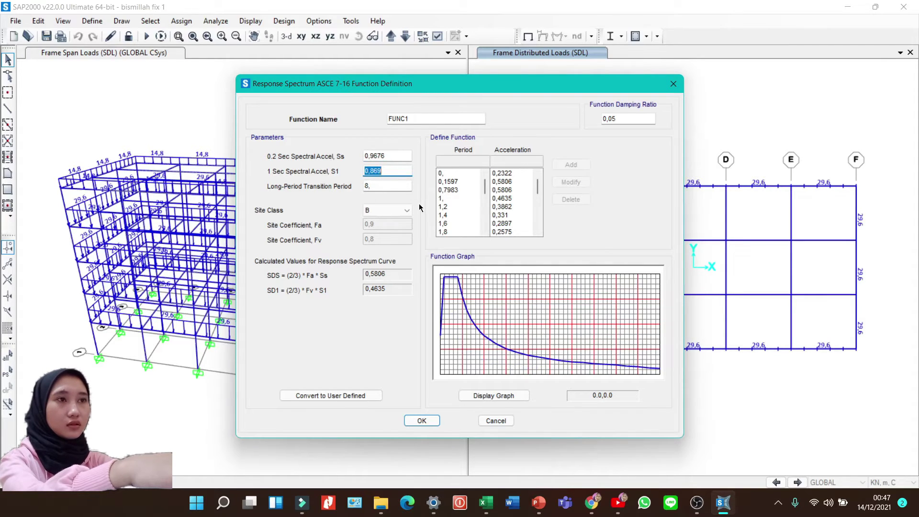
text(0,)
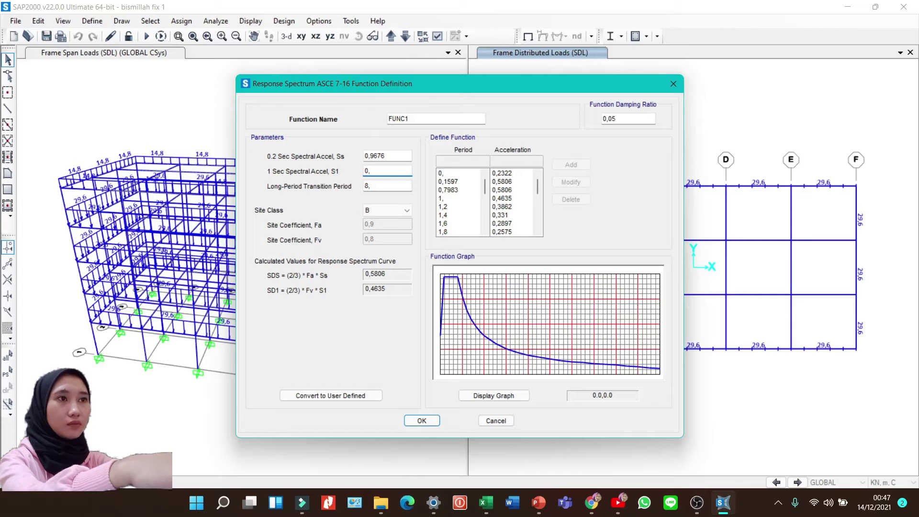
text(4112)
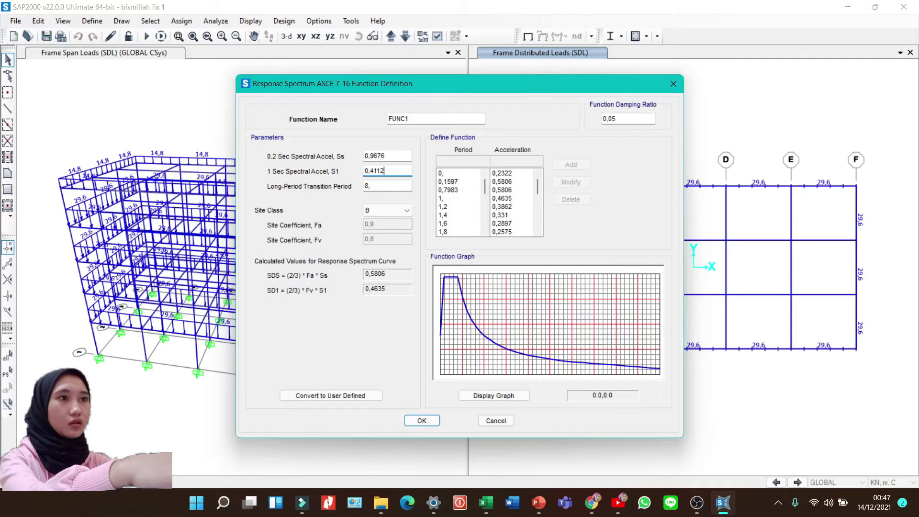
key(Tab)
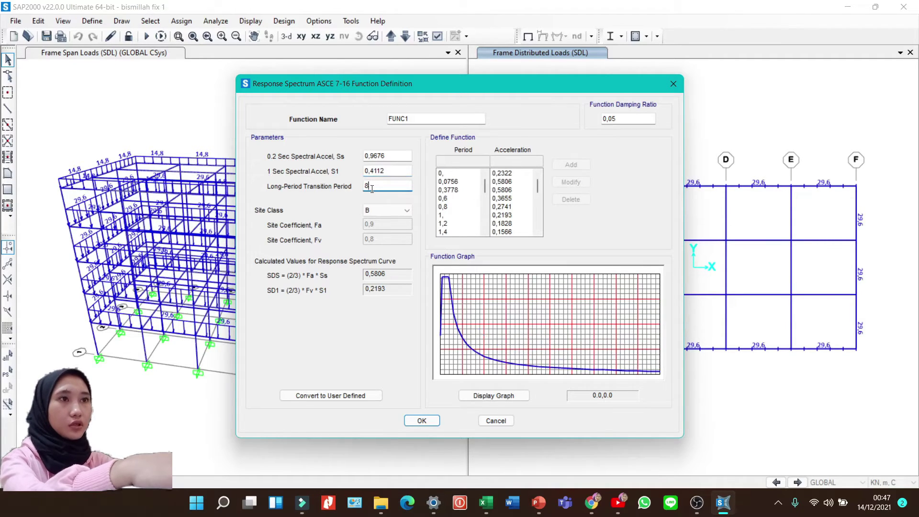
text(20,)
click(377, 213)
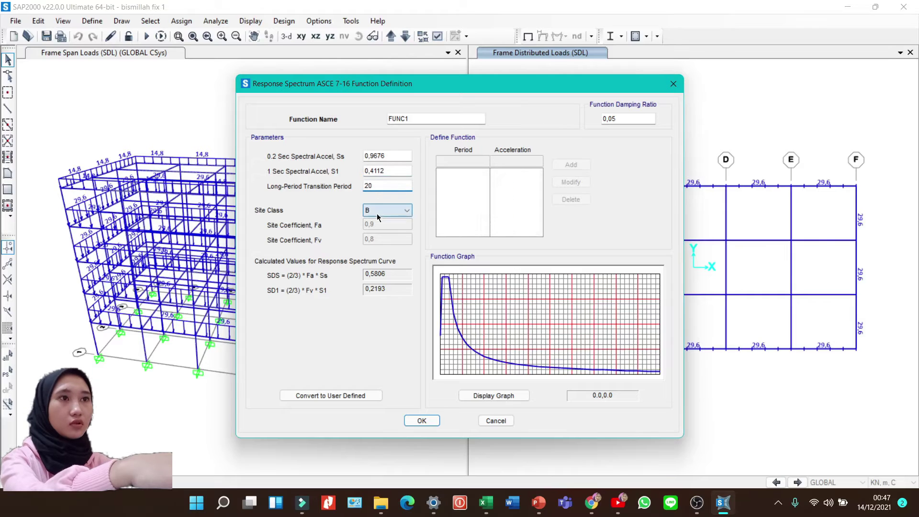
click(380, 256)
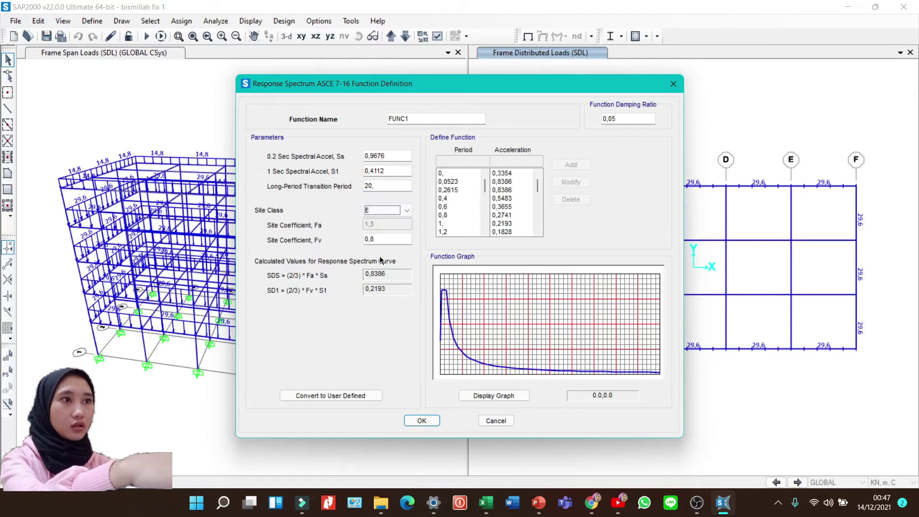
click(424, 422)
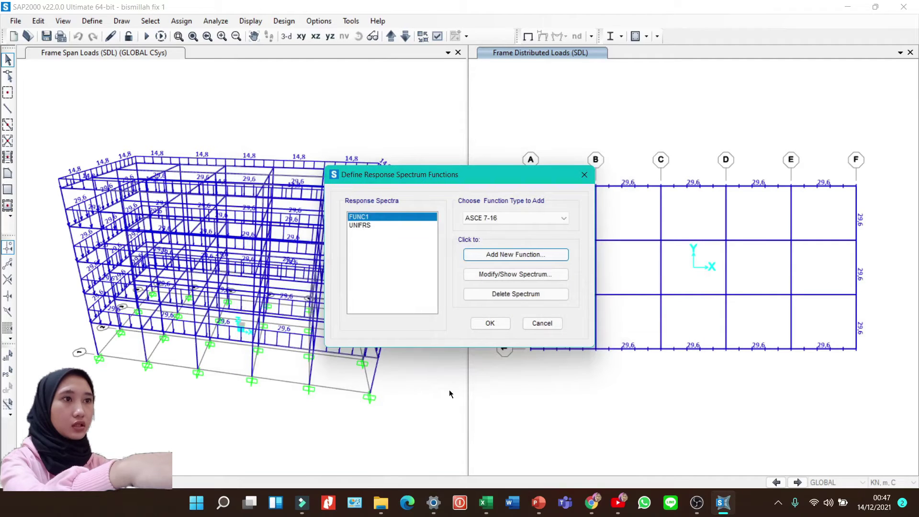
click(489, 324)
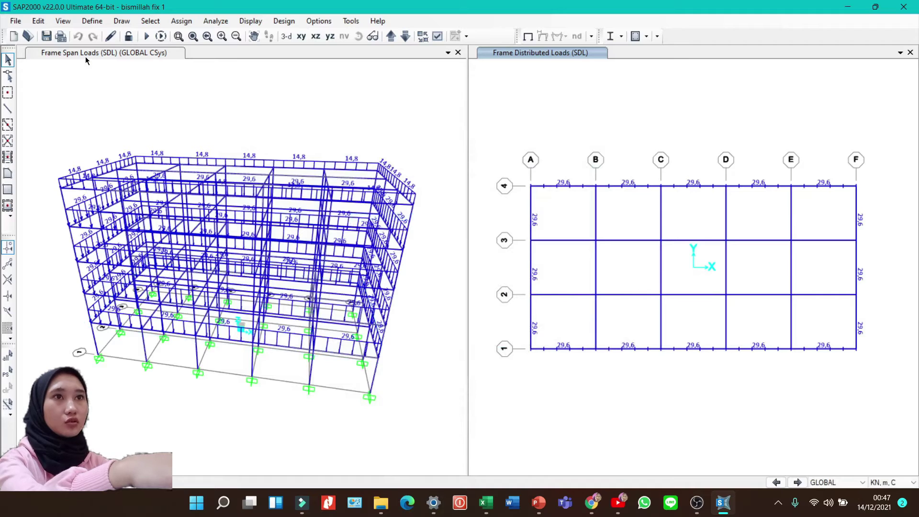
Step: Add a load case named Eqdx with the load case type Response Spectrum
click(91, 20)
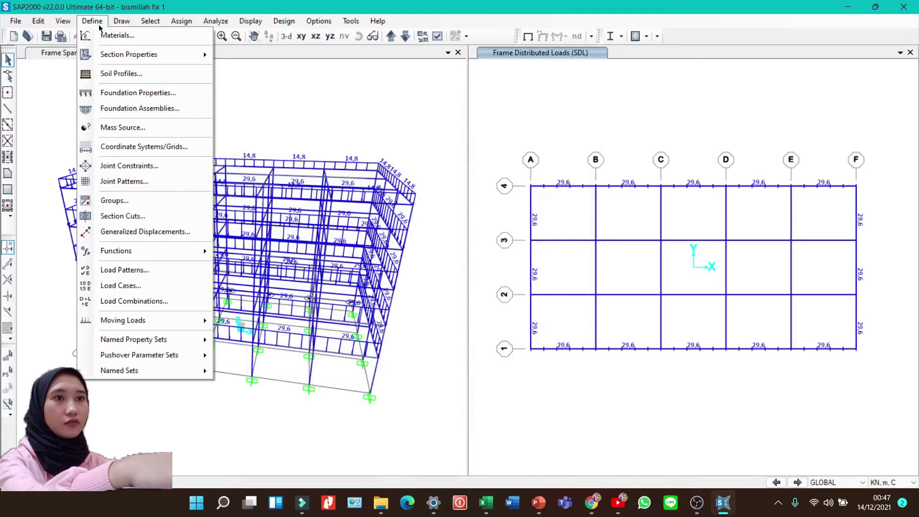
click(131, 286)
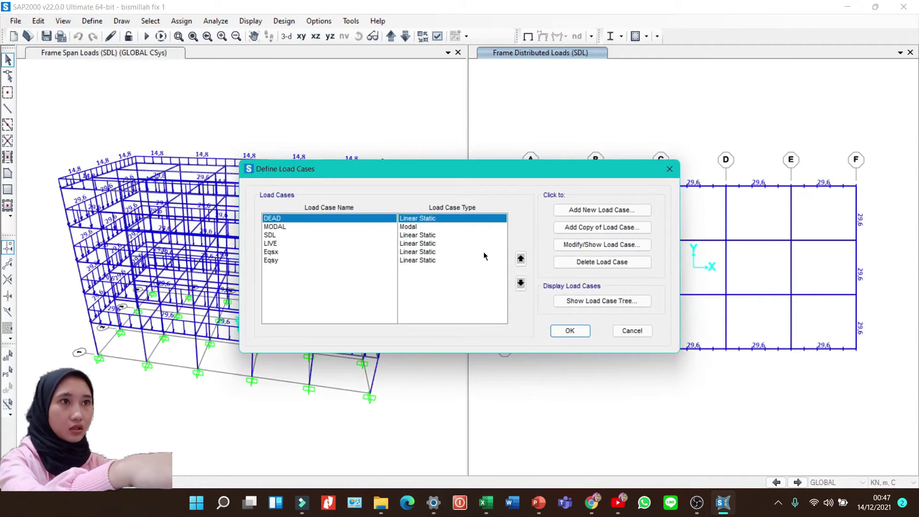
click(585, 214)
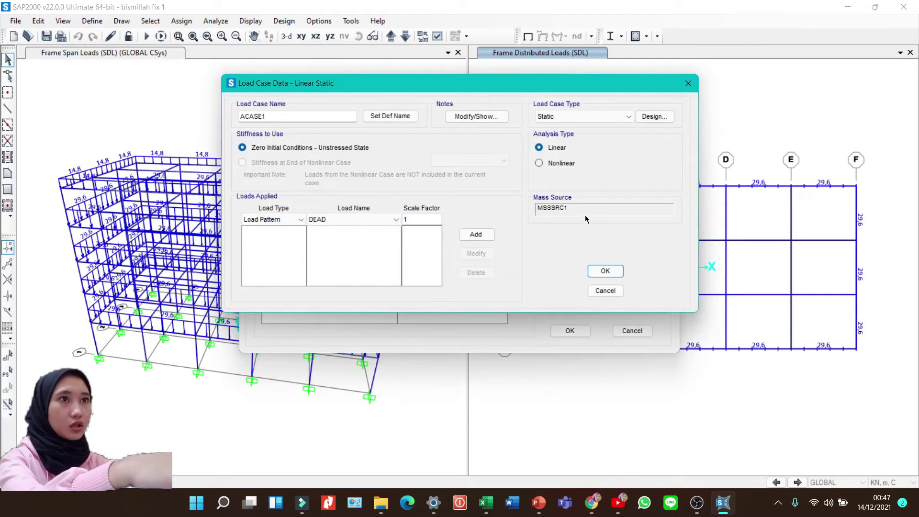
drag(306, 116, 197, 115)
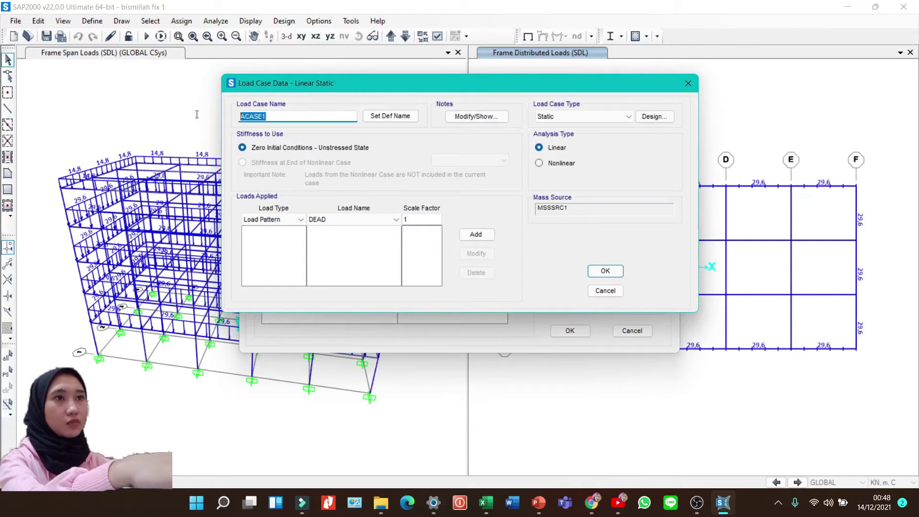
text(Eqdx)
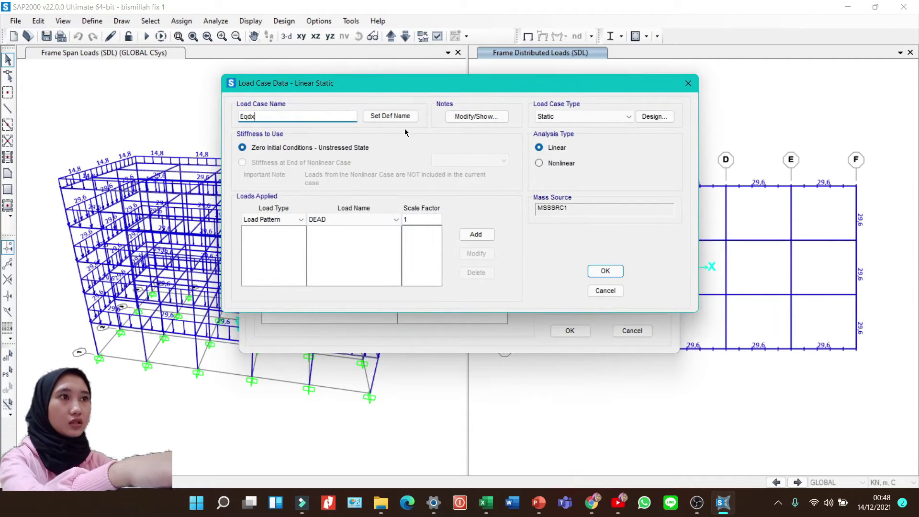
click(569, 119)
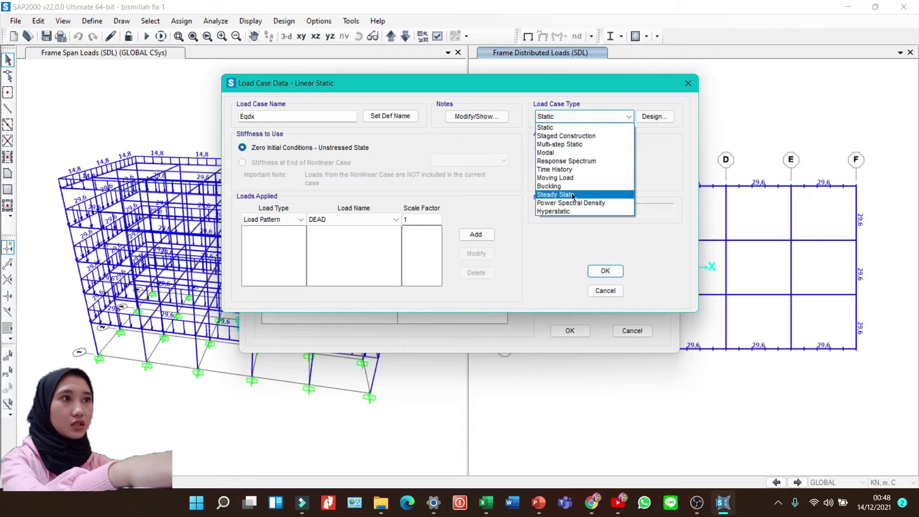
click(571, 161)
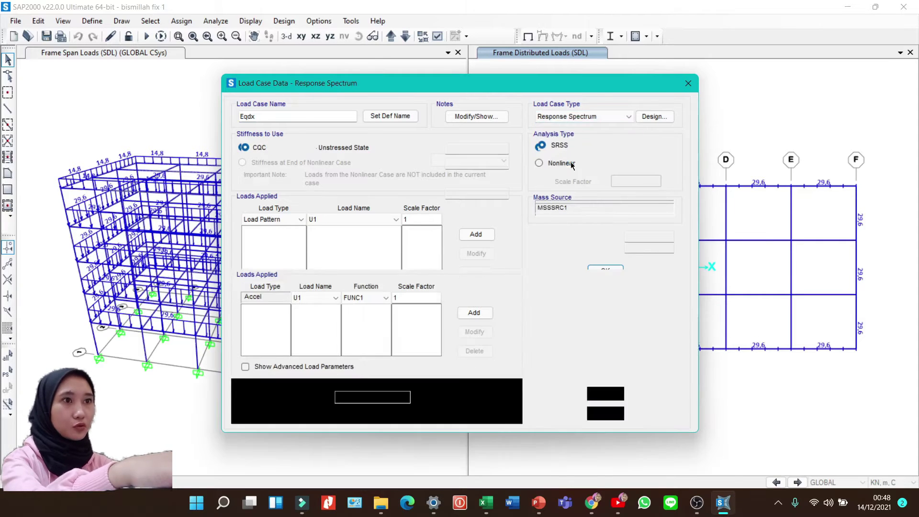
Step: Apply a U1 acceleration load to Eqdx using function FUNC1 with scale factor 1,2263, and accept the load case
click(335, 297)
click(302, 309)
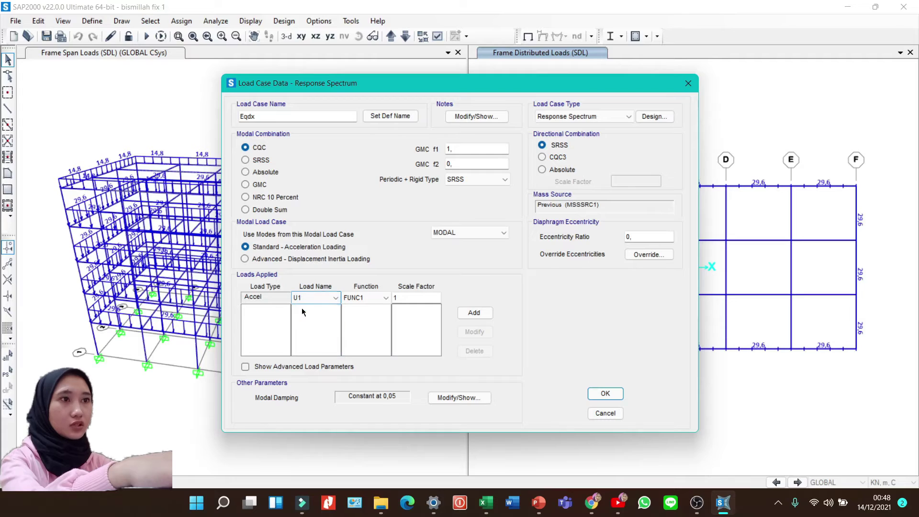
click(417, 297)
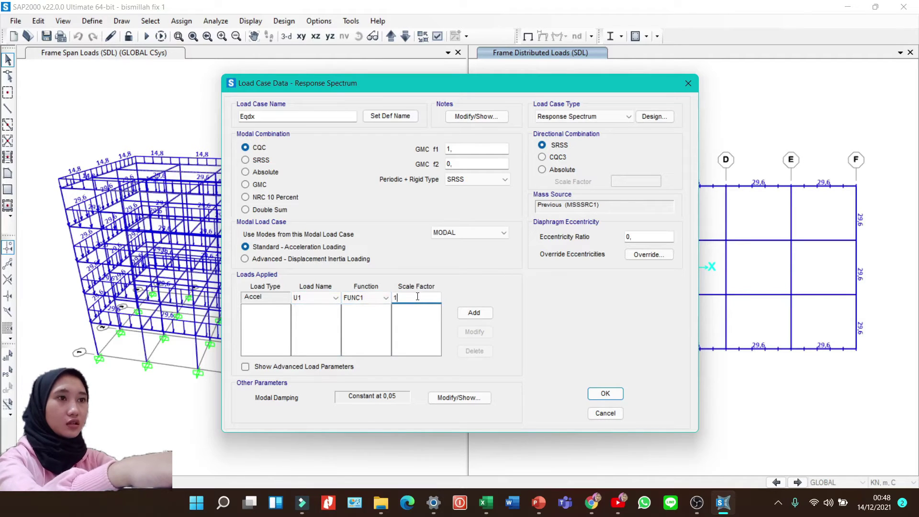
text(,2)
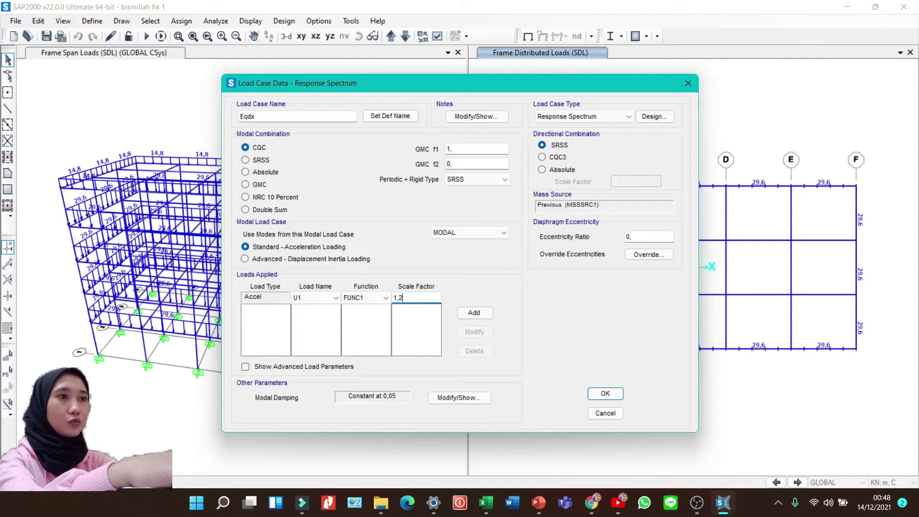
text(263)
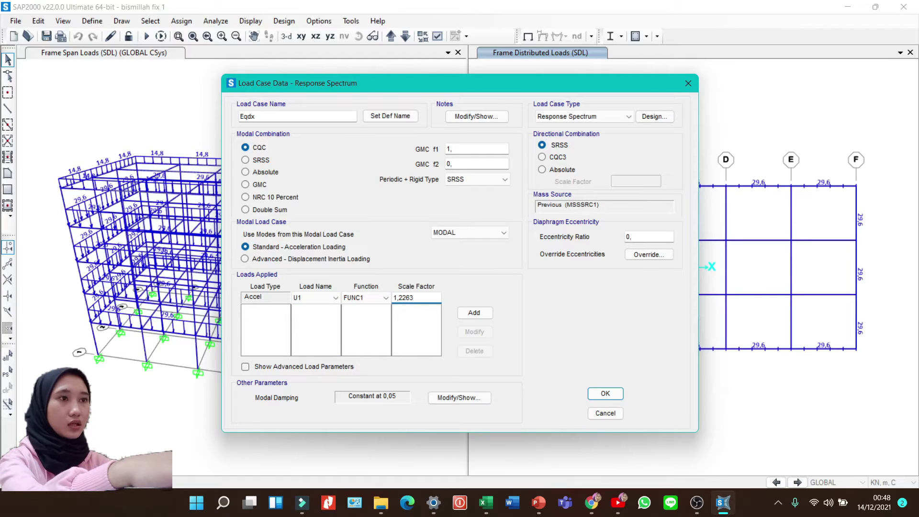
click(471, 312)
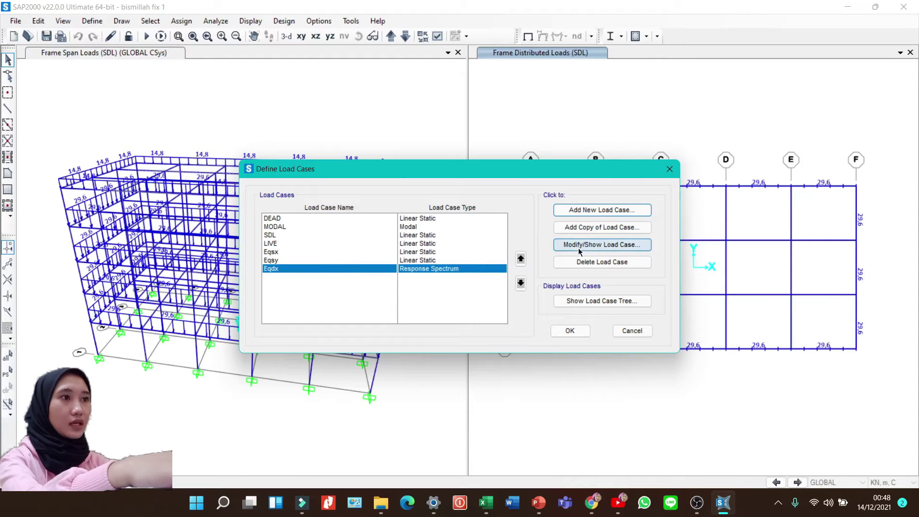
Step: Add a copy of the Eqdx response spectrum load case and name it Eqdy
click(579, 229)
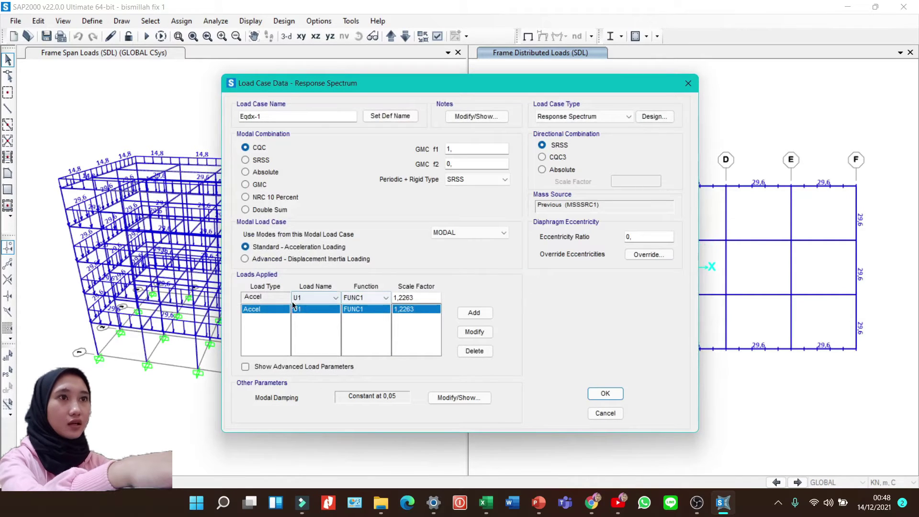
double_click(310, 116)
click(269, 117)
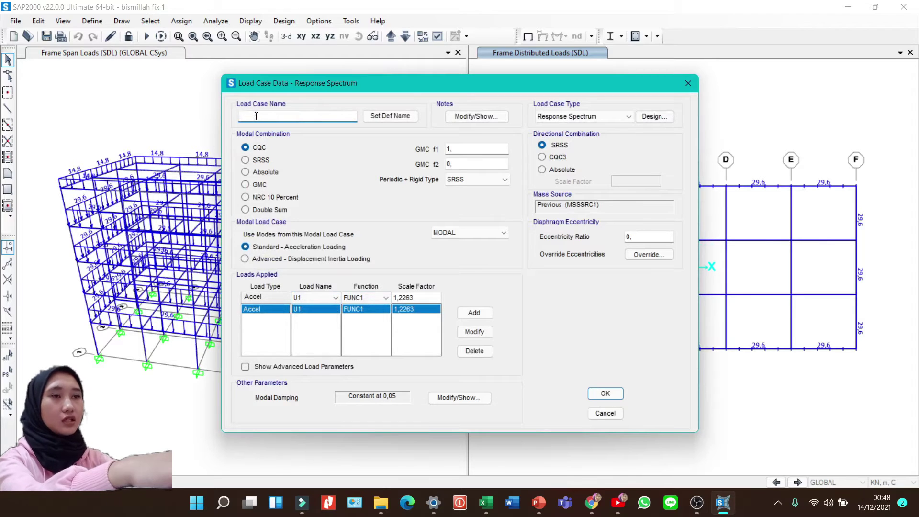
drag(261, 116, 251, 116)
text(y)
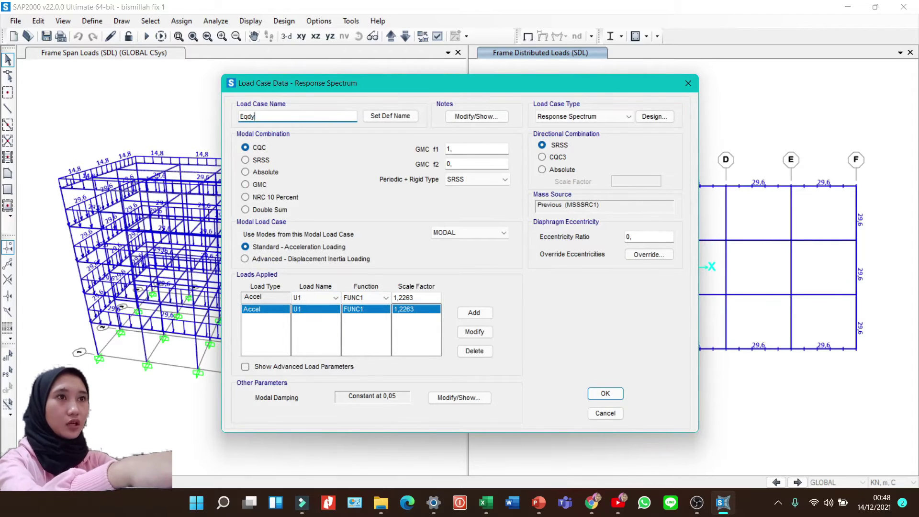
Step: Add a U2 acceleration load to Eqdy using function FUNC1 with scale factor 1,2263, and accept the load case definitions
click(317, 302)
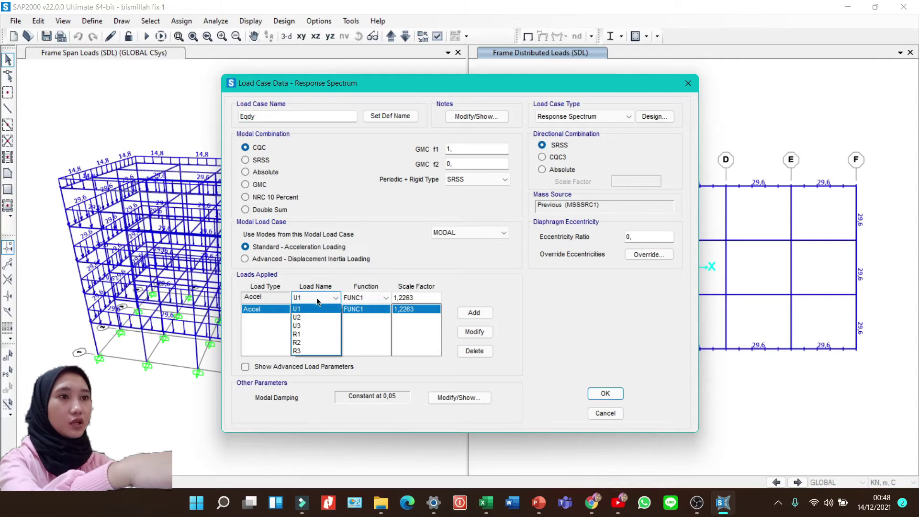
click(311, 320)
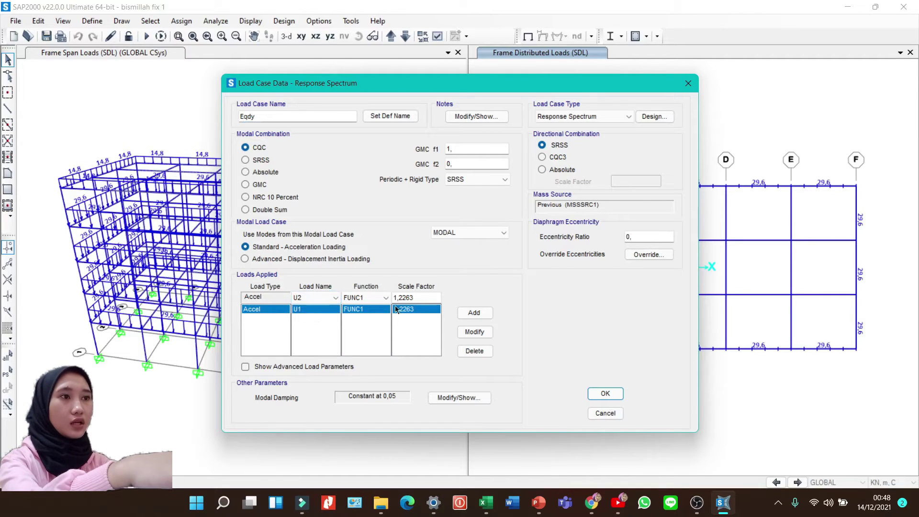
click(473, 313)
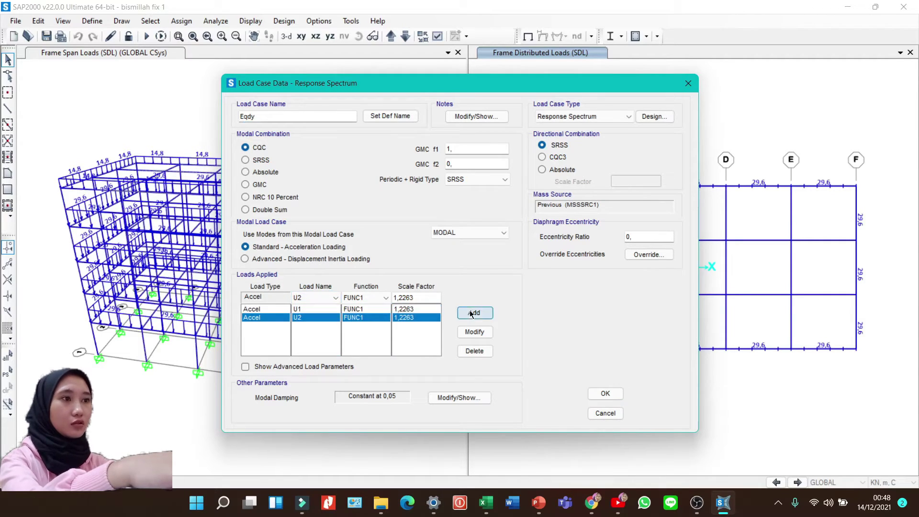
click(605, 393)
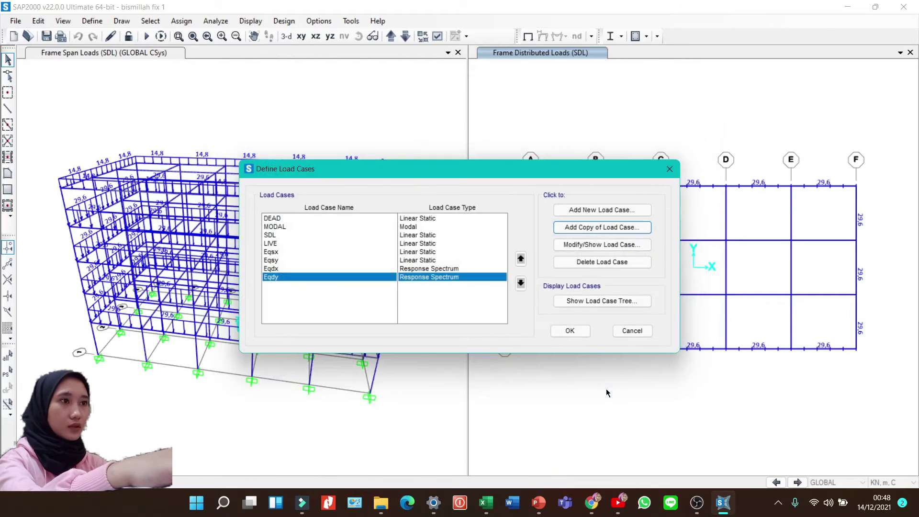
click(569, 330)
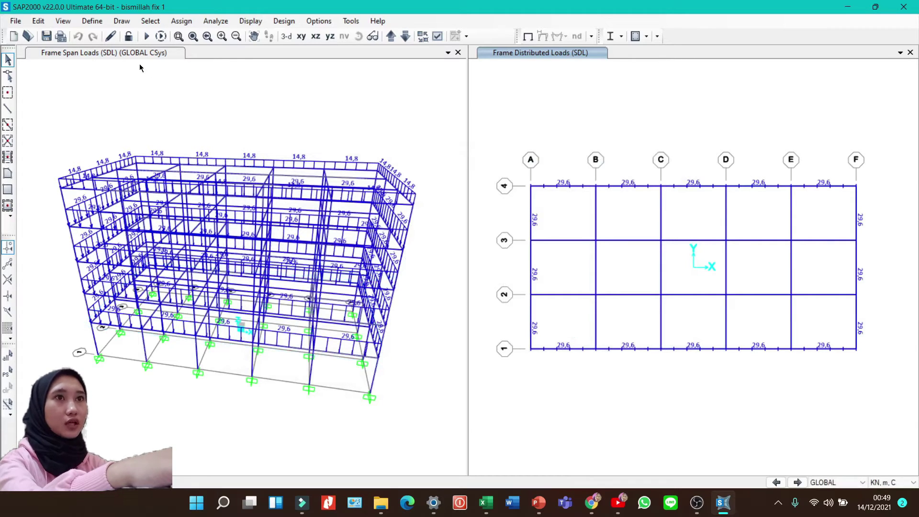
Step: Modify mass source MSSSRC1 to use specified load patterns and exclude element self mass and additional mass
click(99, 22)
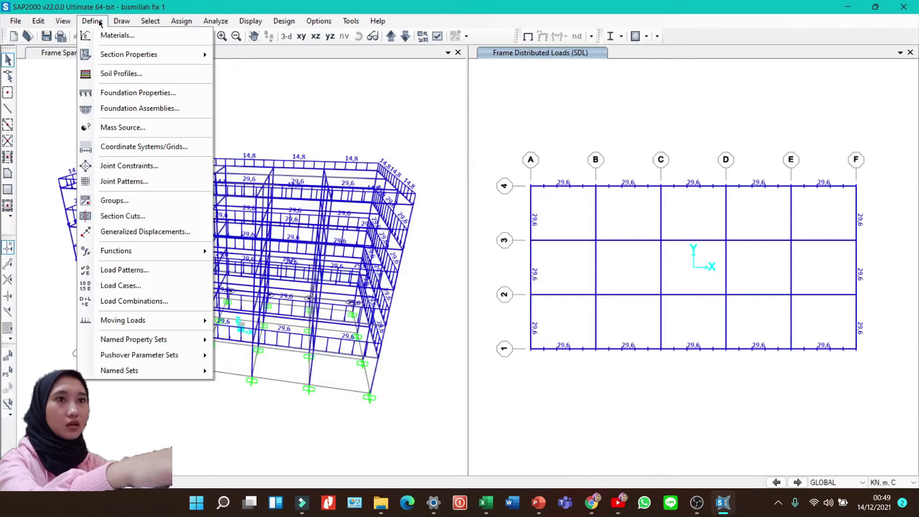
click(127, 127)
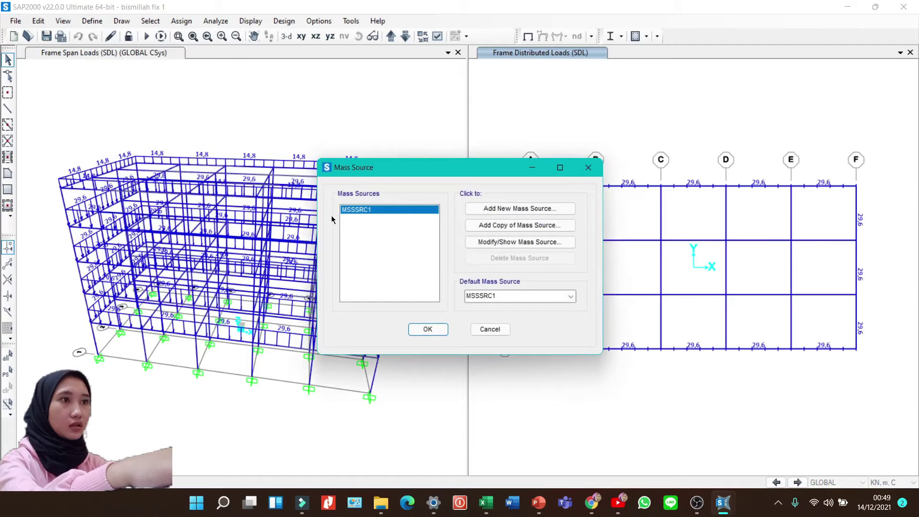
click(495, 245)
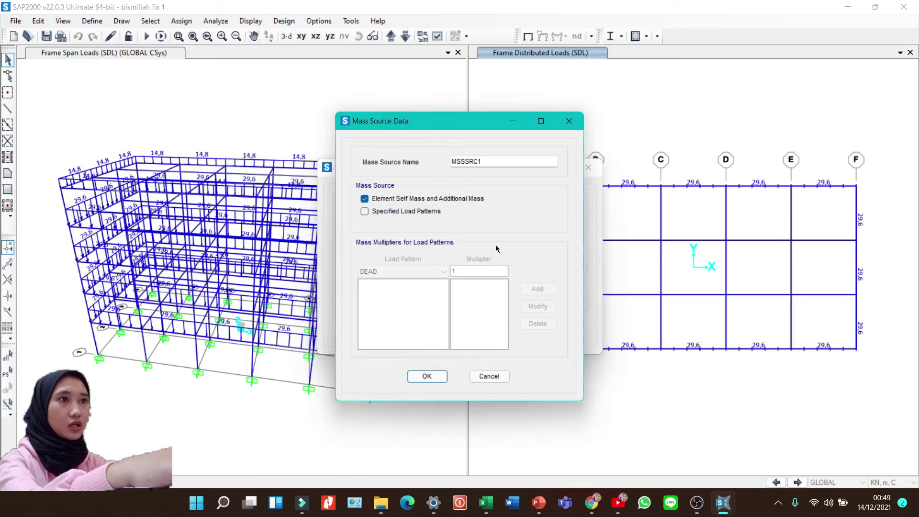
click(383, 211)
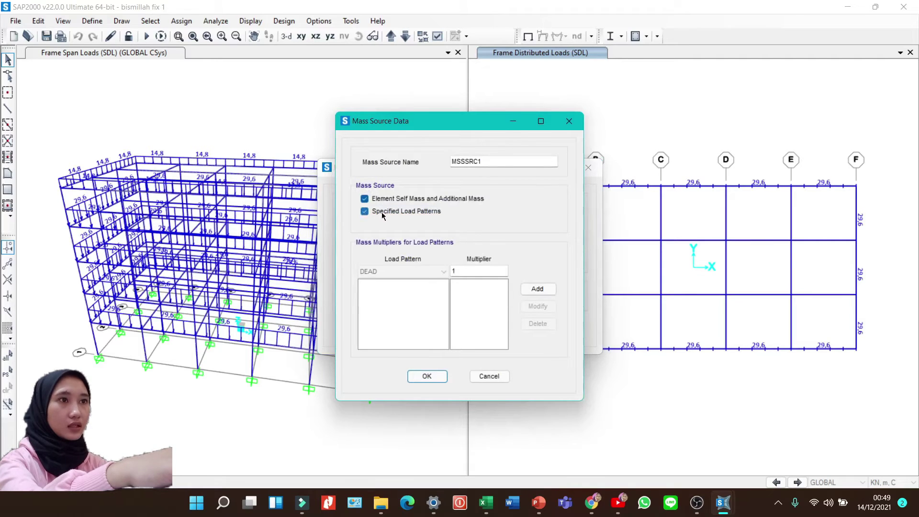
click(365, 199)
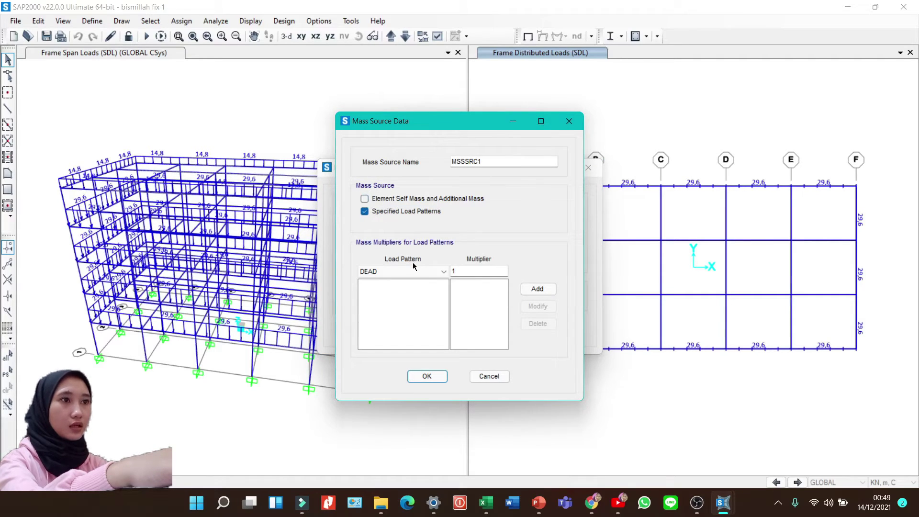
Step: Add the DEAD and SDL load patterns to the mass source, each with multiplier 1
click(537, 288)
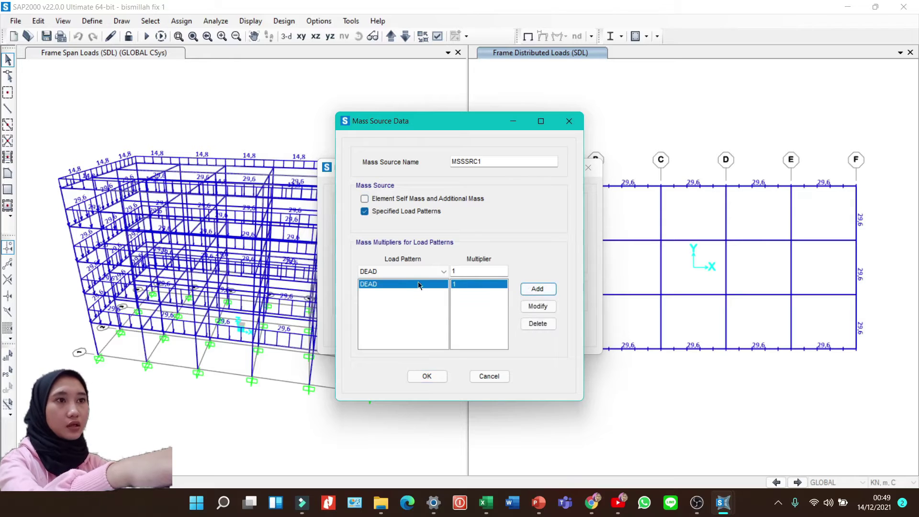
click(404, 273)
click(391, 293)
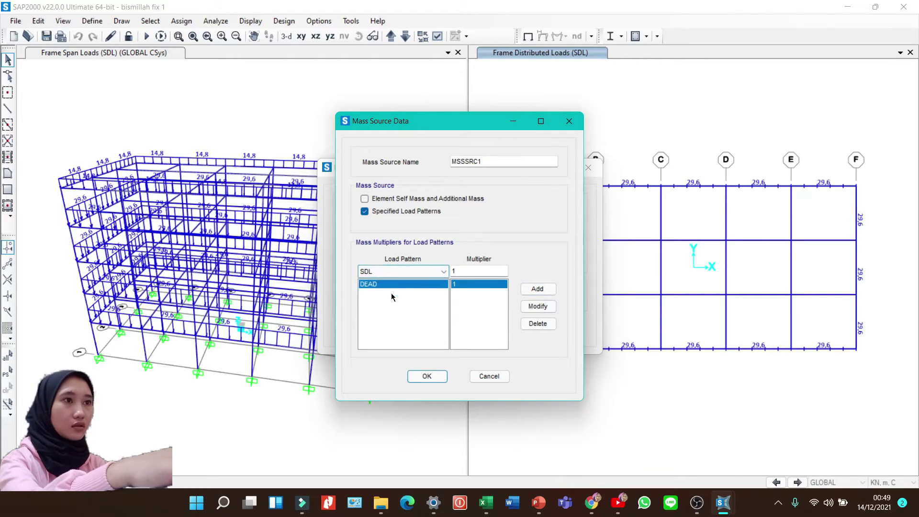
click(529, 291)
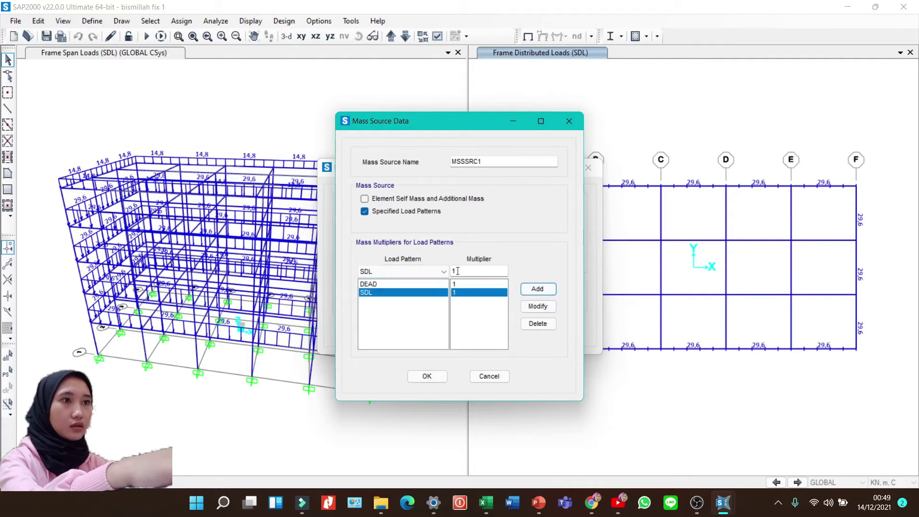
Step: Add the LIVE load pattern to the mass source with multiplier 0,3, and accept the mass source definition
click(423, 273)
click(414, 294)
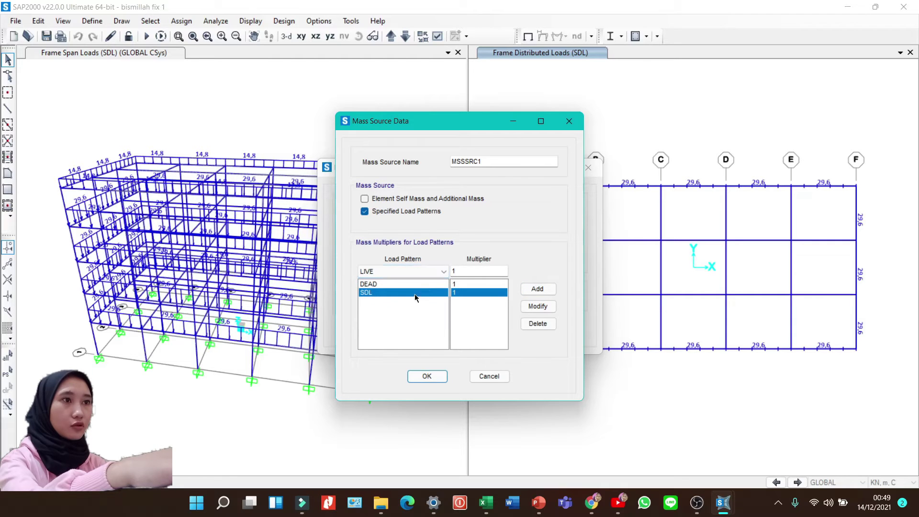
click(472, 267)
key(BackSpace)
text(0)
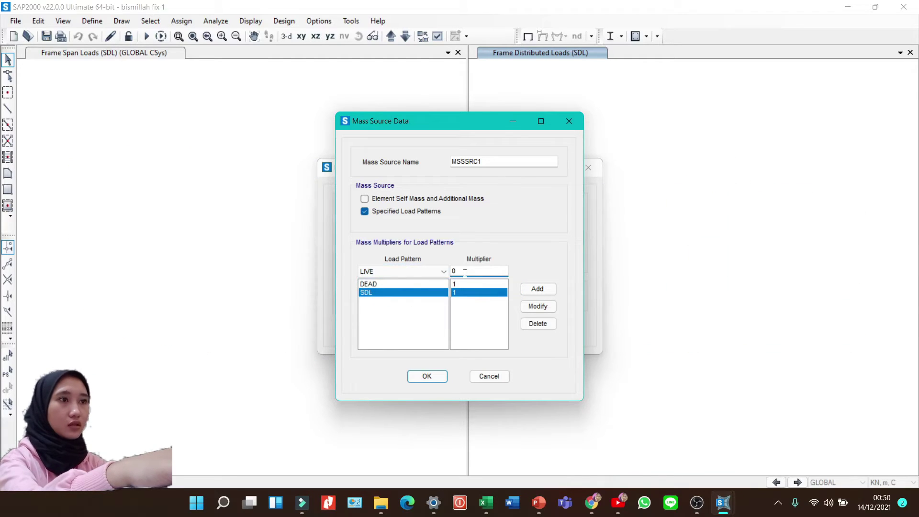
text(,3)
click(537, 289)
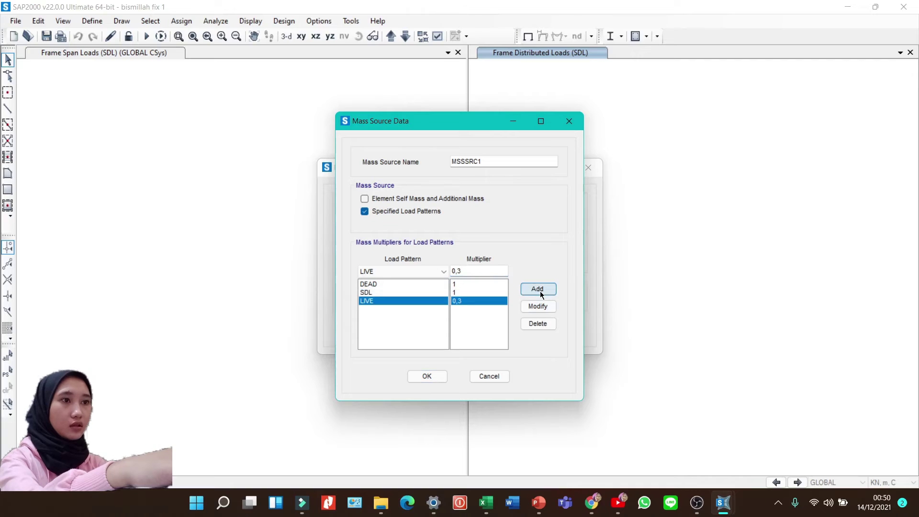
click(432, 376)
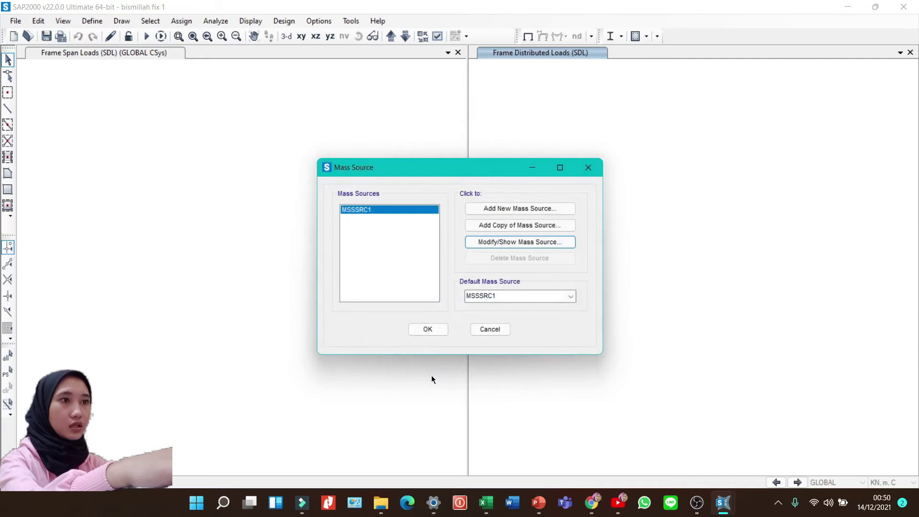
click(421, 329)
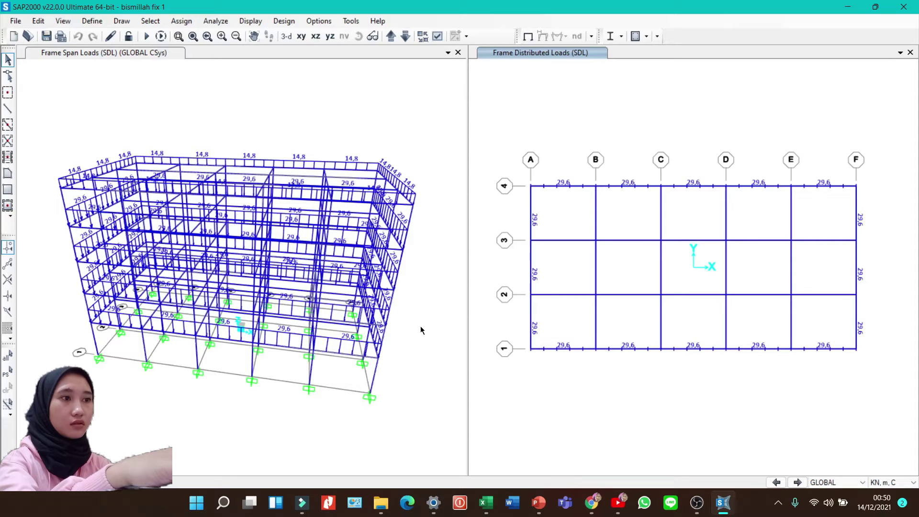
Step: Select the whole model and choose Diaphragm as the joint constraint type to add
click(8, 358)
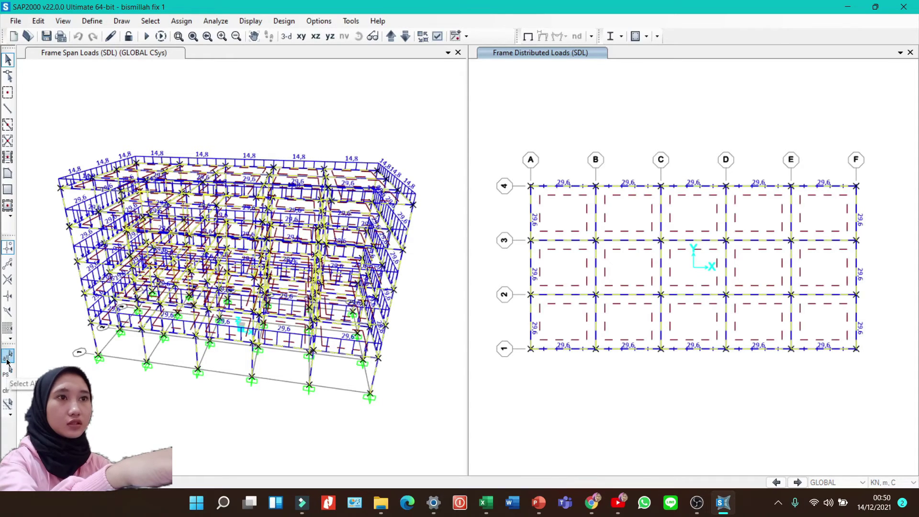
click(181, 21)
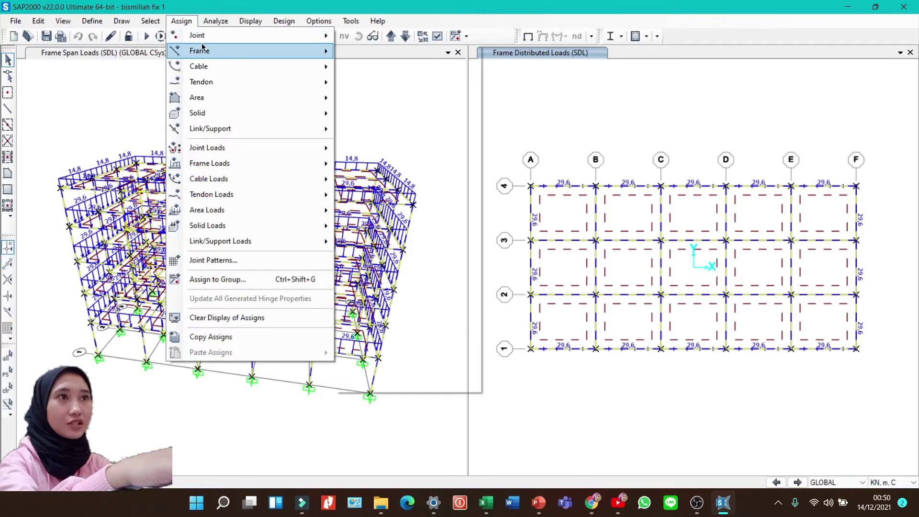
mouse_move(260, 33)
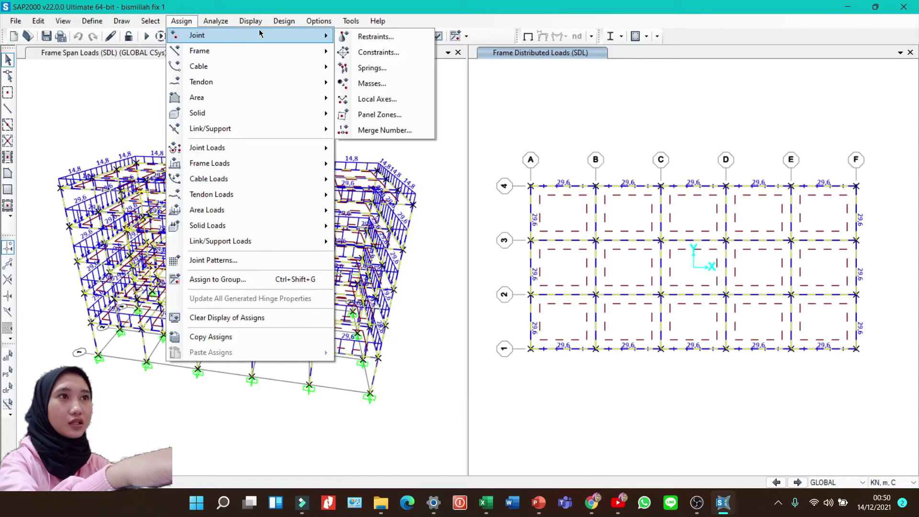
click(382, 58)
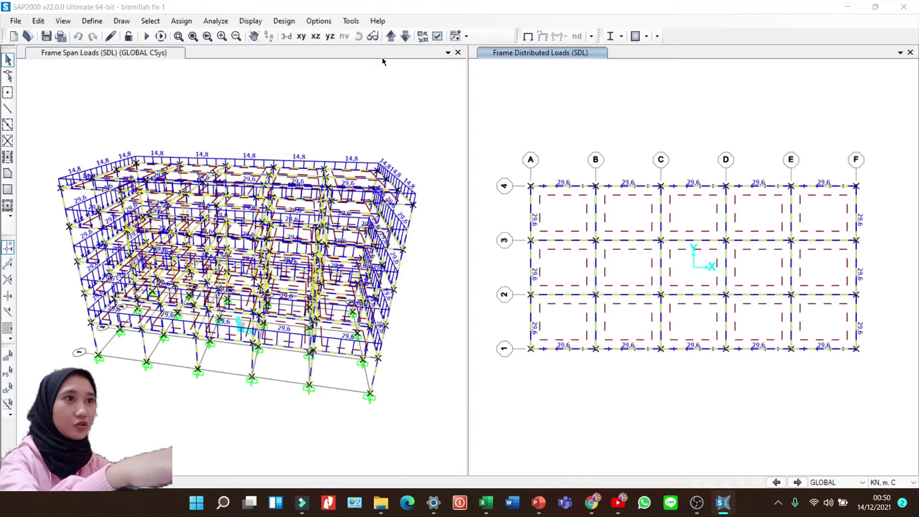
click(448, 330)
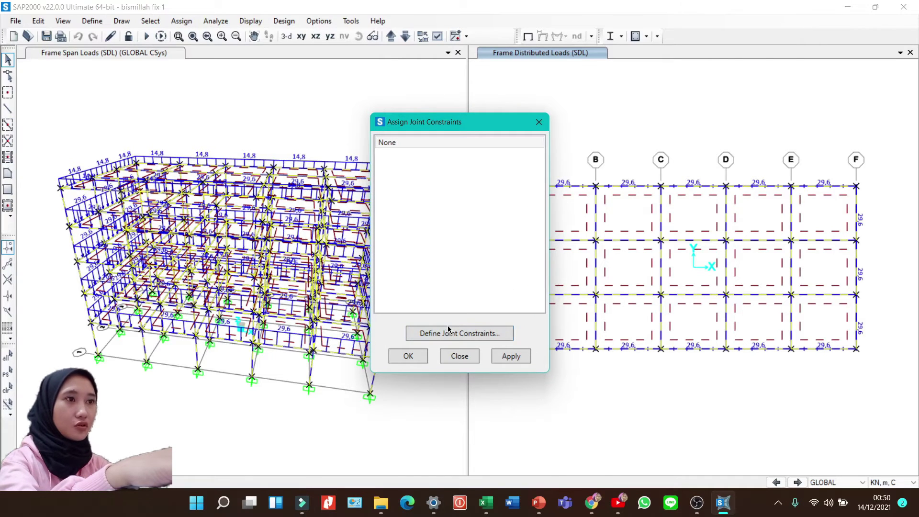
click(497, 218)
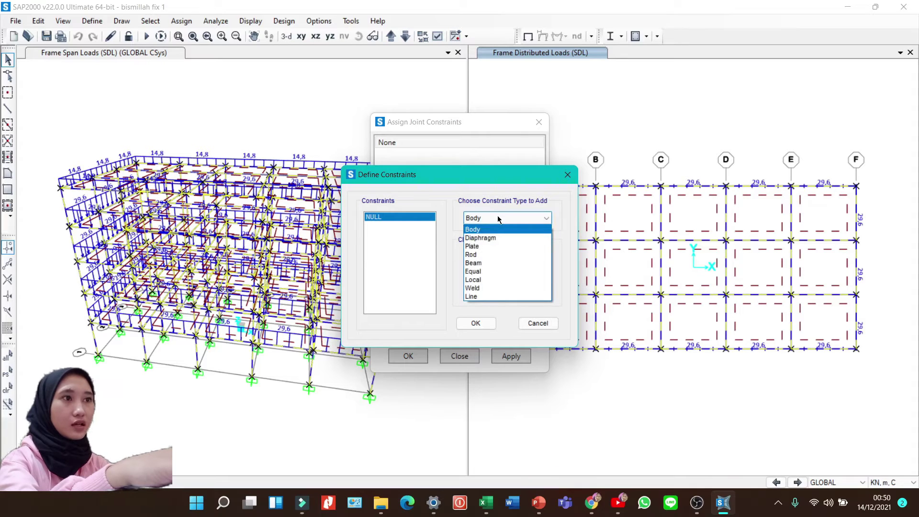
click(489, 237)
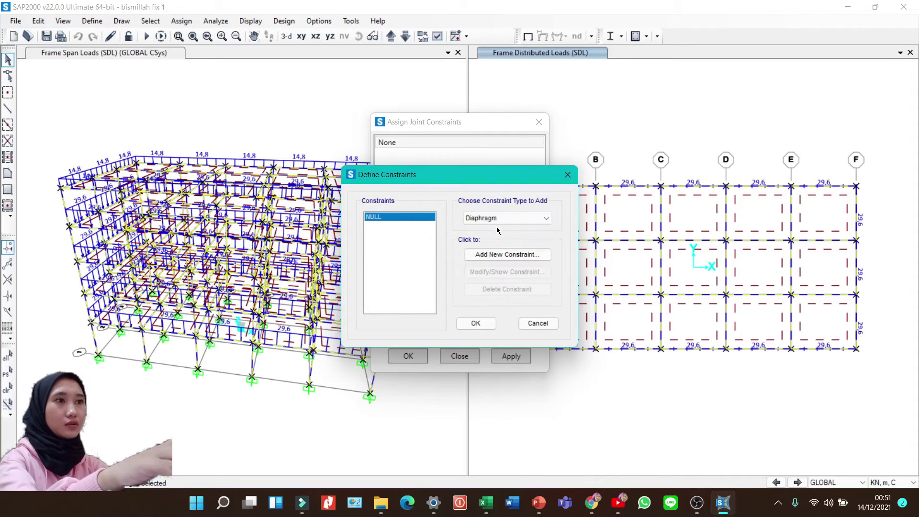
Step: Add a Z-axis diaphragm constraint with a different constraint for each selected Z level, and assign it to the selected joints
click(497, 254)
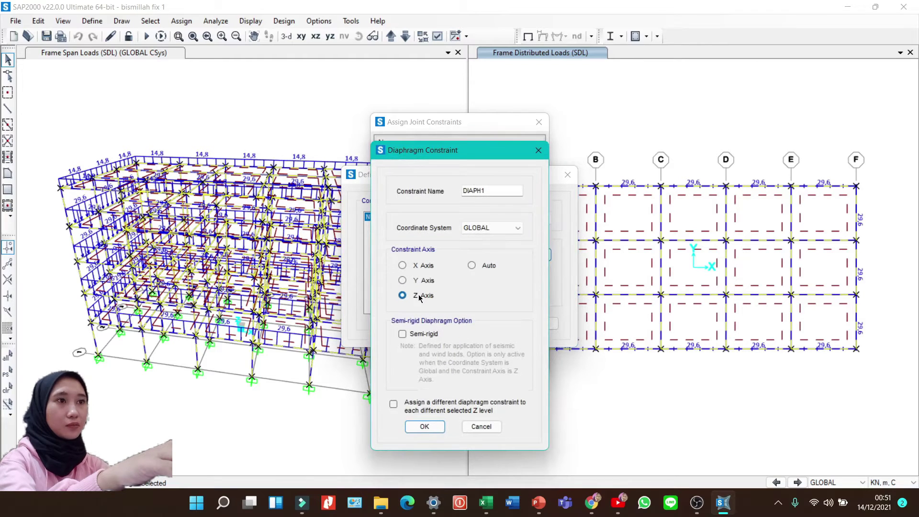
click(392, 403)
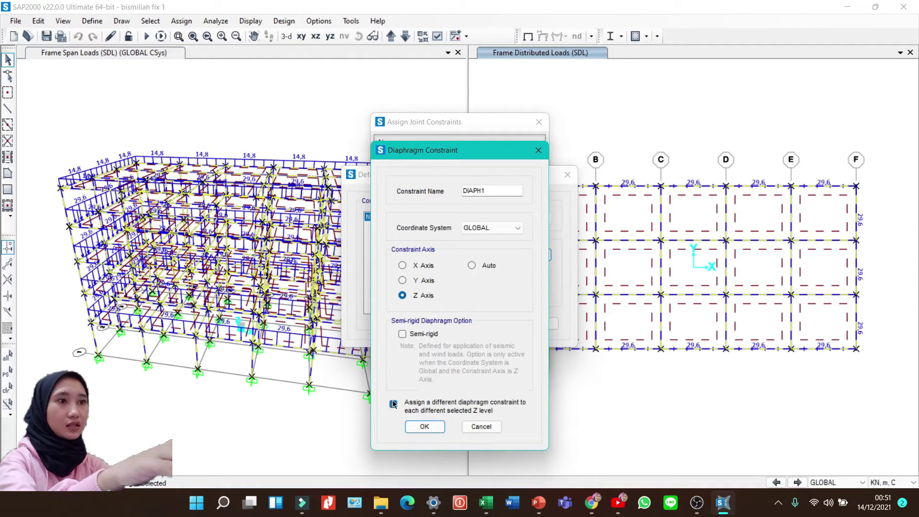
click(425, 426)
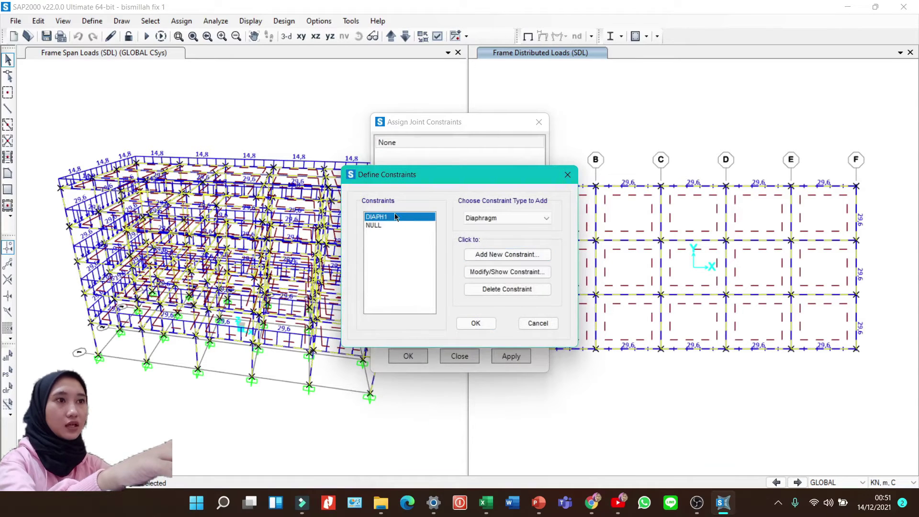
click(488, 328)
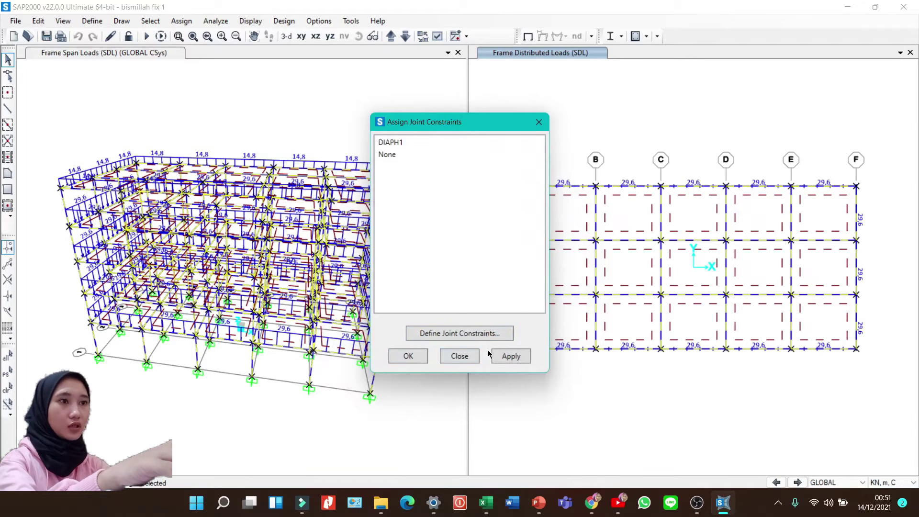
click(408, 356)
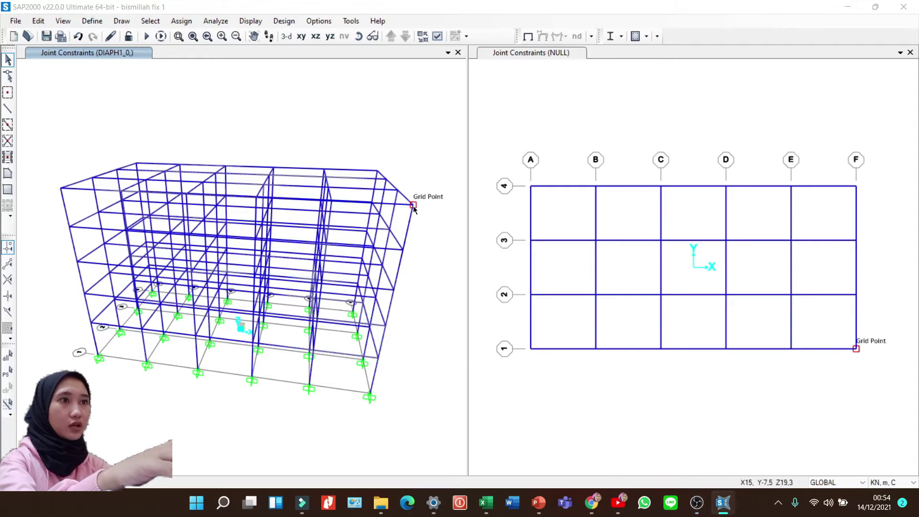
Step: Check the diaphragm constraint assignment of the roof corner joint at X15, Y-7,5, Z19,3
right_click(413, 205)
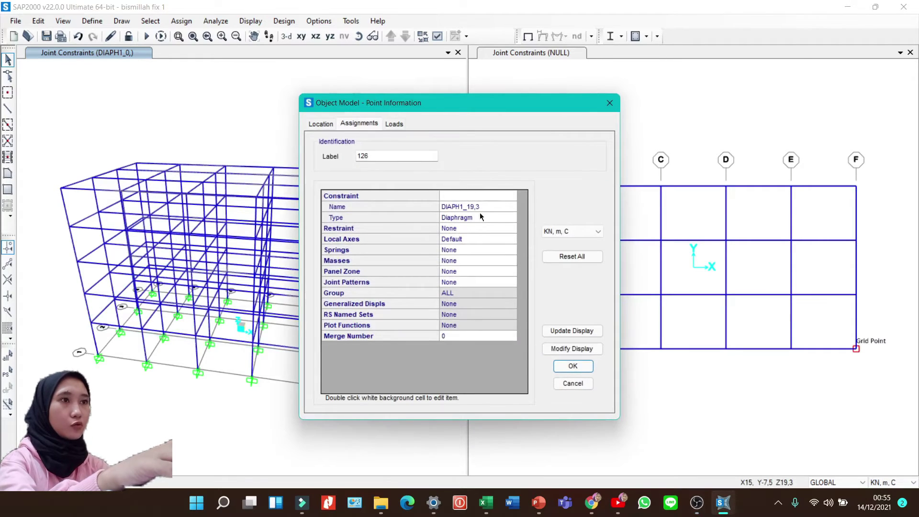
click(572, 383)
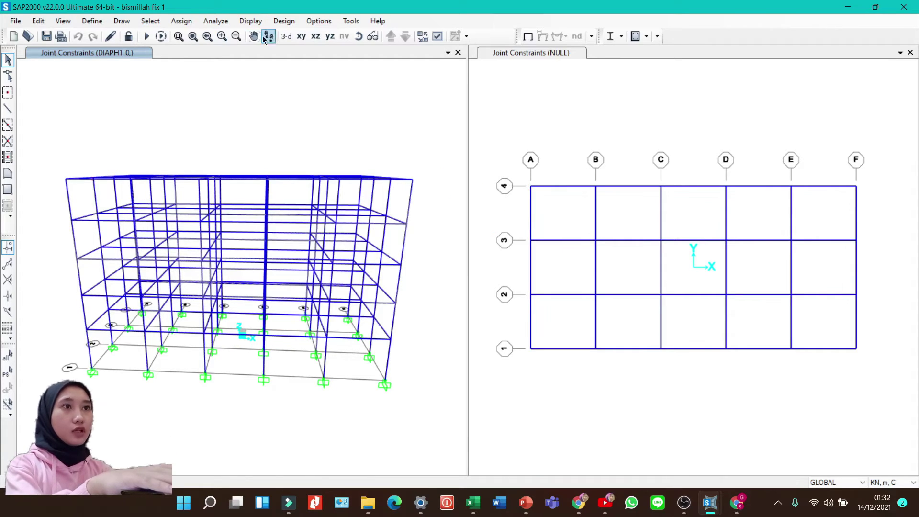
Step: Start a new Linear Add load combination COMB1 and add the DEAD case with scale factor 1,4
click(125, 18)
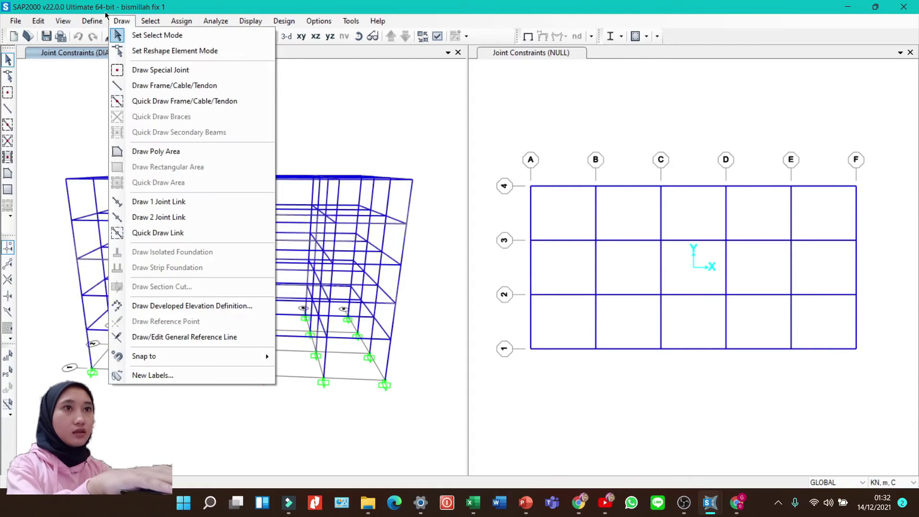
click(96, 22)
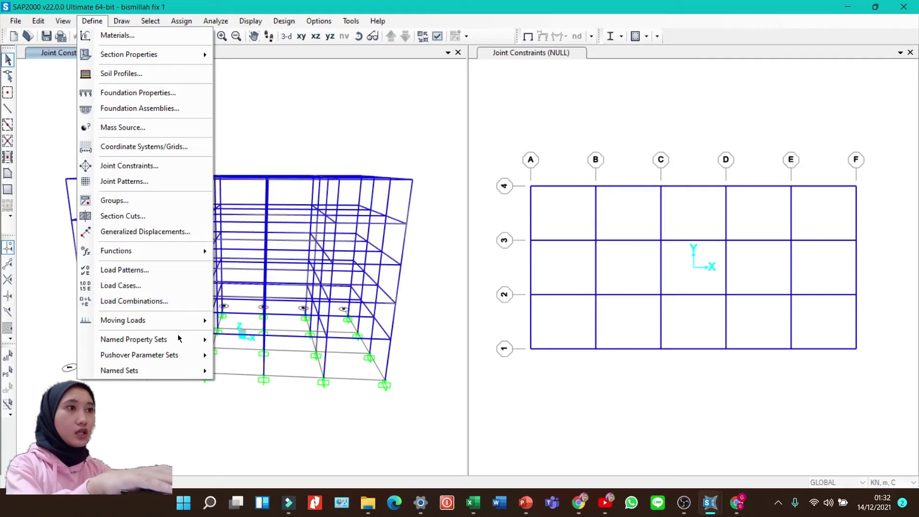
click(166, 306)
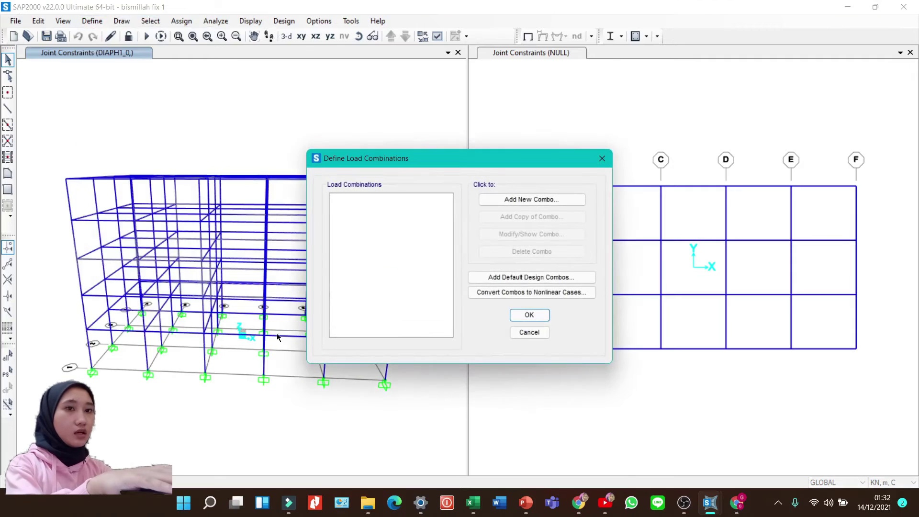
click(536, 201)
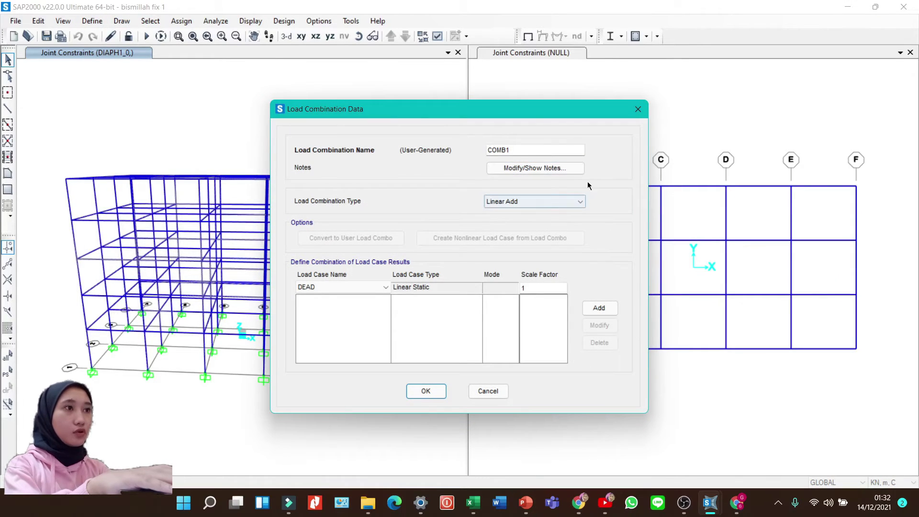
click(549, 286)
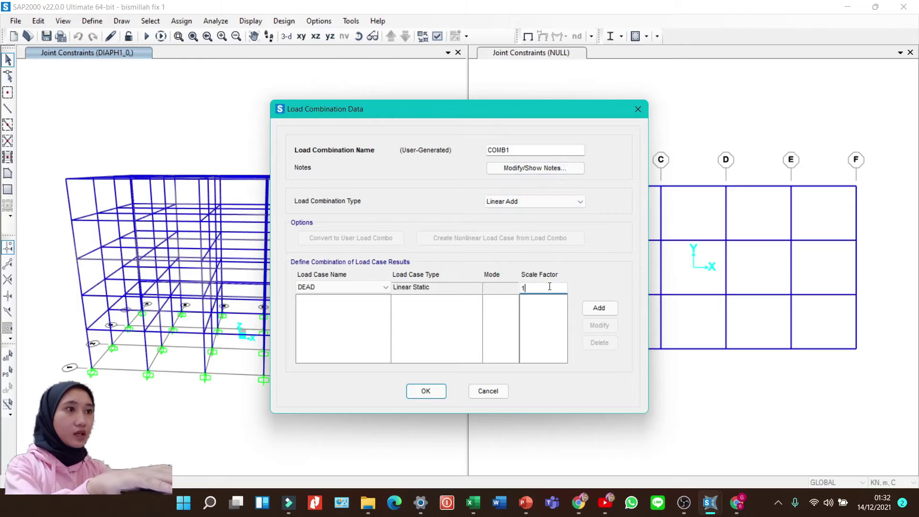
text(,4)
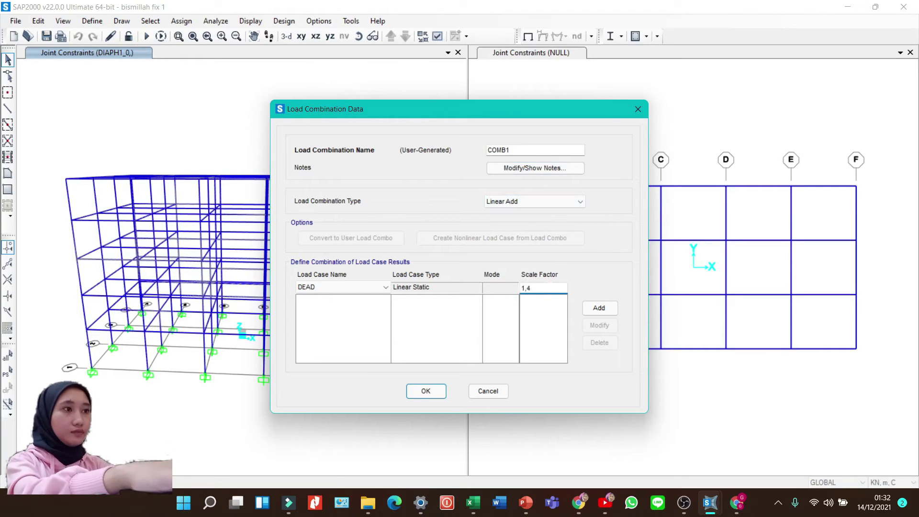
click(598, 307)
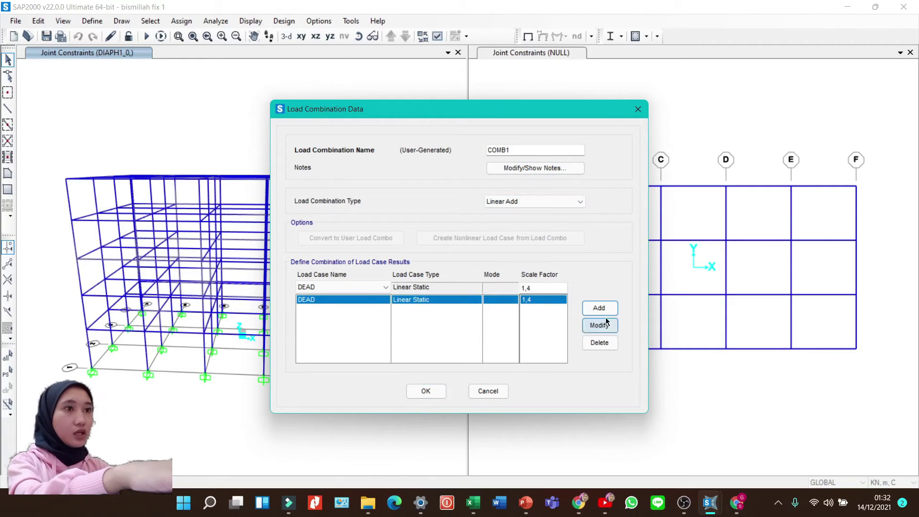
Step: Add the SDL case to COMB1 with scale factor 1,4 and accept the combination
click(312, 288)
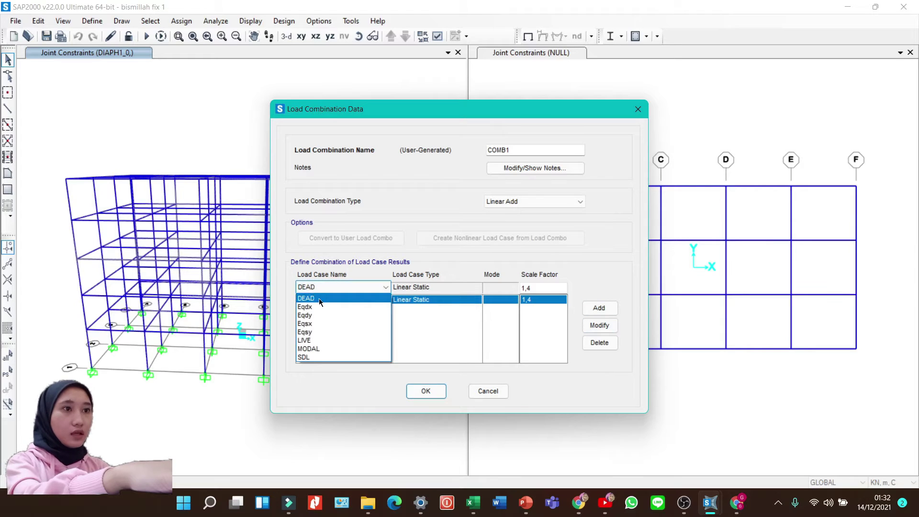
click(321, 357)
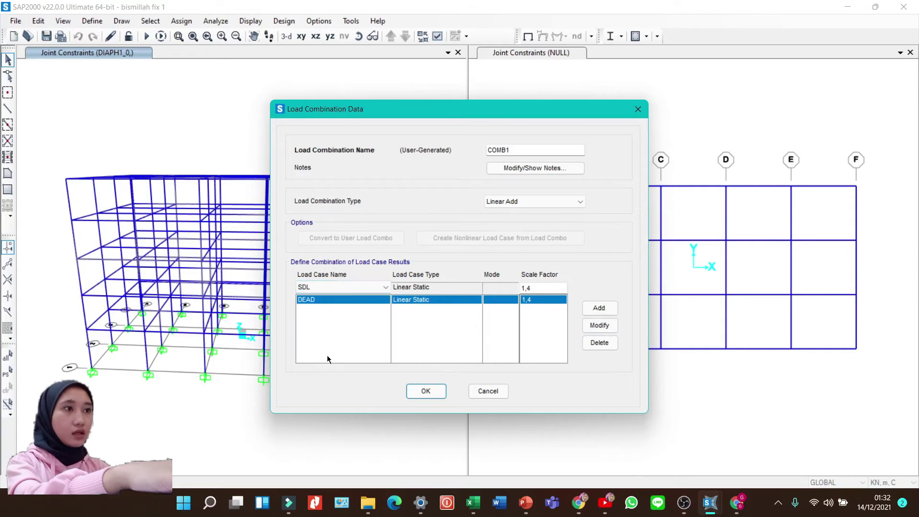
click(596, 308)
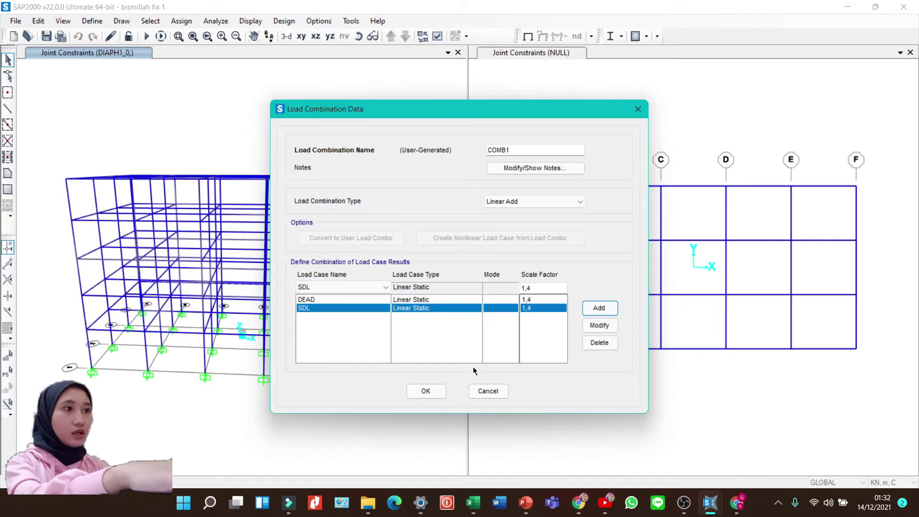
click(433, 391)
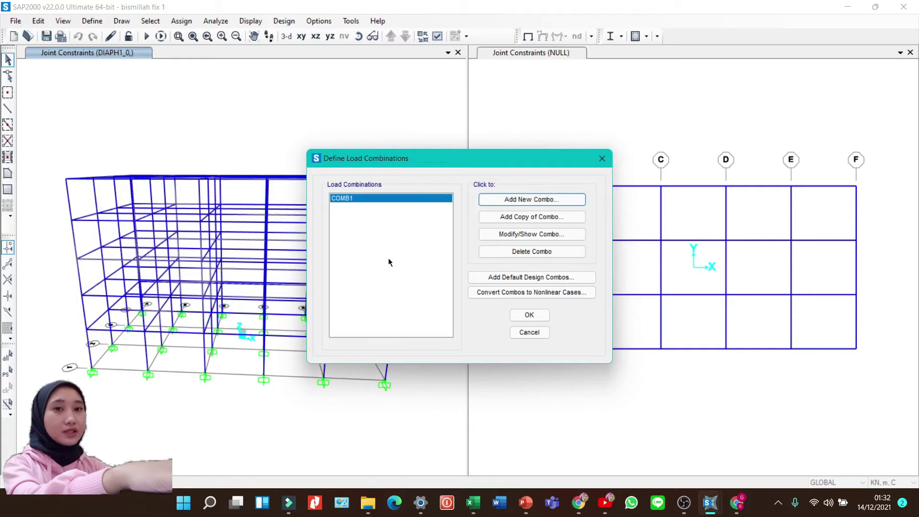
Step: Start a new load combination COMB2 and add the DEAD and SDL cases, each with scale factor 1,2
click(532, 200)
click(378, 287)
click(364, 306)
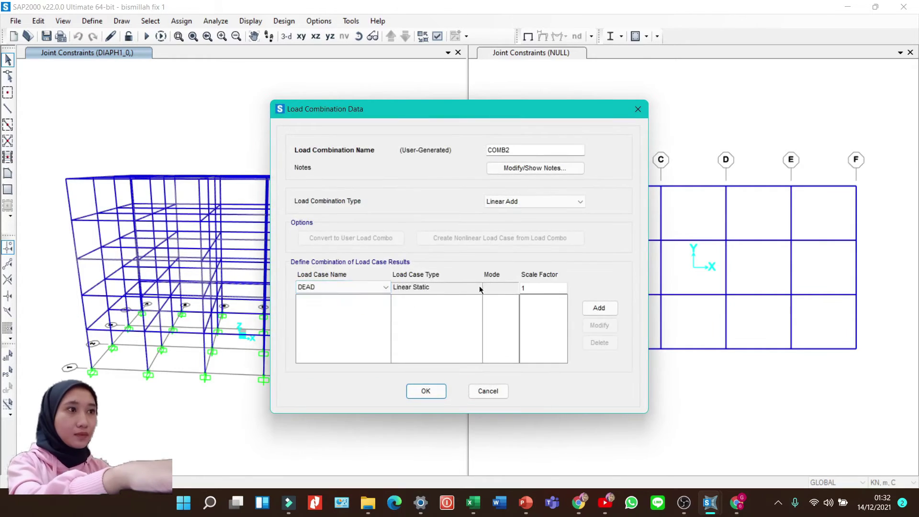
click(542, 287)
text(,2)
click(599, 308)
click(368, 289)
click(334, 365)
click(599, 308)
Step: Add the LIVE case to COMB2 with scale factor 1,6 and accept the combination
click(353, 288)
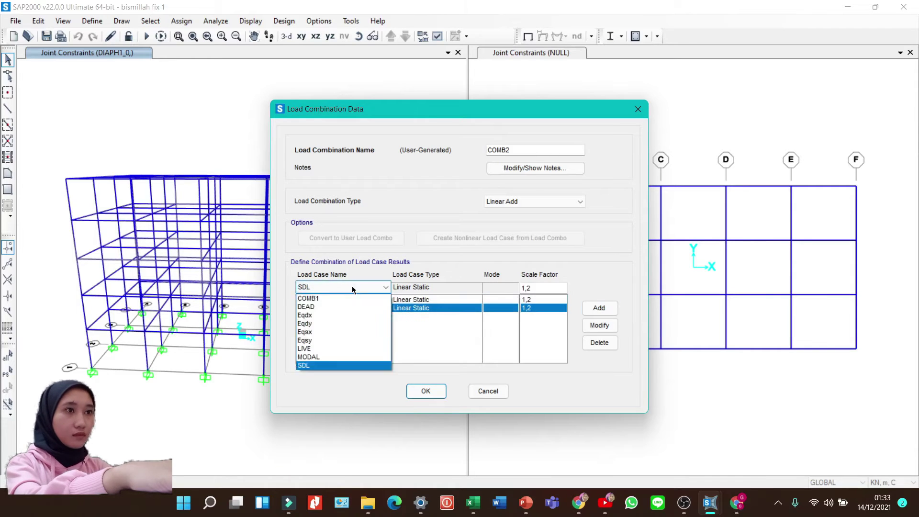
click(330, 348)
click(532, 288)
key(BackSpace)
text(6)
click(599, 309)
click(413, 393)
Step: Start a new load combination COMB3 and add the DEAD and SDL cases, each with scale factor 1,36
click(515, 200)
click(369, 287)
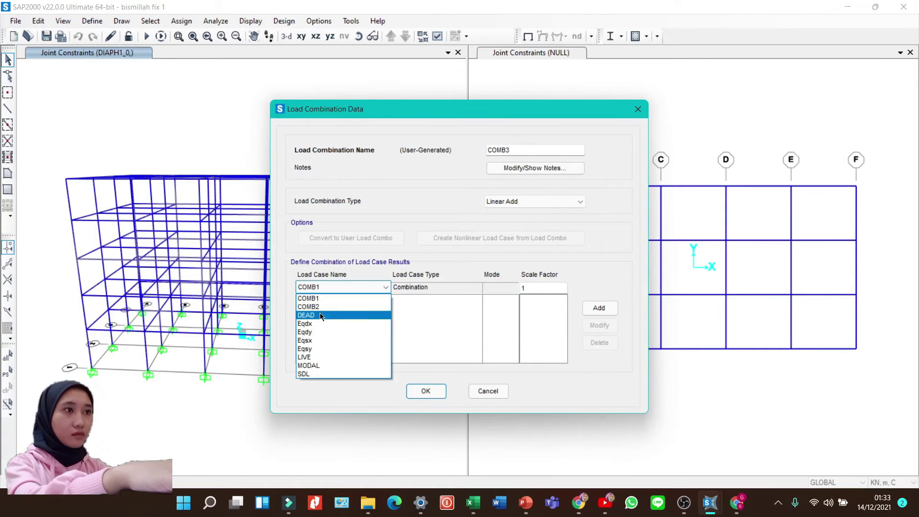
click(320, 315)
click(555, 290)
text(,36)
click(603, 309)
click(355, 289)
click(326, 373)
click(599, 308)
Step: Add the LIVE case to COMB3 with scale factor 1
click(368, 288)
click(325, 356)
click(543, 288)
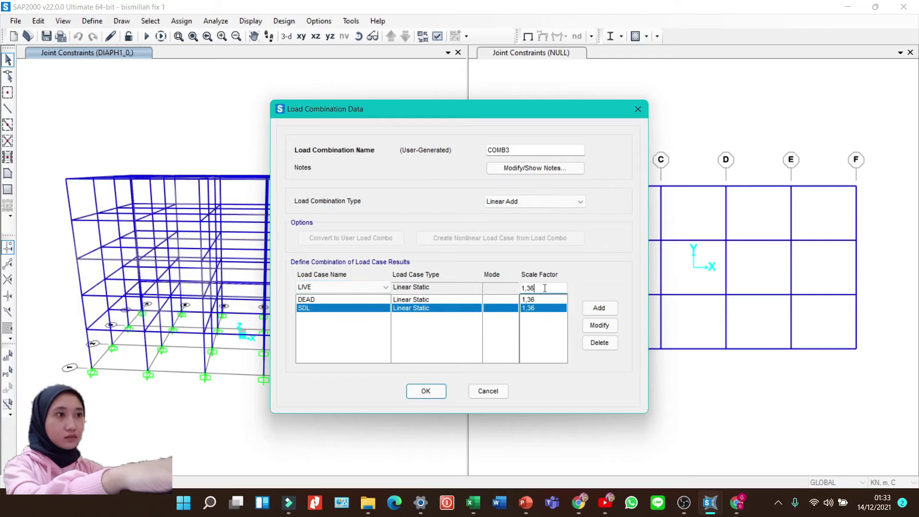
key(BackSpace)
key(BackSpace)
key(BackSpace)
click(599, 308)
Step: Add the response spectrum cases Eqdx with factor 1 and Eqdy with factor 0,3 to COMB3, and accept it
click(359, 287)
click(332, 323)
click(599, 308)
click(359, 287)
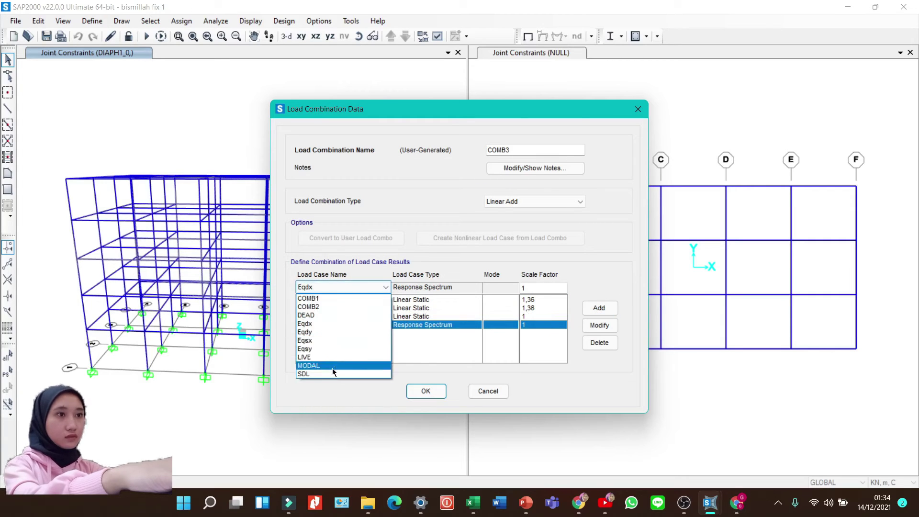
click(332, 331)
double_click(524, 290)
text(0,3)
click(596, 308)
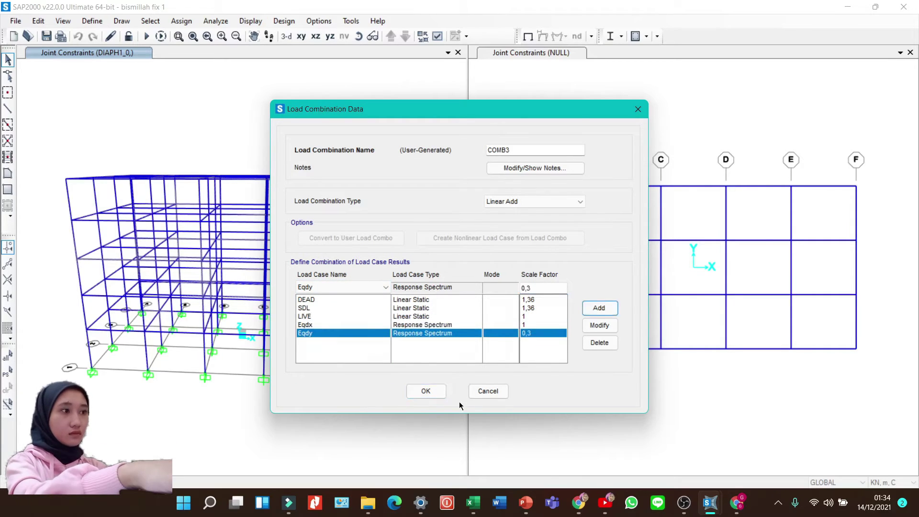
click(438, 392)
Step: Create COMB4 as a copy of COMB3 with the Eqdy scale factor set to -0,3
click(531, 216)
click(532, 326)
click(532, 333)
click(521, 288)
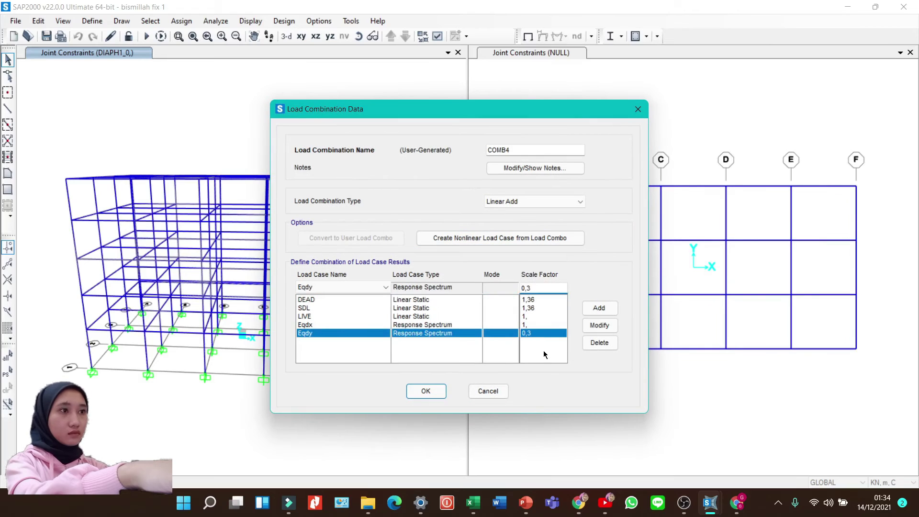
text(-)
click(598, 325)
click(431, 390)
Step: Create COMB5 as a copy of COMB4 with the scale factors set to -1 for Eqdx and 0,3 for Eqdy
click(369, 223)
click(510, 218)
click(530, 324)
click(521, 288)
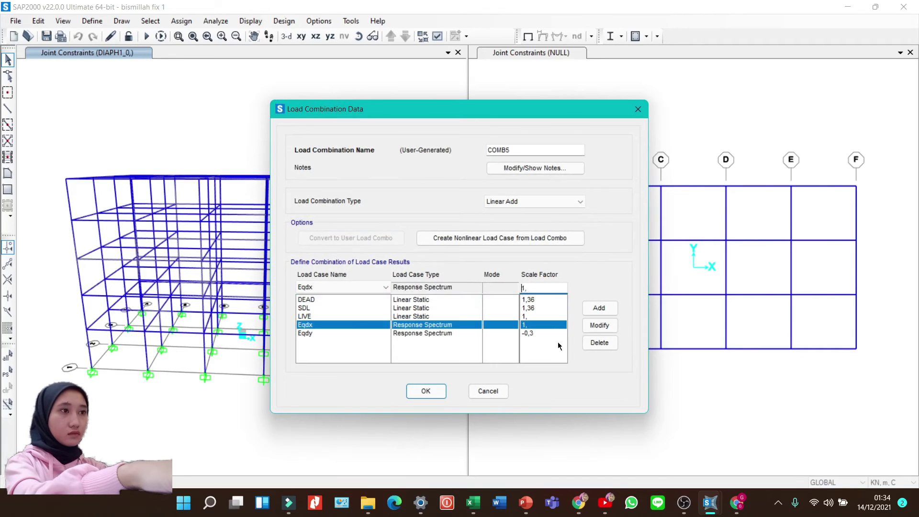
text(-)
click(610, 326)
click(529, 333)
click(521, 288)
key(Delete)
click(599, 325)
click(426, 391)
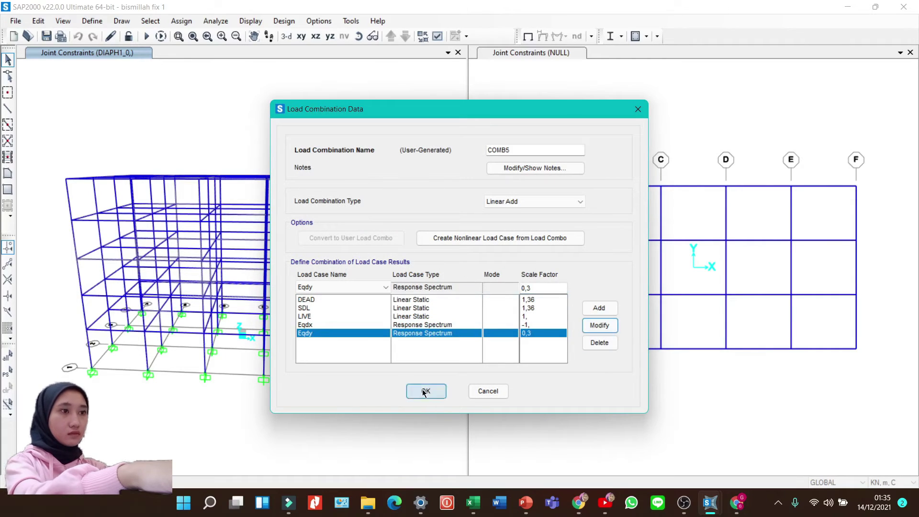
Step: Create COMB6 as a copy of COMB5 with the Eqdy scale factor set to -0,3
click(530, 214)
click(523, 287)
text(-)
click(598, 325)
click(426, 391)
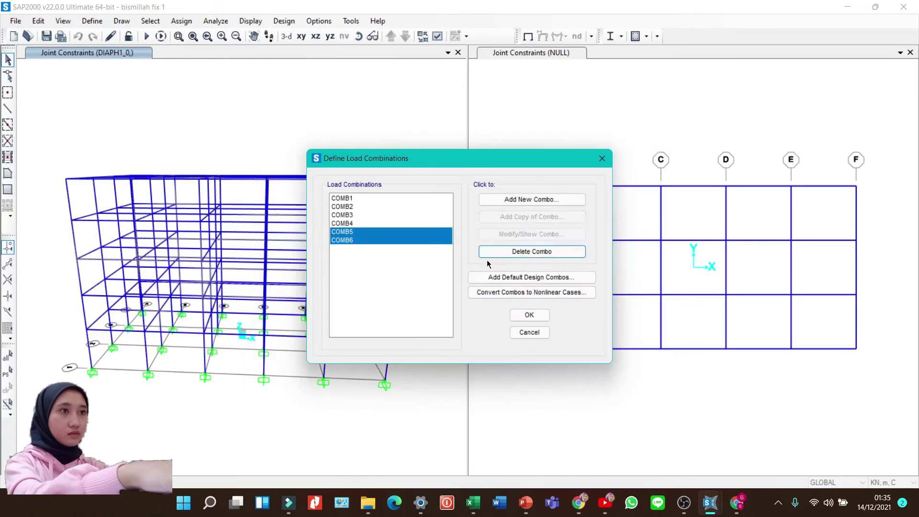
Step: Create COMB7 as a copy of COMB6 with the scale factors set to 1 for Eqdy and 0,3 for Eqdx
click(526, 216)
double_click(531, 287)
text(1)
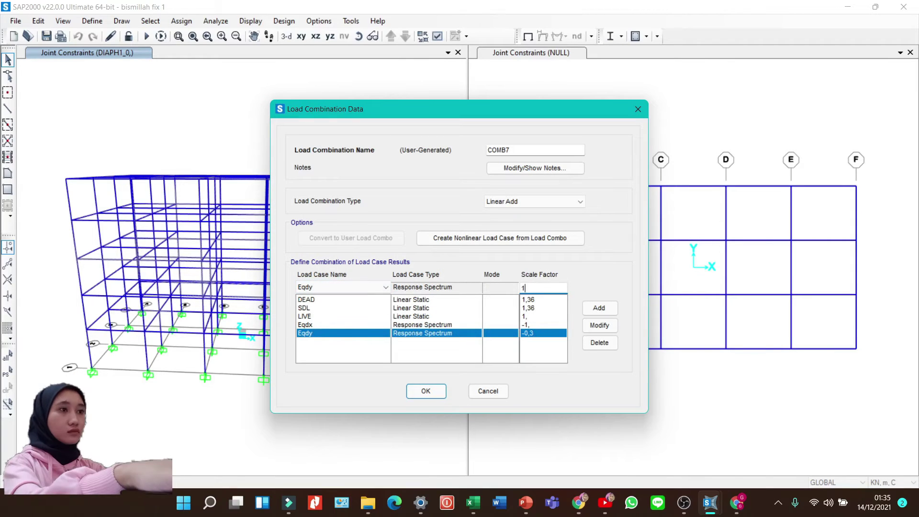
click(599, 325)
click(530, 324)
text(0,3)
click(599, 325)
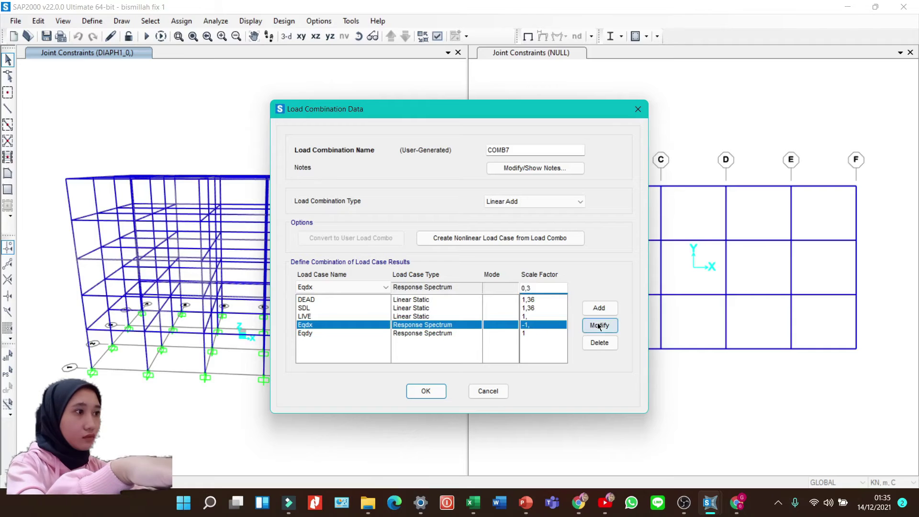
click(426, 391)
Step: Create COMB8 as a copy of COMB7 with the Eqdx scale factor set to -0,3
click(531, 216)
click(529, 325)
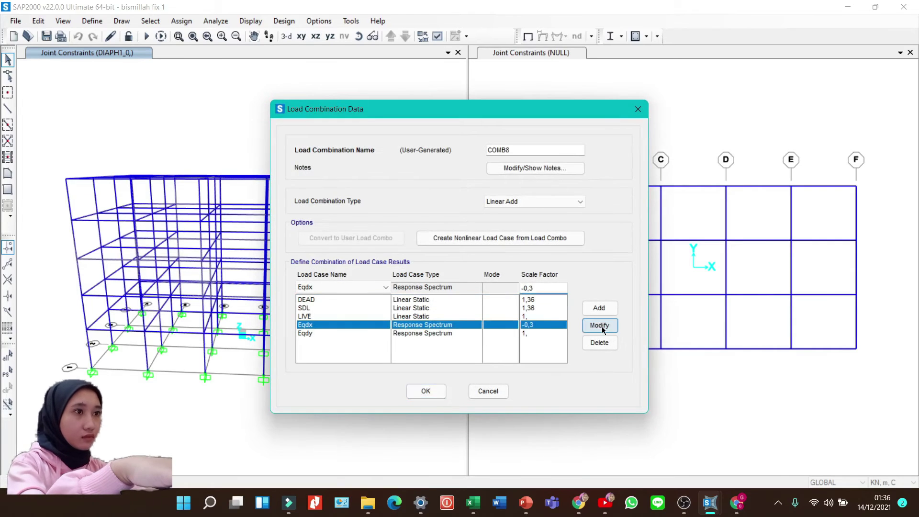
click(599, 326)
click(426, 391)
Step: Create COMB9 as a copy of COMB8 with the scale factors set to -1 for Eqdy and 0,3 for Eqdx
click(530, 220)
click(528, 332)
click(521, 287)
text(-)
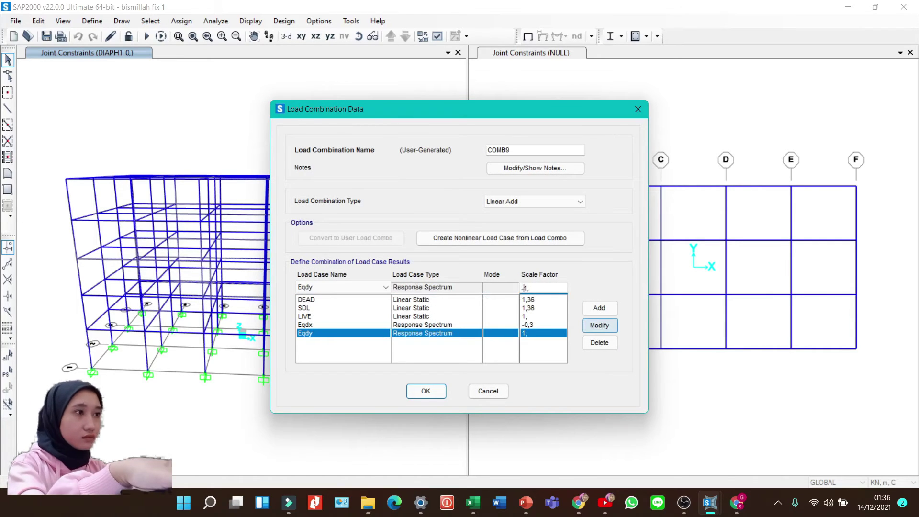
click(599, 326)
click(532, 317)
click(533, 324)
click(524, 288)
key(BackSpace)
click(598, 325)
click(425, 391)
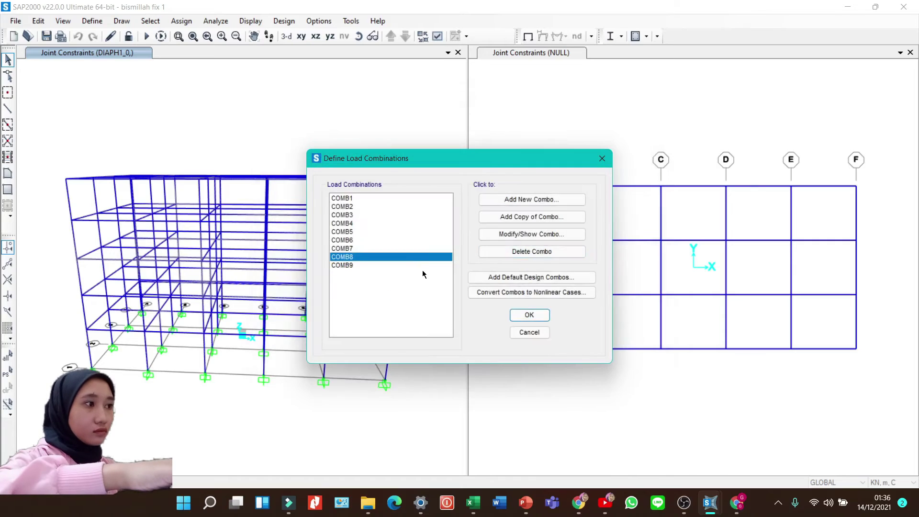
Step: Create COMB10 by copying an existing combination, with scale factors of -0,3 for Eqdx and -1 for Eqdy
click(530, 219)
click(551, 325)
click(412, 392)
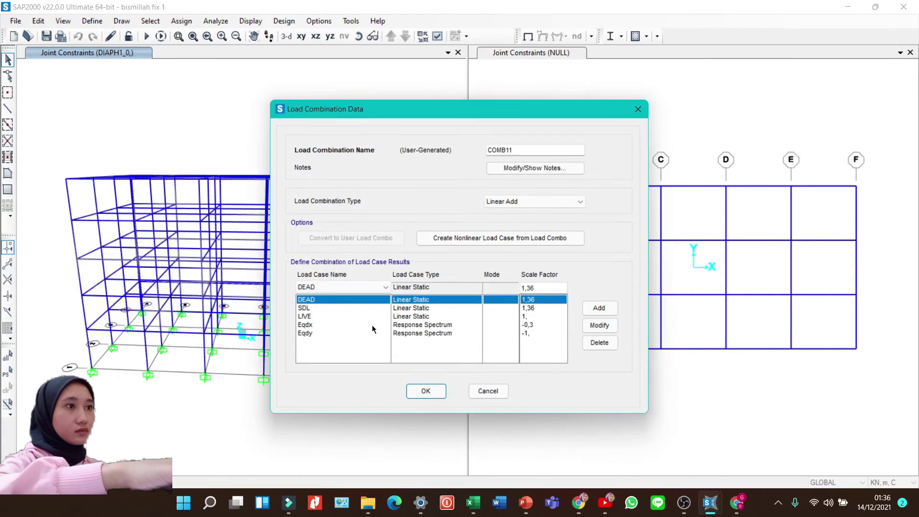
Step: Set the scale factors of the DEAD and SDL cases in COMB11 to 0,74
click(528, 287)
text(0,74)
key(Return)
double_click(527, 288)
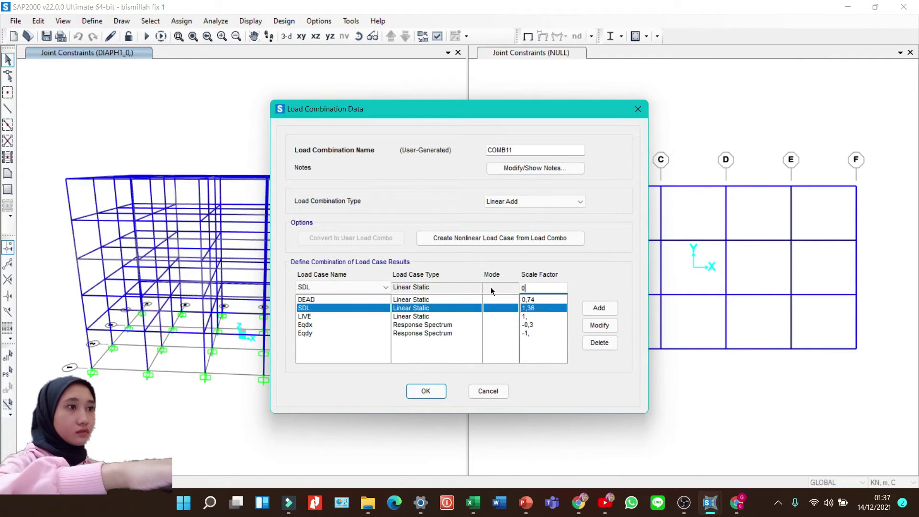
text(0,74)
click(599, 325)
Step: Set the scale factors in COMB11 to 1 for Eqdx and 0,3 for Eqdy, and accept the combination
click(541, 325)
double_click(531, 288)
text(1)
key(Return)
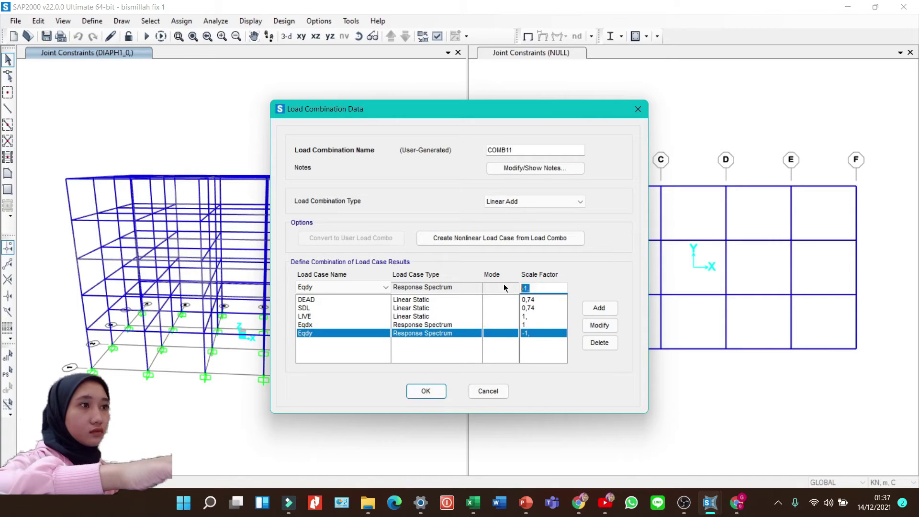
key(Return)
click(425, 391)
Step: Create COMB12 as a copy of COMB11 with the Eqdy scale factor set to -0,3
click(506, 215)
click(541, 332)
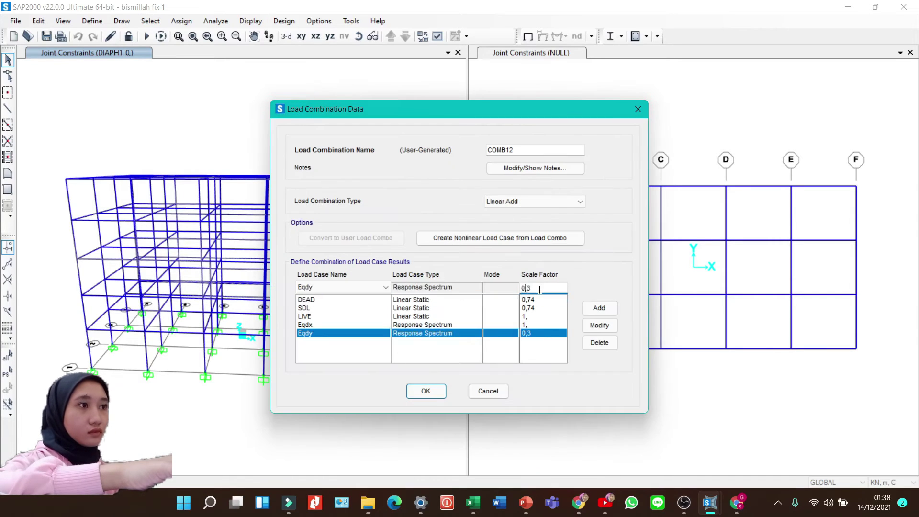
text(-)
key(Return)
click(425, 390)
Step: Copy COMB12 as COMB13 with Eqdx at -1, and copy COMB13 as COMB14 with Eqdy at -0,3
click(411, 288)
click(506, 215)
click(541, 325)
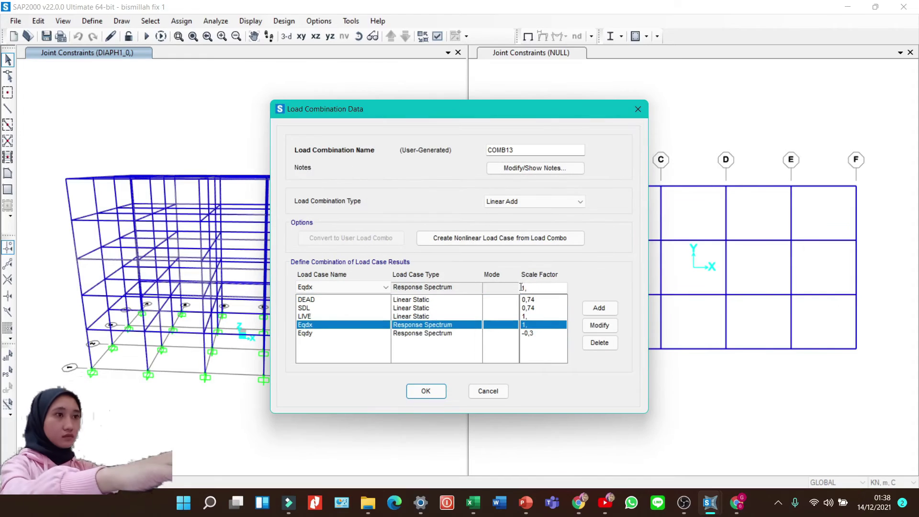
key(Return)
click(425, 390)
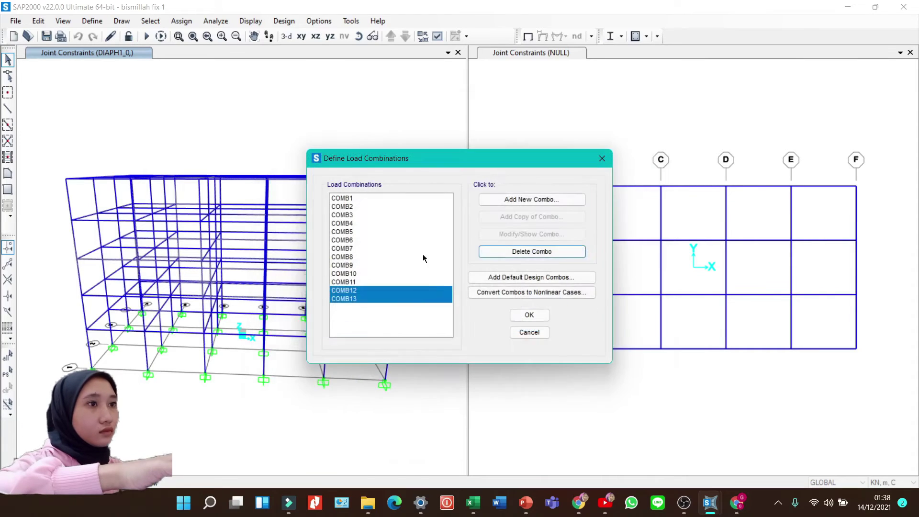
click(507, 216)
click(425, 390)
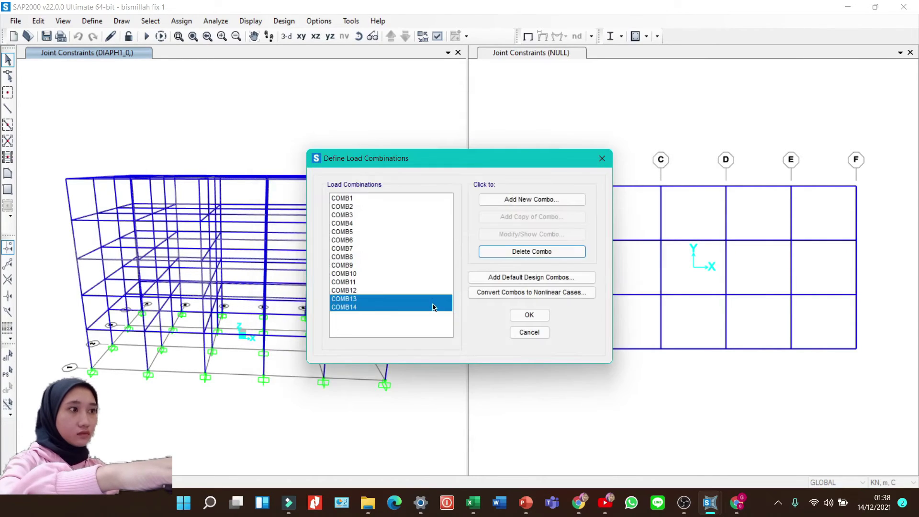
Step: Create COMB15 as a copy of COMB14 with the scale factors set to 1 for Eqdy and 0,3 for Eqdx
click(532, 218)
click(302, 333)
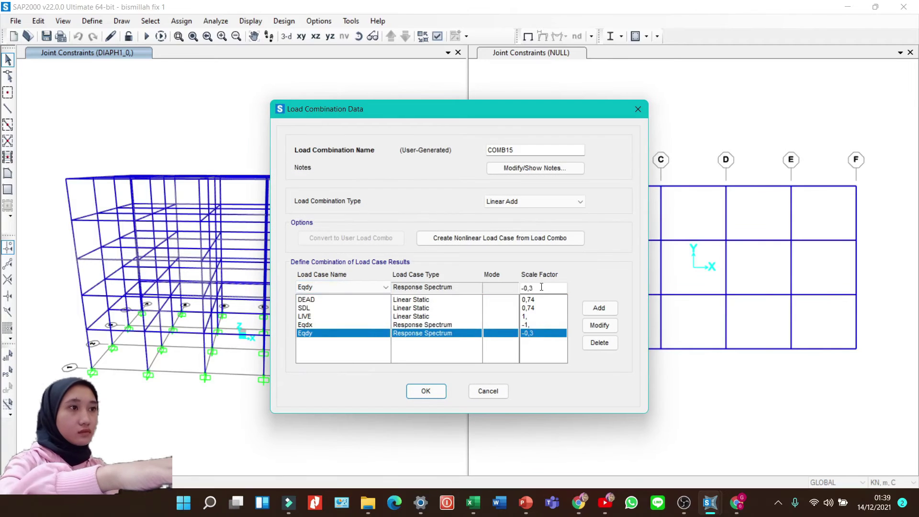
double_click(543, 287)
text(1)
key(Return)
click(545, 324)
double_click(543, 287)
text(0,3)
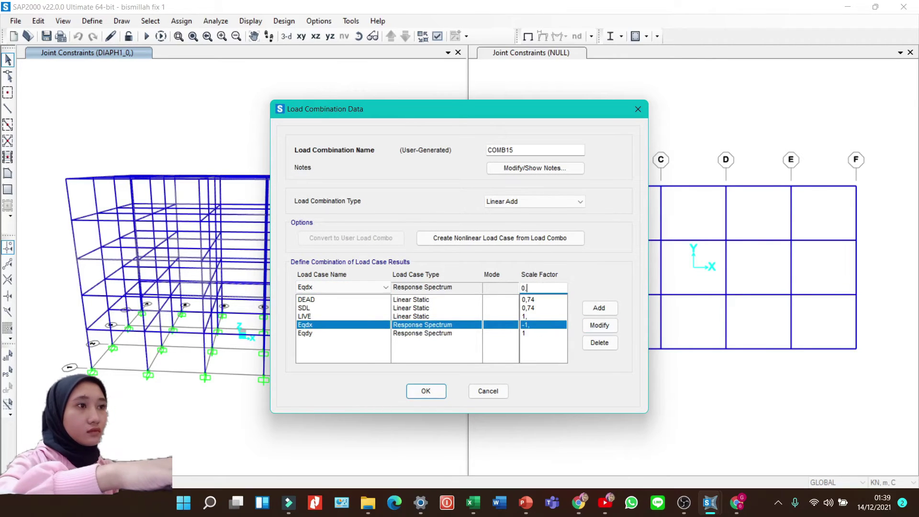
key(Return)
click(428, 388)
Step: Create COMB16 as a copy of COMB15 with the Eqdx scale factor set to -0,3
click(506, 216)
click(346, 326)
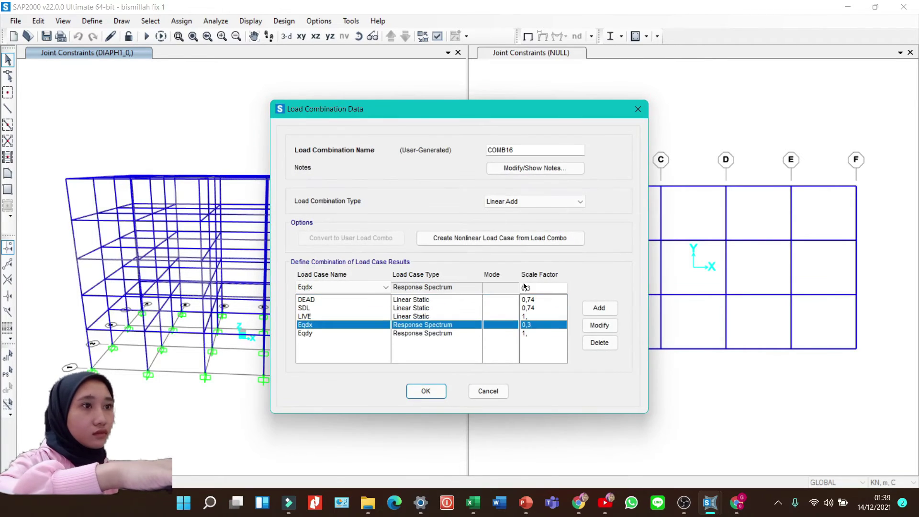
click(521, 288)
text(-)
click(599, 325)
click(426, 390)
Step: Create COMB17 as a copy of COMB16 with Eqdx at 0,3 and Eqdy at -1
click(506, 217)
click(345, 325)
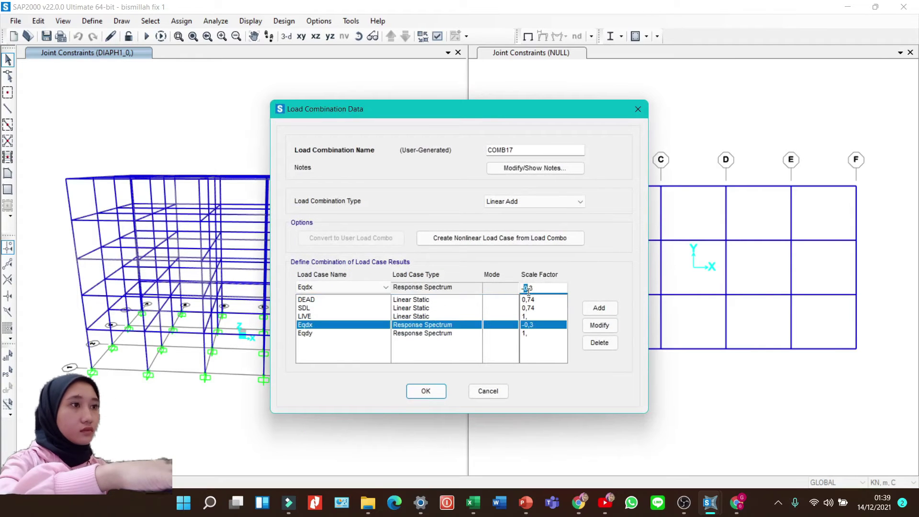
click(593, 325)
click(539, 333)
click(522, 287)
text(-)
click(602, 328)
click(427, 391)
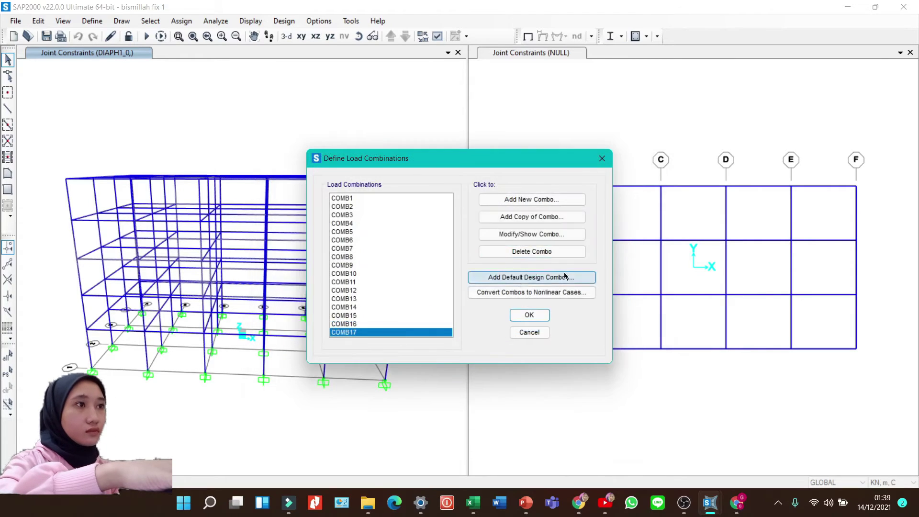
Step: Create COMB18 as a copy of COMB17 with a negative Eqdx scale factor, and accept the full list of load combinations
click(531, 216)
click(536, 326)
click(522, 287)
text(-1,)
click(599, 325)
click(425, 390)
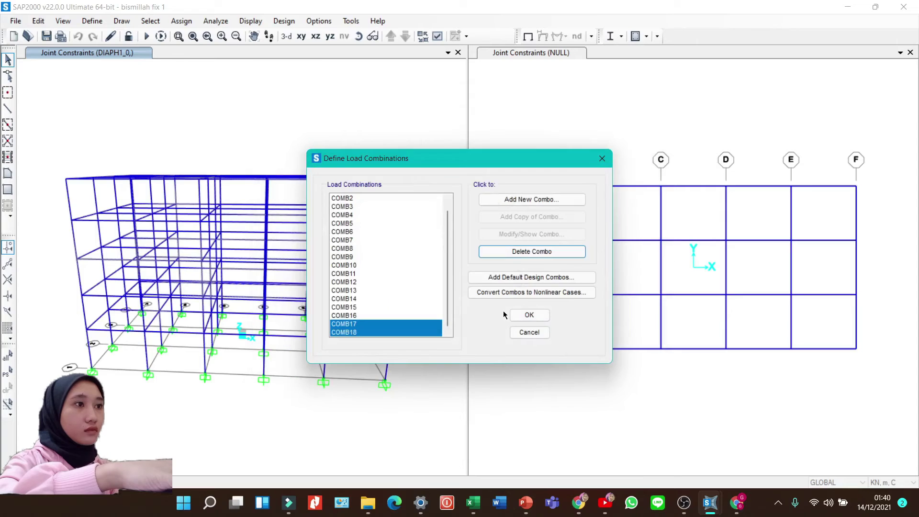
click(531, 315)
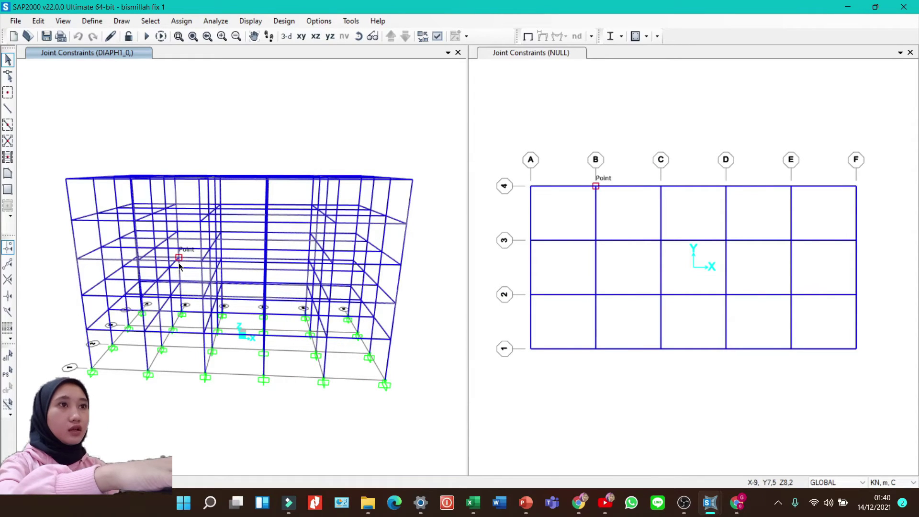
Step: Set the analysis degrees of freedom to Space Frame
click(220, 20)
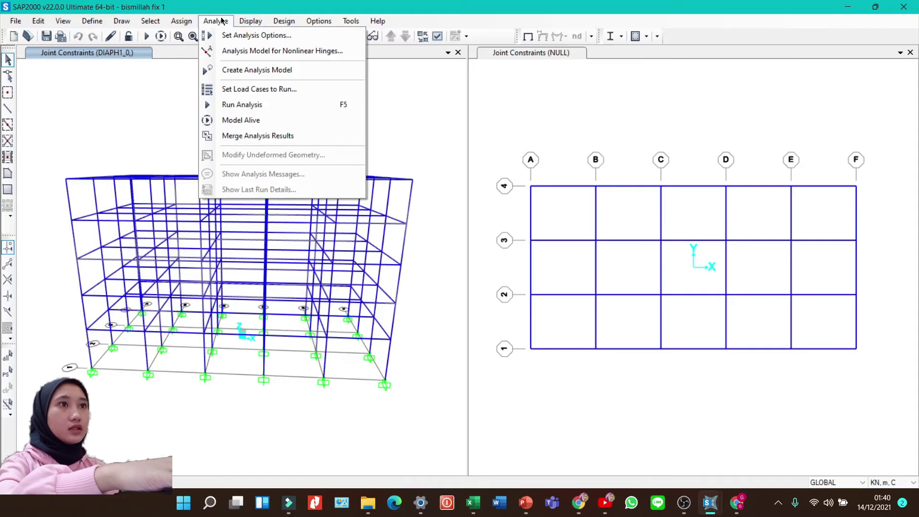
click(248, 39)
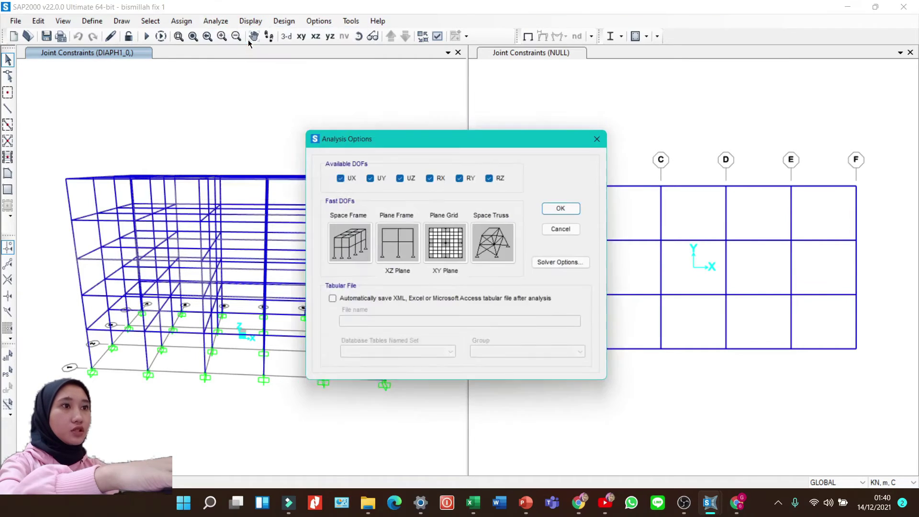
click(341, 240)
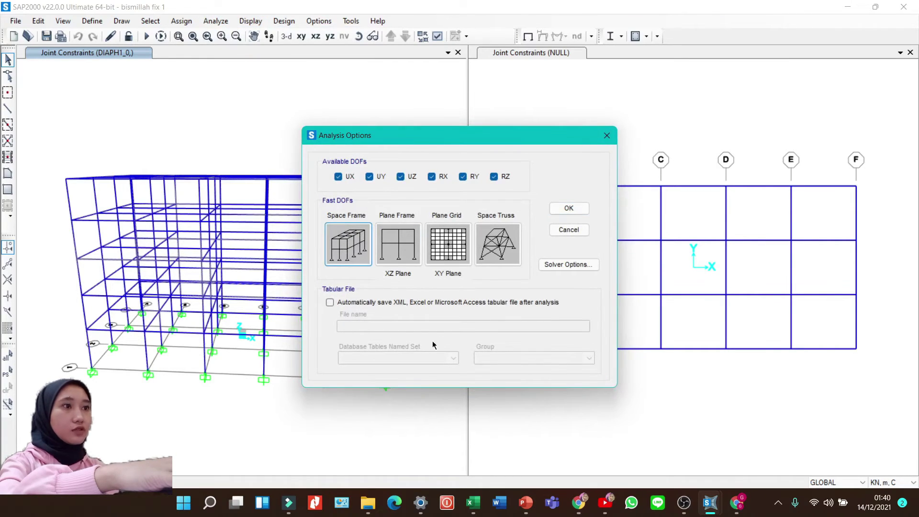
click(577, 209)
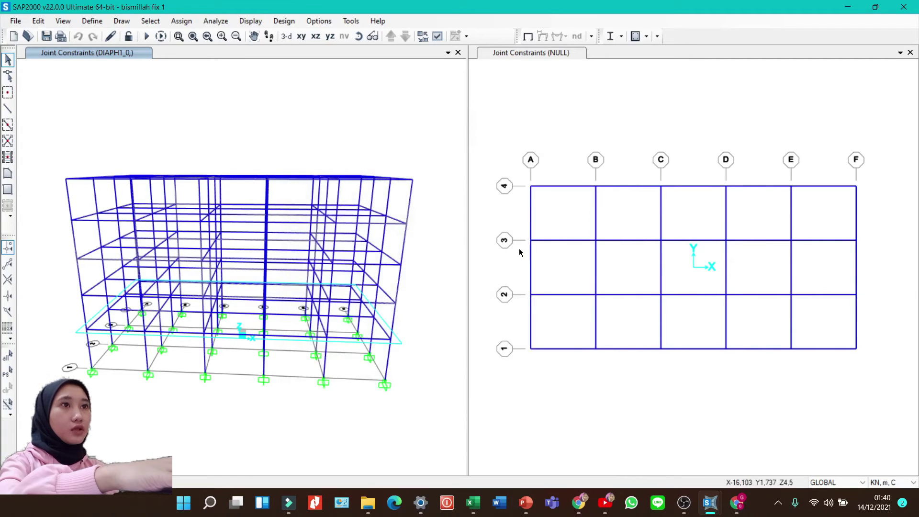
Step: Run the analysis for all load cases
click(209, 23)
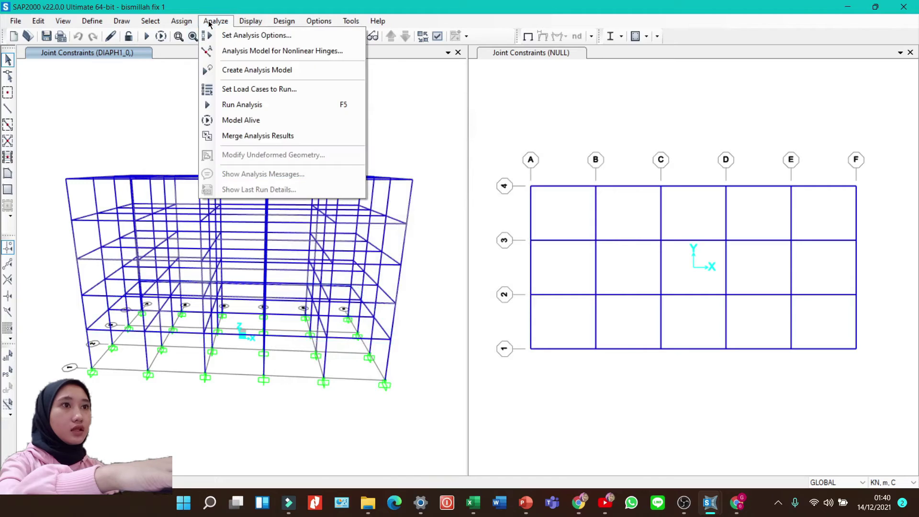
click(280, 89)
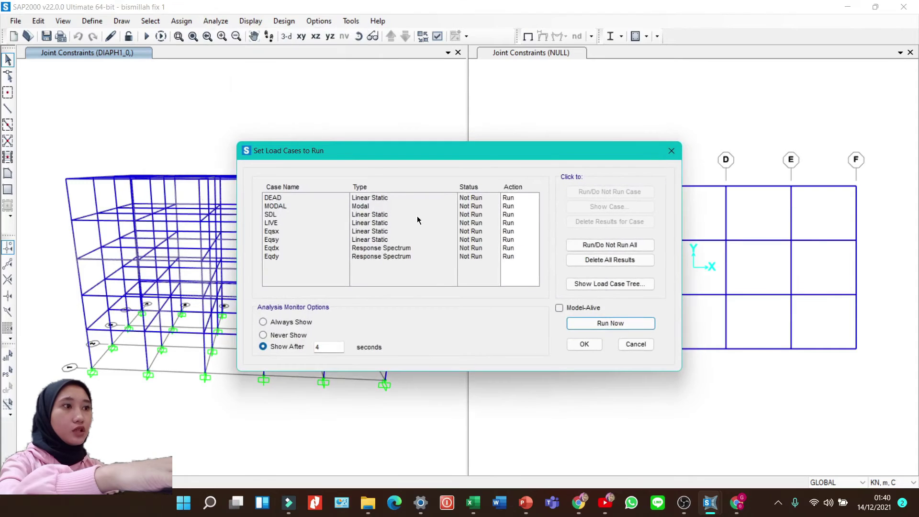
click(595, 323)
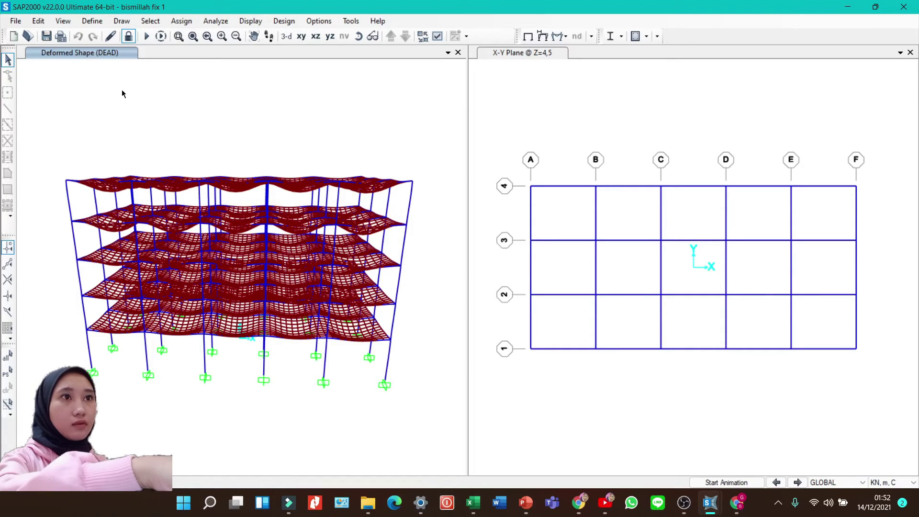
Step: Display the Modal Participating Mass Ratios table from the modal information of the structure output
click(260, 20)
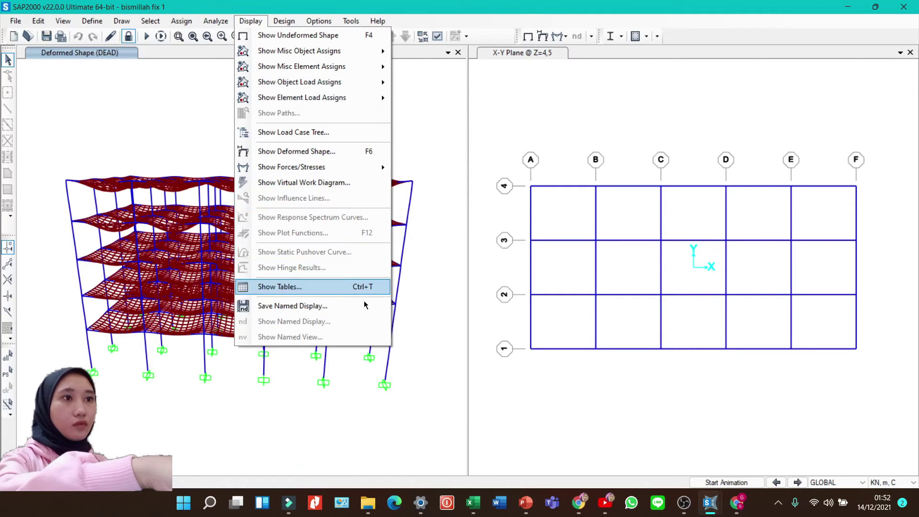
click(324, 286)
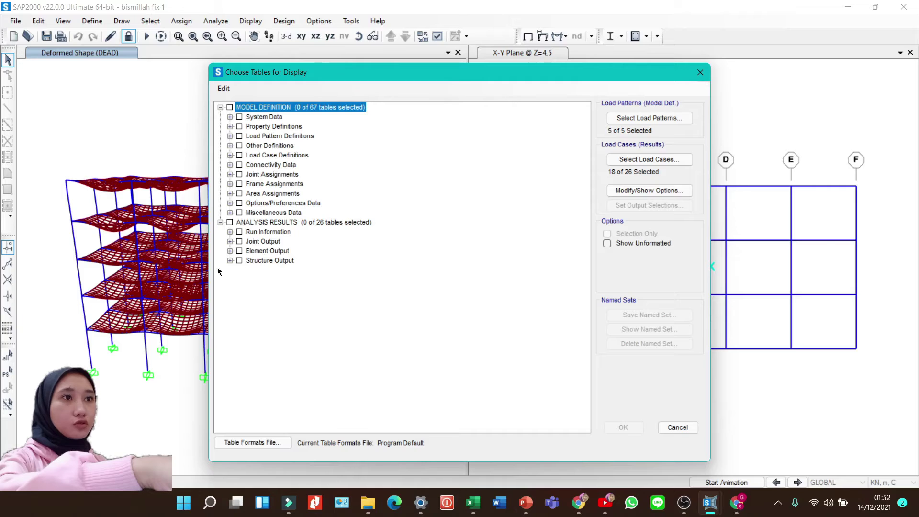
click(230, 261)
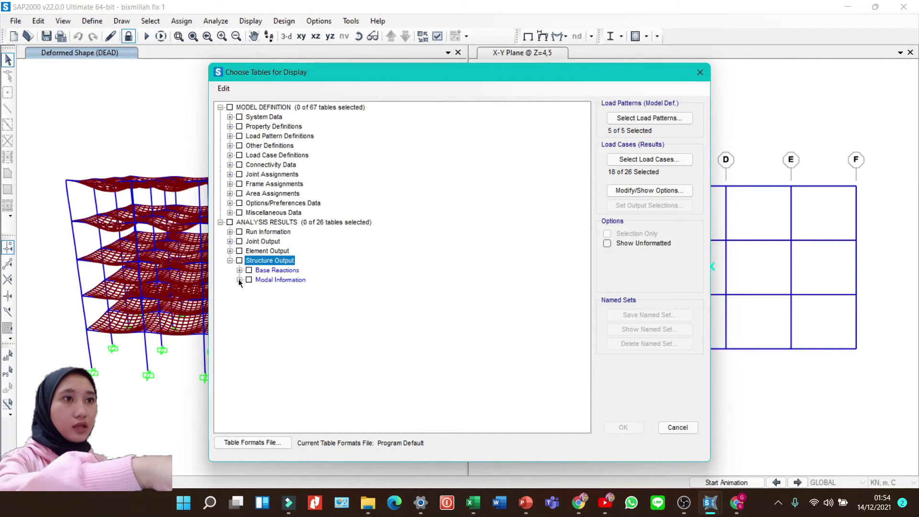
click(240, 280)
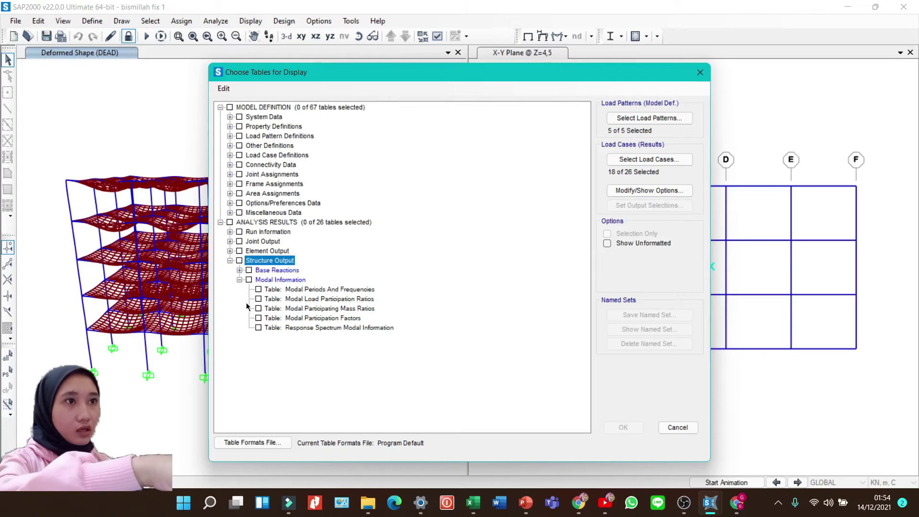
click(304, 309)
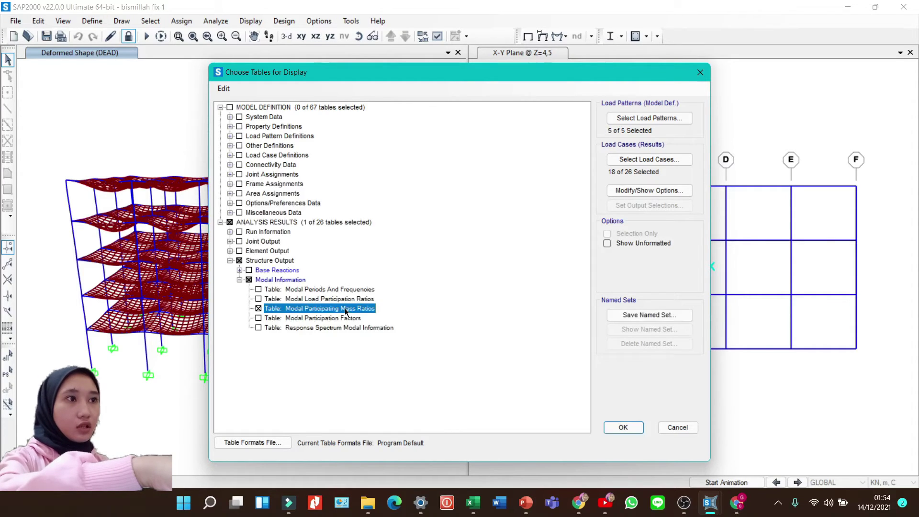
click(610, 427)
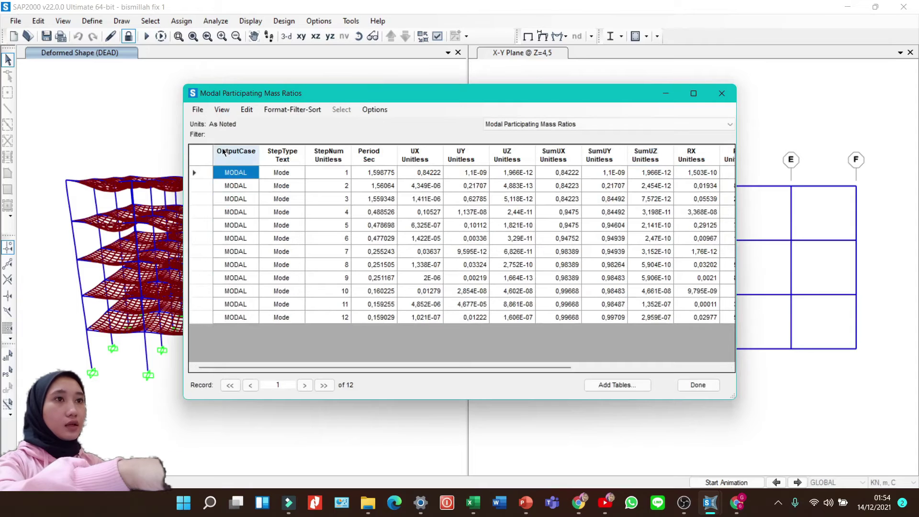
Step: Export the Modal Participating Mass Ratios table to Excel and show the exported workbook Book1 full screen
click(198, 110)
mouse_move(369, 122)
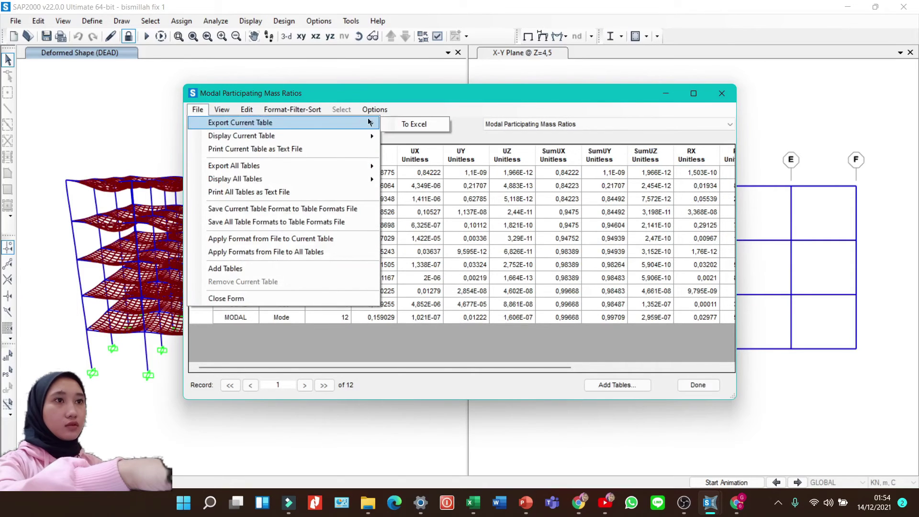
click(413, 124)
mouse_move(471, 512)
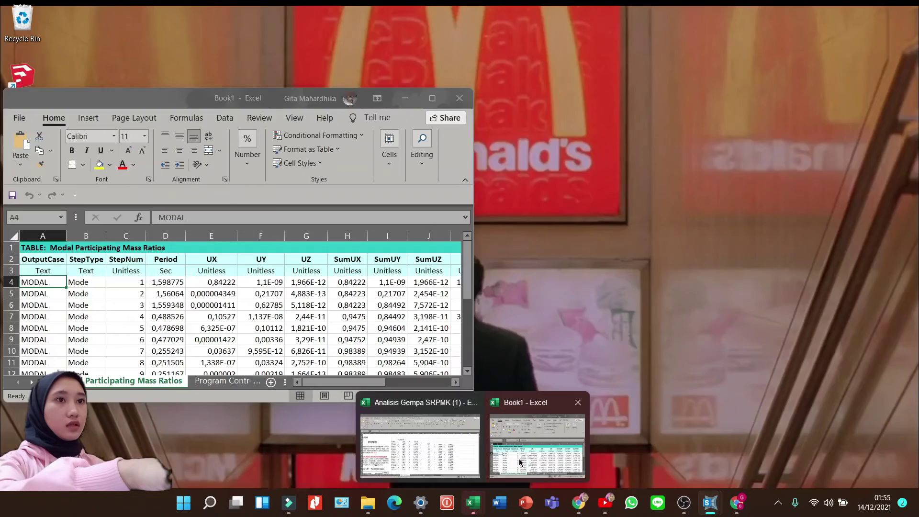
click(518, 458)
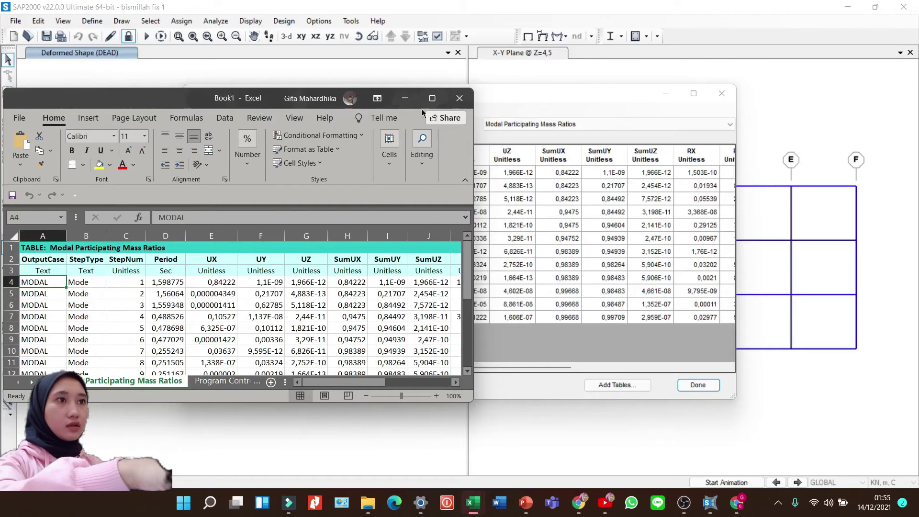
click(432, 98)
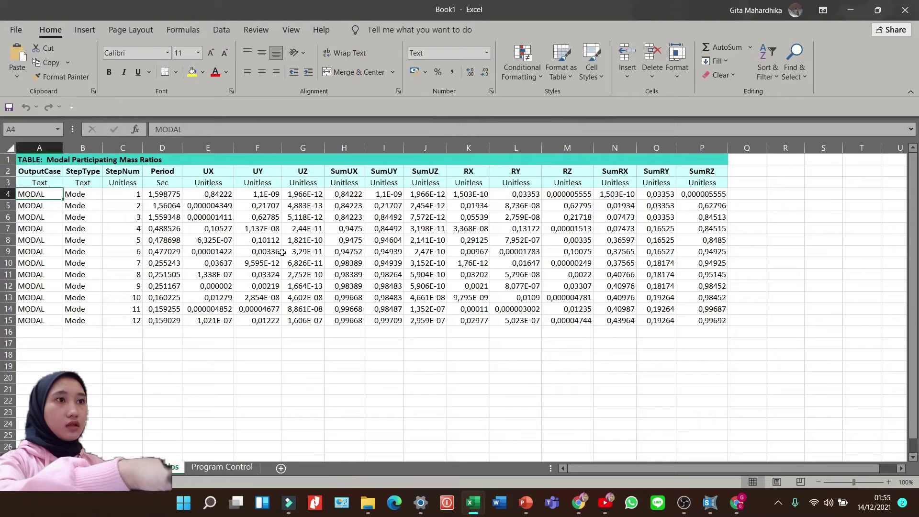
Step: Copy the modal data A4:P15 from Book1 over A23:P34 of the mass ratio table in the Analisis Gempa SRPMK (1) workbook
drag(57, 197, 722, 327)
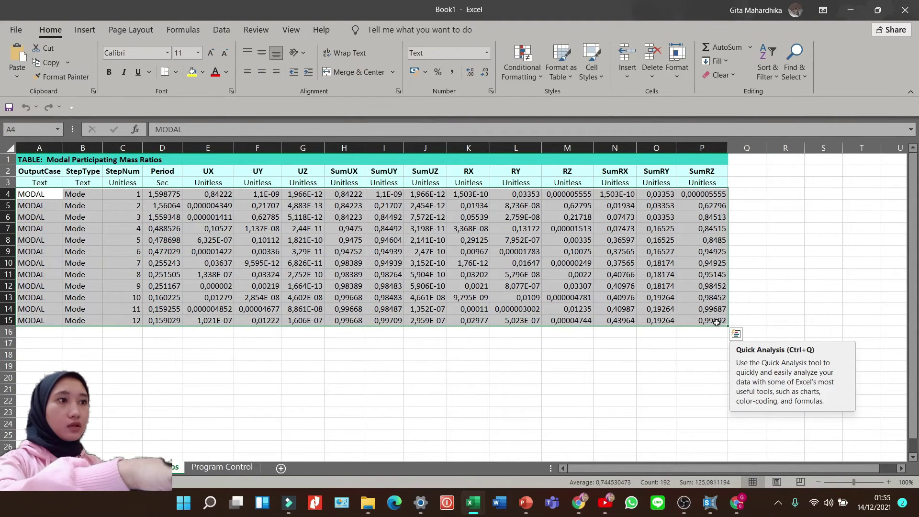
key(ctrl+c)
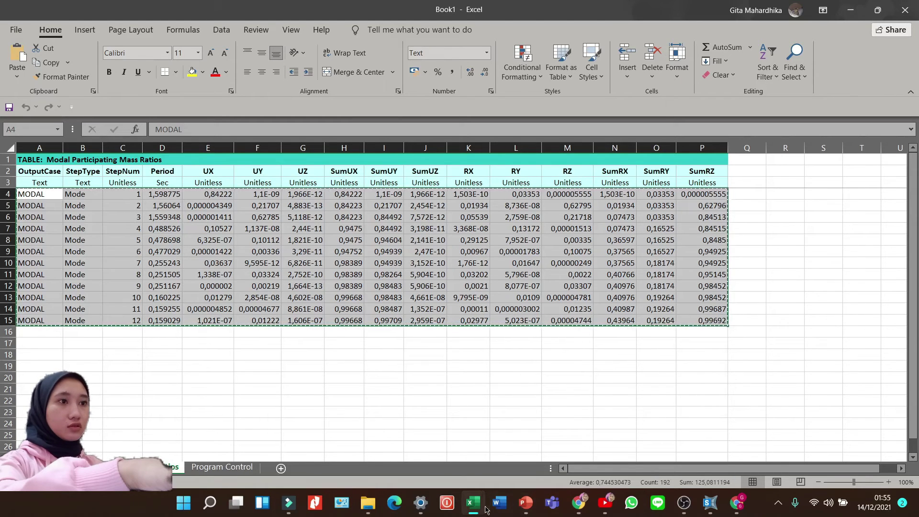
mouse_move(475, 505)
click(407, 445)
scroll(30, 221, up, 4)
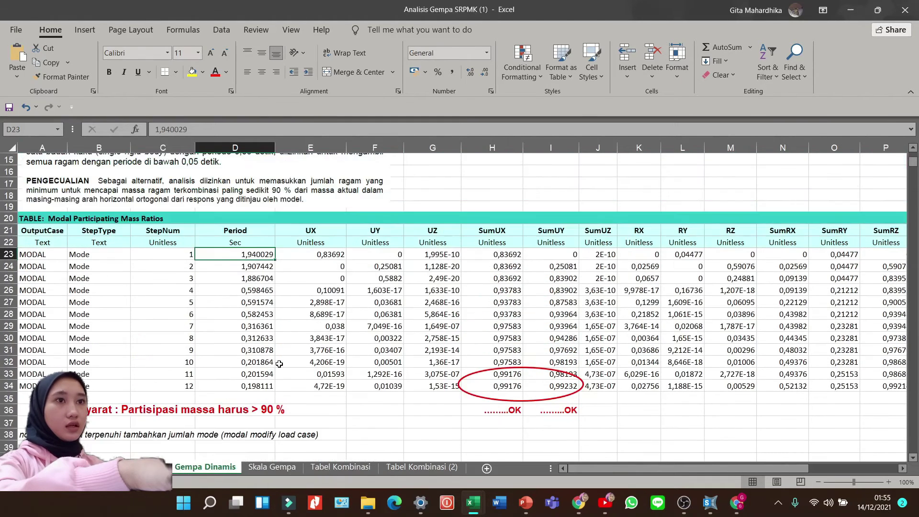
drag(30, 254, 783, 387)
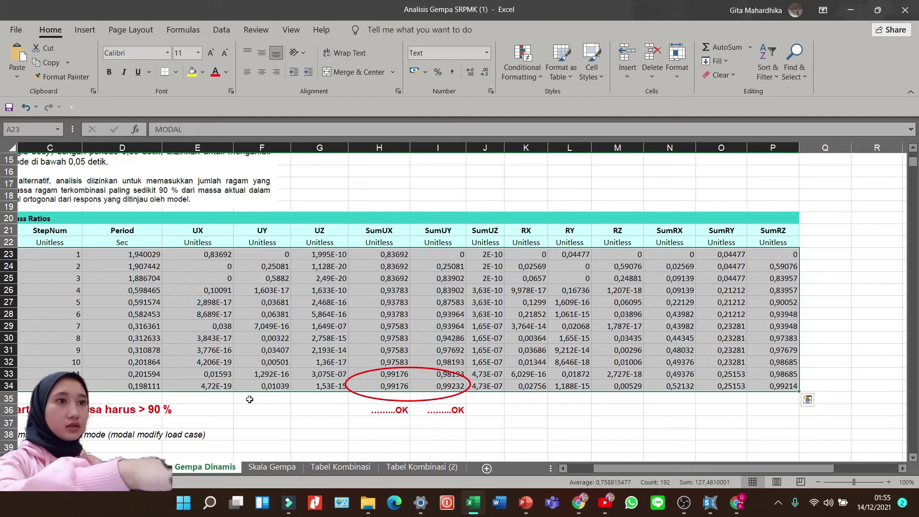
scroll(254, 416, down, 1)
key(ctrl+v)
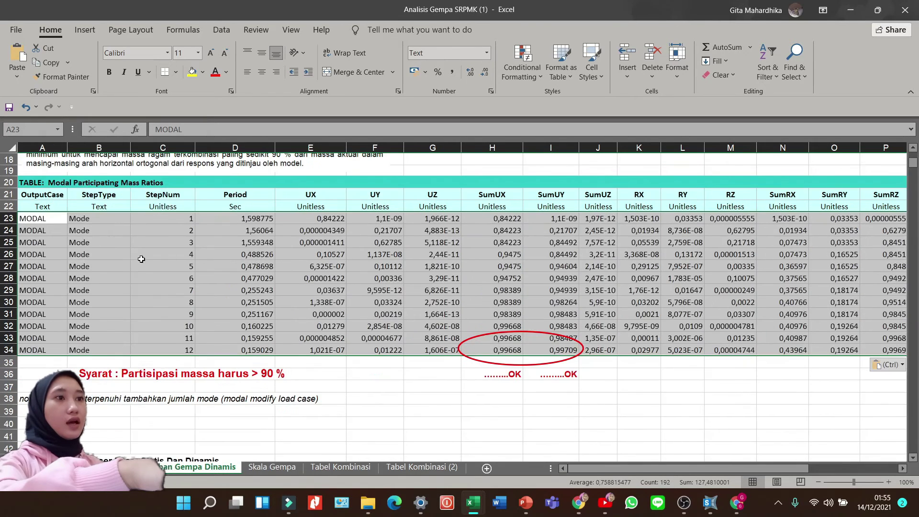
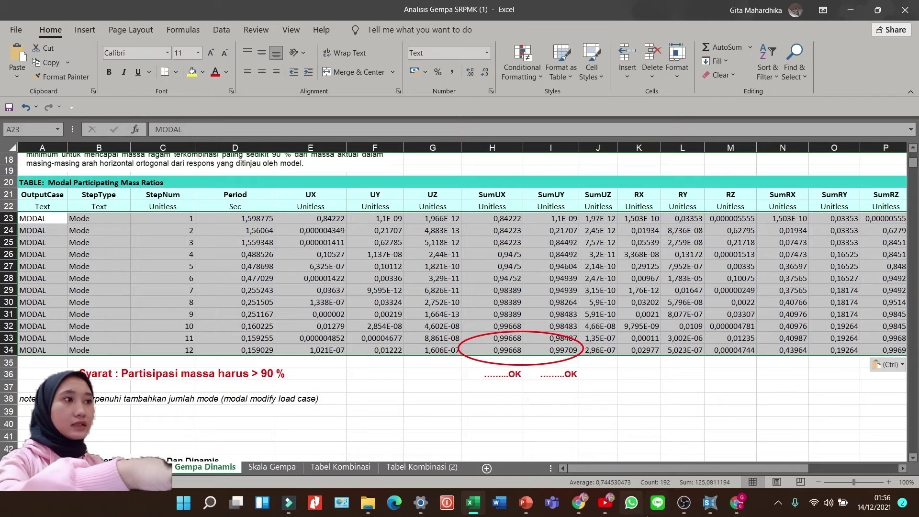
Step: Switch to SAP2000, close the modal mass ratio table, and choose only the Base Reactions table from the structure output for display
mouse_move(710, 502)
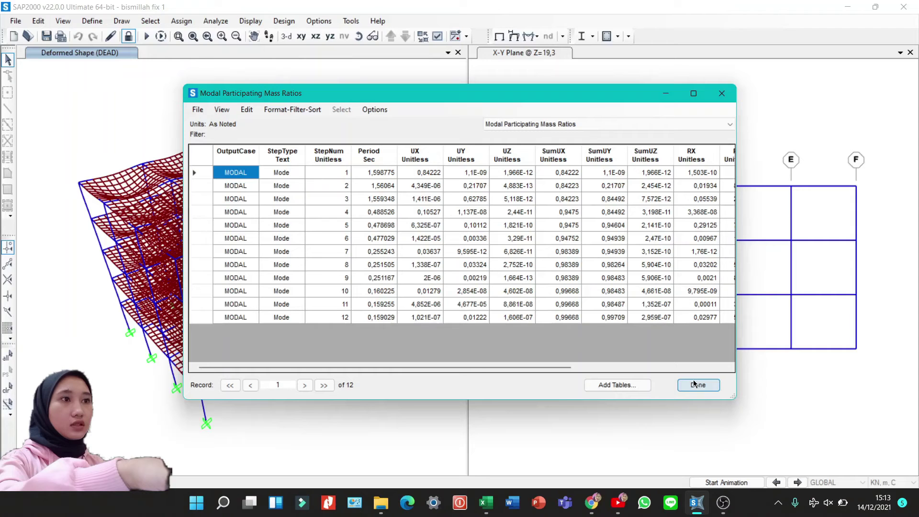
click(697, 385)
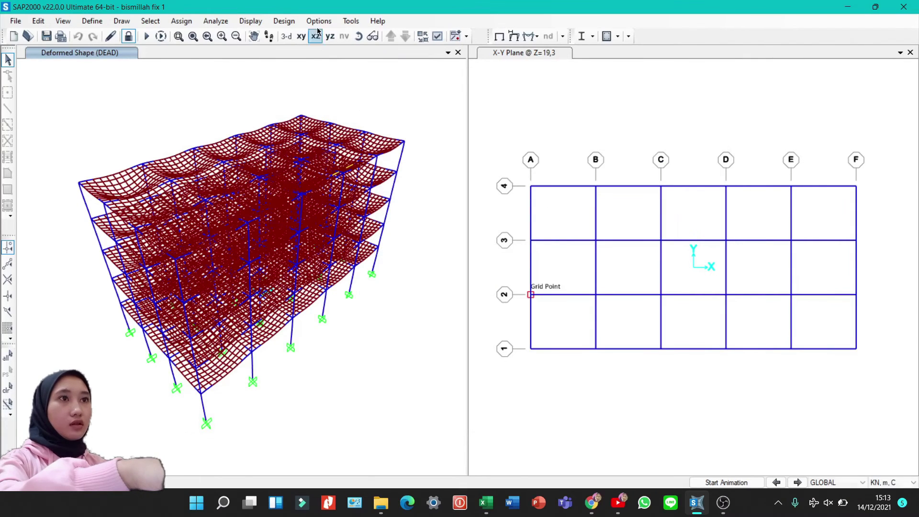
click(250, 21)
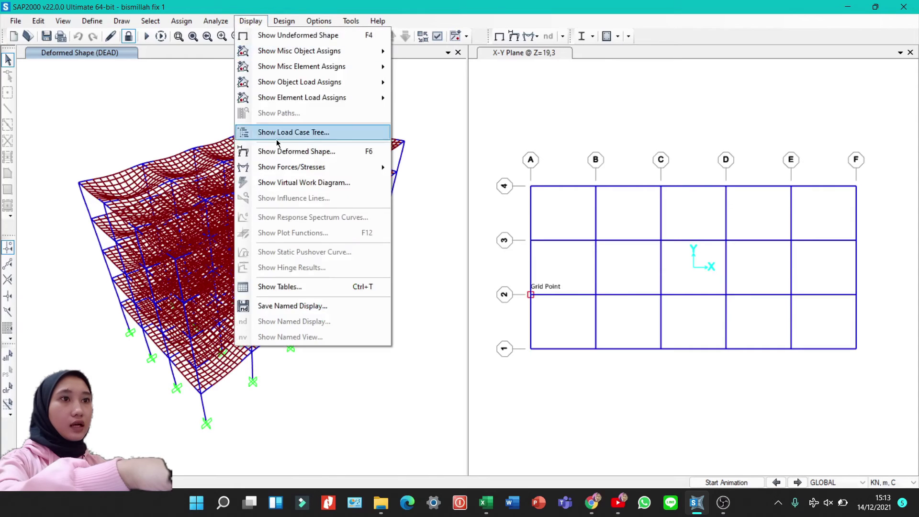
click(269, 287)
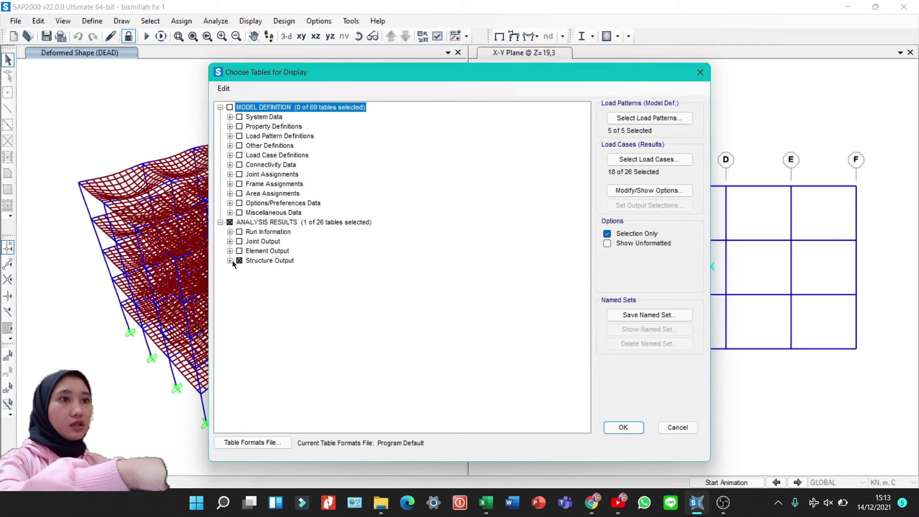
click(239, 261)
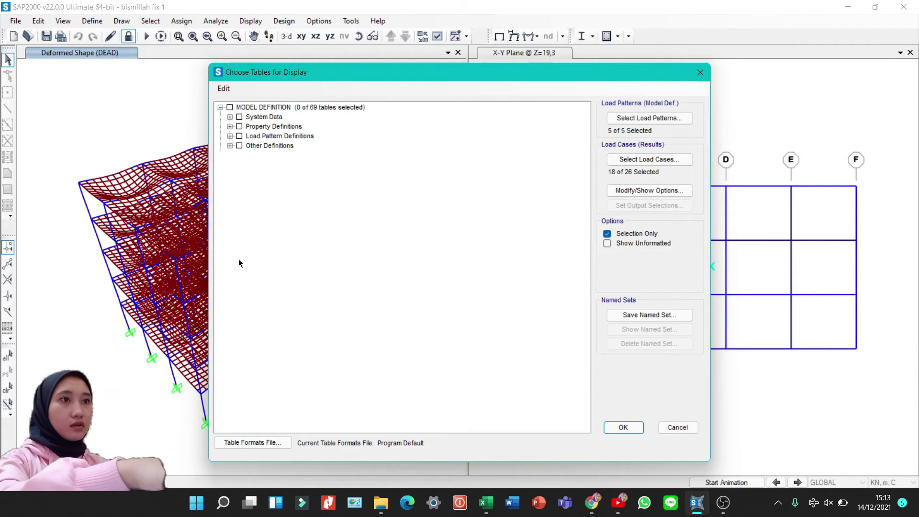
click(238, 261)
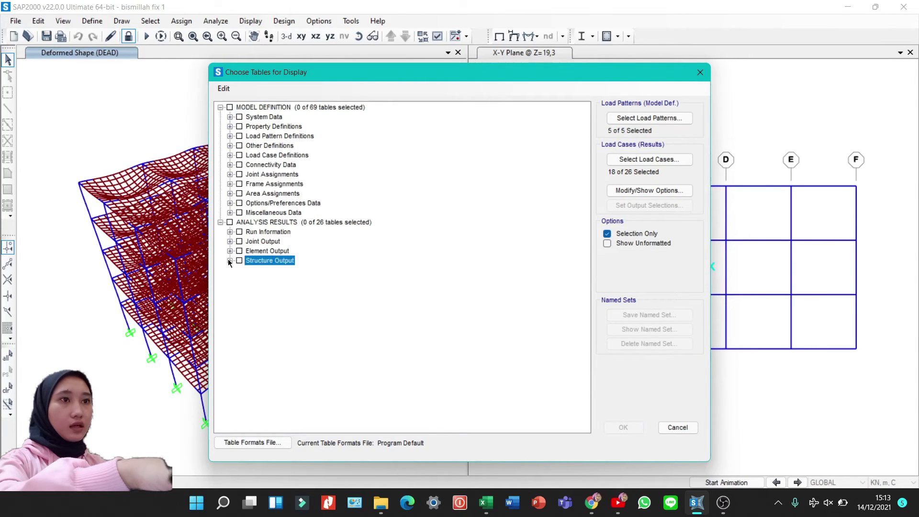
click(229, 261)
click(239, 270)
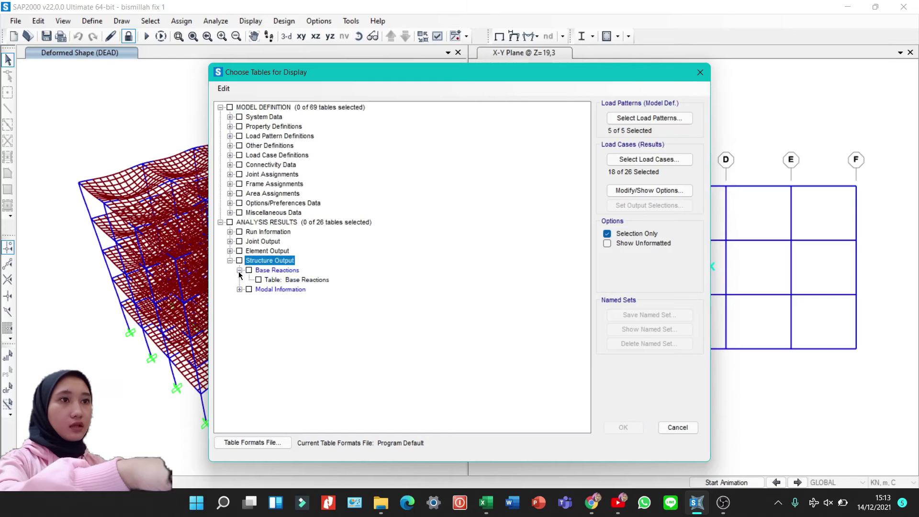
click(264, 280)
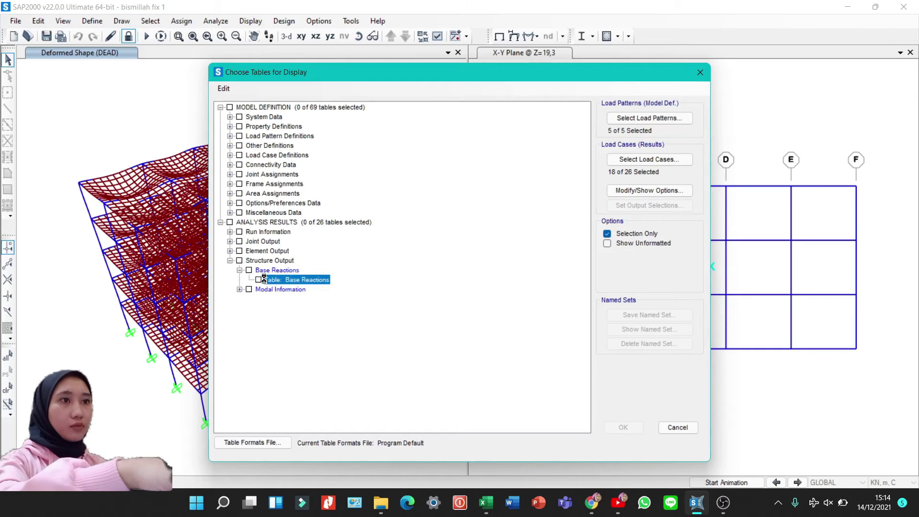
click(258, 280)
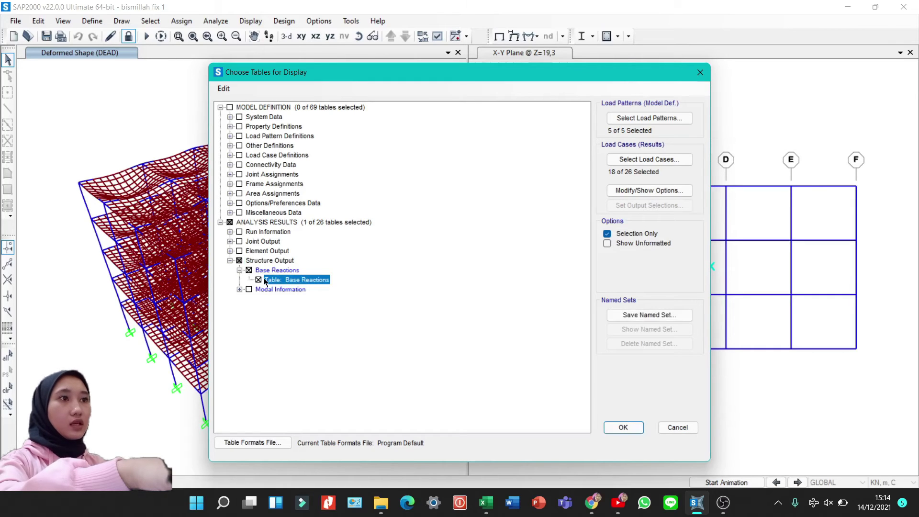
Step: Restrict the output cases to Eqdx, Eqdy, Eqsx and Eqsy and display the Base Reactions table
click(647, 161)
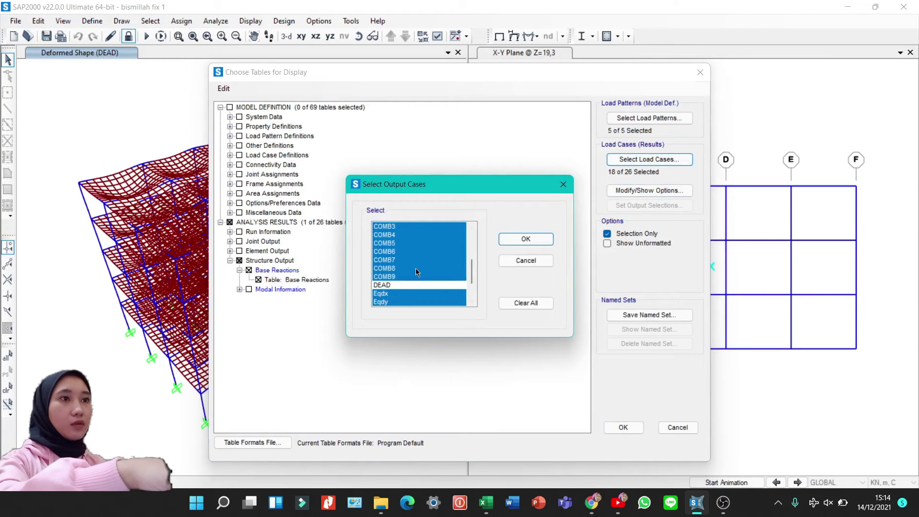
click(416, 268)
scroll(416, 272, down, 2)
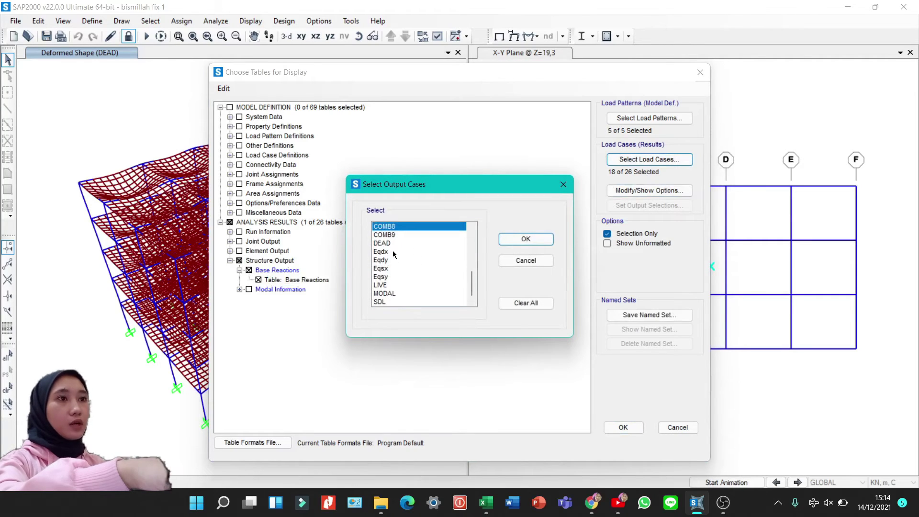
drag(393, 252, 395, 280)
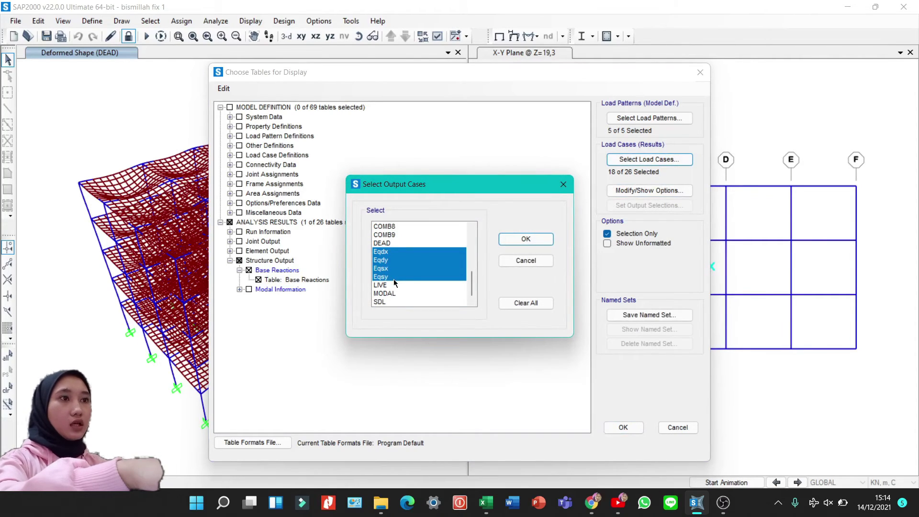
click(529, 241)
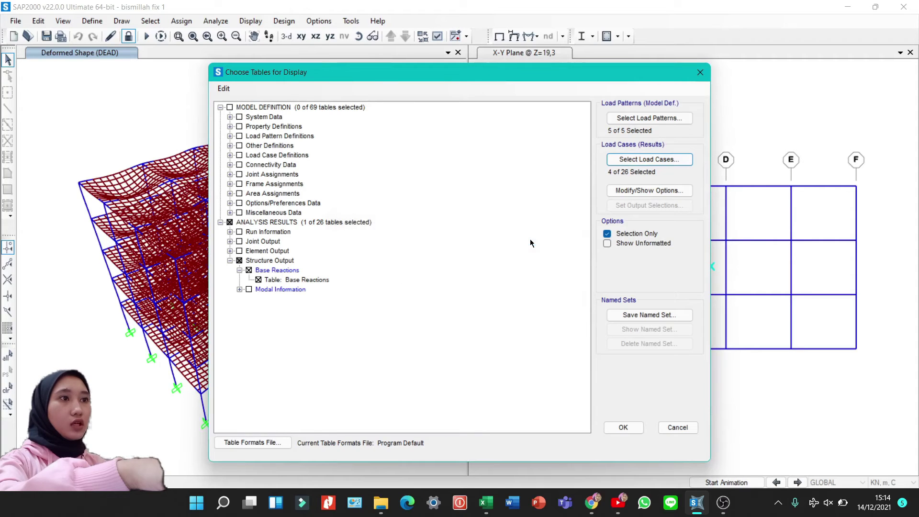
click(621, 427)
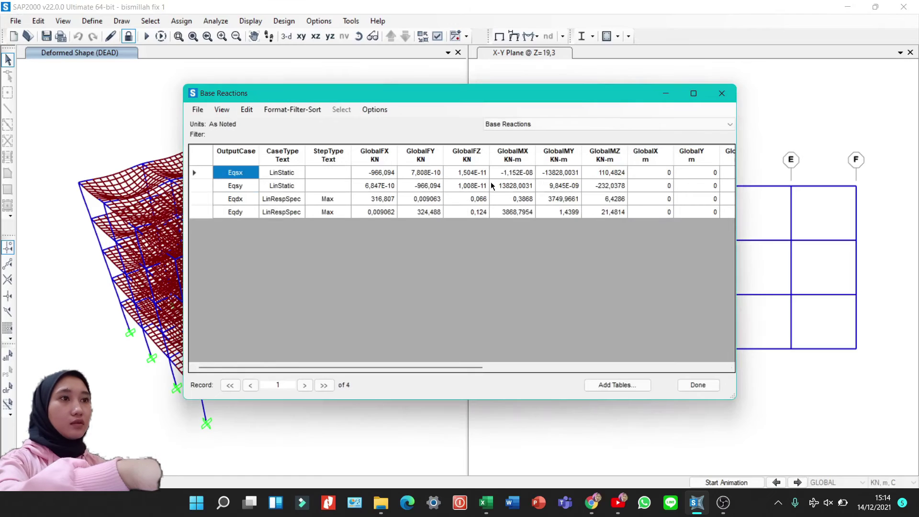
Step: Export the Base Reactions table to Excel and bring up the exported workbook
click(197, 111)
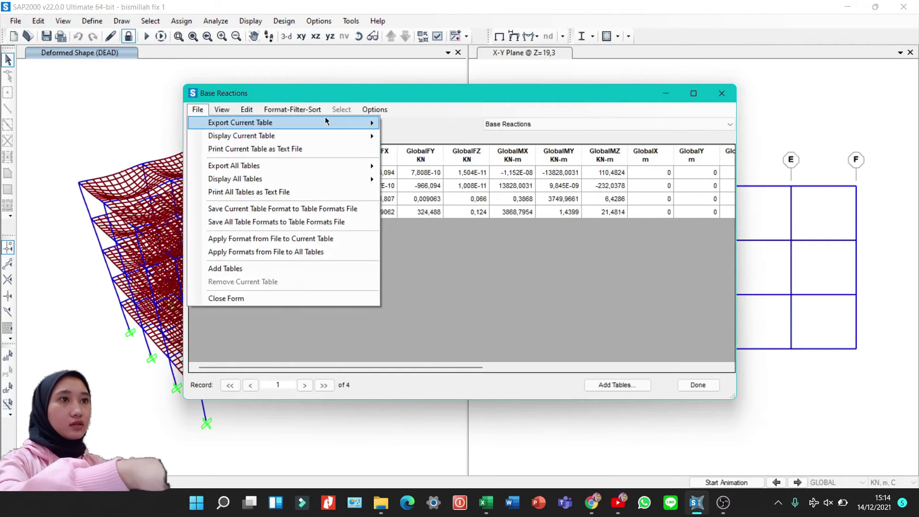
mouse_move(369, 122)
click(406, 124)
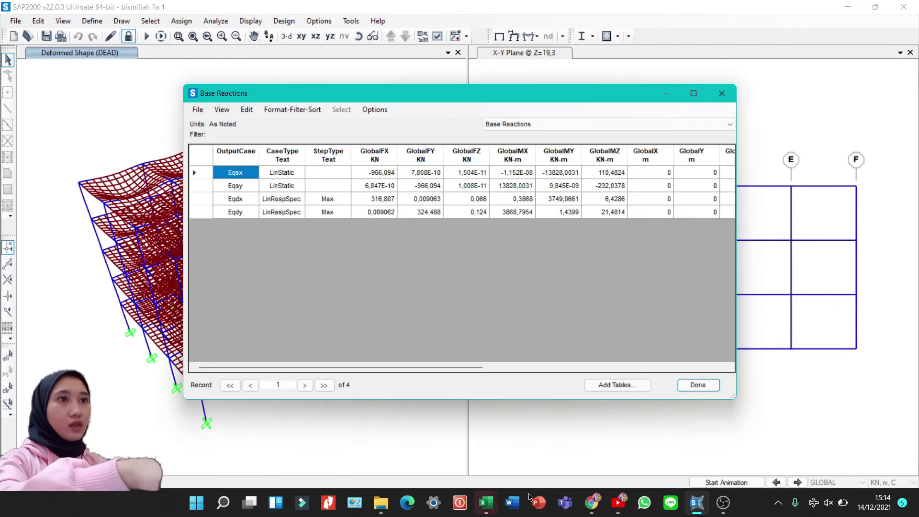
mouse_move(496, 513)
click(632, 449)
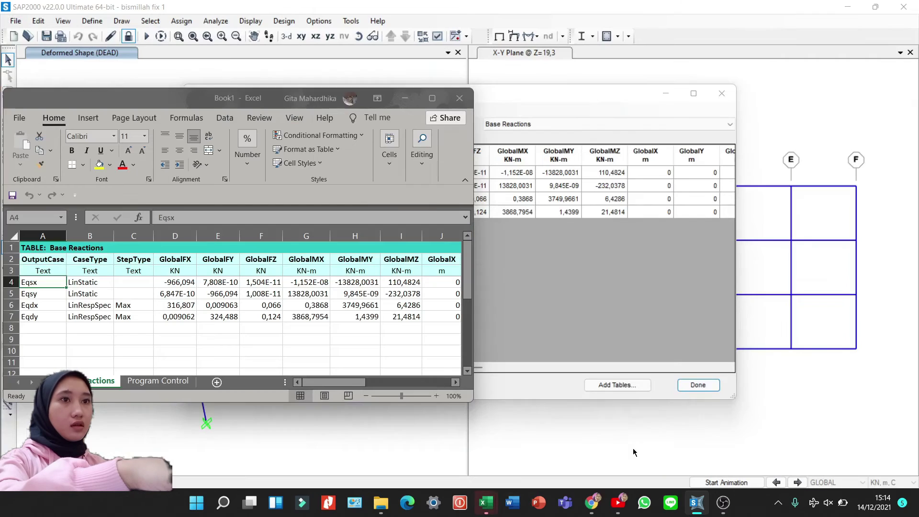
Step: Copy the base reaction data A4:U7 from Book1 over A56:U59 of the Base Reactions table in the Analisis Gempa SRPMK (1) workbook
drag(35, 280, 361, 316)
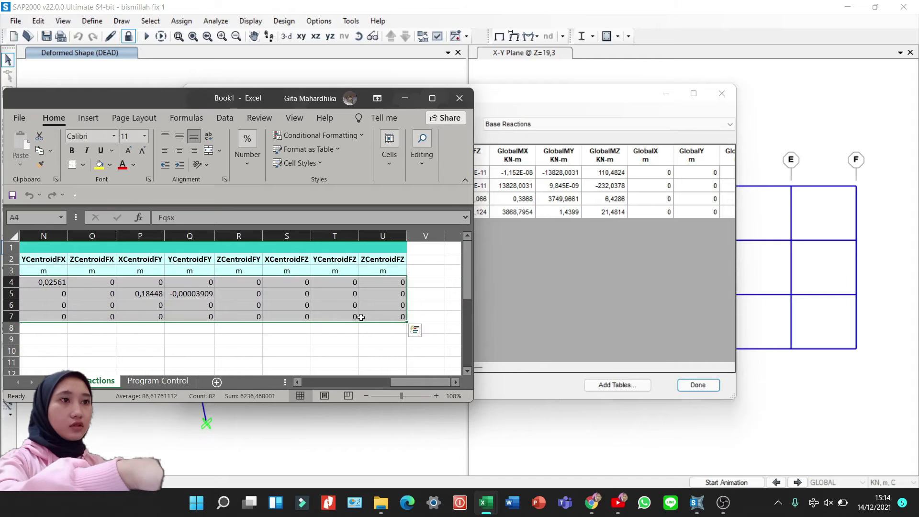
key(ctrl+c)
mouse_move(493, 515)
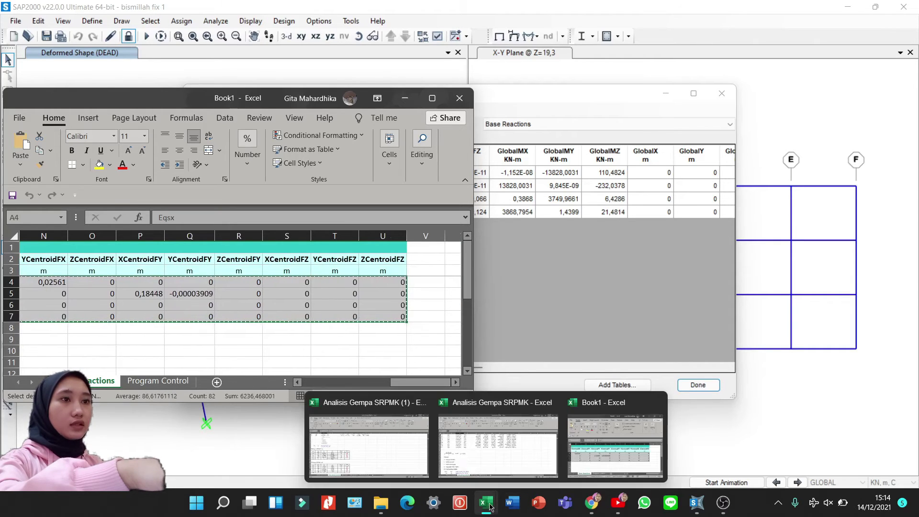
click(364, 433)
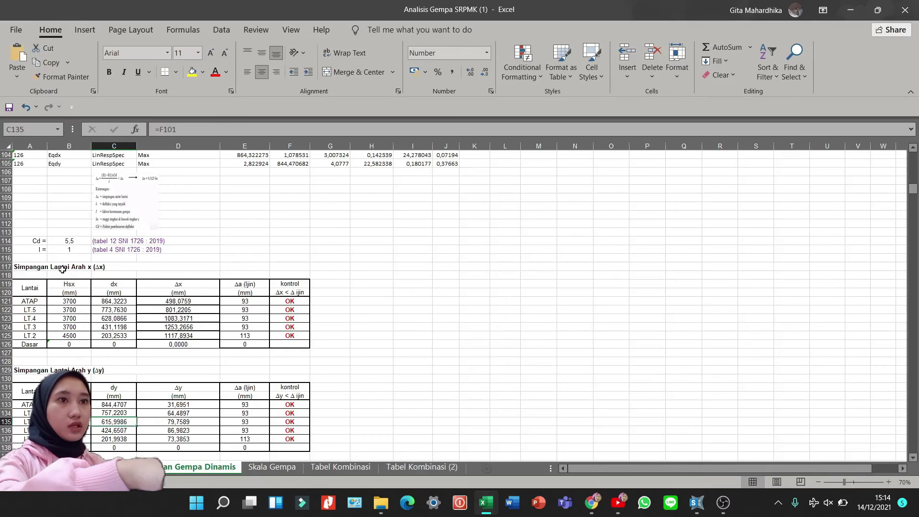
scroll(62, 269, up, 8)
scroll(208, 304, up, 11)
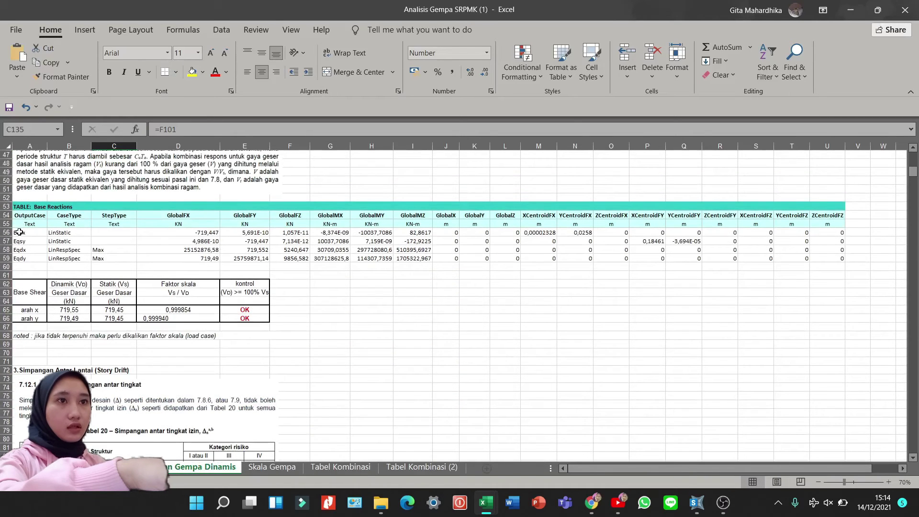
click(19, 232)
drag(33, 233, 829, 263)
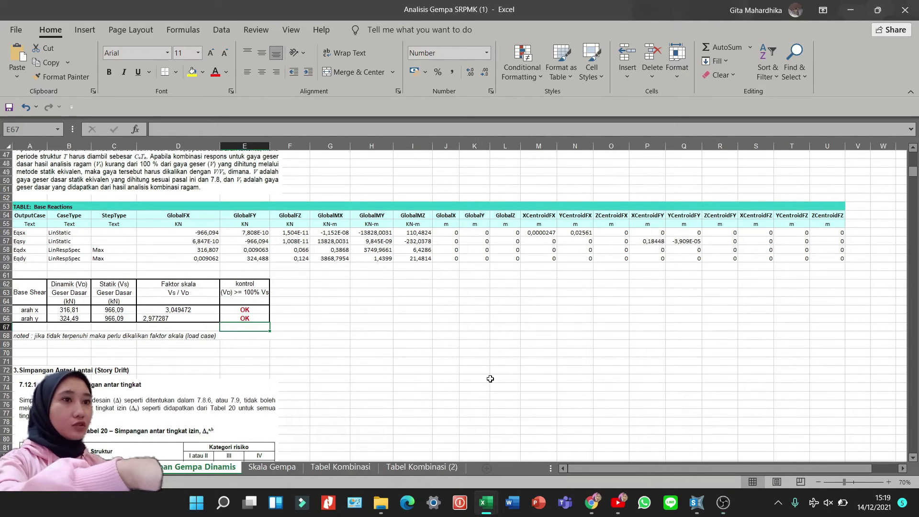
Step: Examine the story drift section of the worksheet, and switch to SAP2000 to close the Base Reactions table
scroll(490, 379, down, 5)
scroll(490, 379, down, 3)
scroll(490, 378, up, 3)
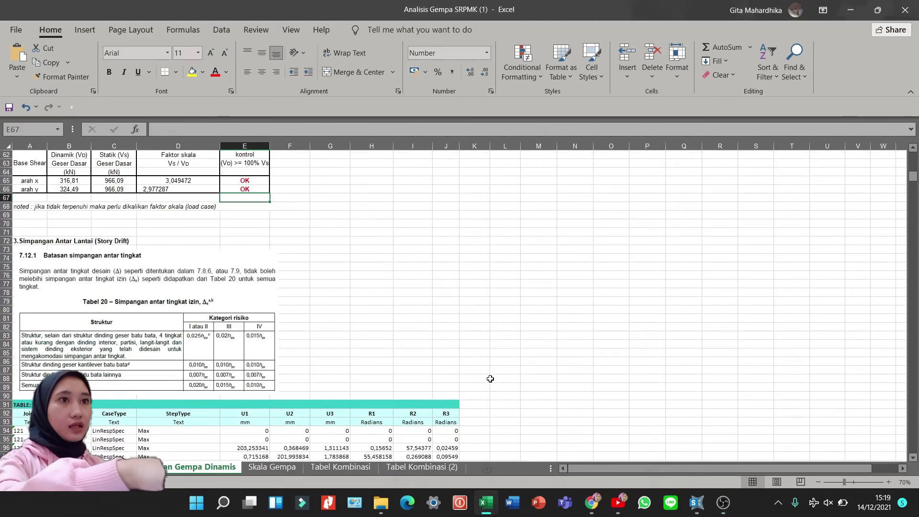
click(694, 501)
click(698, 385)
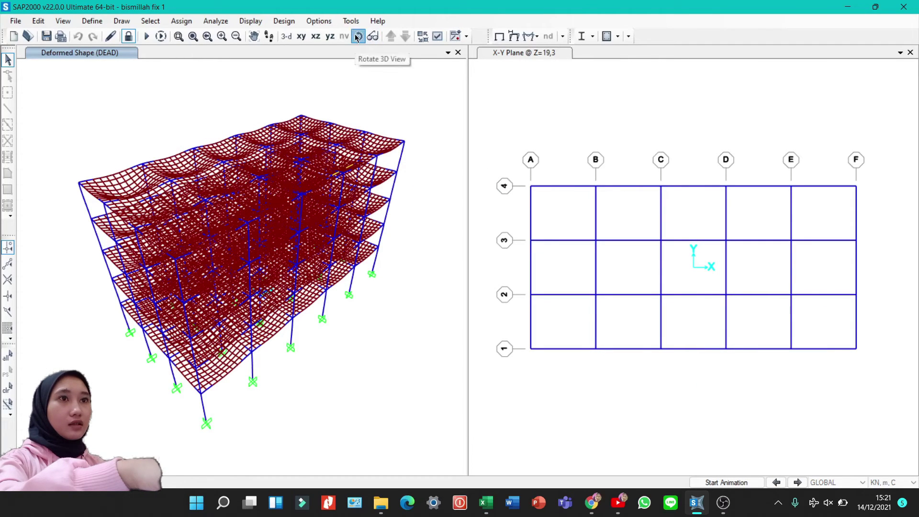
Step: Select the six joints along the corner column at grid A-1, from the roof down to the base support
drag(372, 343, 192, 263)
drag(101, 141, 103, 374)
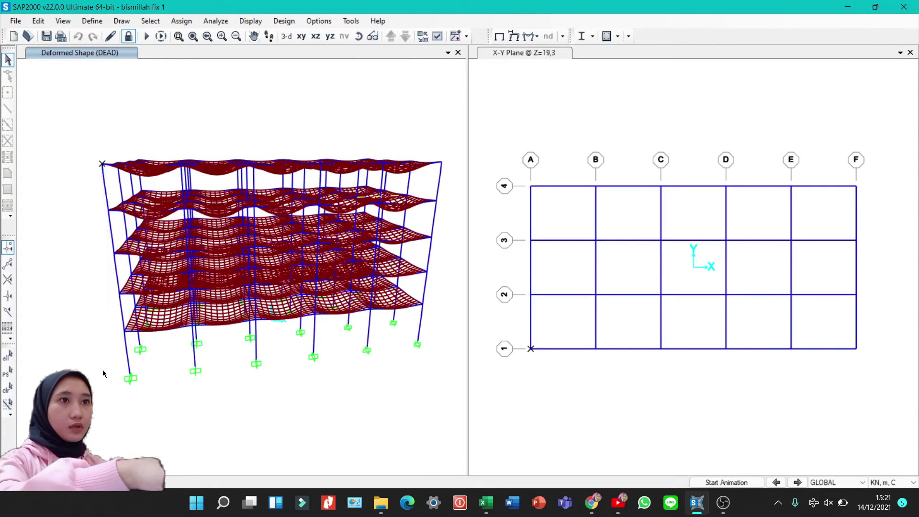
click(107, 211)
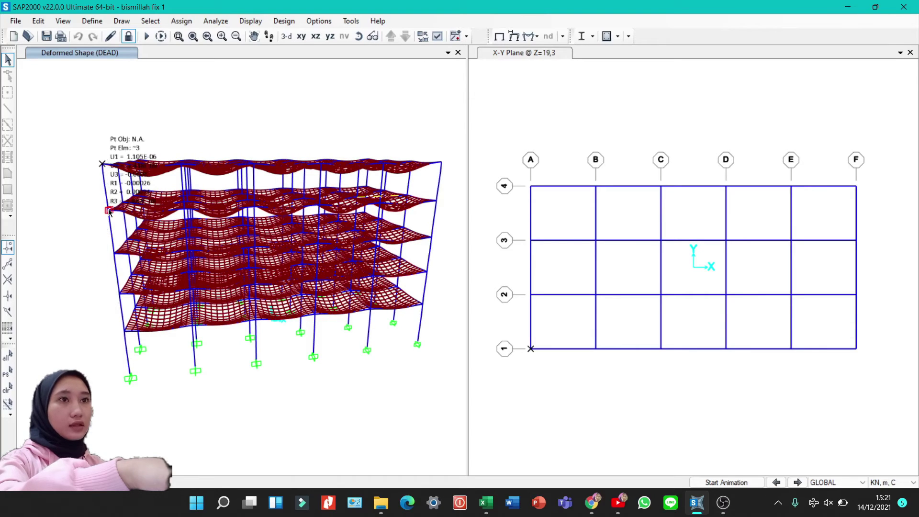
click(114, 254)
click(120, 293)
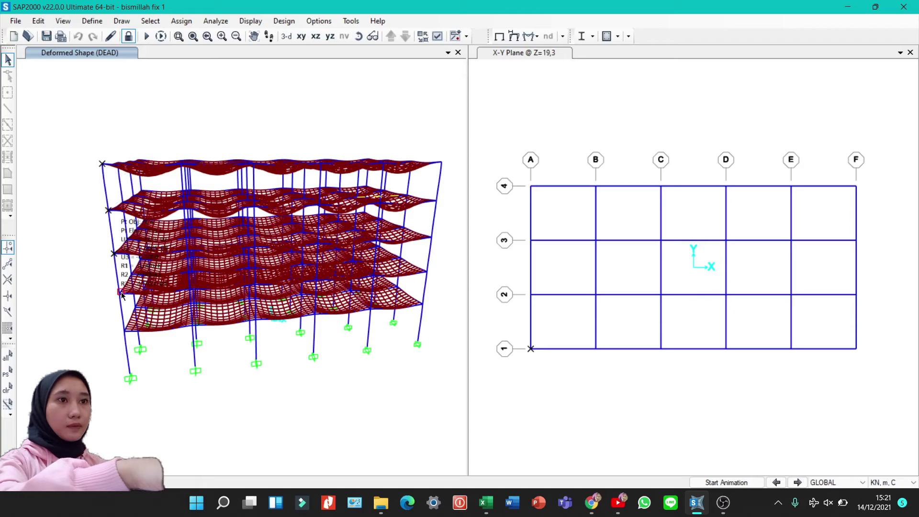
click(125, 333)
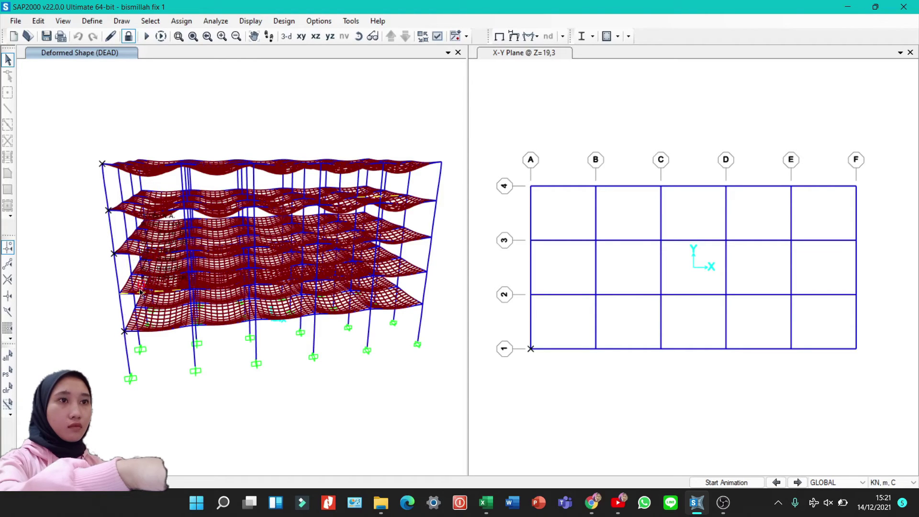
mouse_move(140, 293)
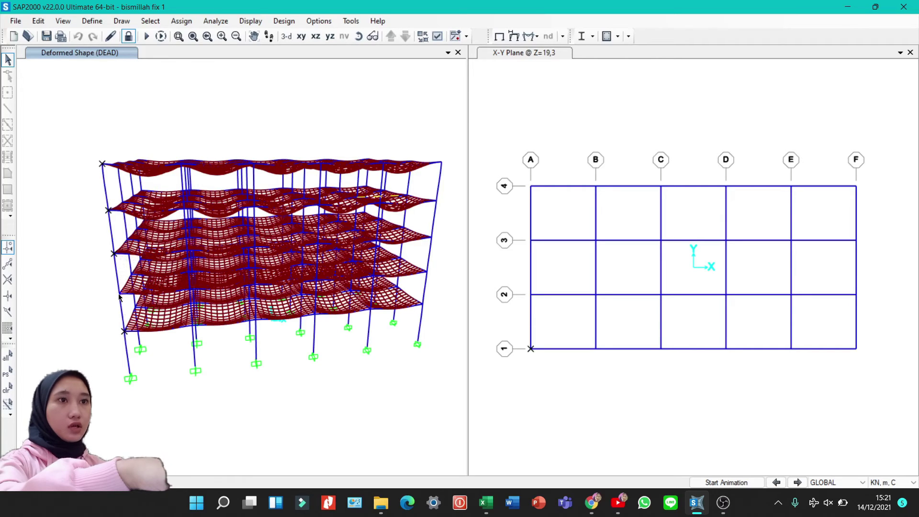
click(118, 294)
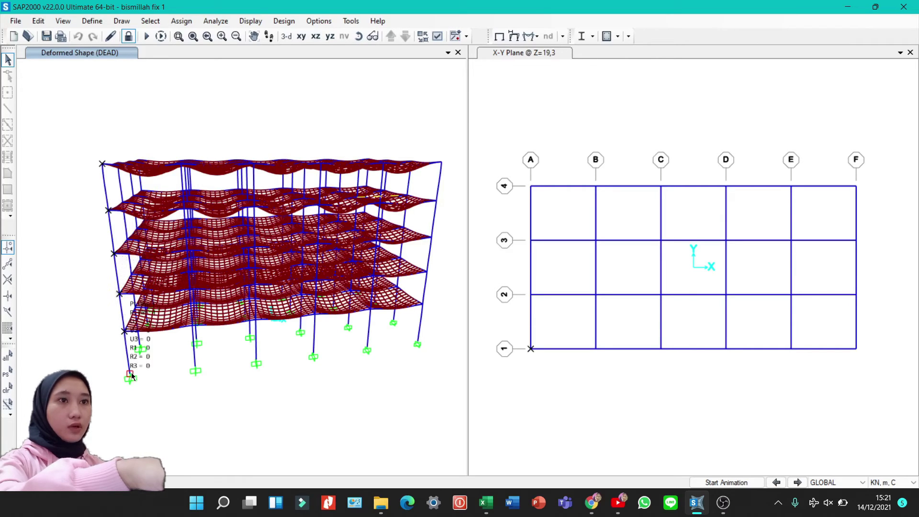
click(131, 375)
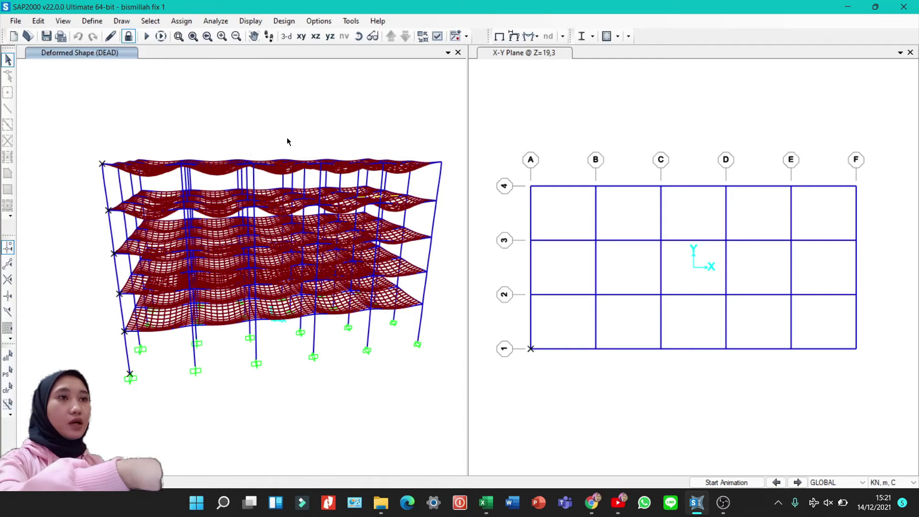
Step: Display the Joint Displacements table for the selected joints with the Eqdx and Eqdy load cases
click(250, 21)
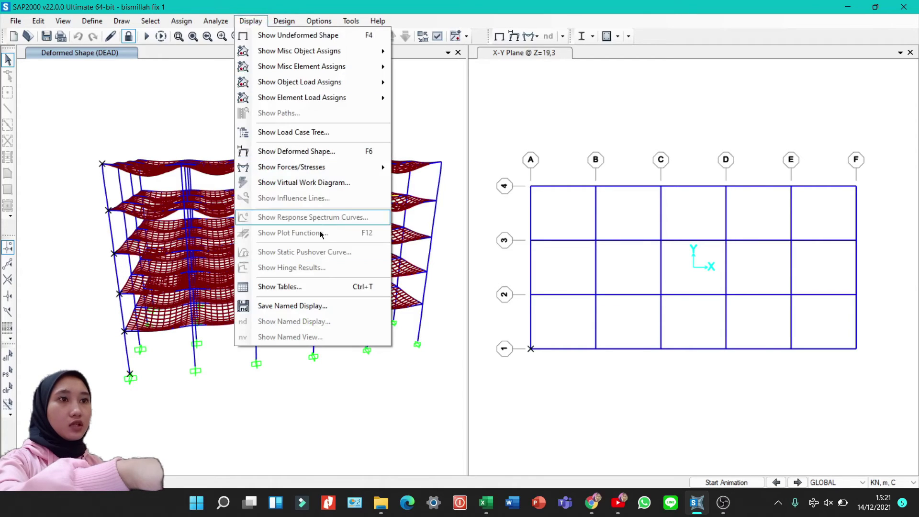
click(319, 285)
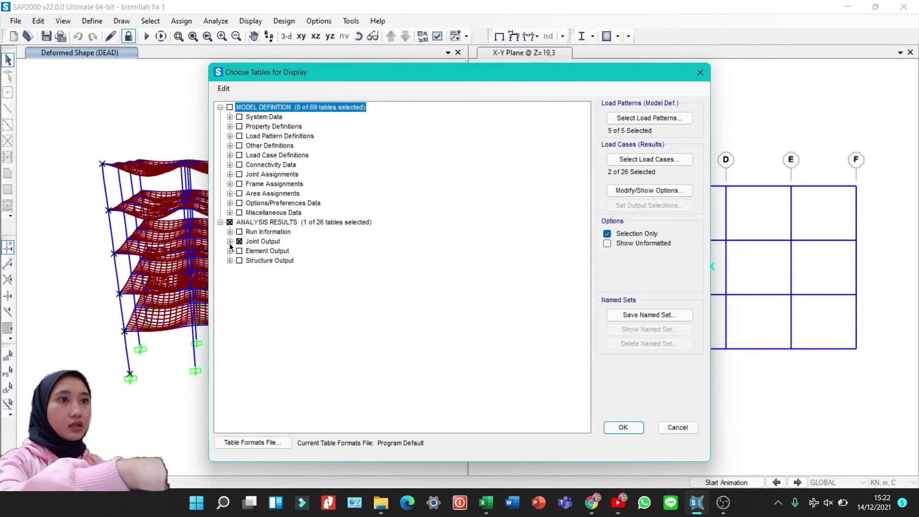
click(230, 242)
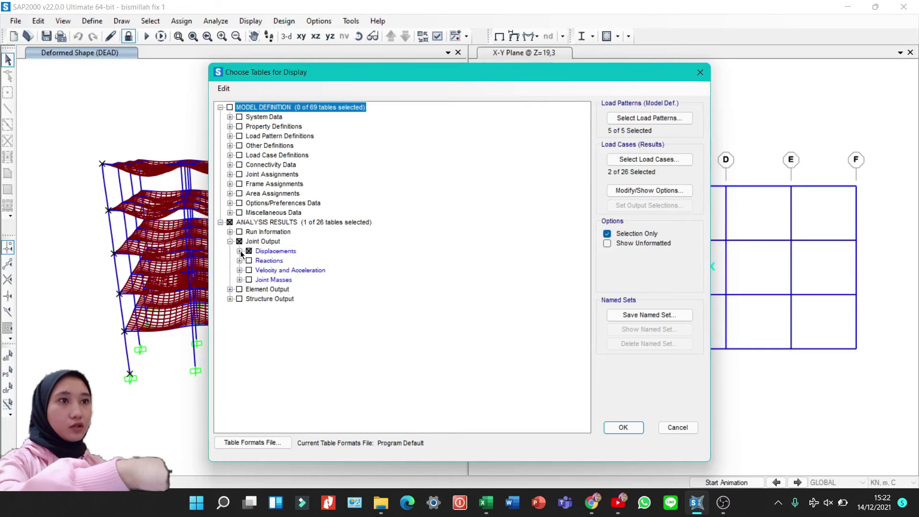
click(239, 251)
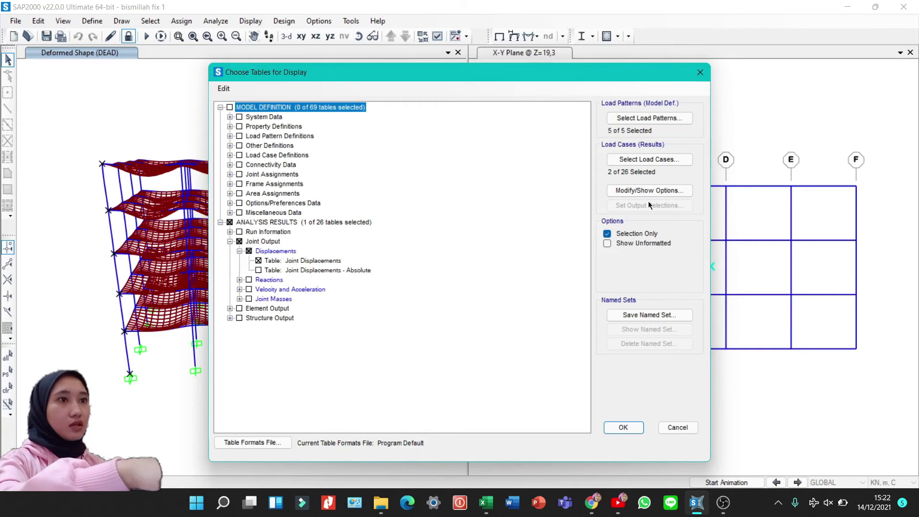
click(651, 160)
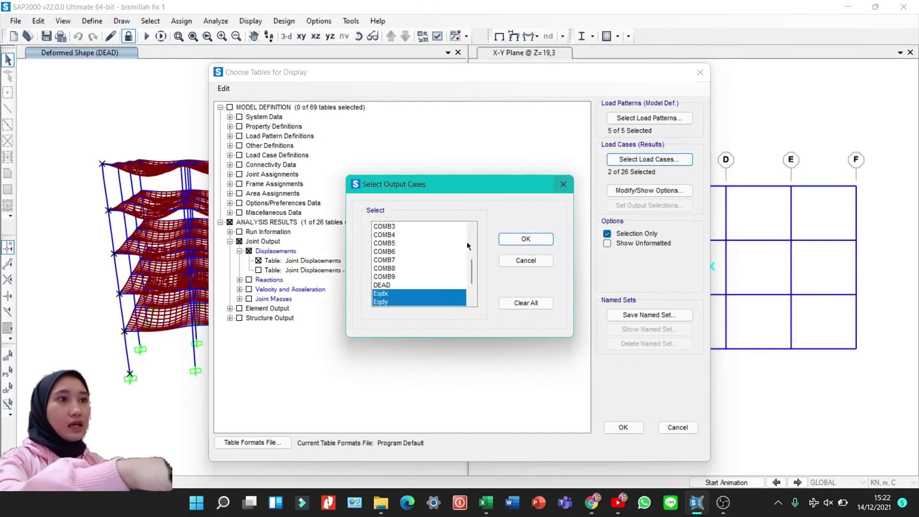
scroll(397, 277, down, 3)
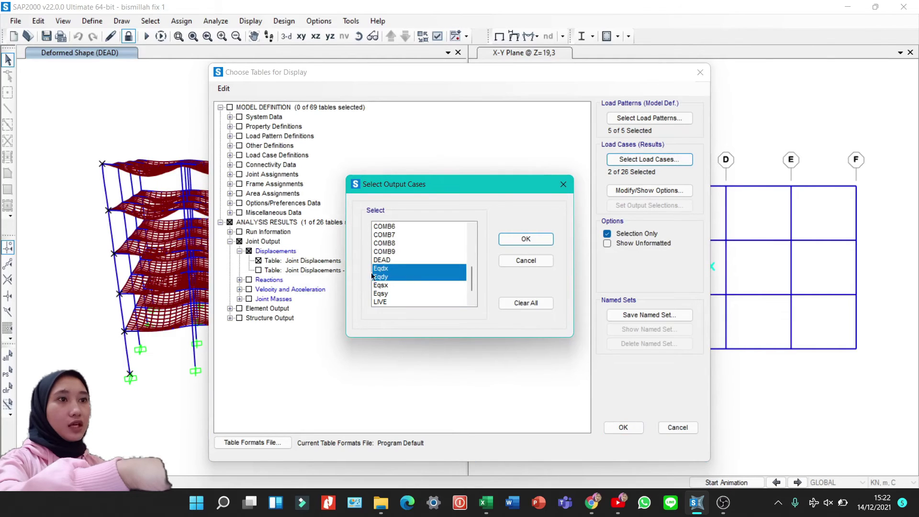
click(515, 242)
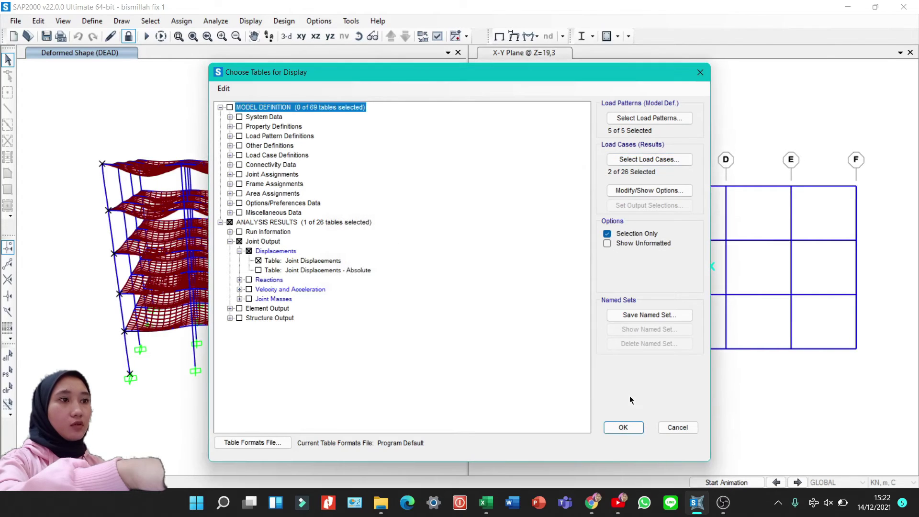
click(622, 427)
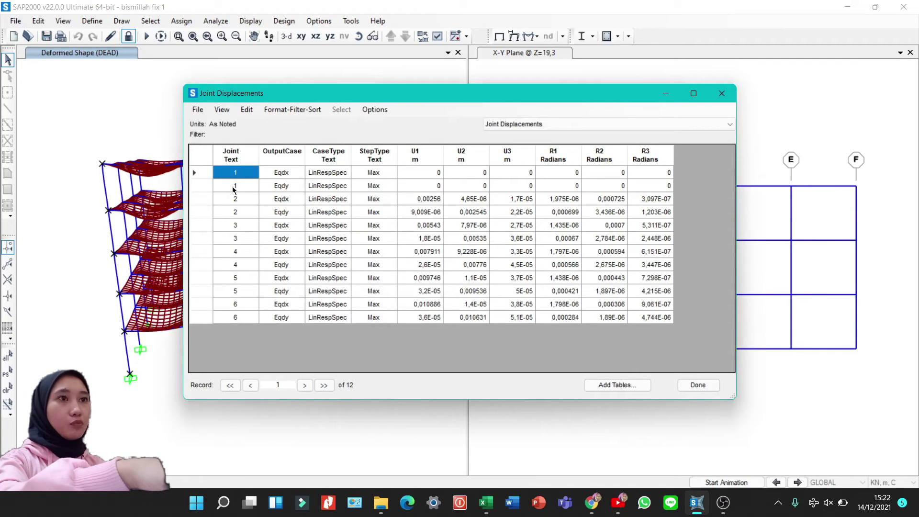
Step: Export the Joint Displacements table to Excel and bring up the exported workbook Book2
click(196, 110)
mouse_move(259, 124)
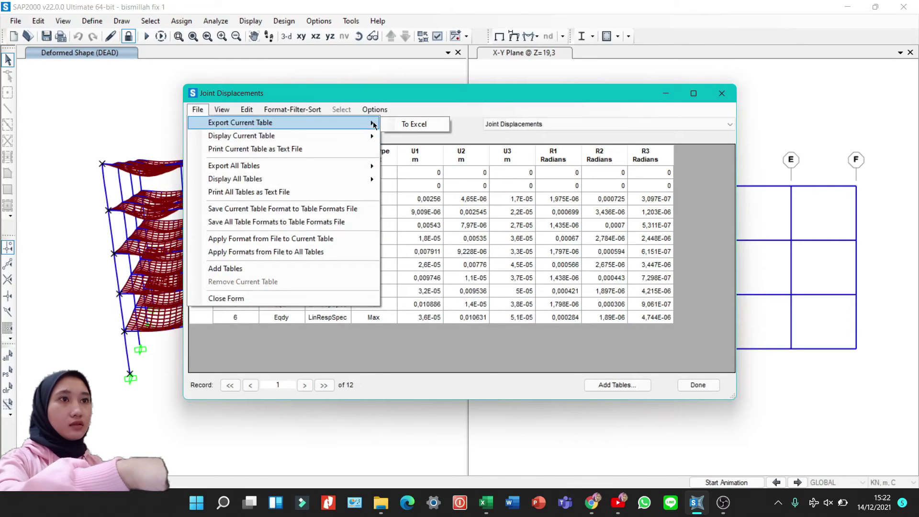
click(394, 123)
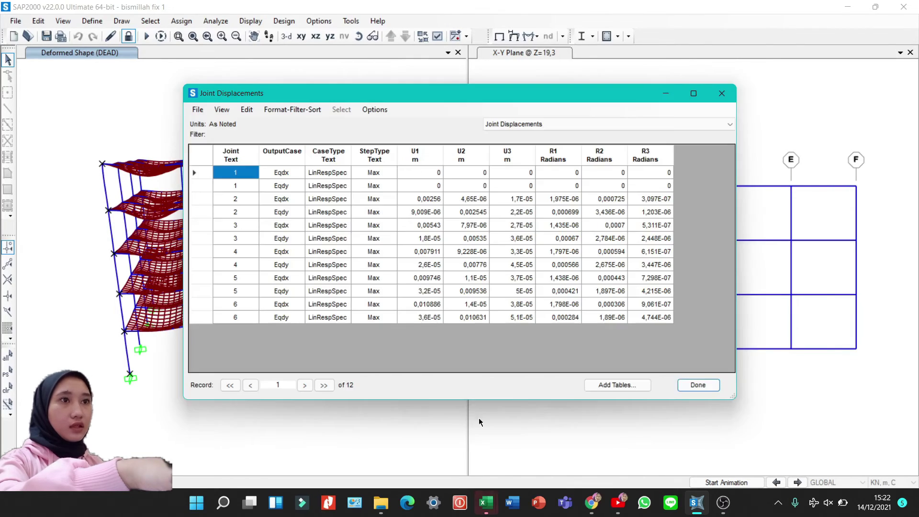
mouse_move(486, 502)
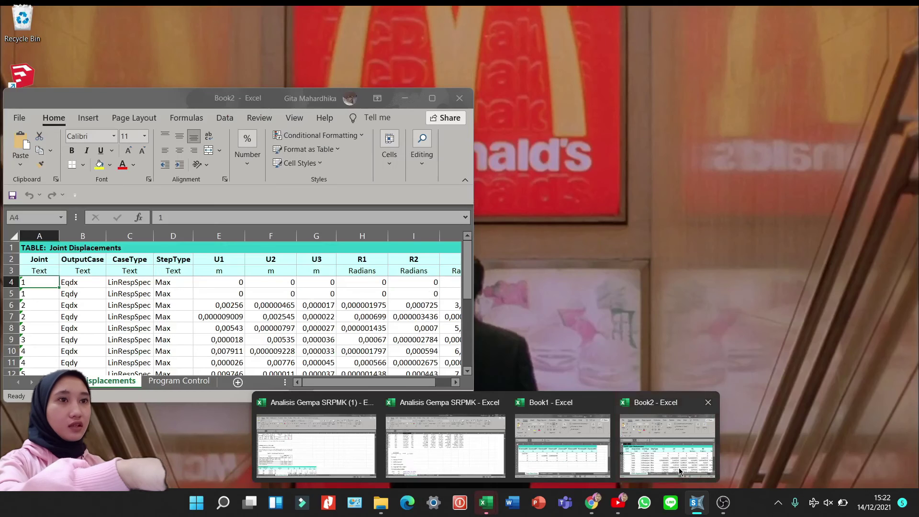
click(679, 472)
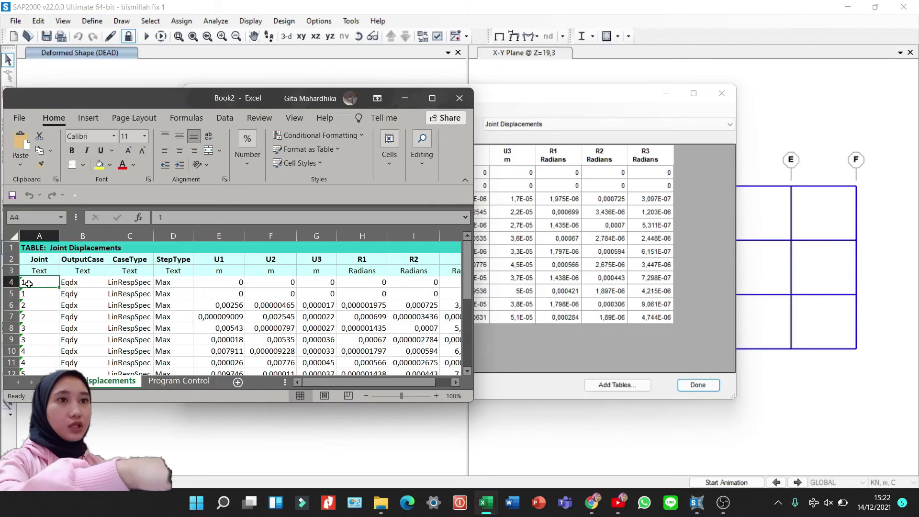
Step: Copy the joint displacement data A4:J15 from Book2 over A94:J105 of the Joint Displacements table in the Analisis Gempa SRPMK (1) workbook
drag(29, 283, 397, 327)
key(ctrl+c)
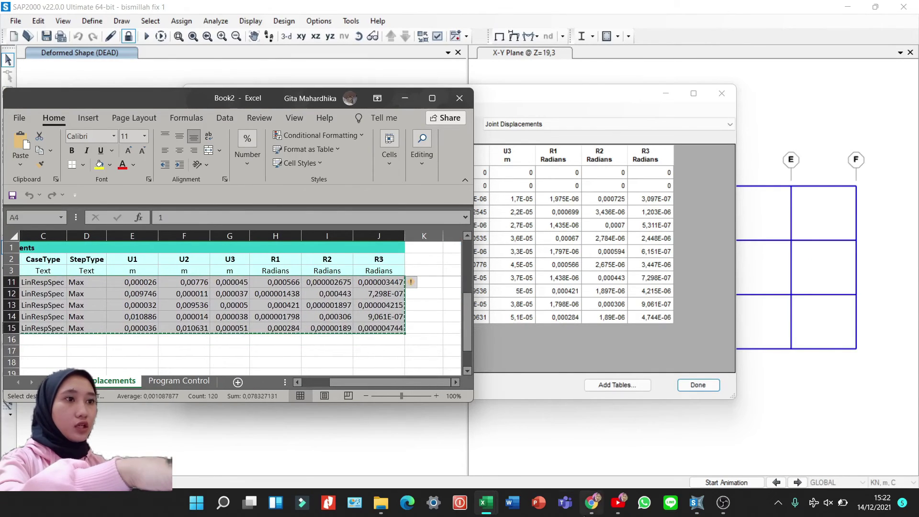
click(487, 501)
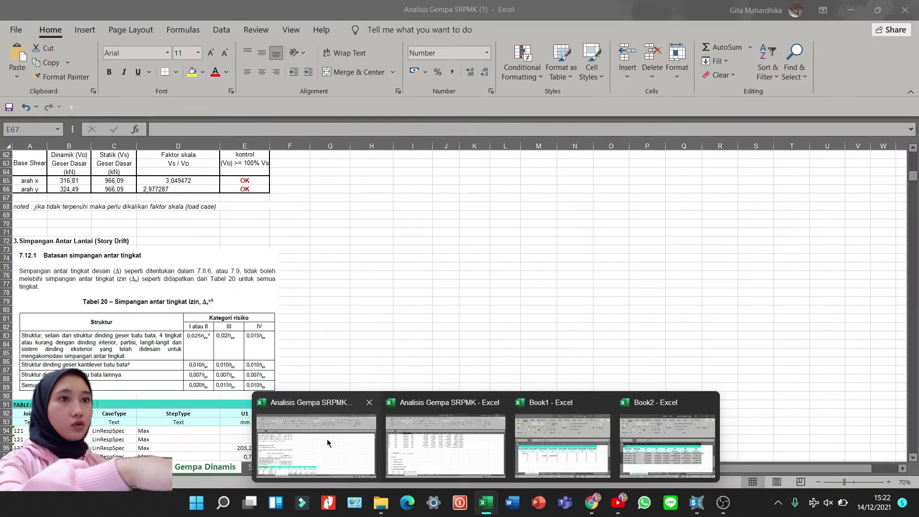
click(287, 442)
scroll(261, 299, down, 6)
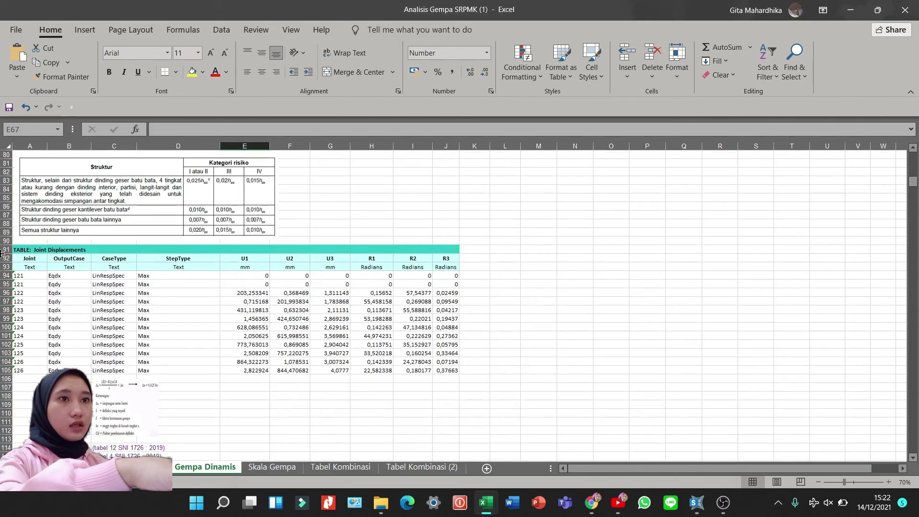
drag(23, 276, 439, 369)
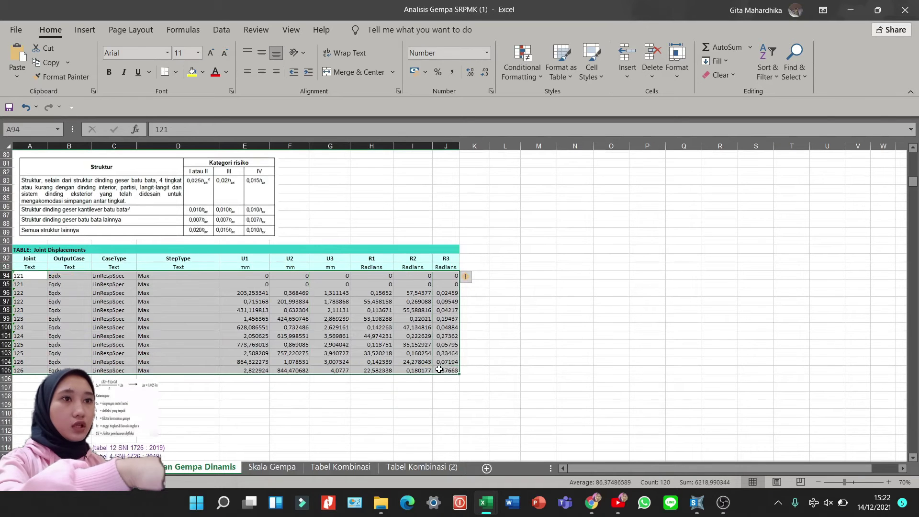
key(ctrl+v)
scroll(439, 369, down, 8)
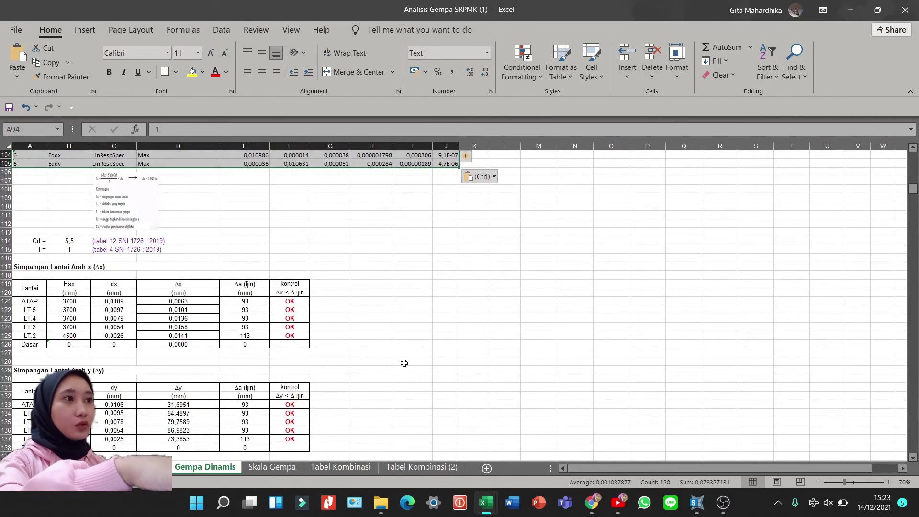
Step: Switch to SAP2000 and set the concrete frame design preferences to Design System Sds 0,6436 and Seismic Design Category E
mouse_move(696, 502)
click(705, 449)
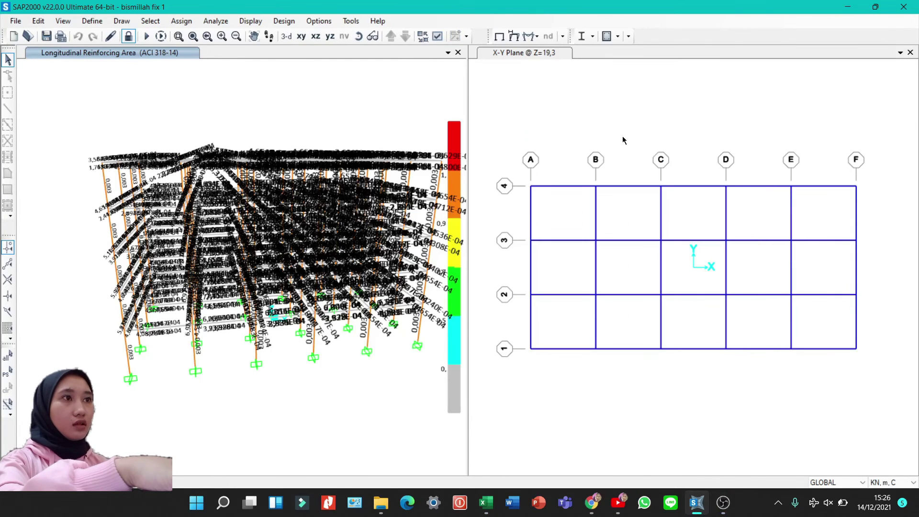
click(617, 40)
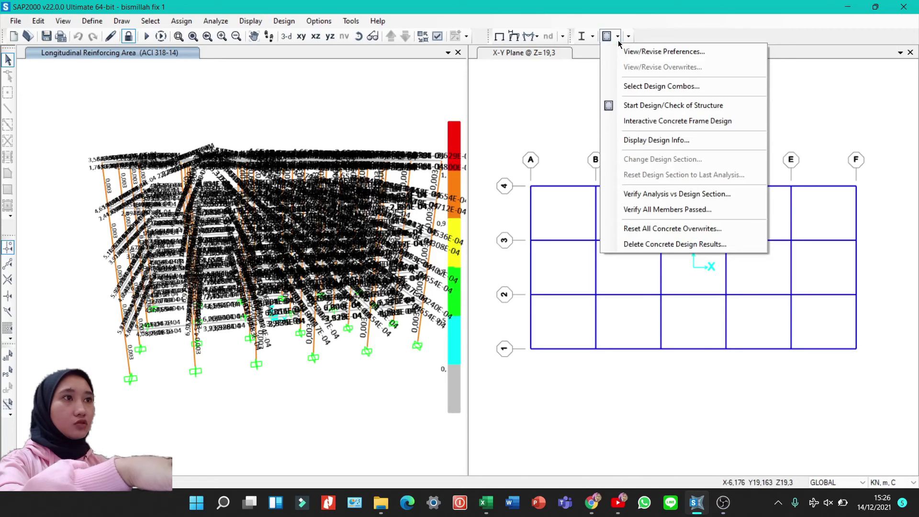
click(663, 52)
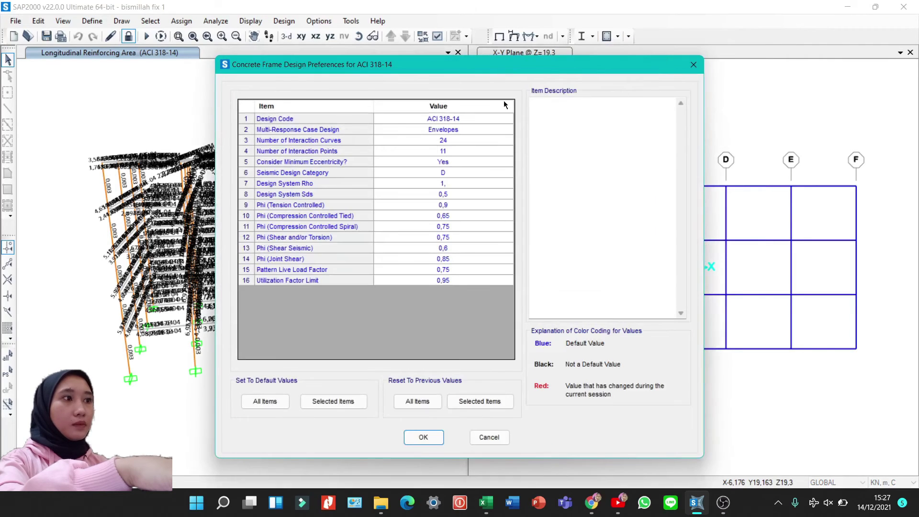
click(447, 193)
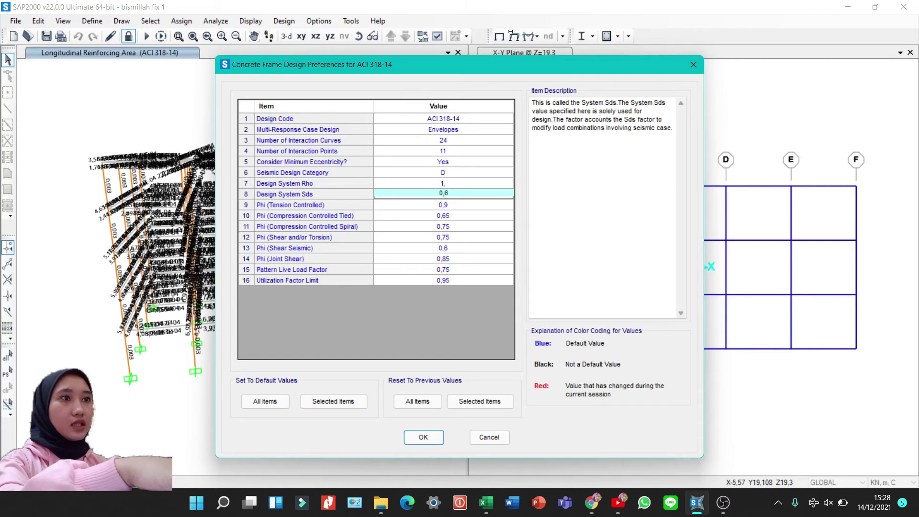
text(6)
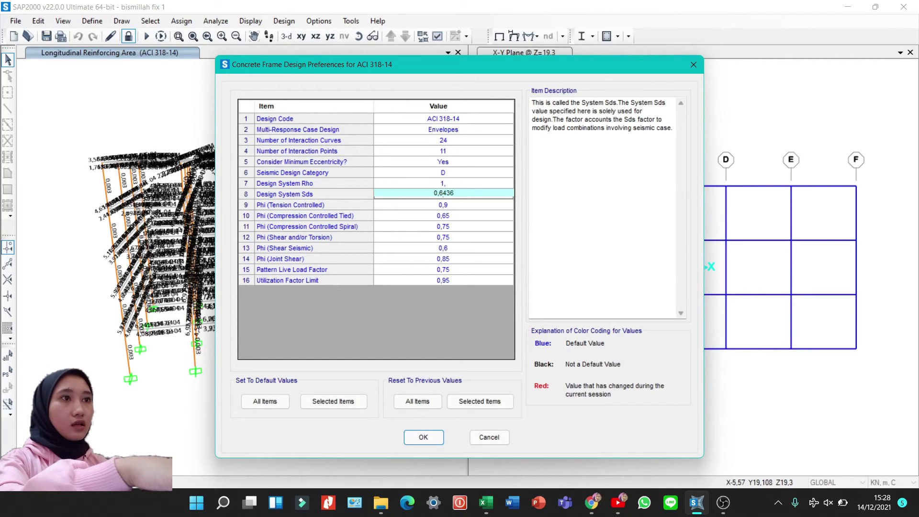
click(441, 173)
click(440, 174)
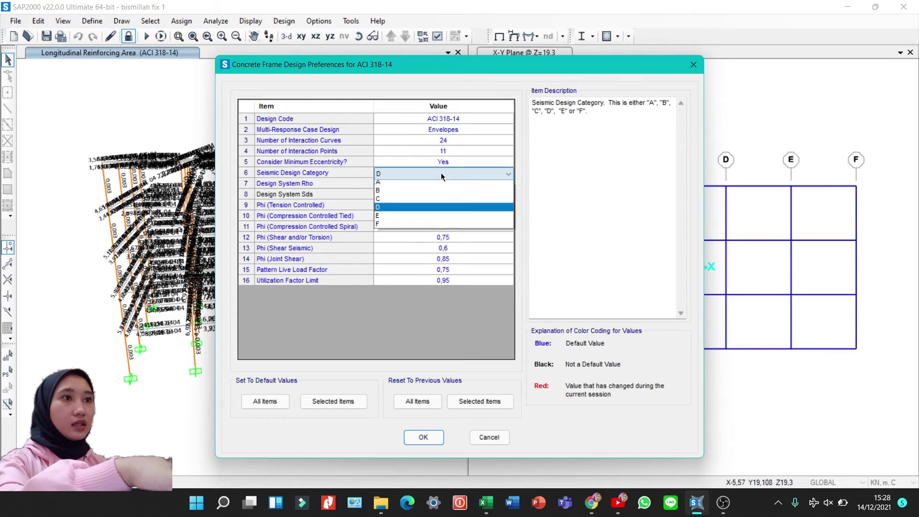
click(405, 218)
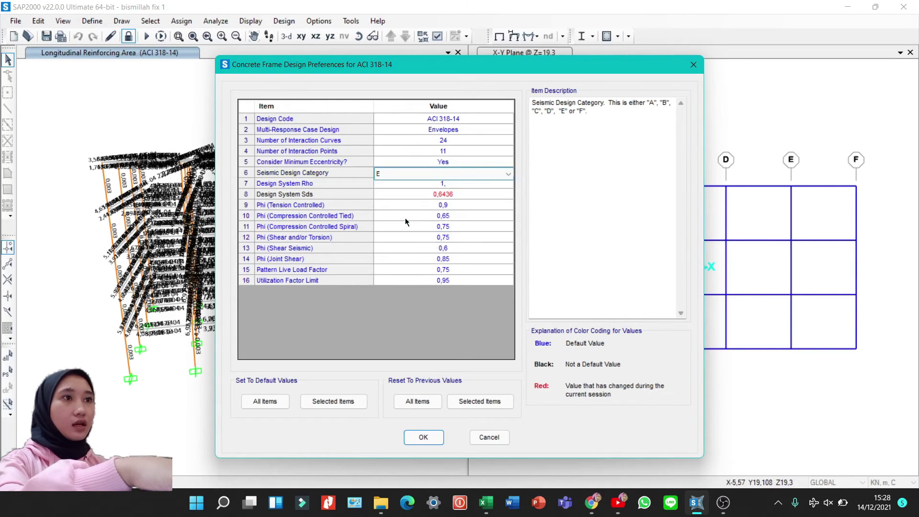
key(Tab)
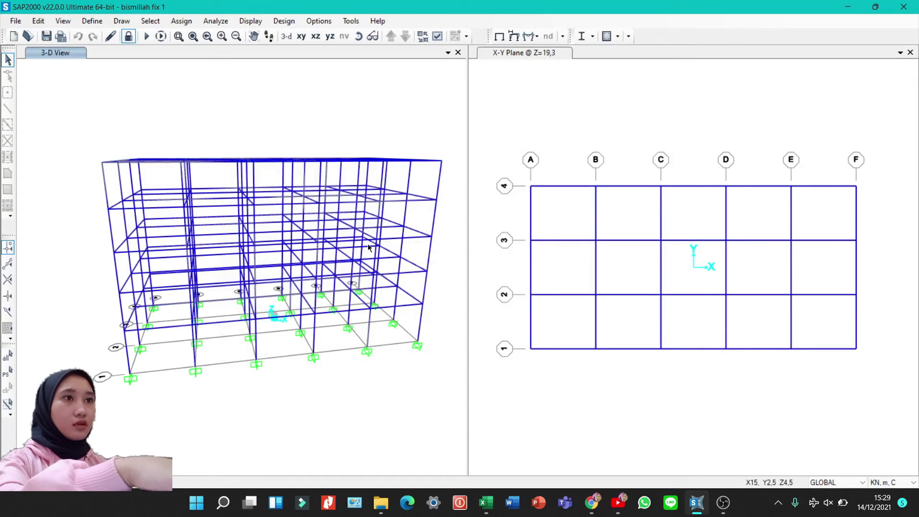
Step: Select the whole model and overwrite its concrete design framing type with Sway Special
key(ctrl+a)
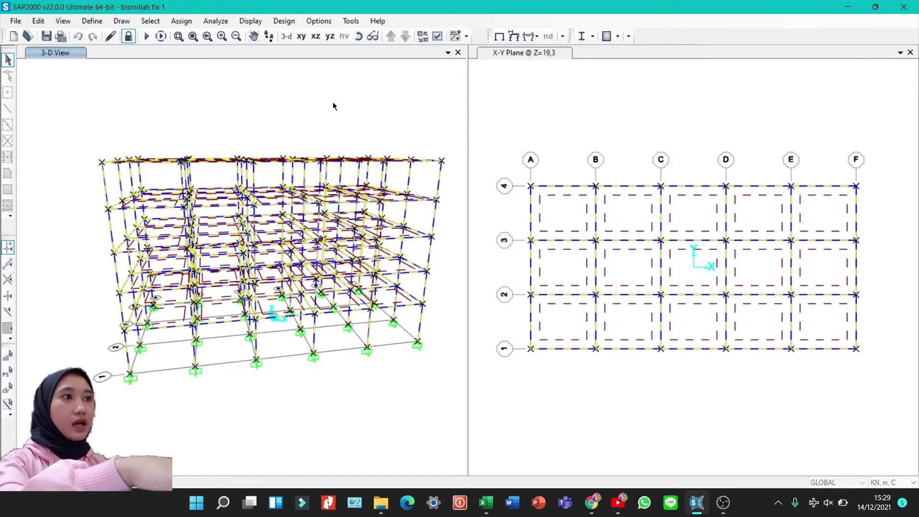
click(617, 36)
click(638, 68)
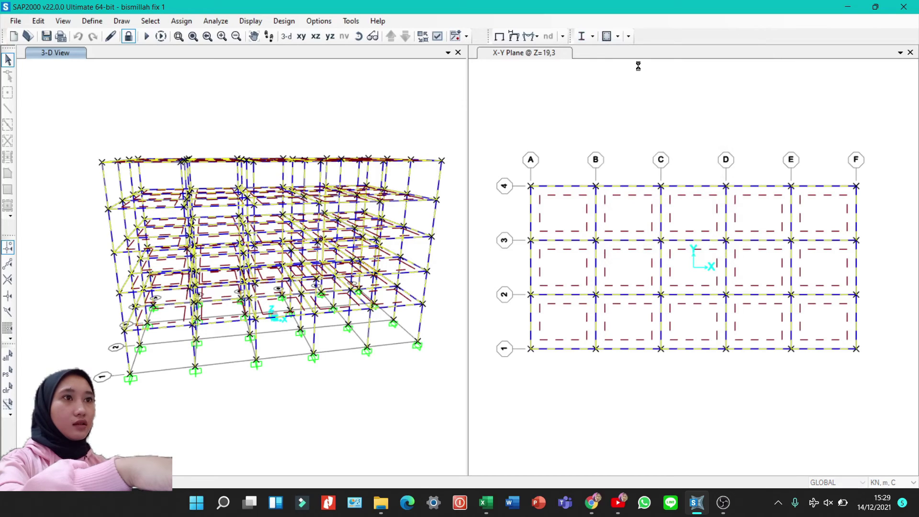
click(407, 130)
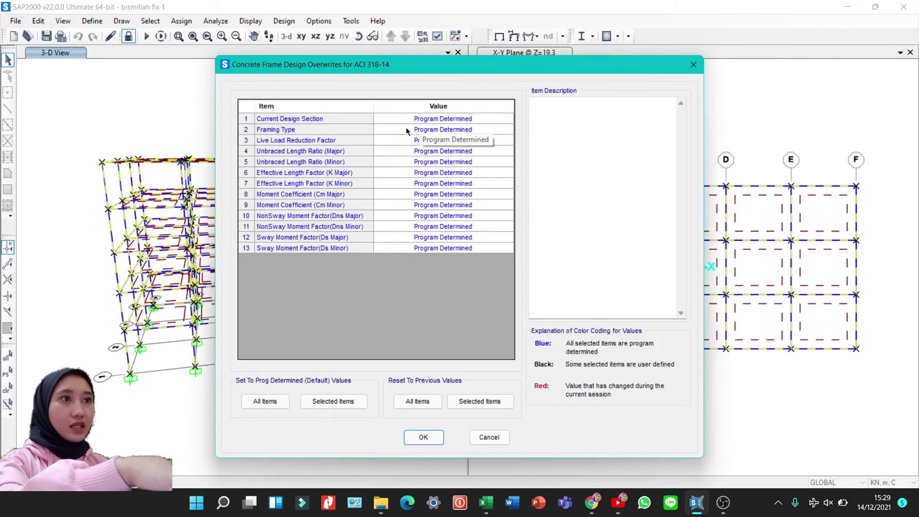
click(433, 130)
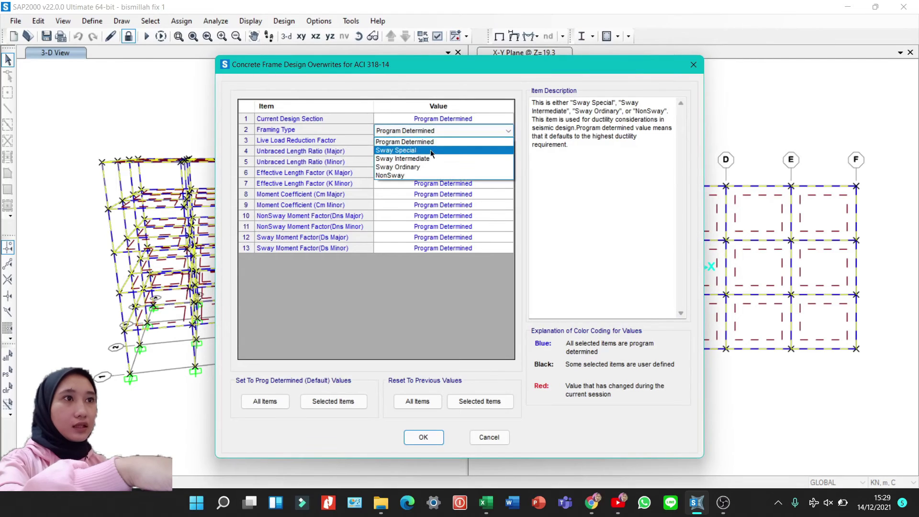
click(432, 150)
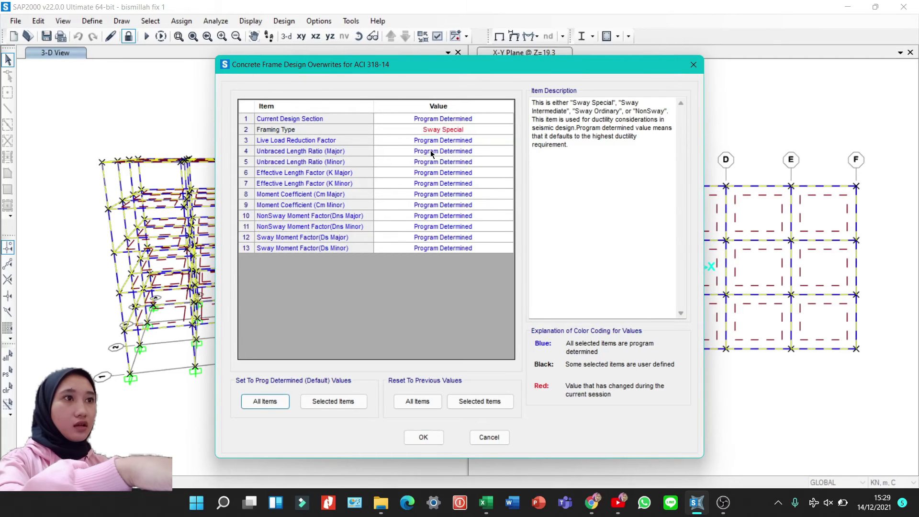
click(423, 437)
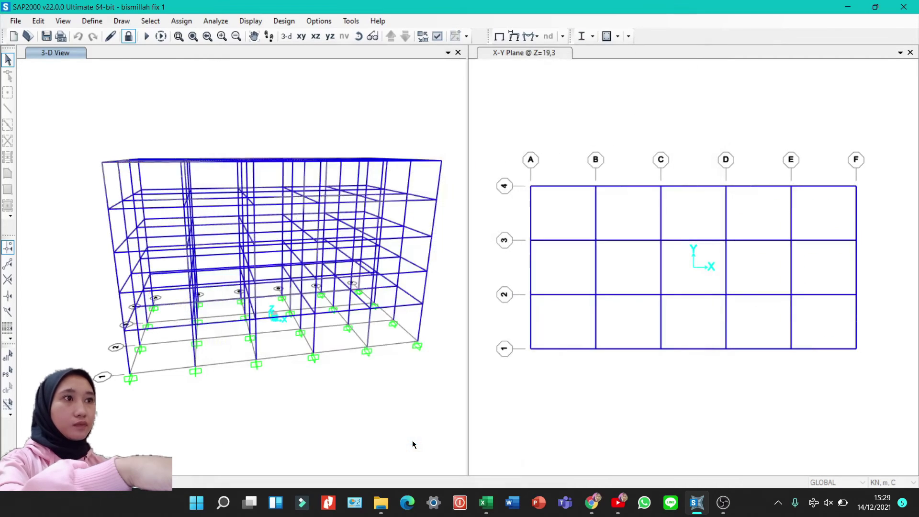
Step: Add COMB1 through COMB18 to the concrete strength design load combinations and turn off automatic code-based design combinations
click(617, 37)
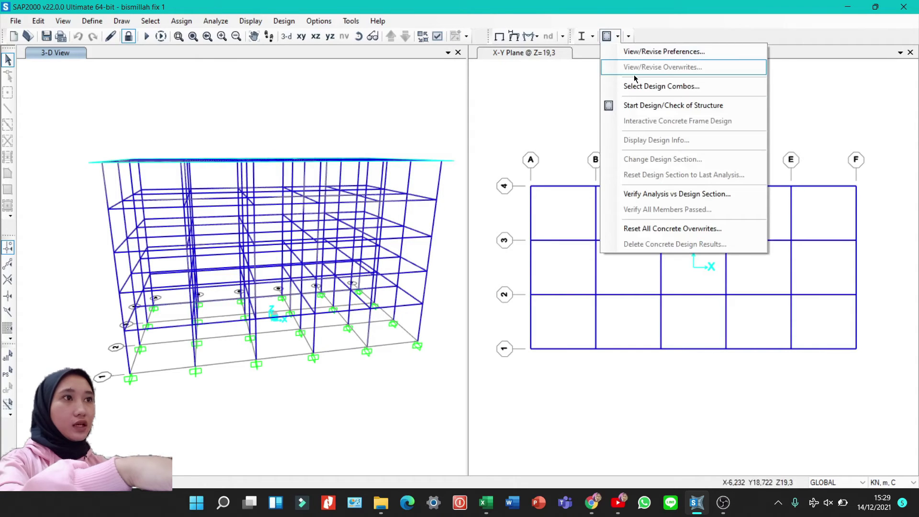
click(644, 91)
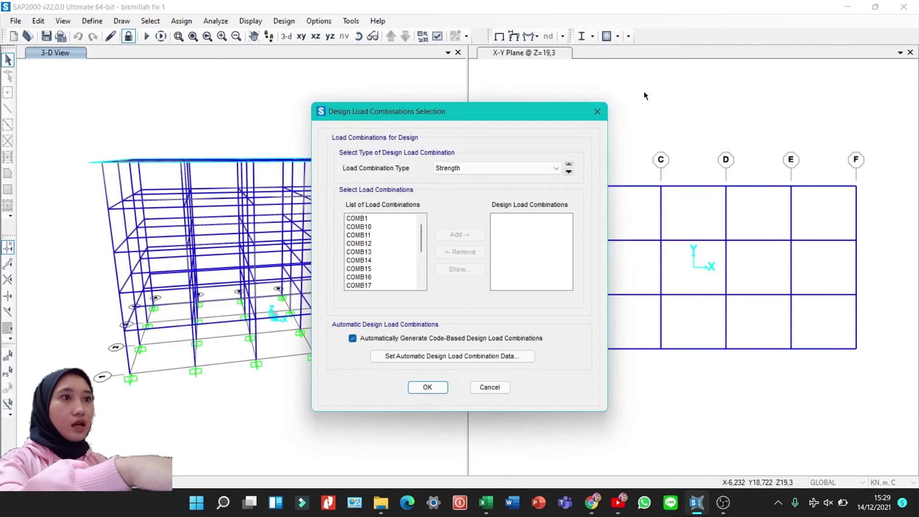
click(367, 218)
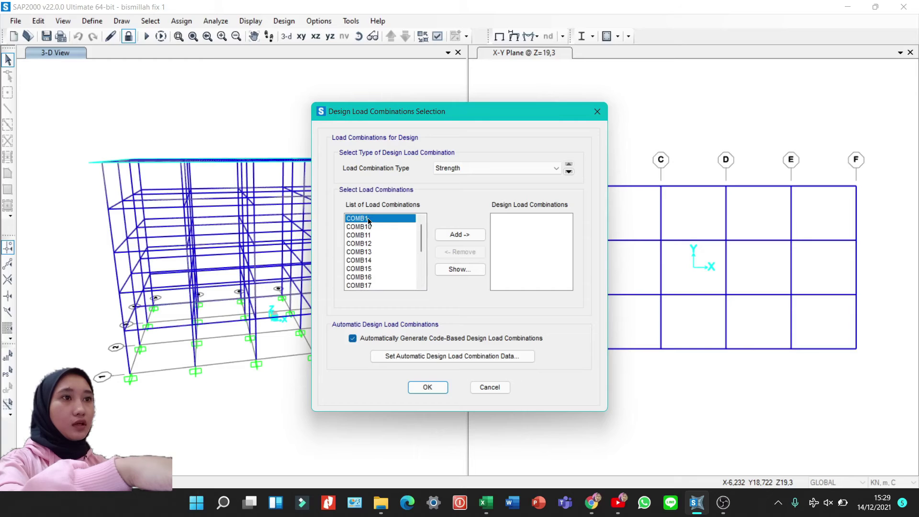
key(shift+Down)
key(shift+Down)
key(shift+Down)
key(shift+Down)
key(shift+Down)
key(shift+Down)
key(shift+Down)
key(shift+Down)
key(shift+Down)
key(shift+Down)
key(shift+Down)
key(shift+Down)
key(shift+Down)
key(shift+Down)
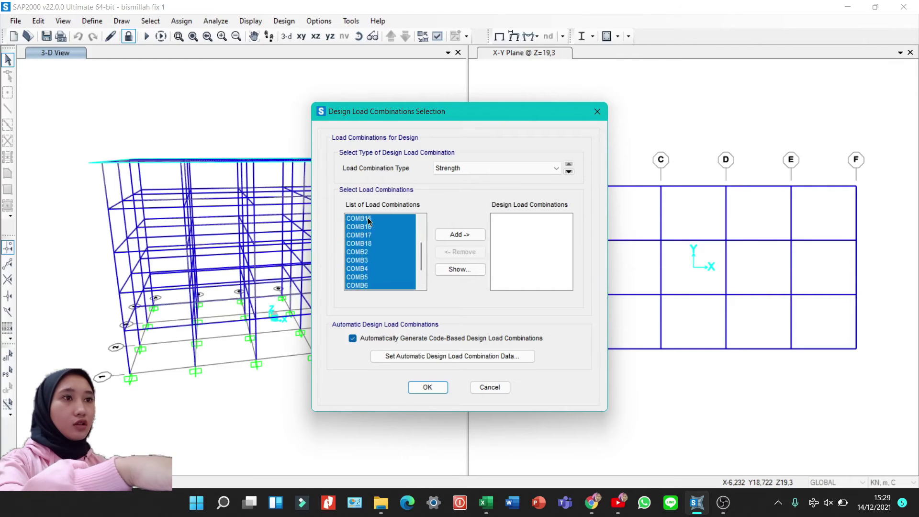
key(shift+Down)
key(shift+Down)
key(shift+Down)
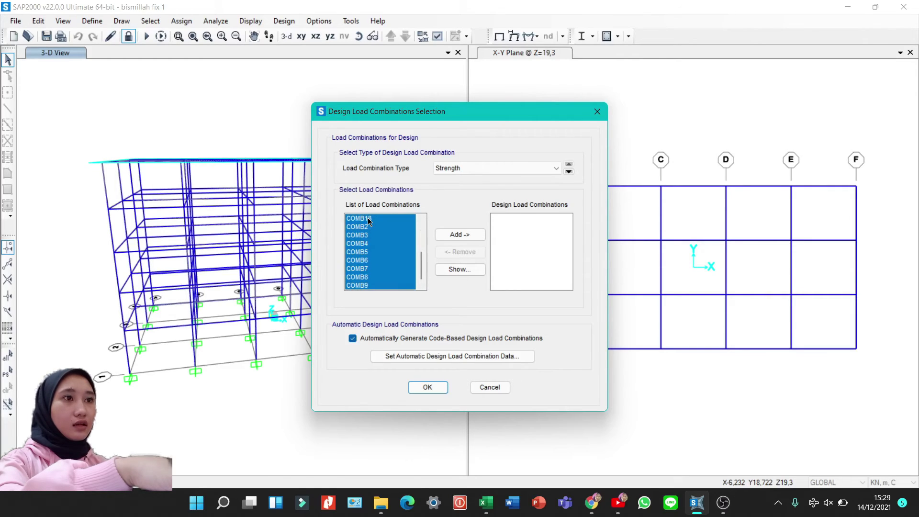
click(474, 234)
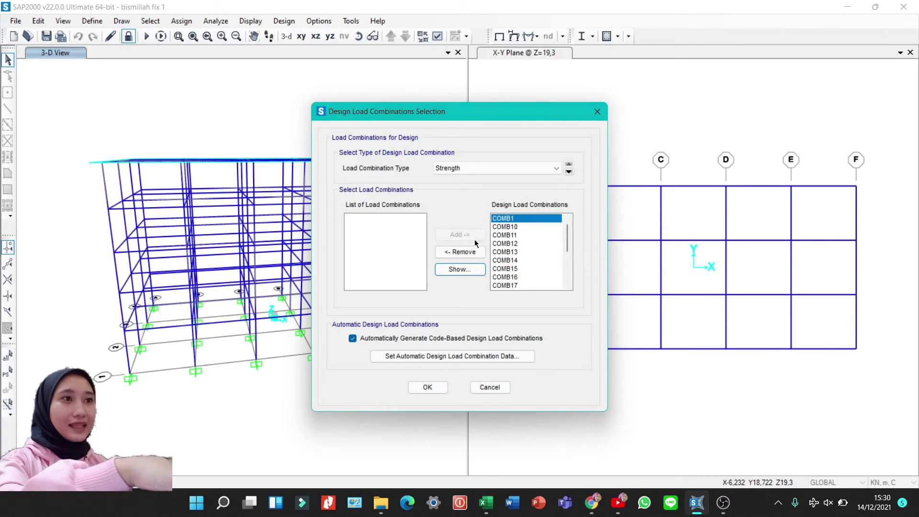
click(352, 338)
click(442, 389)
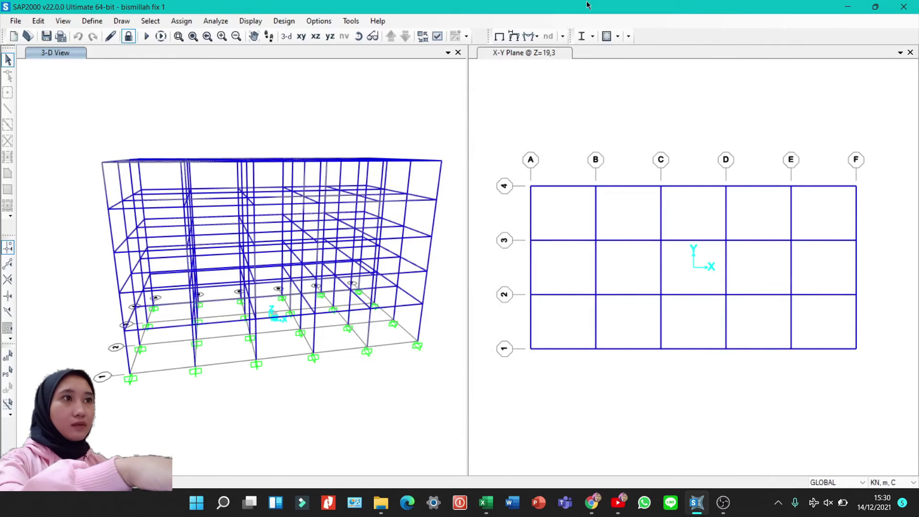
Step: Run the concrete frame design check of the structure and verify whether all members passed
click(618, 35)
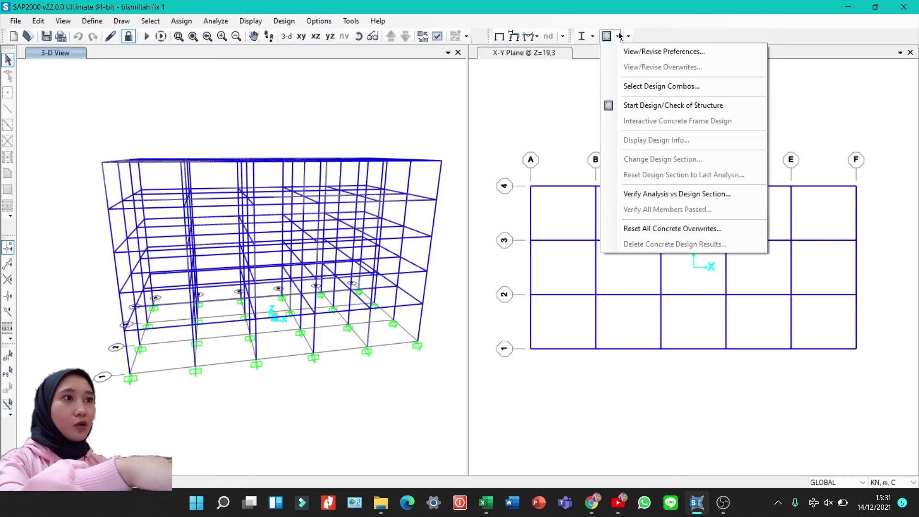
click(662, 103)
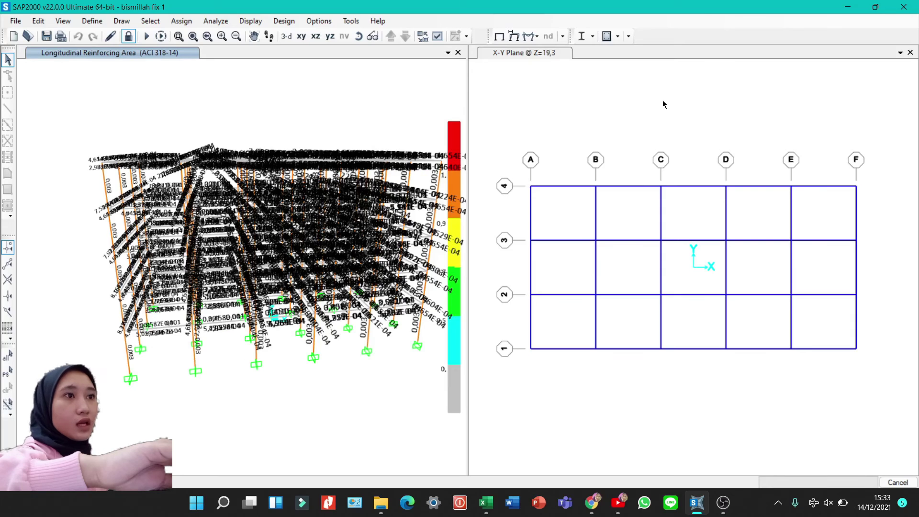
click(617, 37)
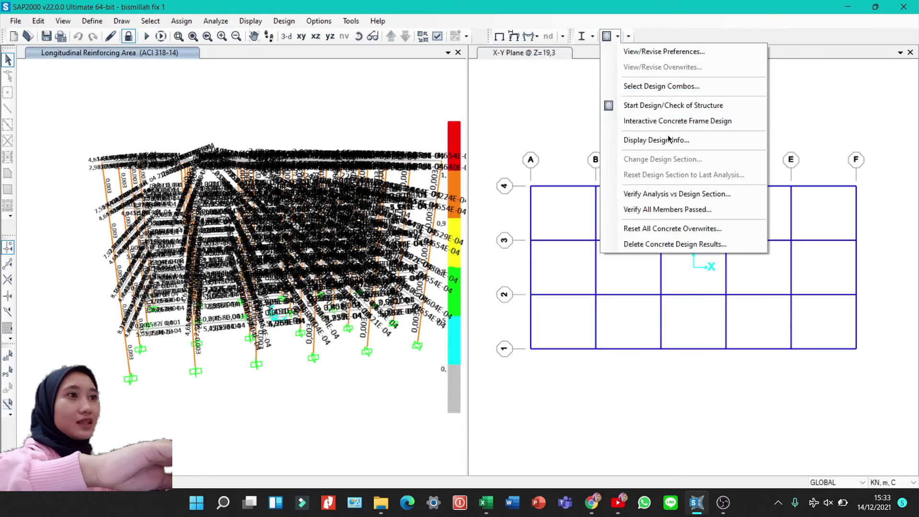
click(683, 217)
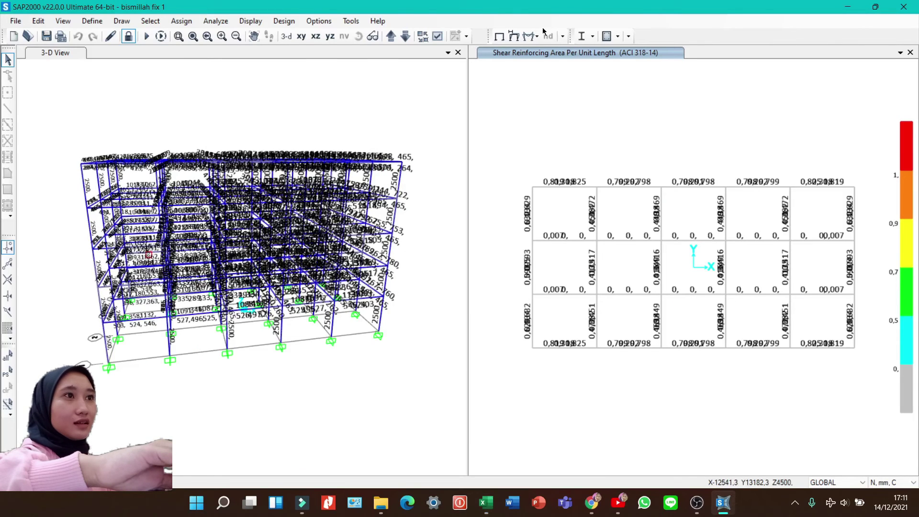
Step: Display the frame axial forces for COMB10 with values shown, using KN, m, C units
click(536, 36)
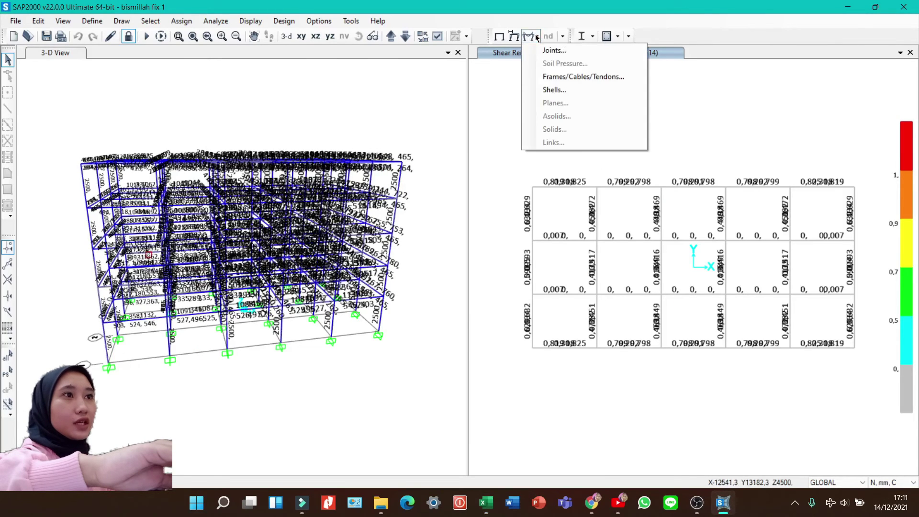
click(563, 81)
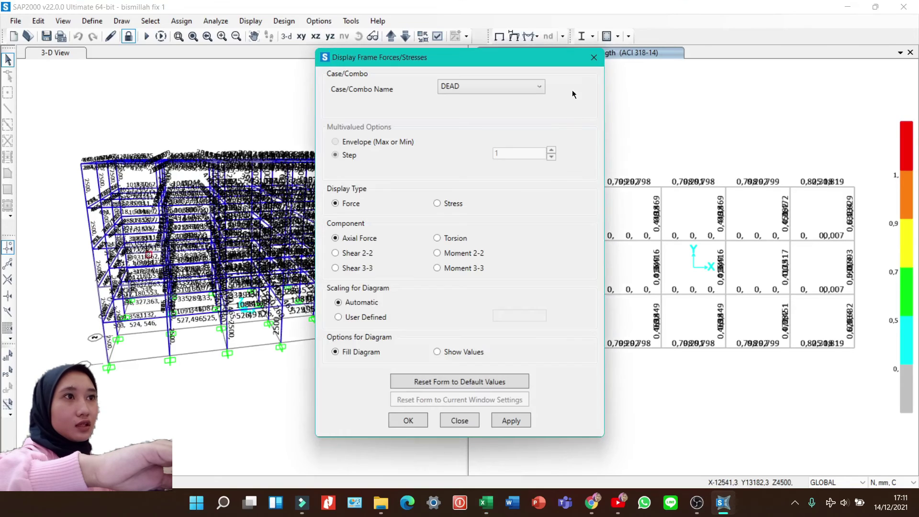
click(519, 87)
scroll(506, 226, down, 2)
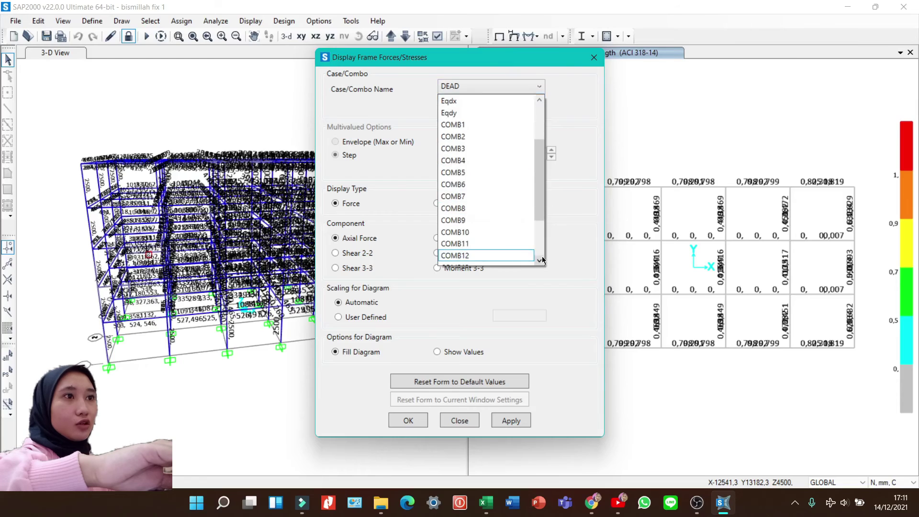
click(506, 232)
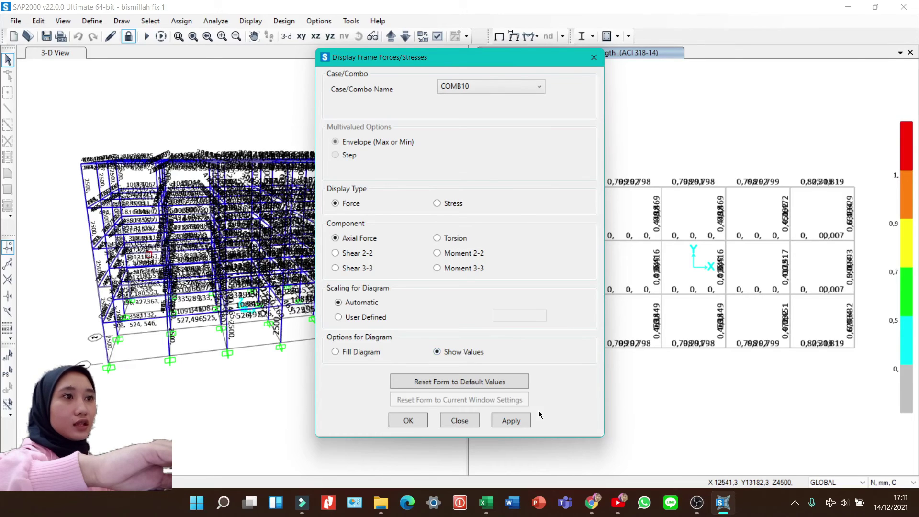
click(891, 482)
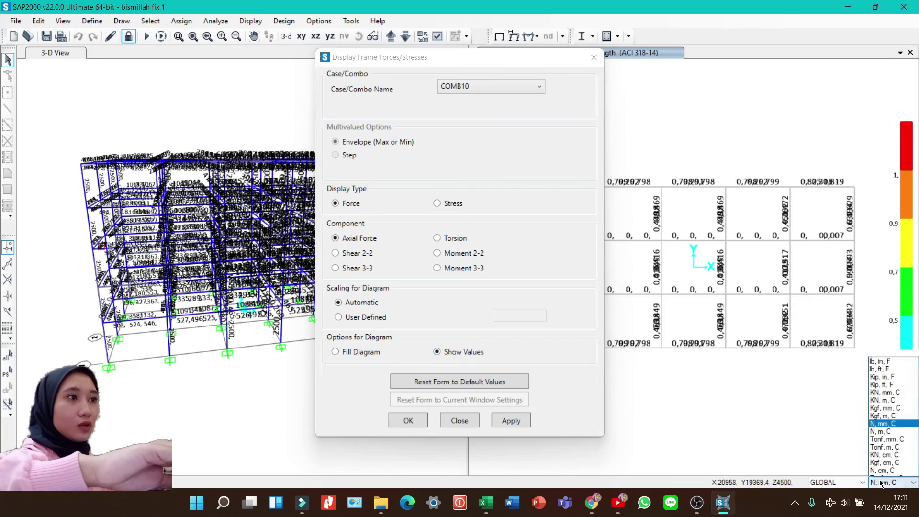
click(879, 393)
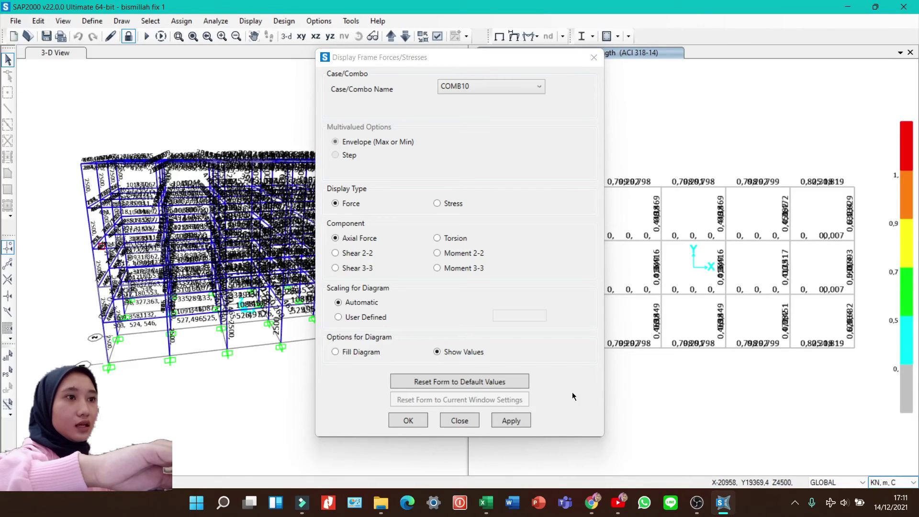
click(510, 421)
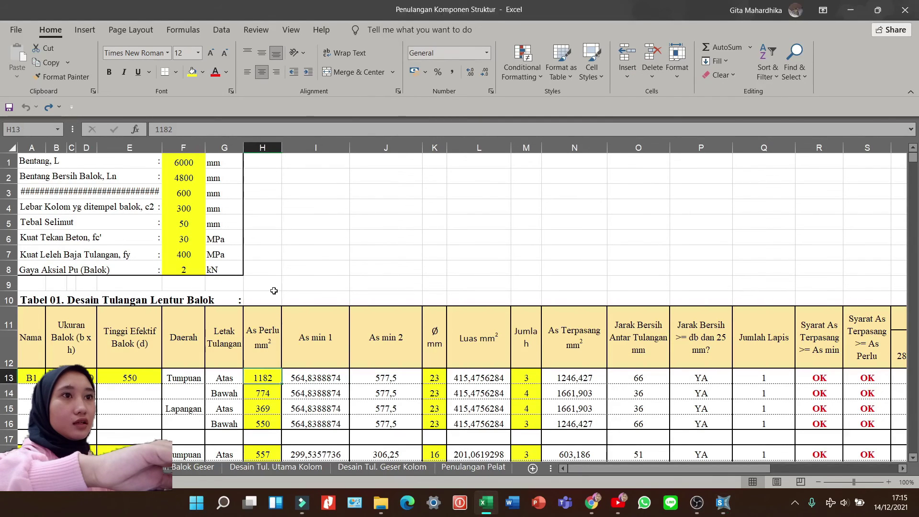
Step: In the Excel workbook Penulangan Komponen Struktur, set the clear beam span Ln to 5000 mm and widen column E to fit its labels
click(185, 162)
key(Down)
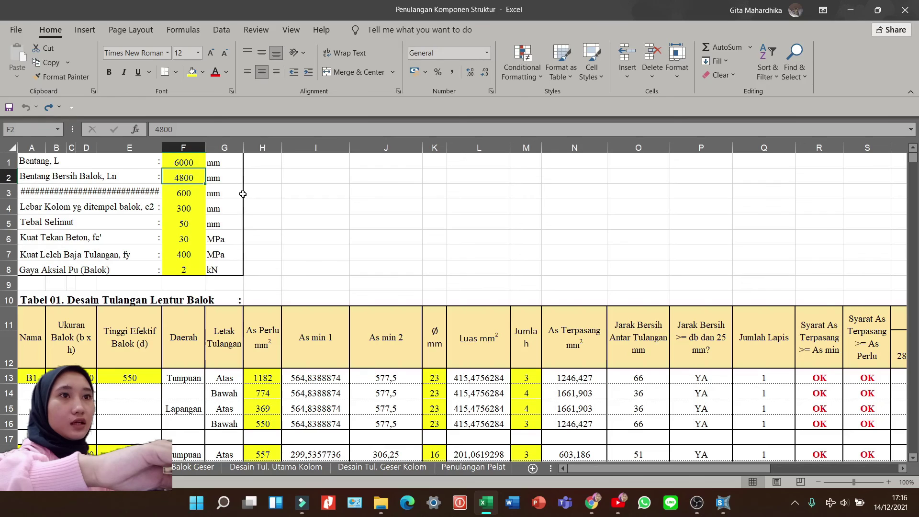
text(5000)
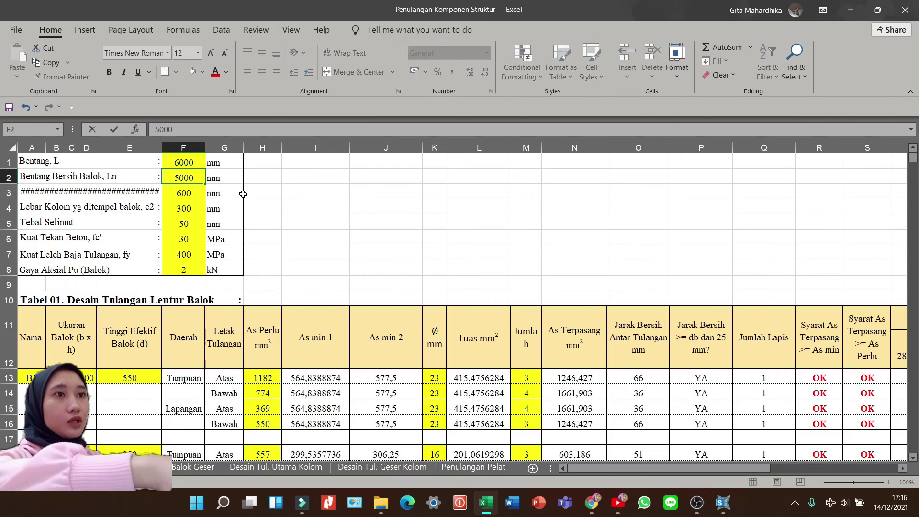
key(ctrl+Return)
drag(162, 149, 175, 150)
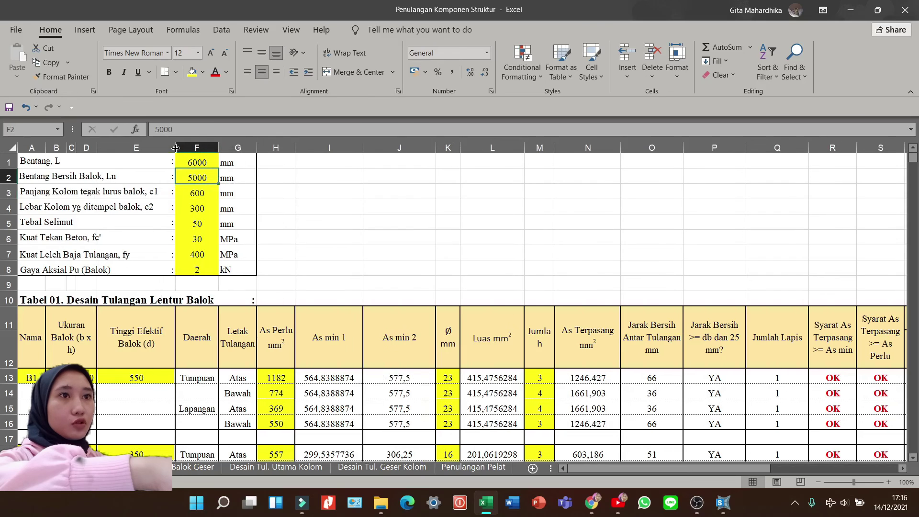
Step: Set the column length c1 and the column width c2 to 500 mm each
click(195, 194)
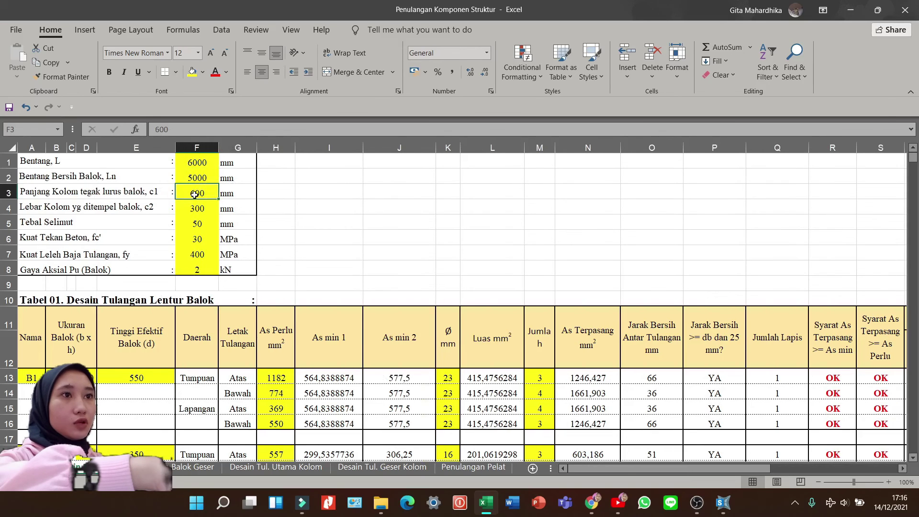
text(500)
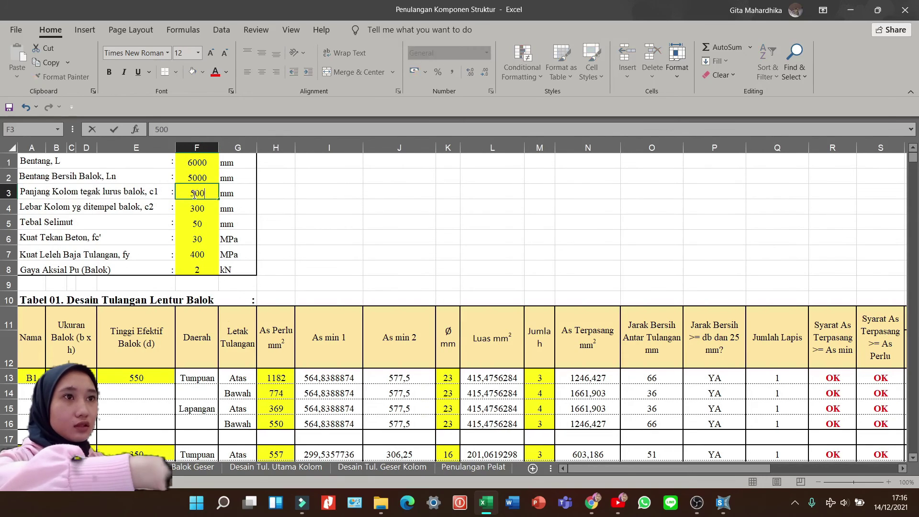
key(Return)
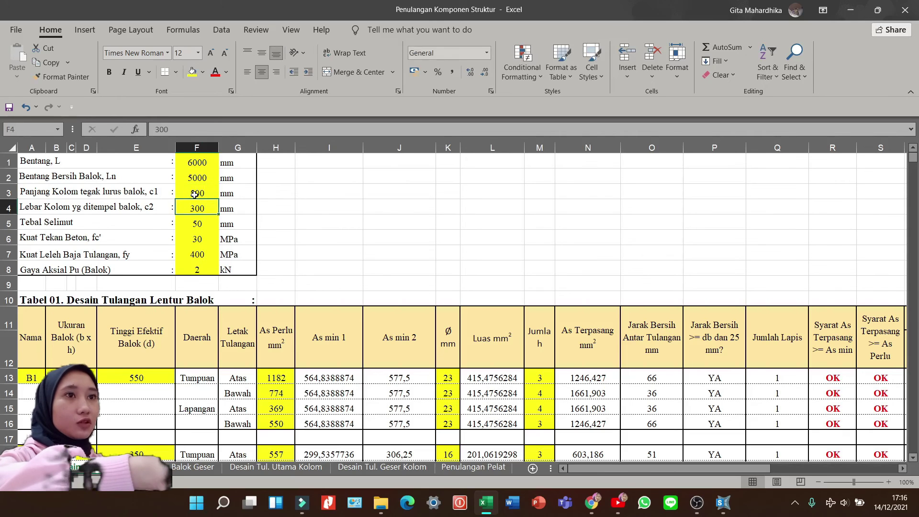
text(500)
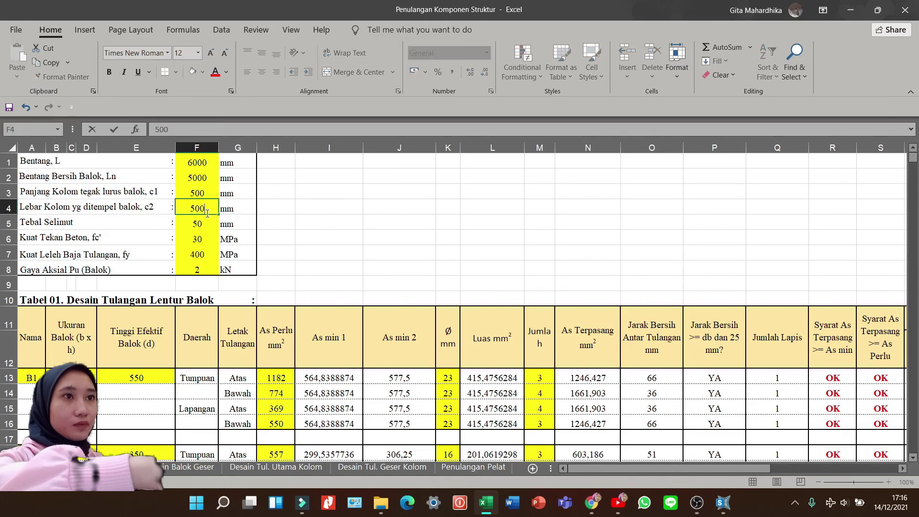
key(Return)
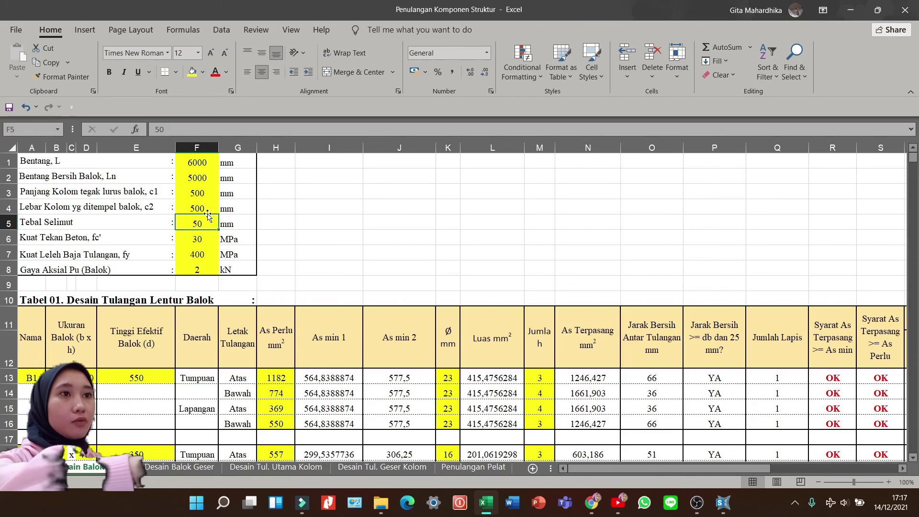
Step: Set the beam axial force Pu in F8 to 2,028 kN
key(Return)
key(Return)
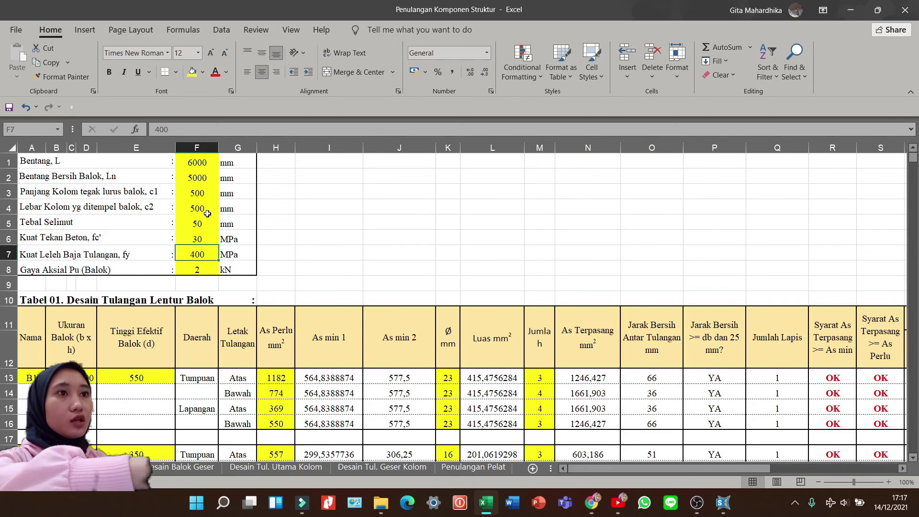
key(Return)
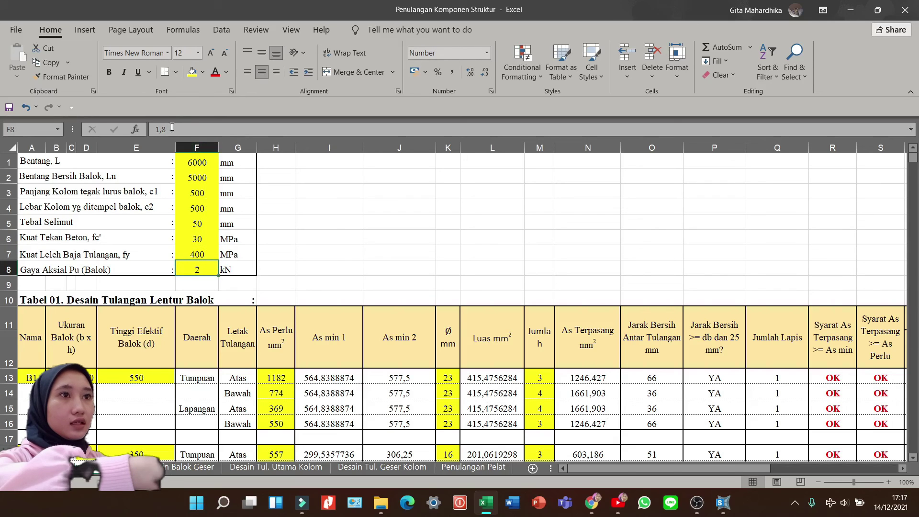
drag(172, 129, 146, 129)
text(2,)
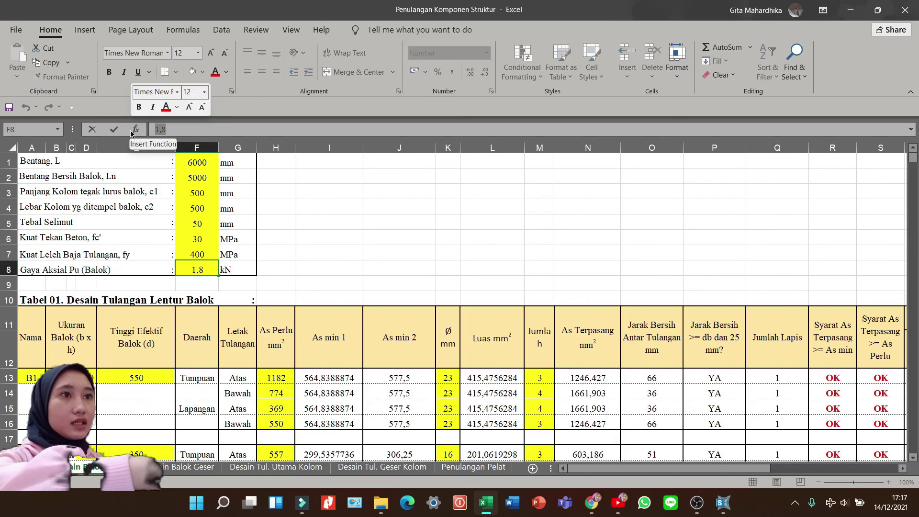
text(0)
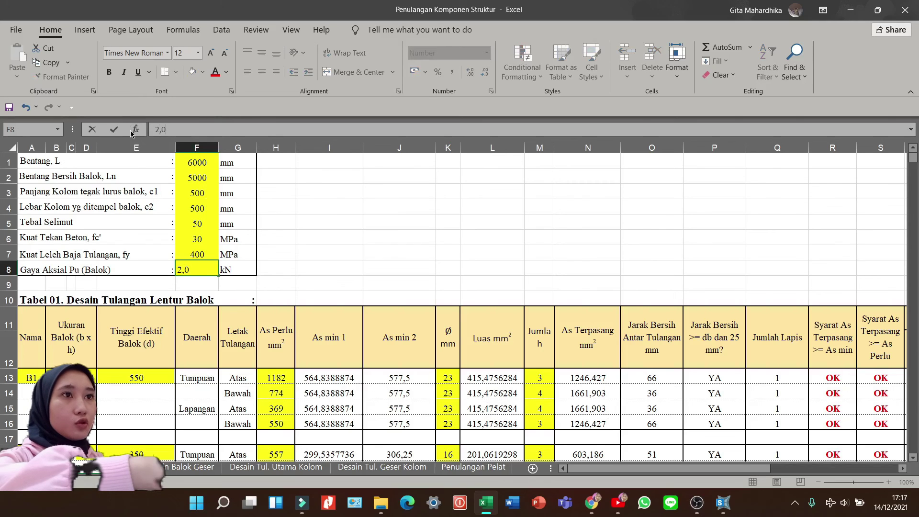
text(00)
key(Return)
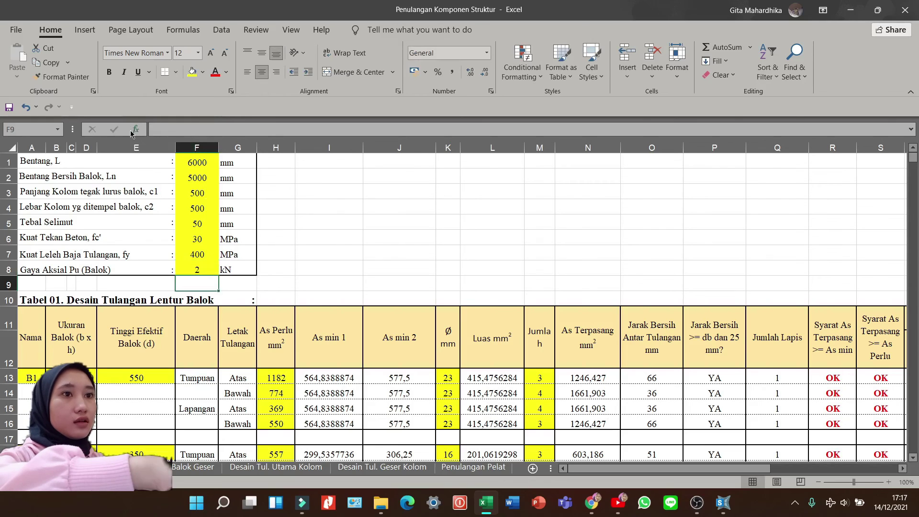
Step: Set the reinforcing steel yield strength fy in F7 to 240 MPa
click(196, 255)
text(2)
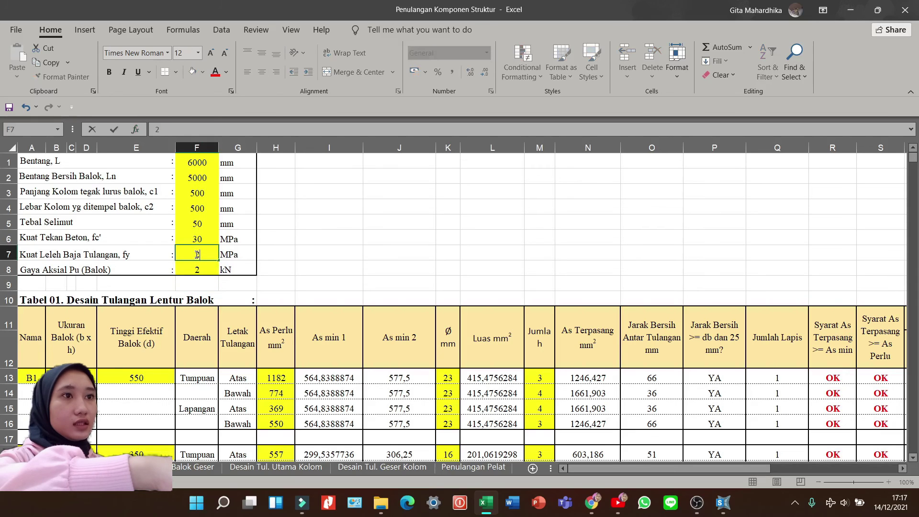
key(Return)
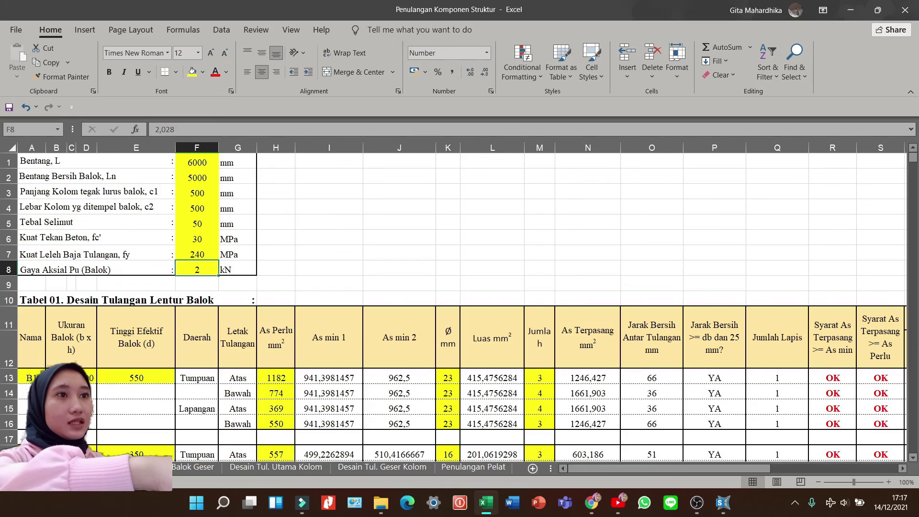
Step: Check the width and height entered for beam B1 in the flexural reinforcement table Tabel 01
click(57, 378)
scroll(132, 413, down, 2)
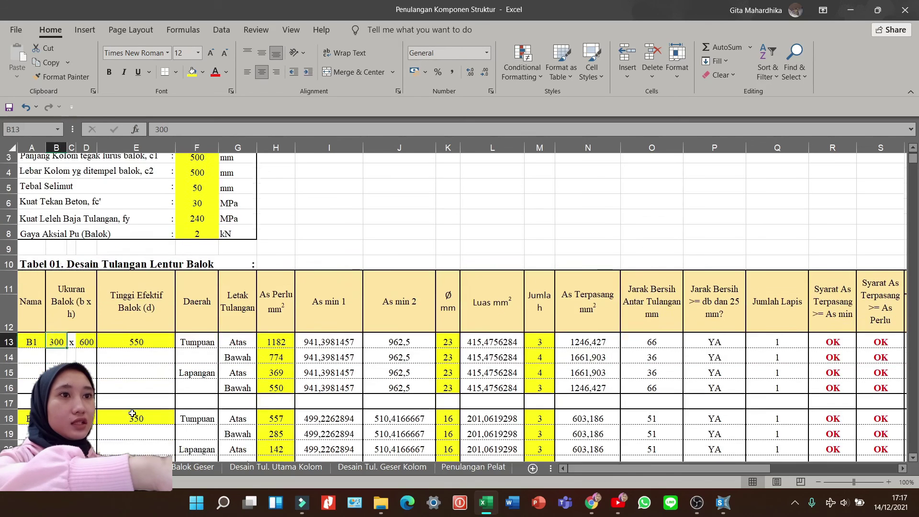
click(87, 287)
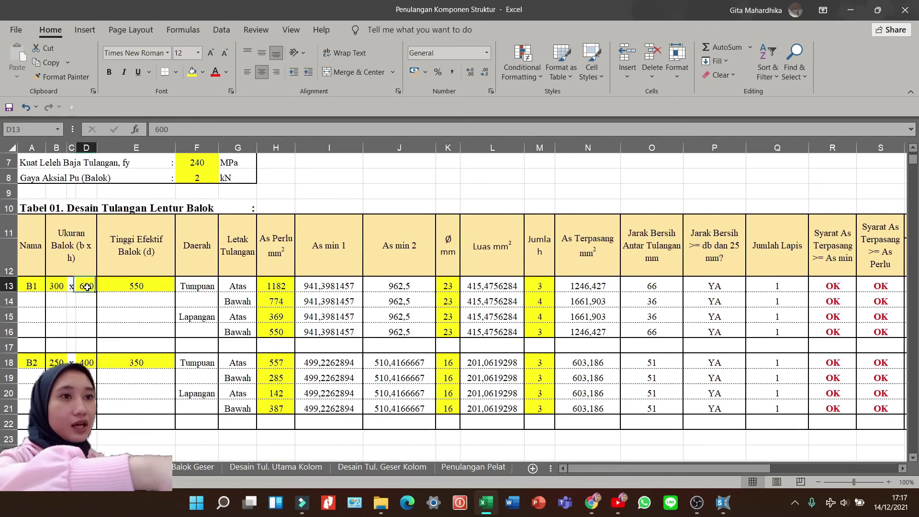
Step: Set beam B1's height to 500 mm in Tabel 01 and delete the beam B2 block in rows 18 to 22
text(500)
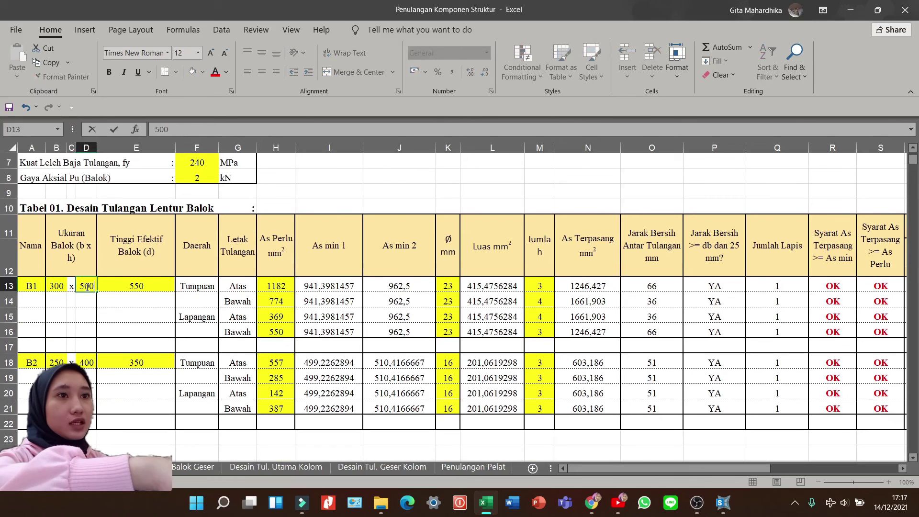
key(Return)
drag(30, 362, 830, 421)
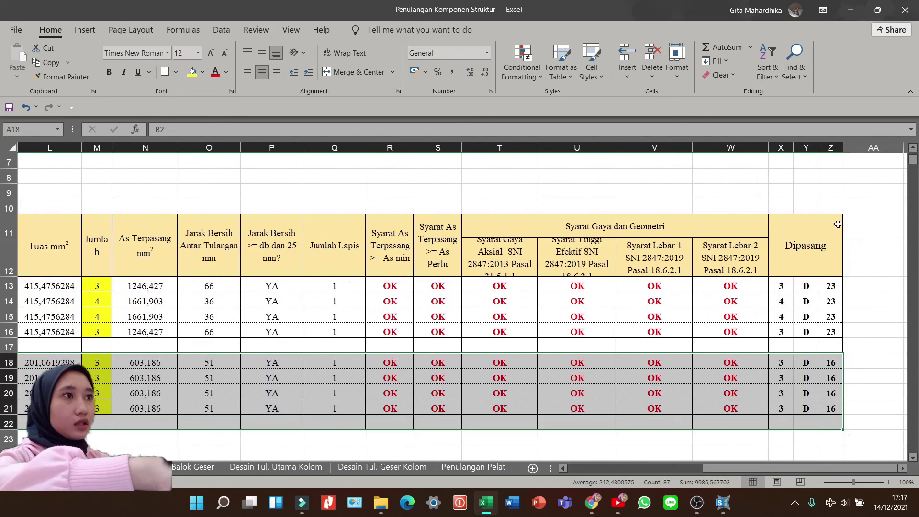
click(646, 52)
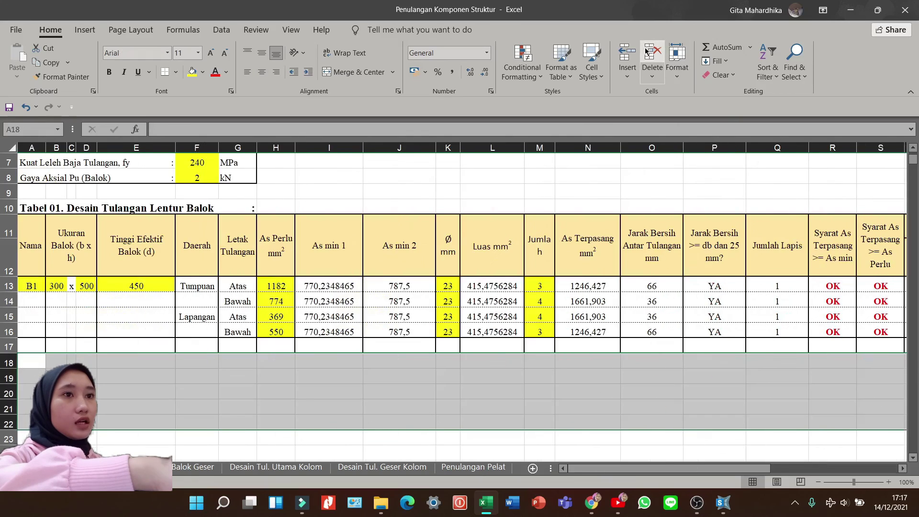
click(390, 402)
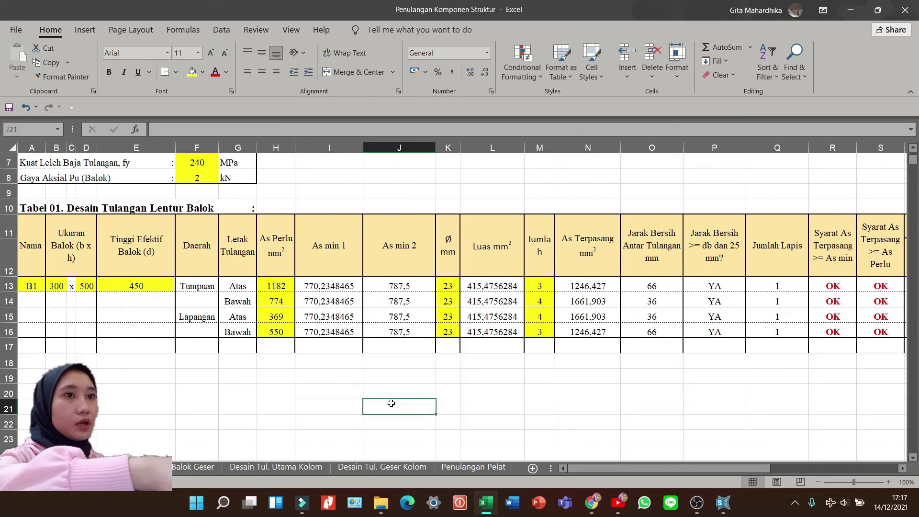
Step: Switch to SAP2000 and display the Longitudinal Reinforcing output of the ACI 318-14 concrete design on the plan view
click(722, 502)
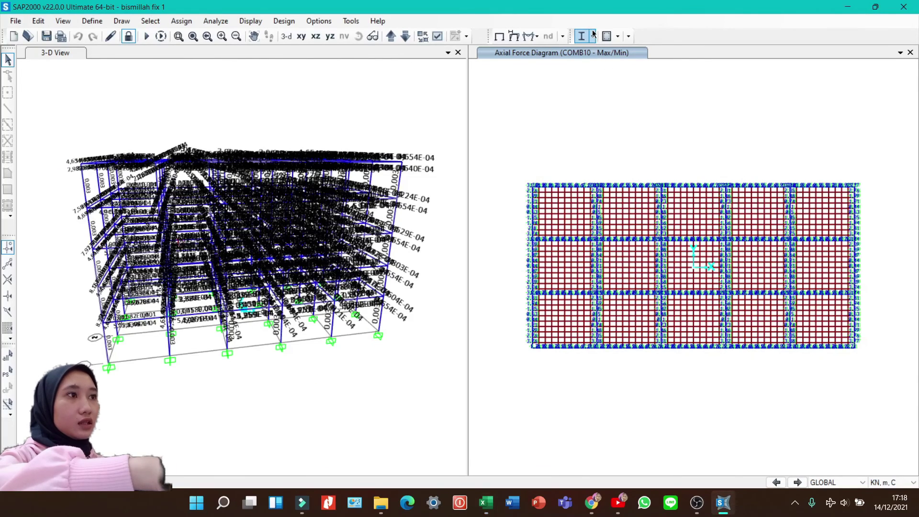
click(617, 37)
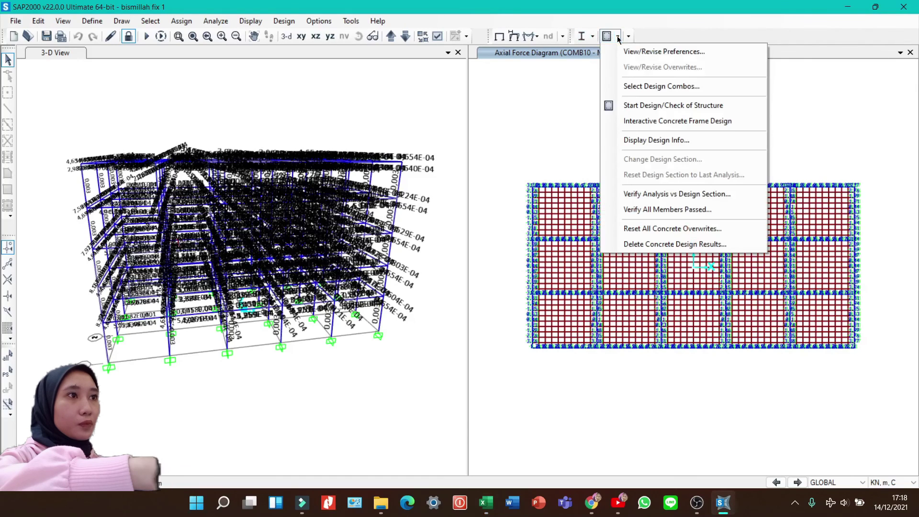
click(635, 139)
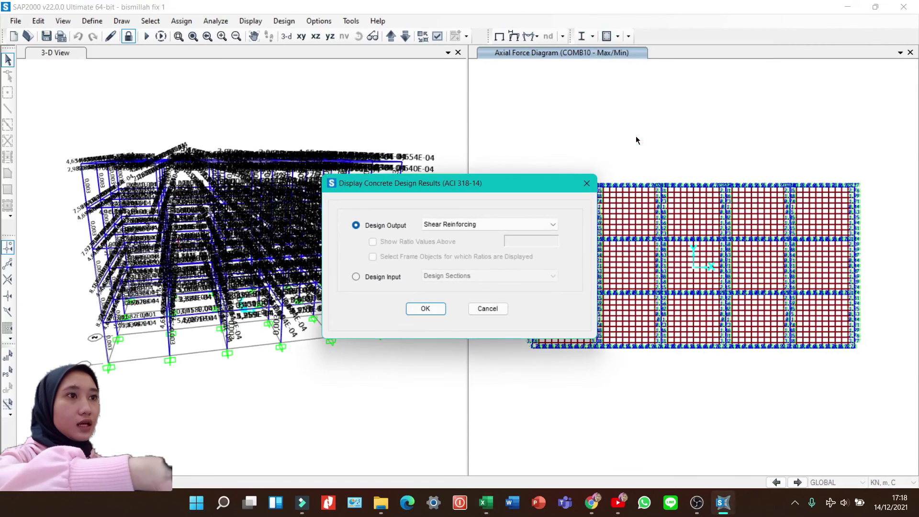
click(479, 223)
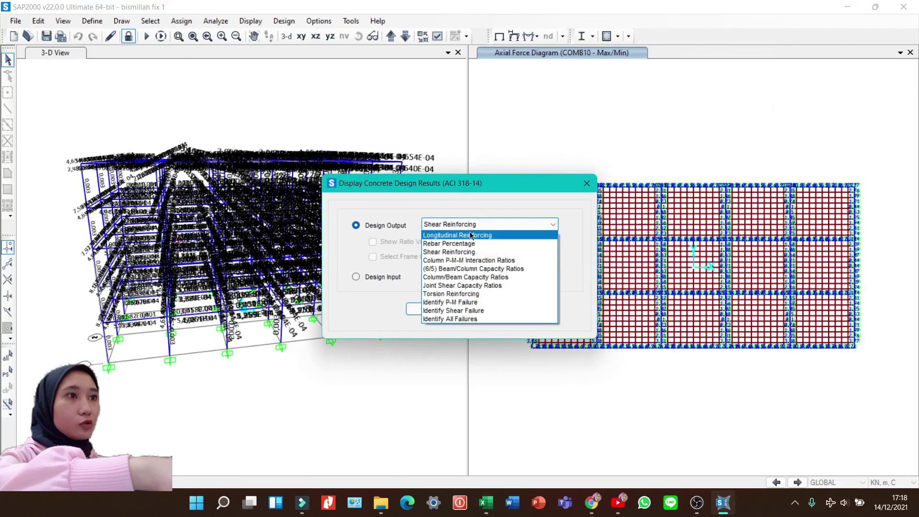
click(469, 236)
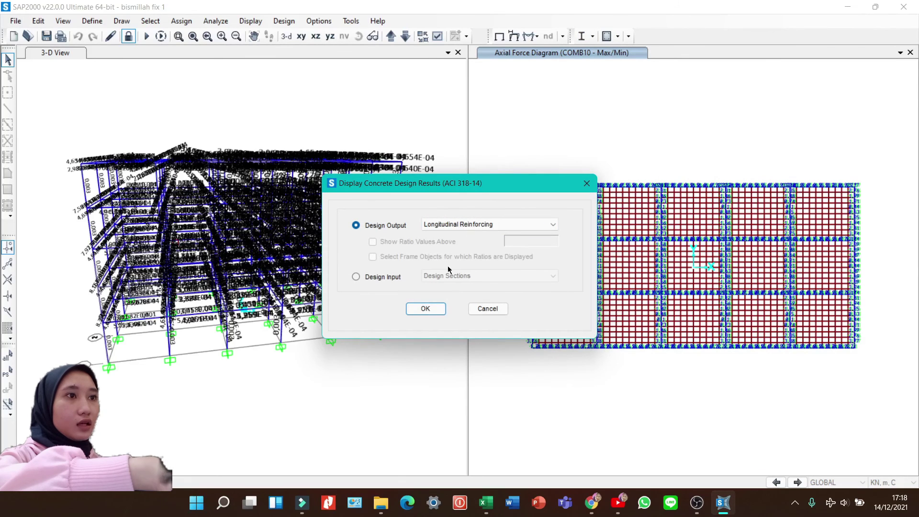
click(425, 309)
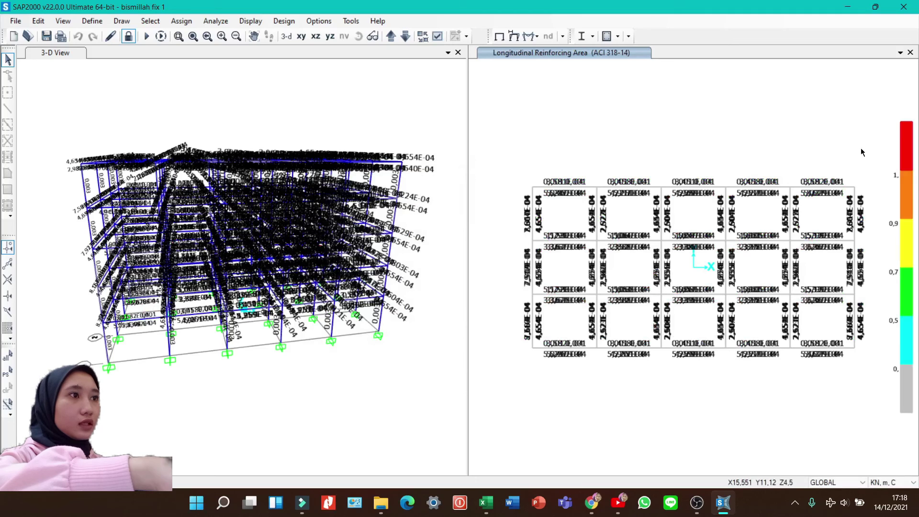
drag(859, 147, 495, 389)
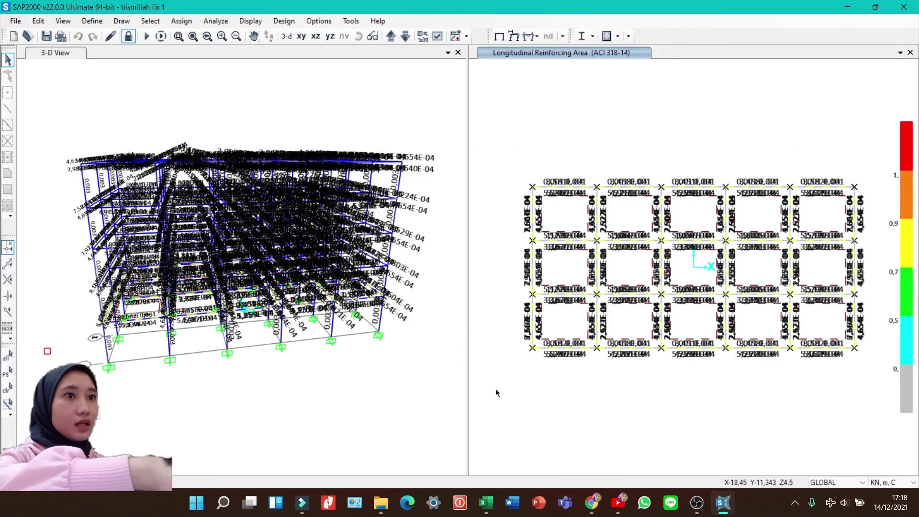
key(Escape)
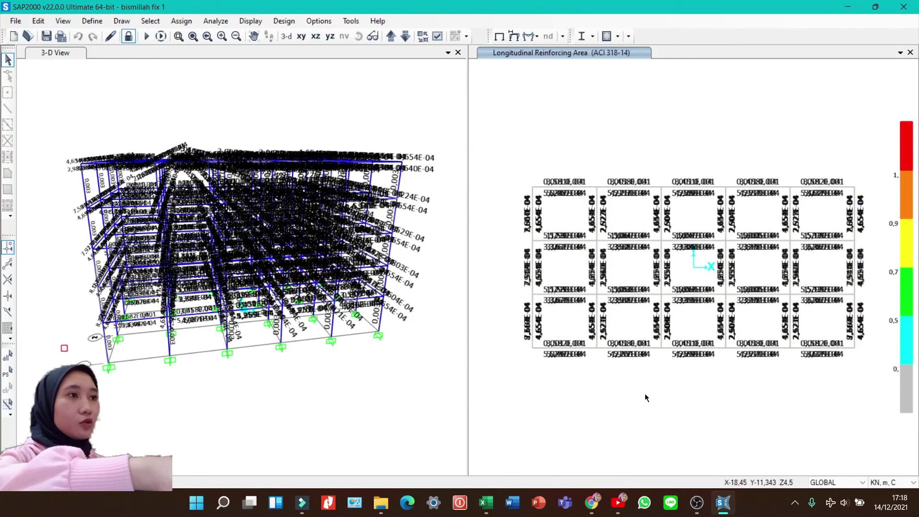
Step: Change the model's display units to N, mm, C and examine the longitudinal reinforcing areas of the plan's corner bay
click(881, 483)
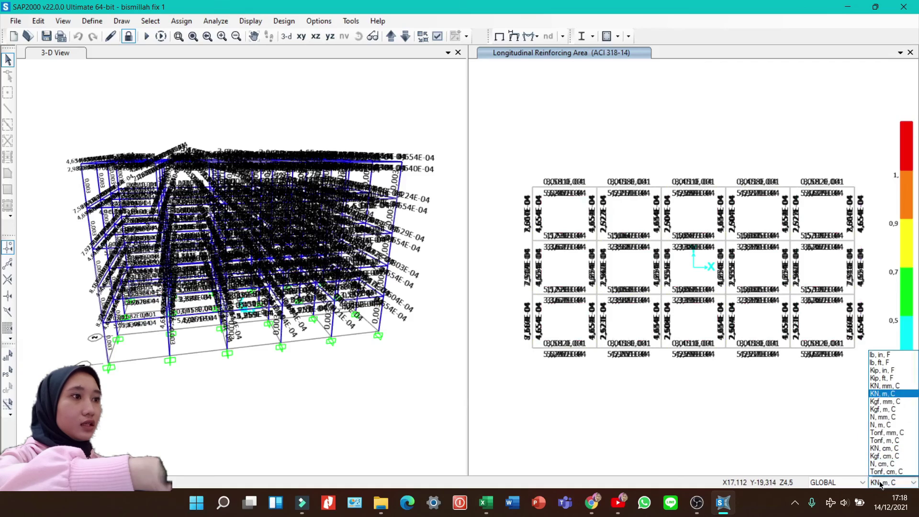
click(883, 420)
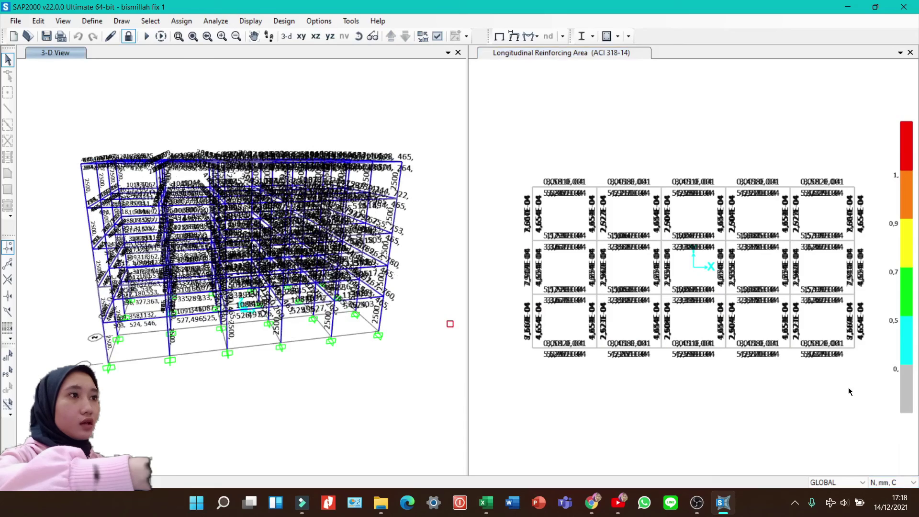
click(848, 388)
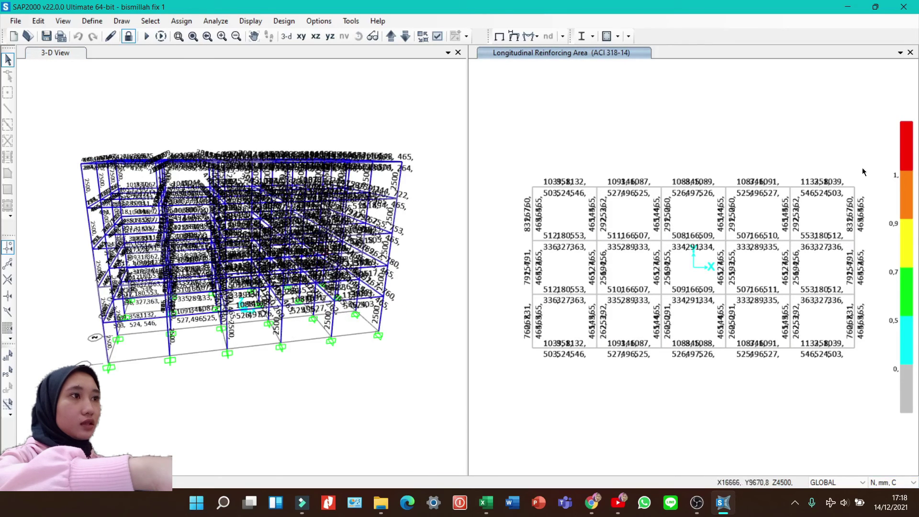
scroll(845, 175, up, 4)
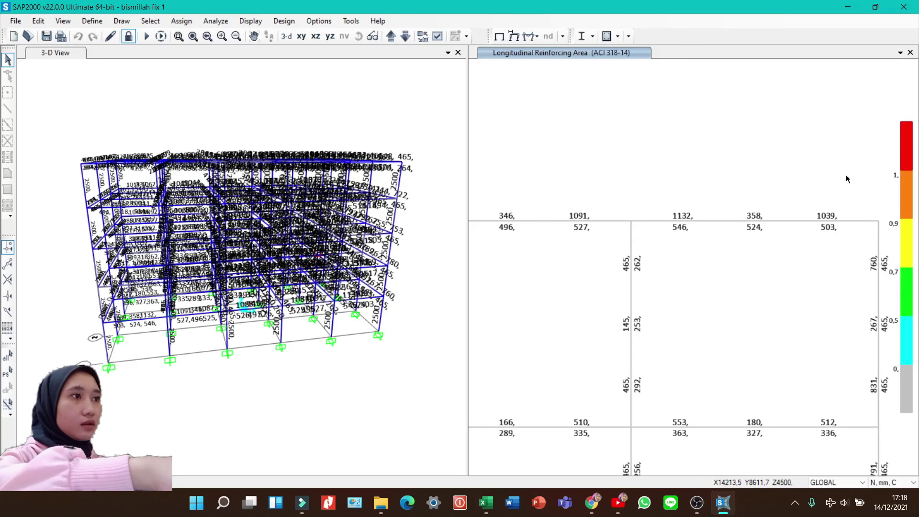
Step: Switch to the Excel workbook and set B1's required support (Tumpuan) reinforcement area As Perlu to 1132 mm² for Atas and 546 mm² for Bawah
mouse_move(486, 491)
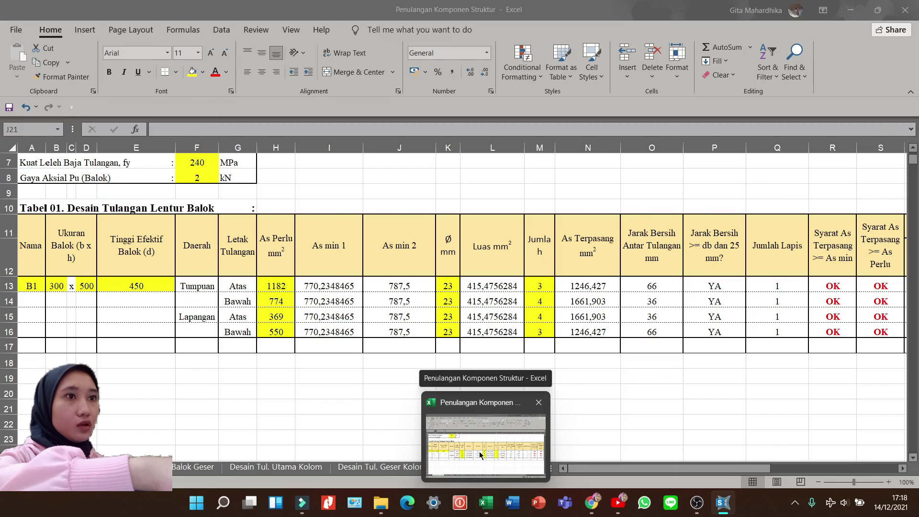
click(480, 454)
click(269, 285)
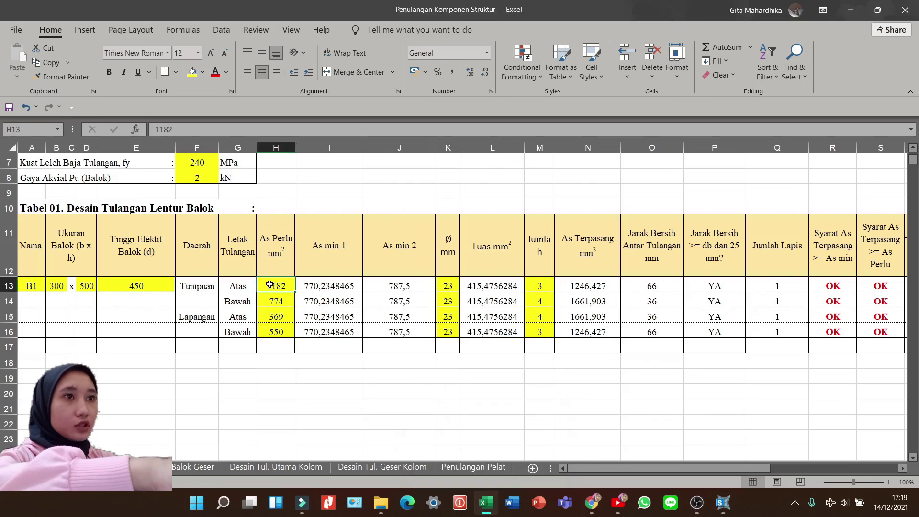
text(1132)
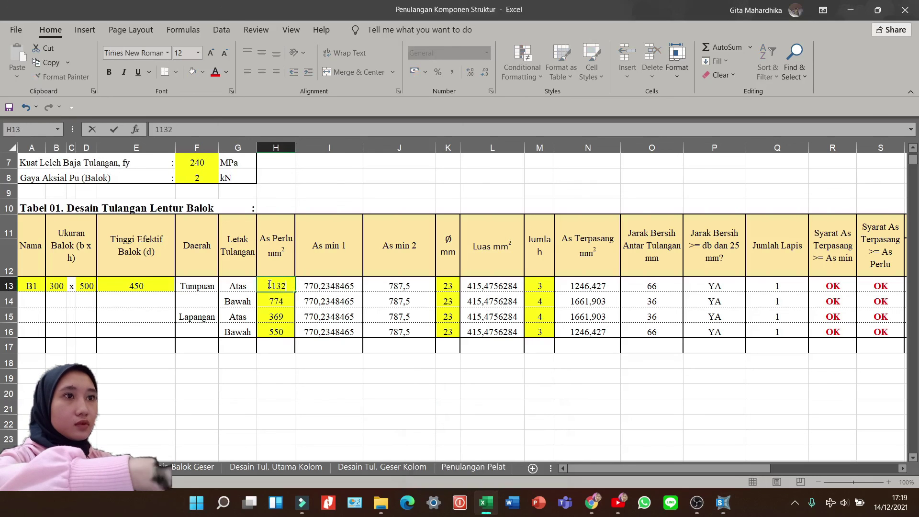
key(Return)
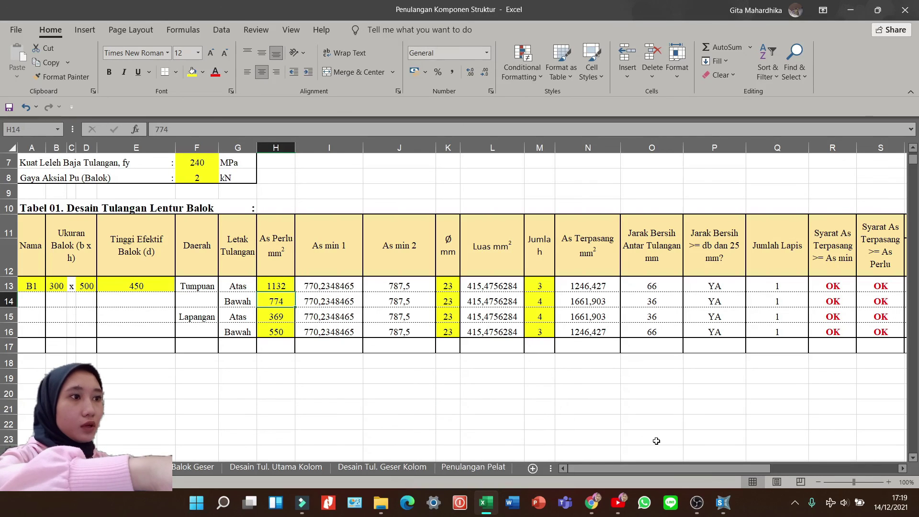
mouse_move(717, 503)
mouse_move(720, 465)
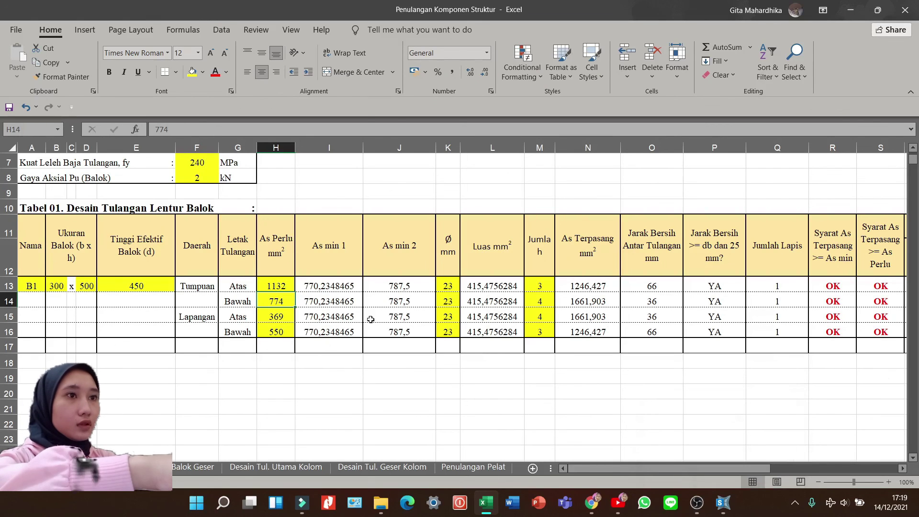
text(5)
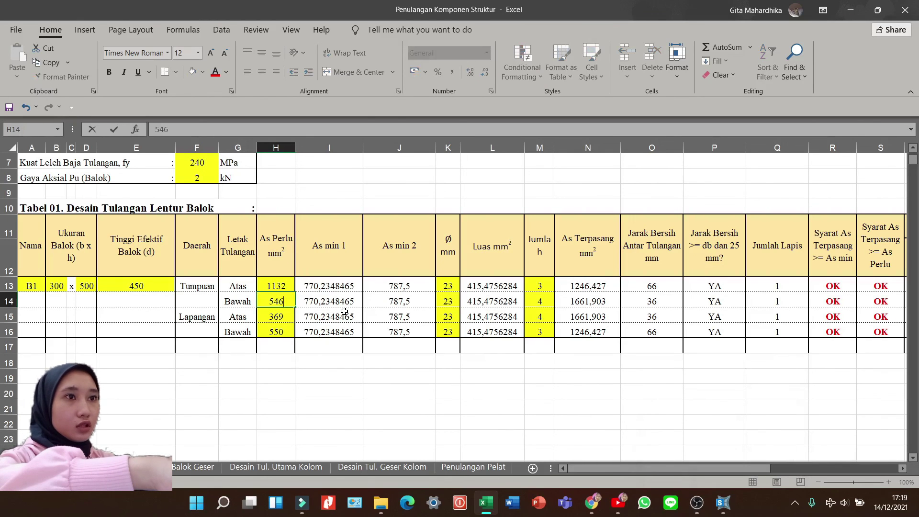
text(46)
key(Return)
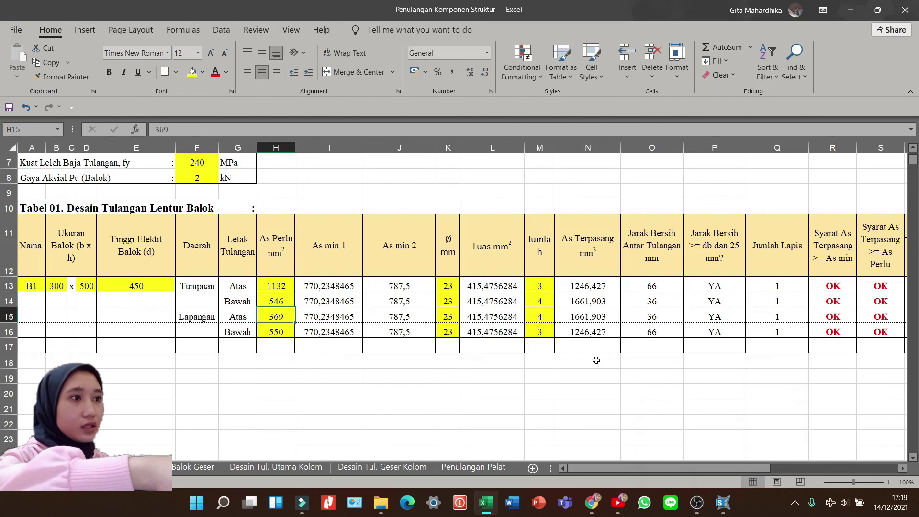
Step: Look up the midspan areas in SAP2000 and set B1's Lapangan As Perlu in Excel to 358 mm² for Atas and 524 mm² for Bawah
click(723, 502)
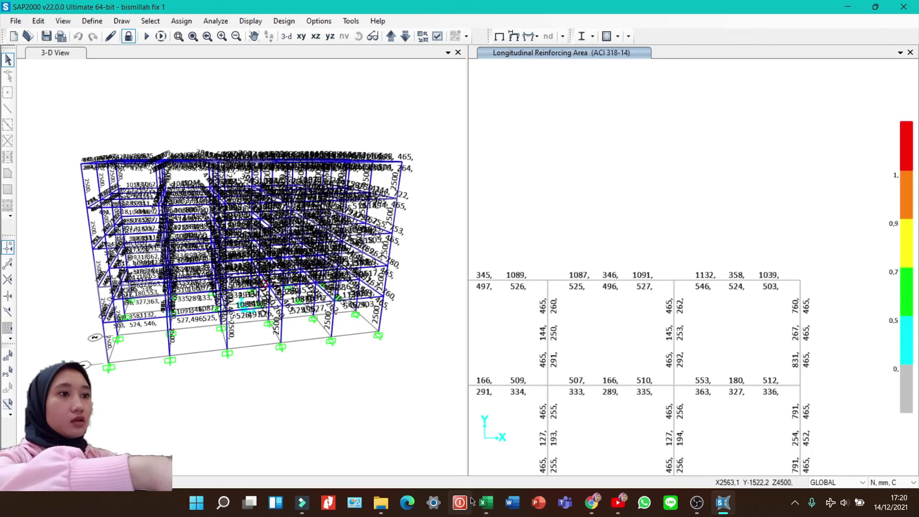
mouse_move(484, 497)
click(479, 457)
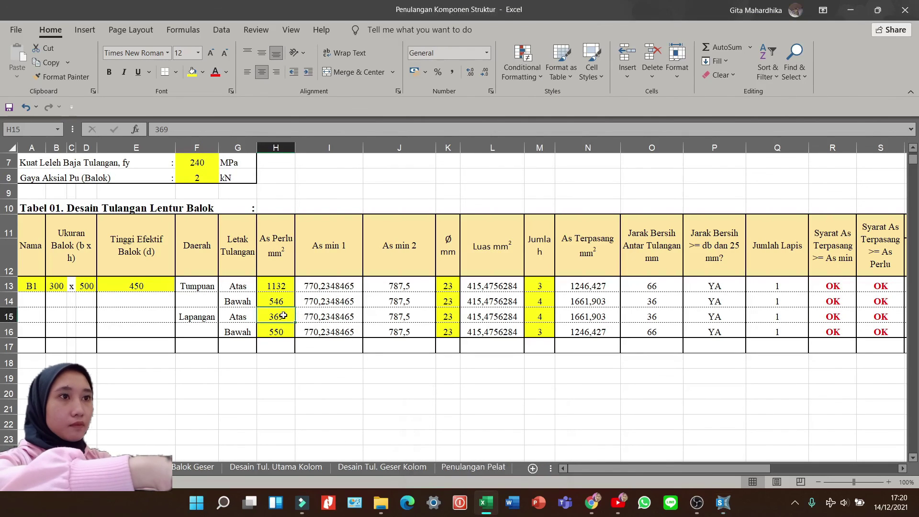
text(358)
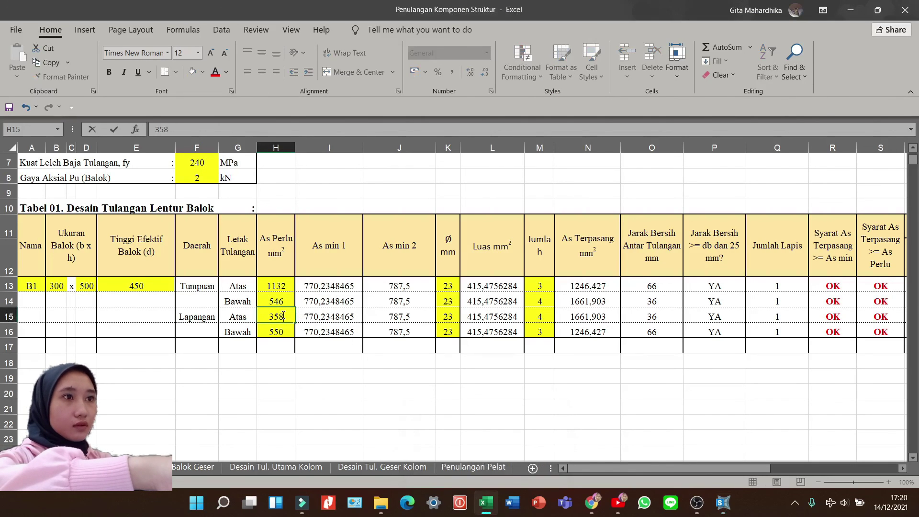
key(Tab)
click(281, 330)
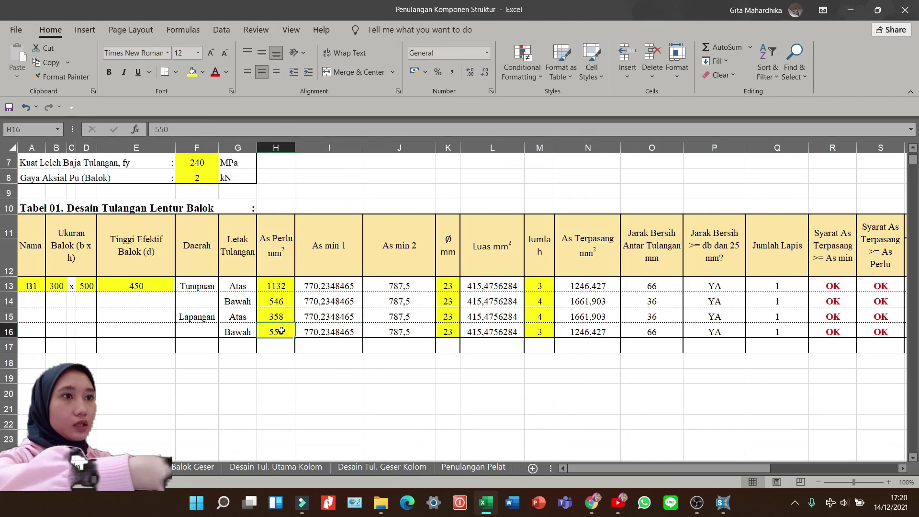
text(524)
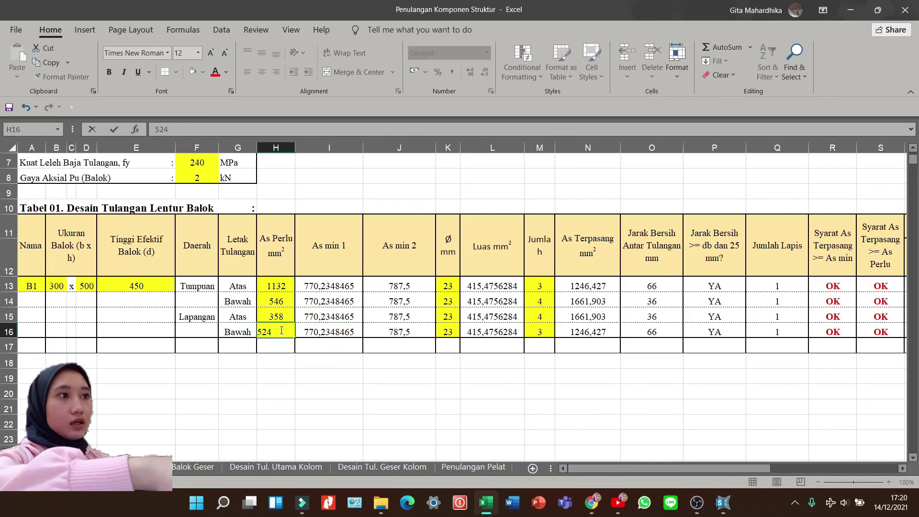
key(Return)
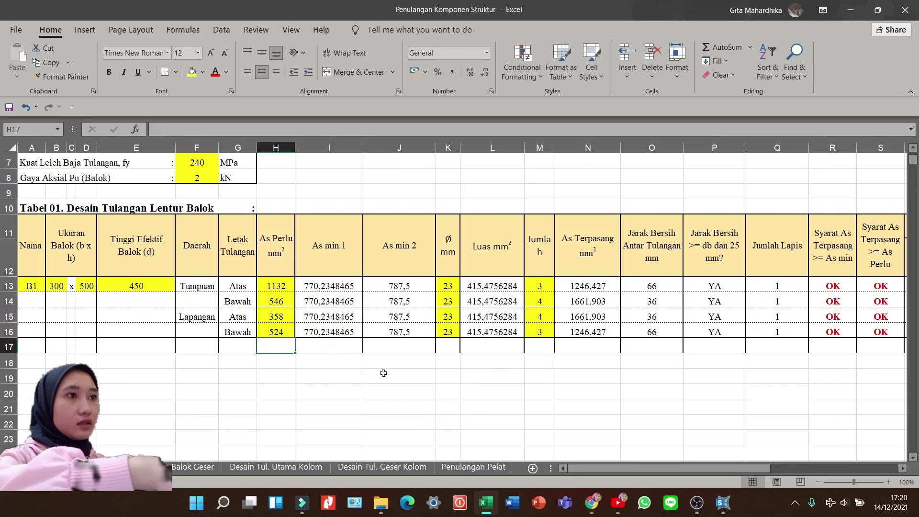
Step: On the Balok Geser sheet, widen column E to fit its labels and check the linked clear span and axial force inputs
ctrl+scroll(383, 375, down, 1)
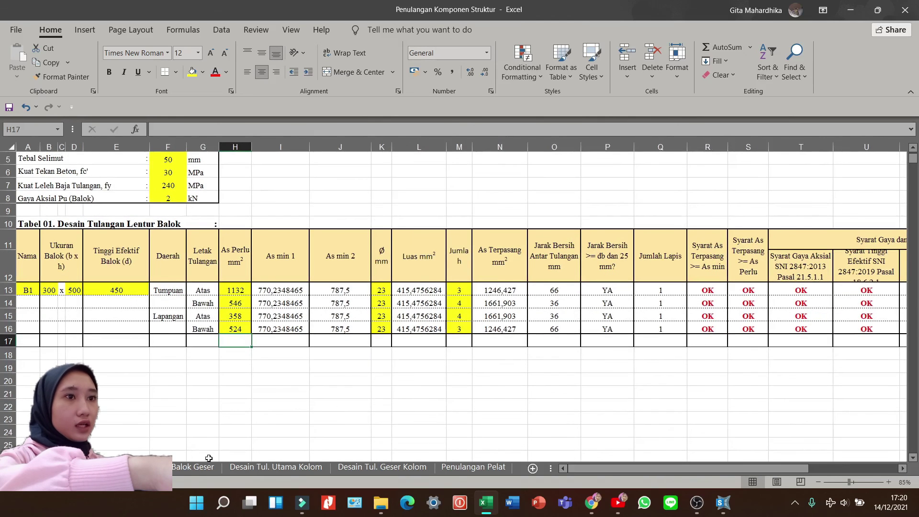
click(194, 468)
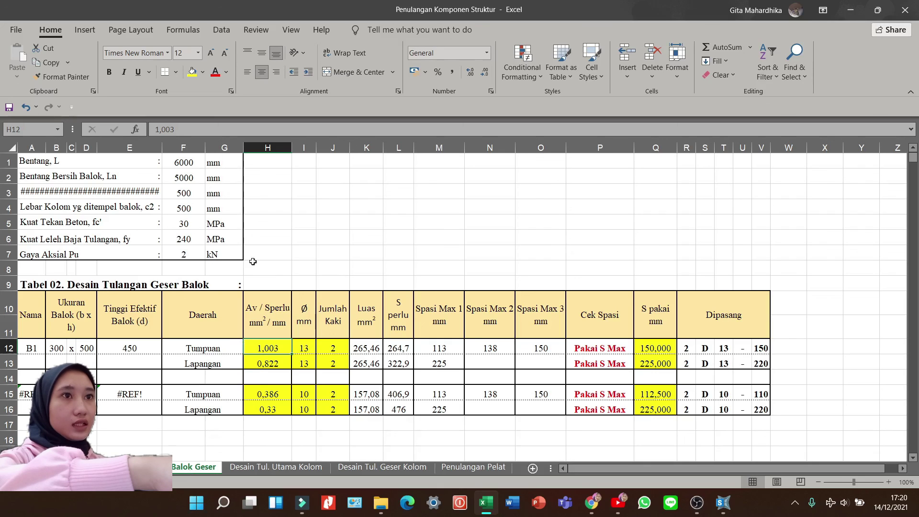
drag(163, 146, 175, 147)
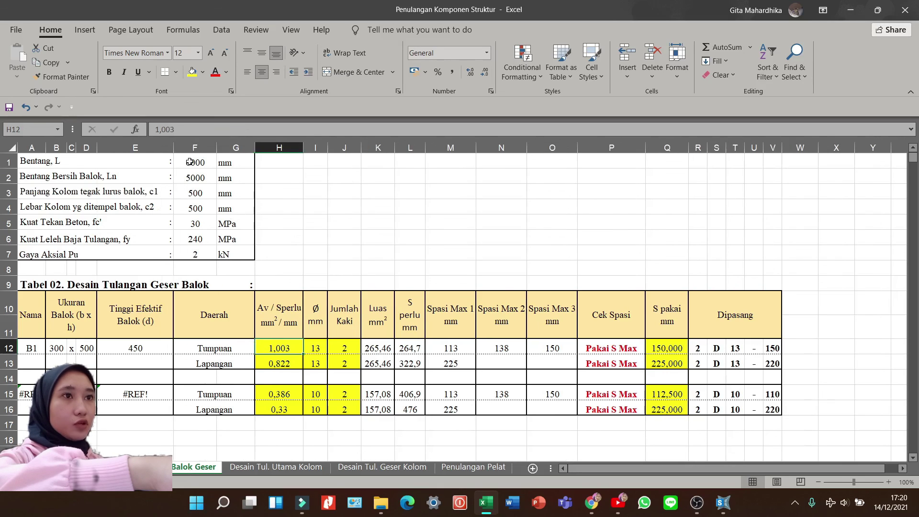
click(190, 178)
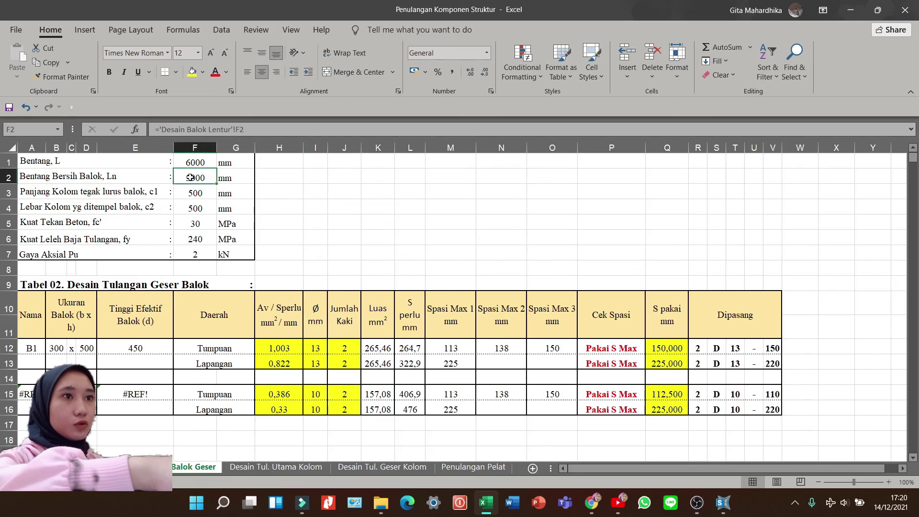
click(196, 251)
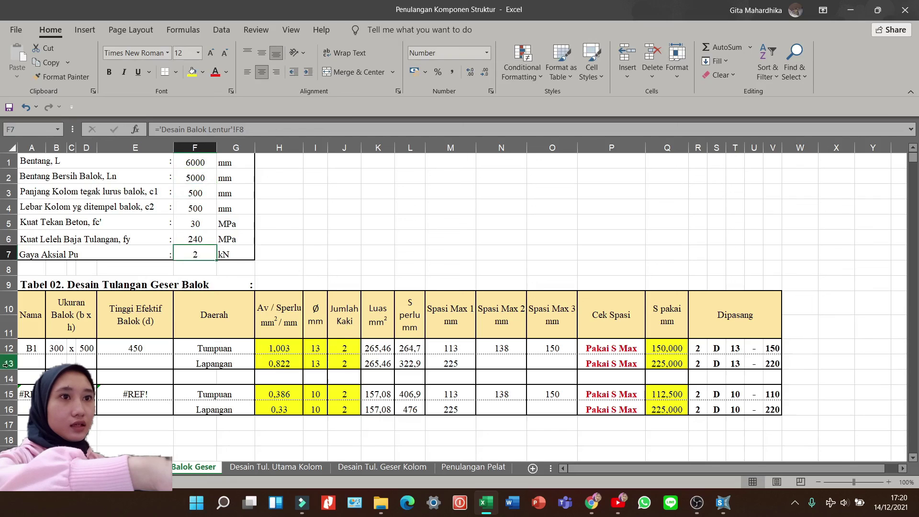
Step: Delete the leftover #REF! beam entry in rows 15 and 16 of the shear table and select B1's Tumpuan Av / Sperlu cell
drag(23, 396, 763, 401)
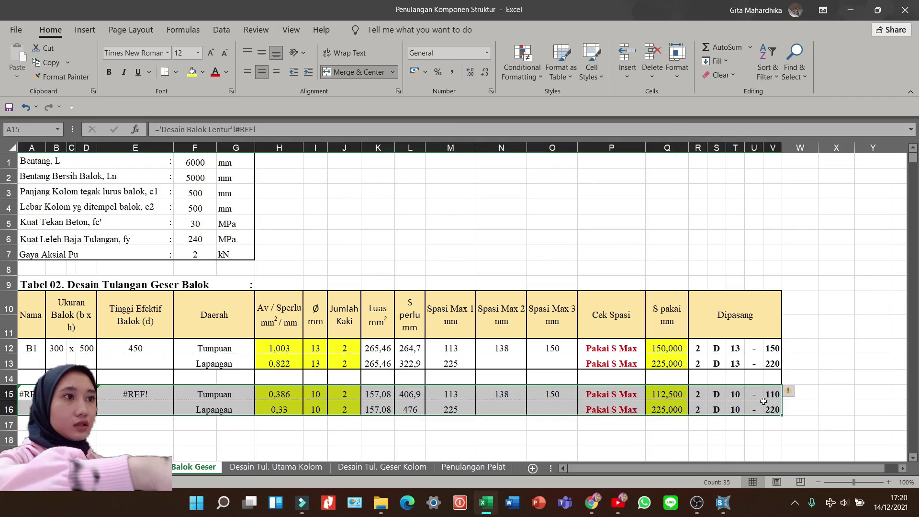
click(652, 51)
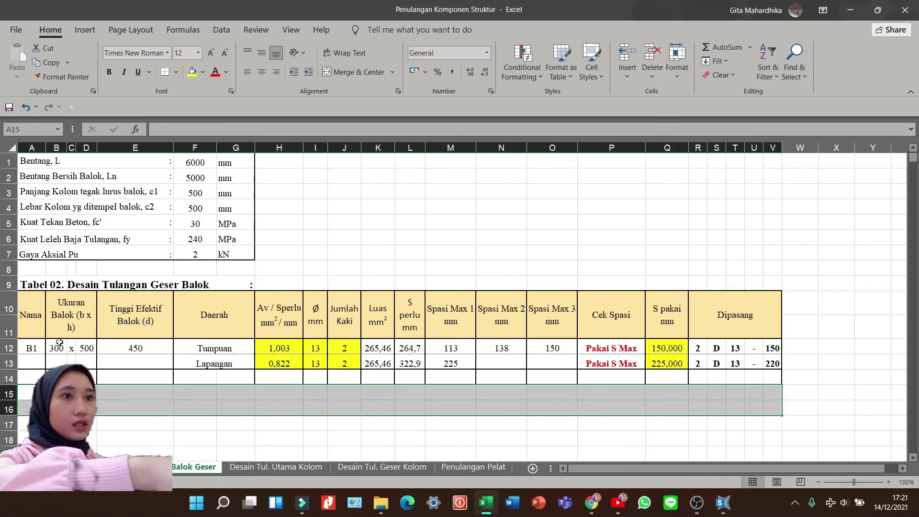
click(287, 349)
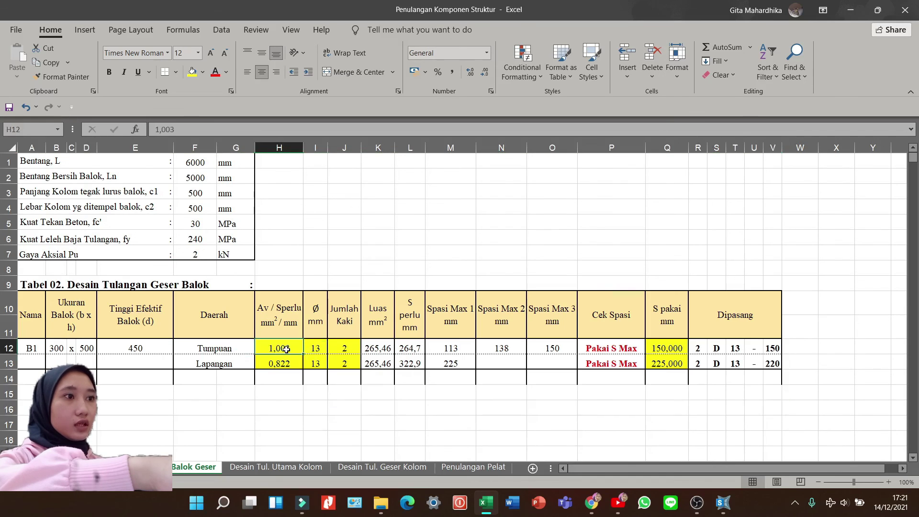
Step: Switch to SAP2000 and display the Shear Reinforcing design output on the plan view
click(722, 503)
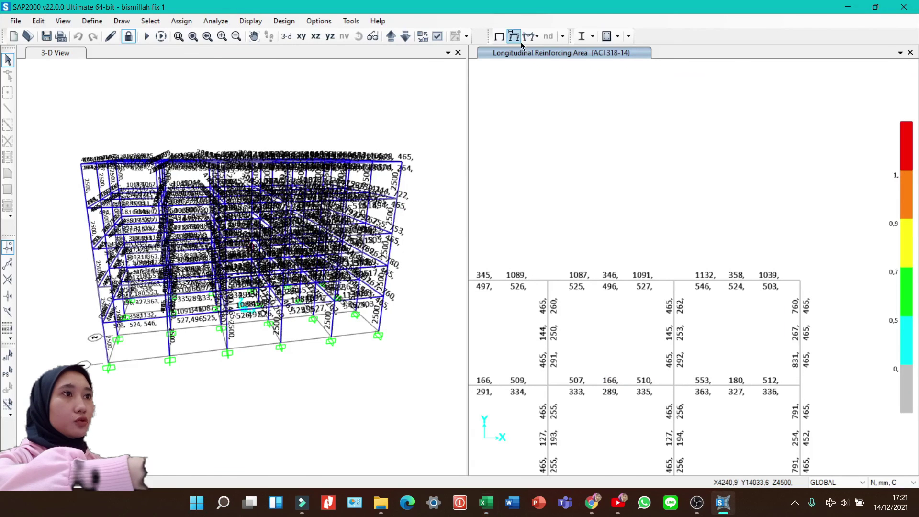
click(617, 37)
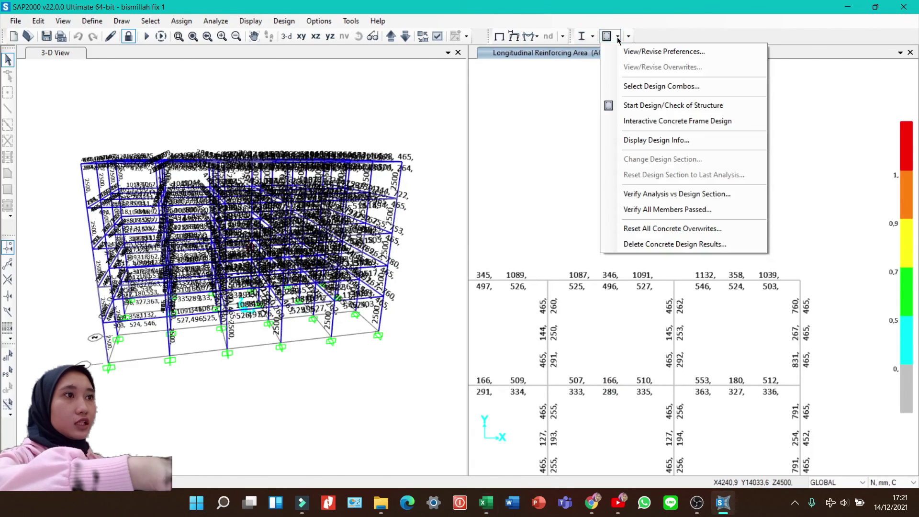
click(639, 140)
click(455, 225)
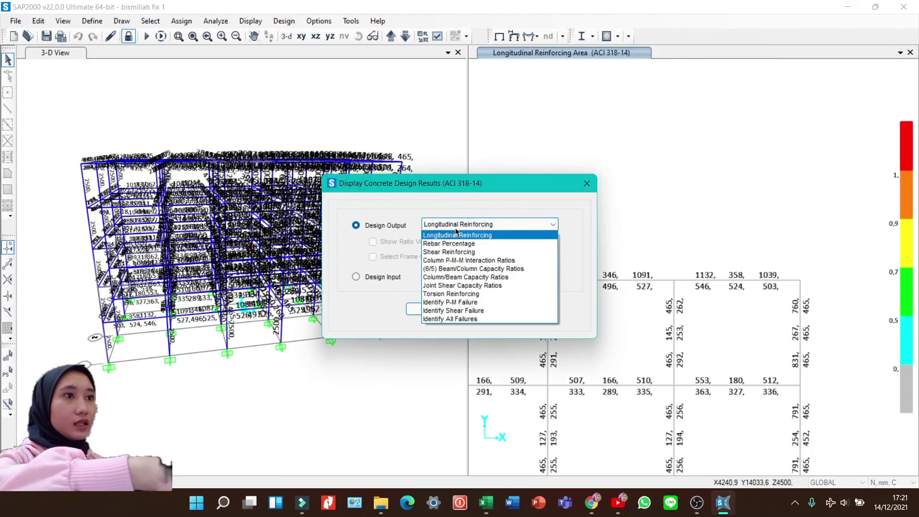
click(448, 252)
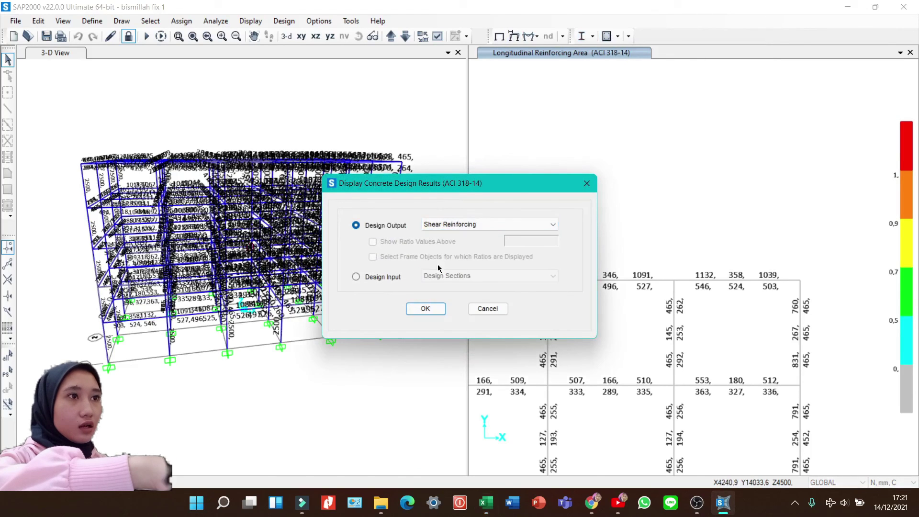
click(424, 308)
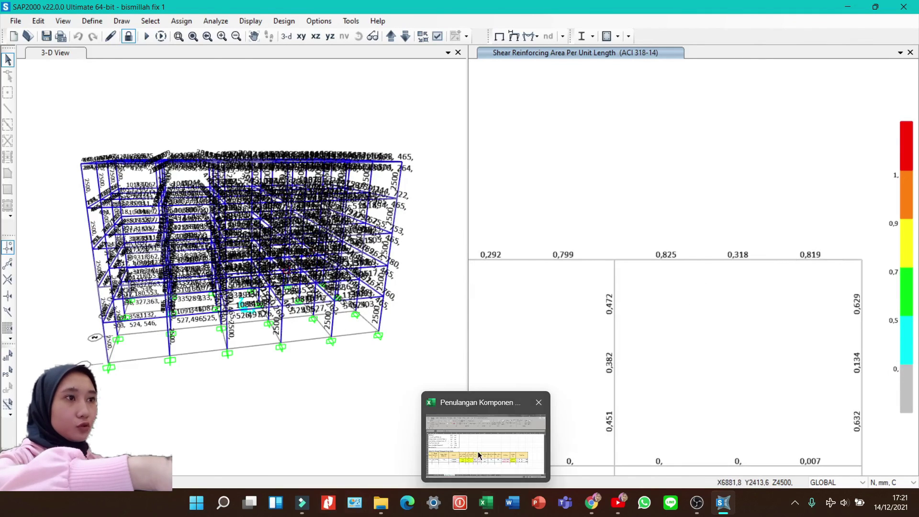
Step: Switch back to the Excel workbook and set B1's Tumpuan Av / Sperlu to 0,825 mm²/mm
click(477, 453)
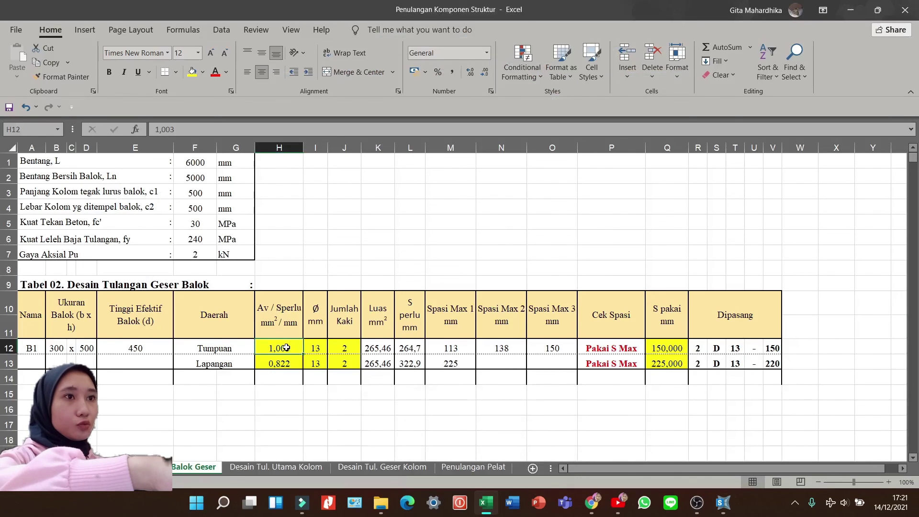
text(0)
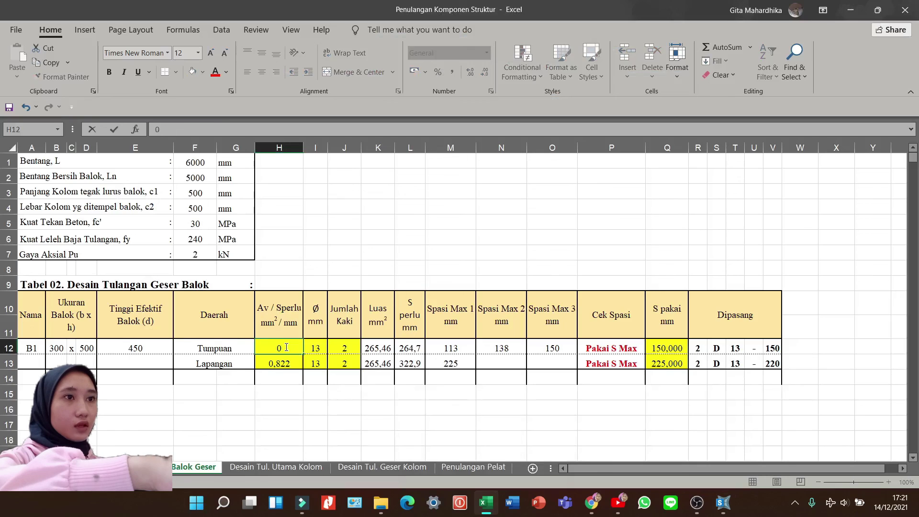
text(,82)
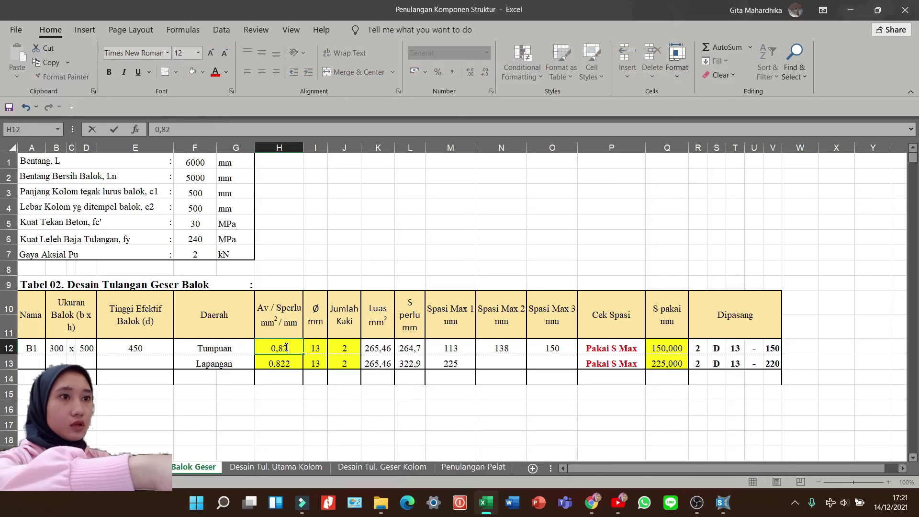
text(2)
key(Return)
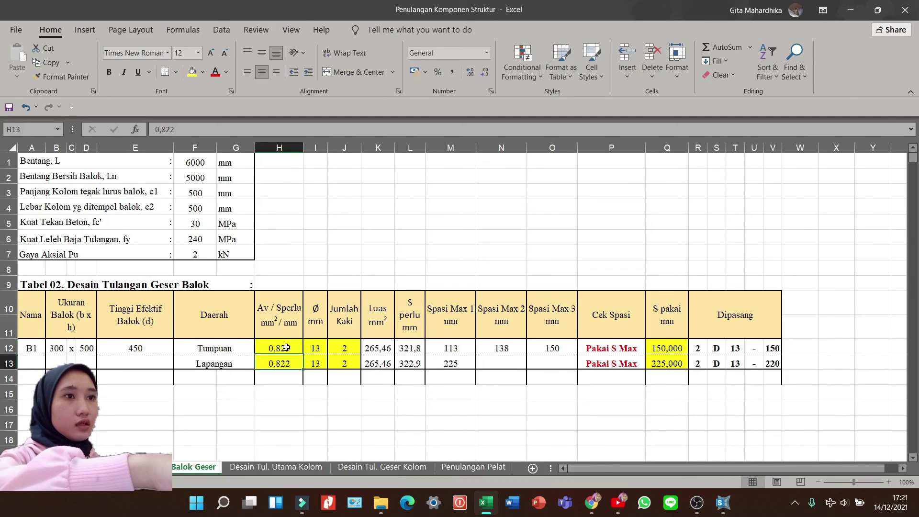
Step: Look up the beam's midspan shear reinforcement in SAP2000 and set B1's Lapangan Av / Sperlu in Excel to 0,318 mm²/mm
click(722, 511)
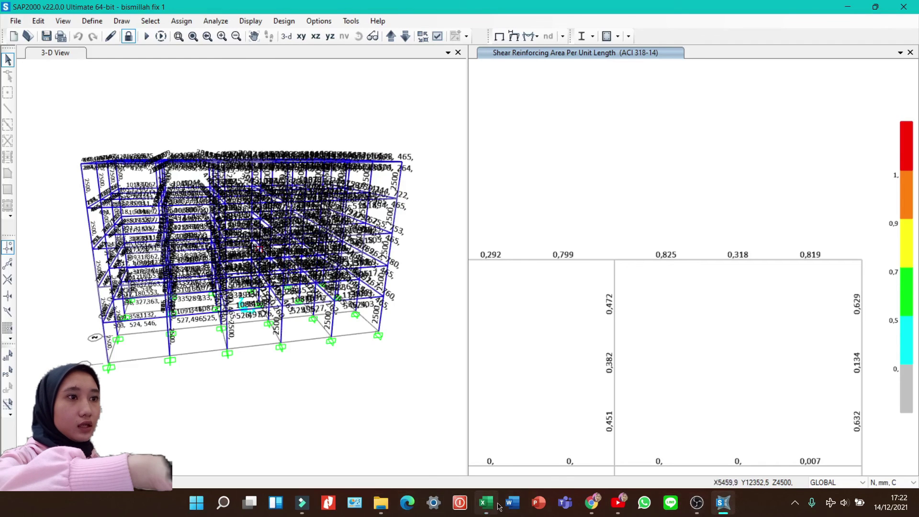
mouse_move(493, 503)
click(492, 471)
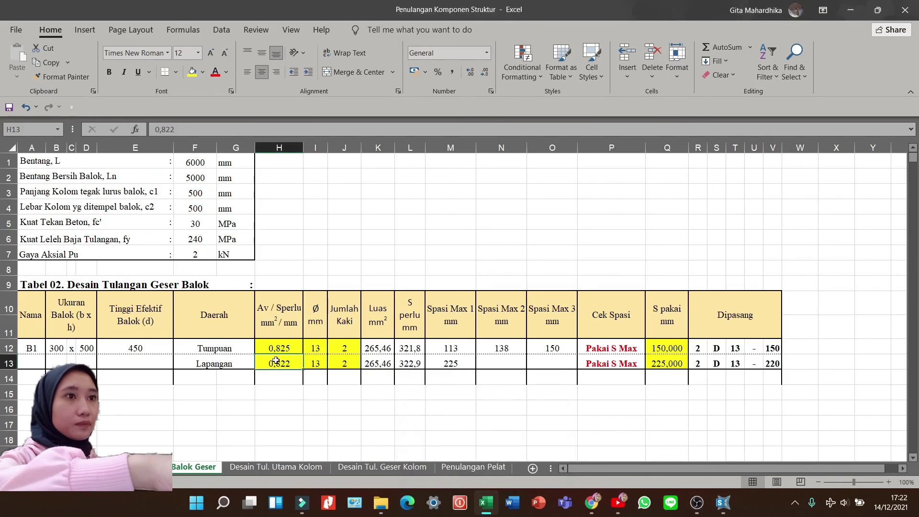
text(0,31)
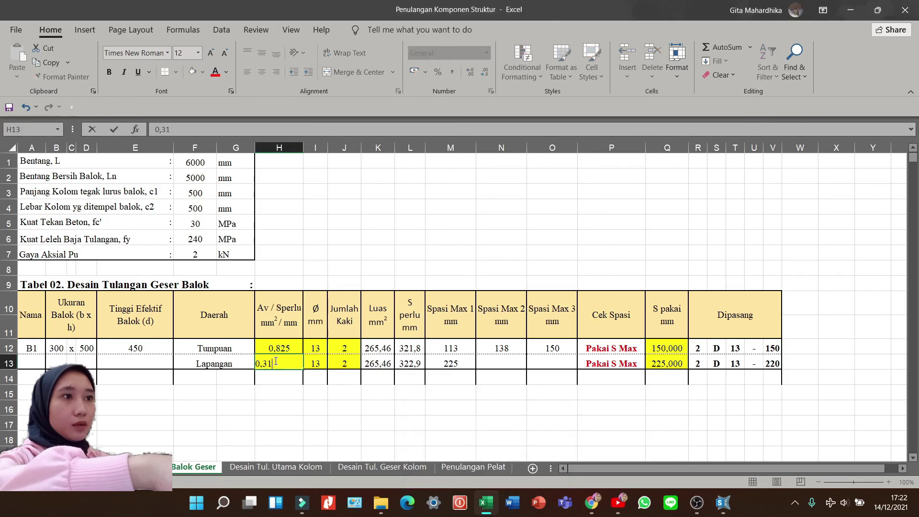
key(Return)
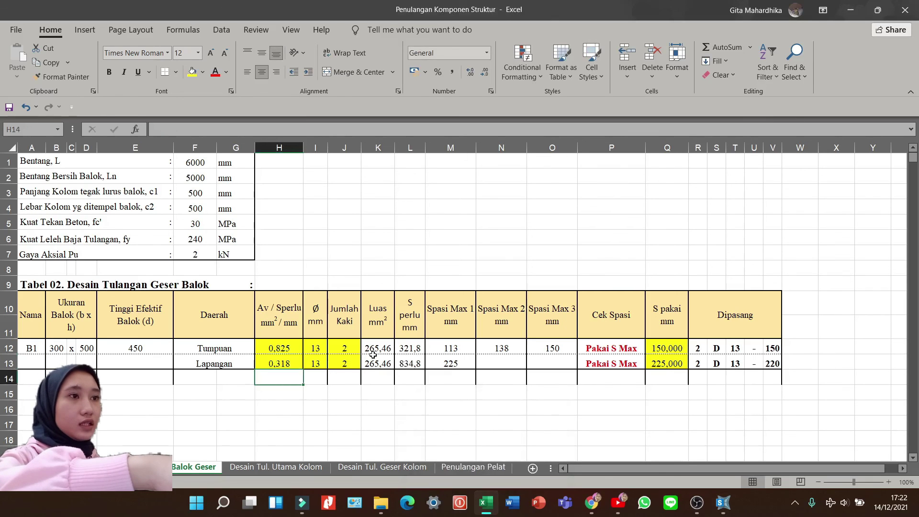